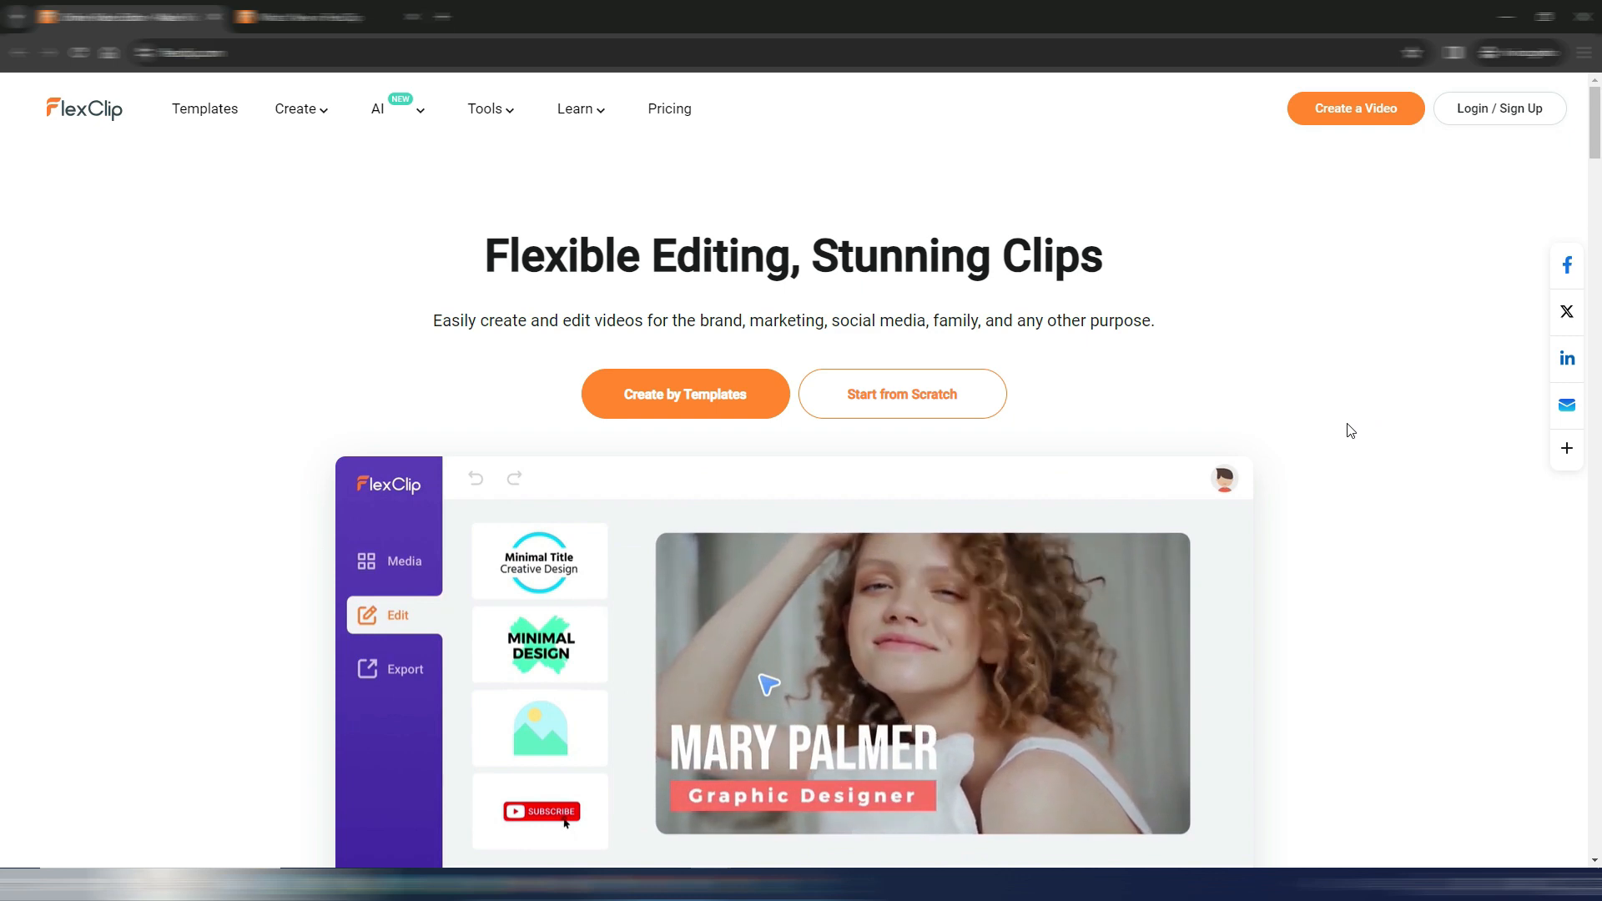
- Look over the FlexClip homepage and read through its release notes from March 2024 back to August 2023
left_click_drag(1599, 141, 1598, 242)
scroll(7, 292, "up", 15)
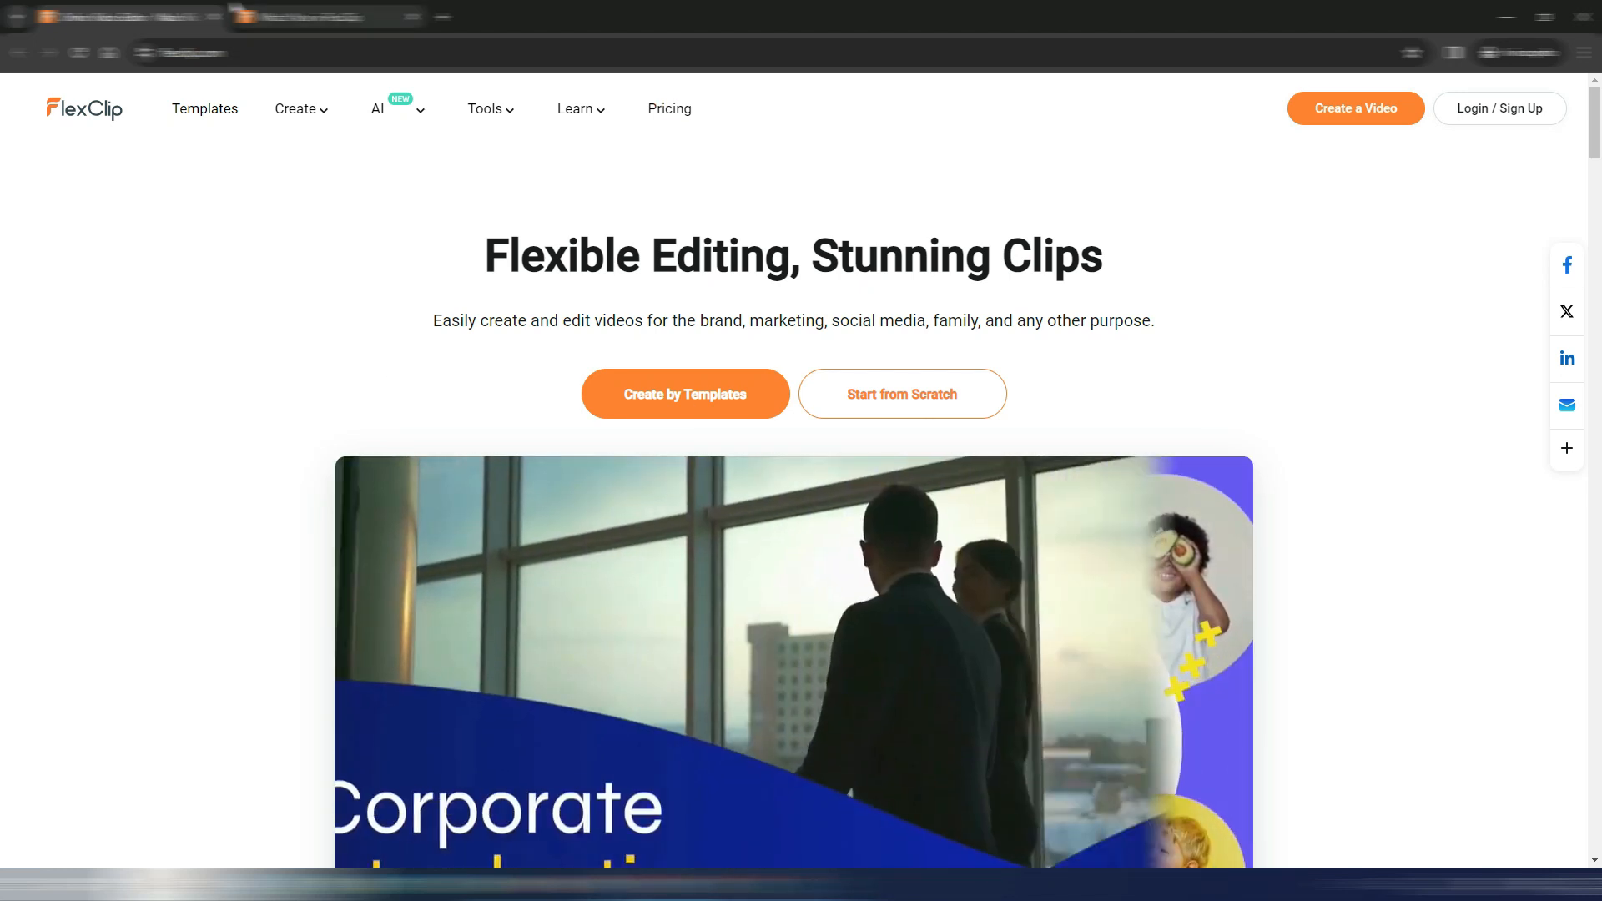
key("ctrl+Tab")
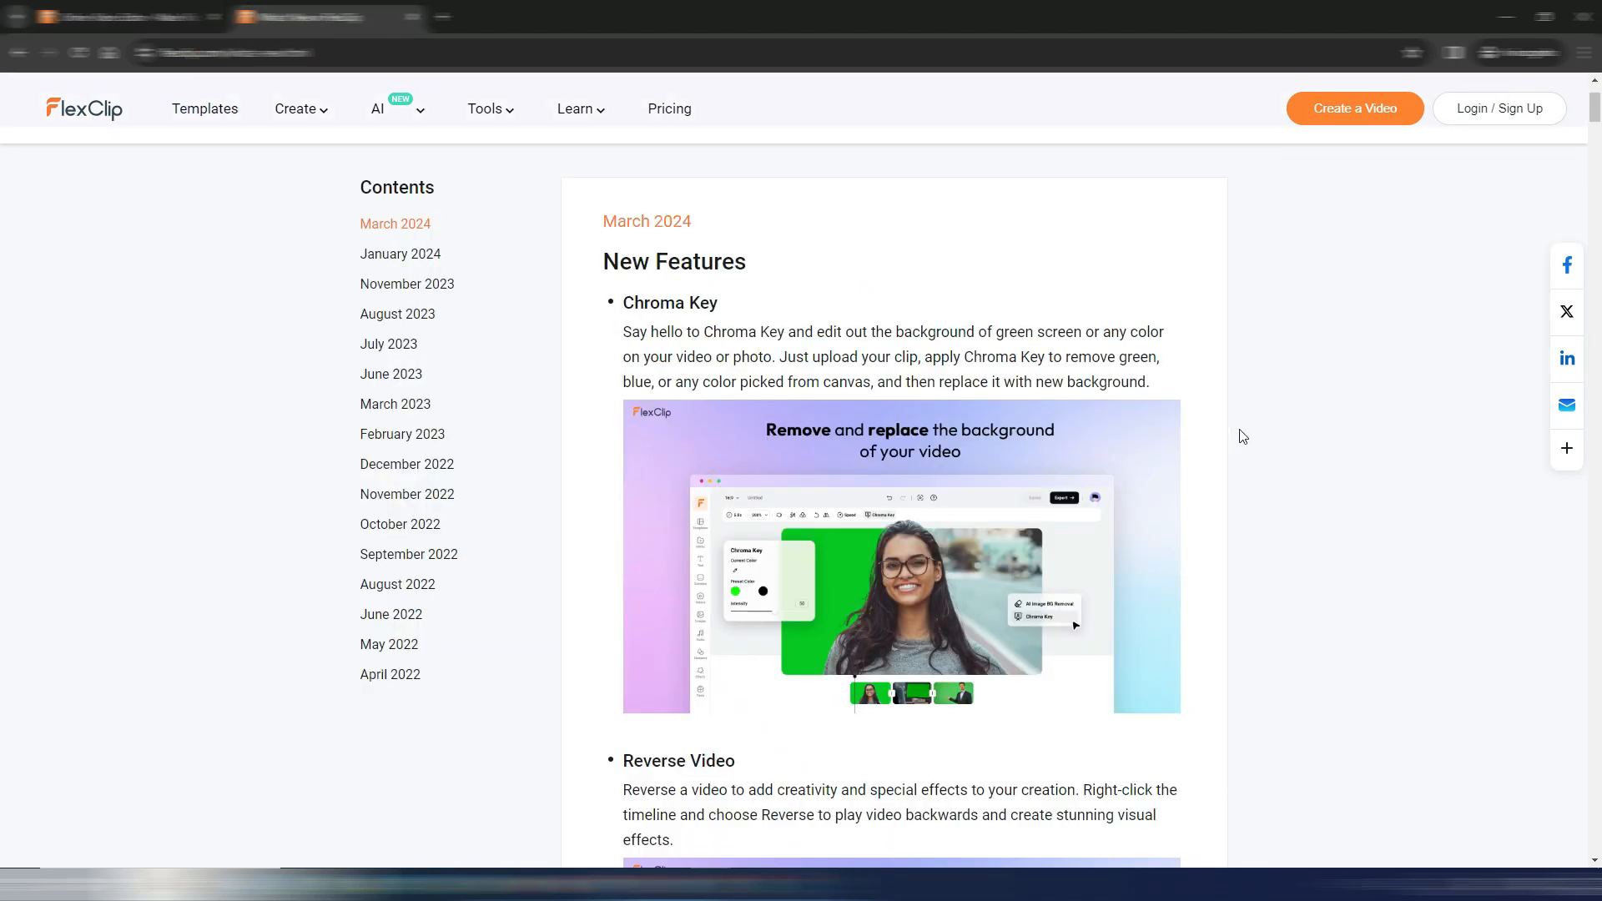
scroll(1305, 439, "down", 15)
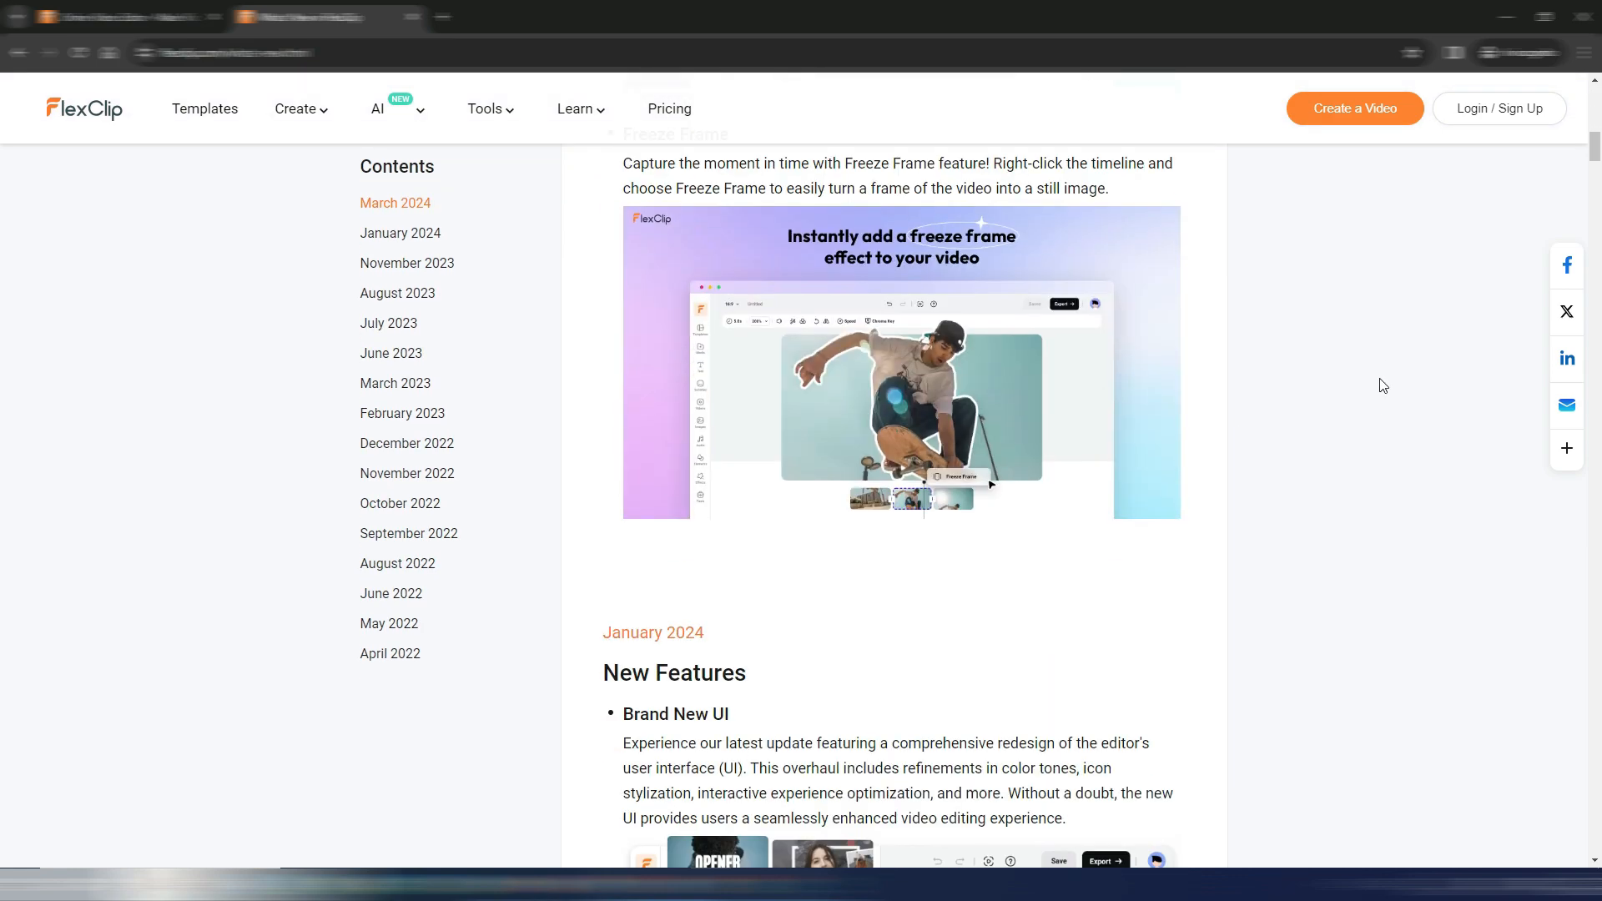
scroll(1361, 387, "down", 6)
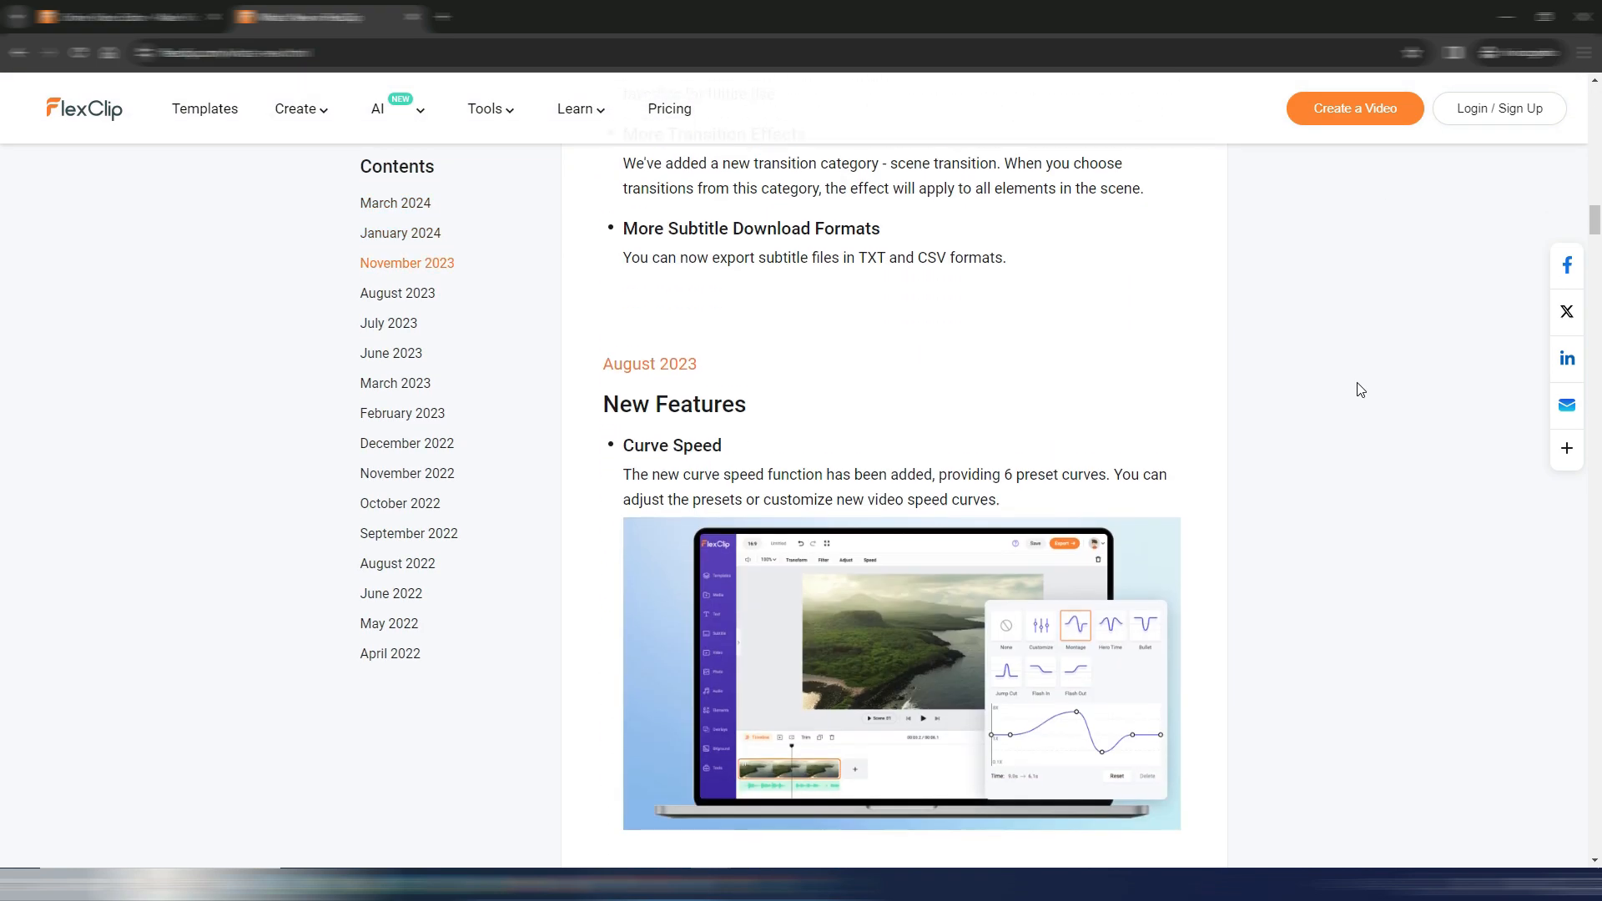
scroll(1359, 374, "up", 8)
scroll(1354, 373, "down", 2)
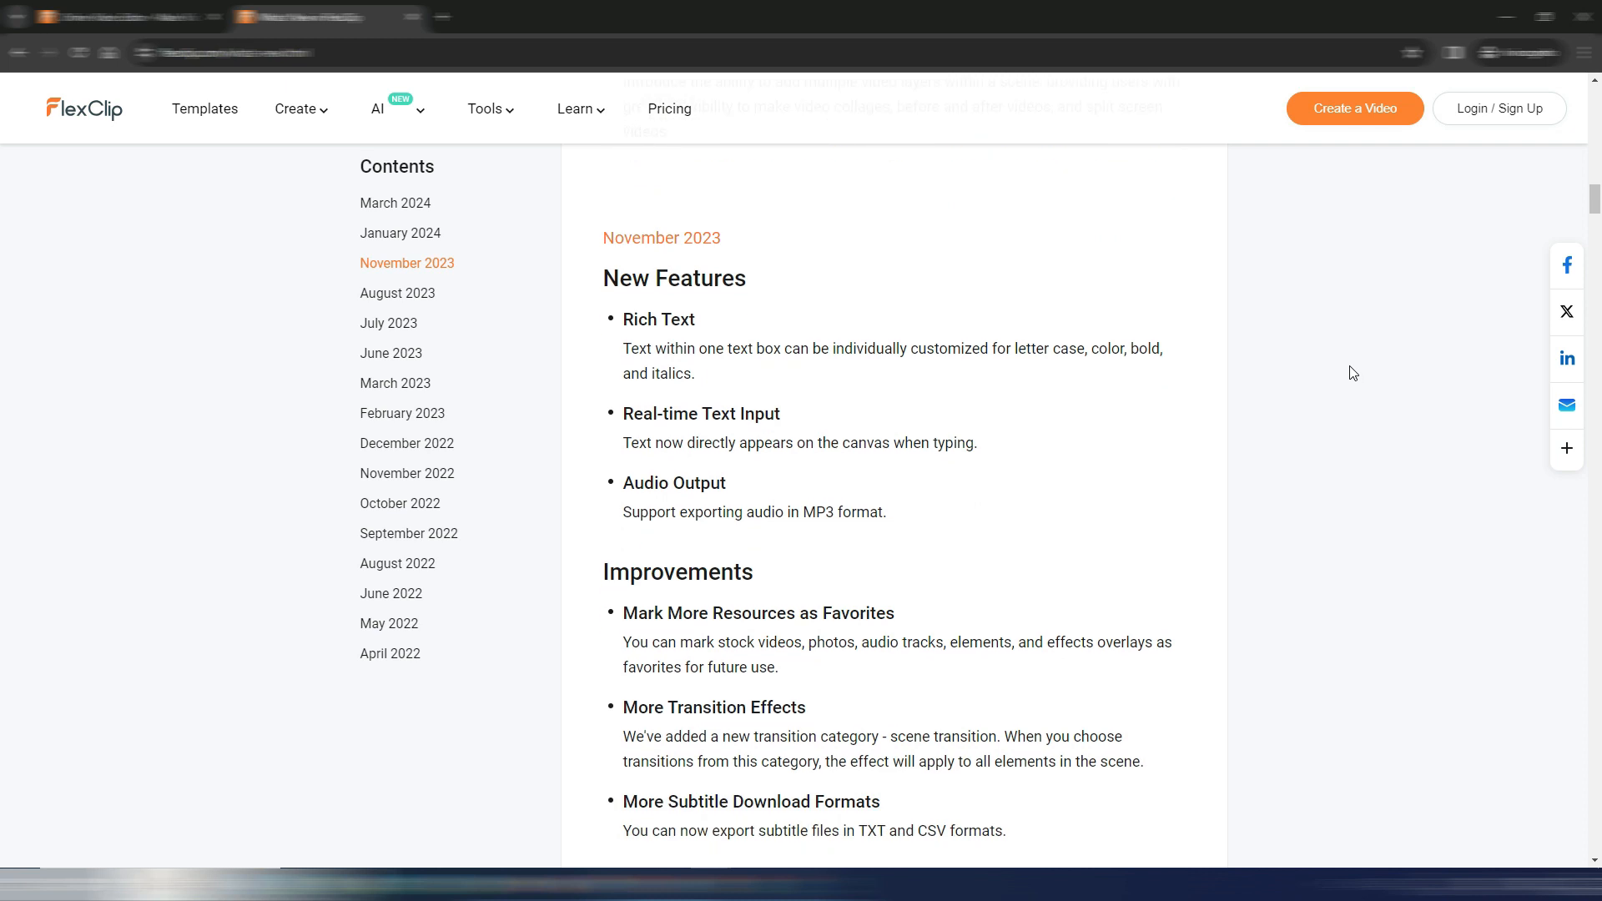
scroll(1347, 368, "down", 1)
scroll(1345, 365, "down", 8)
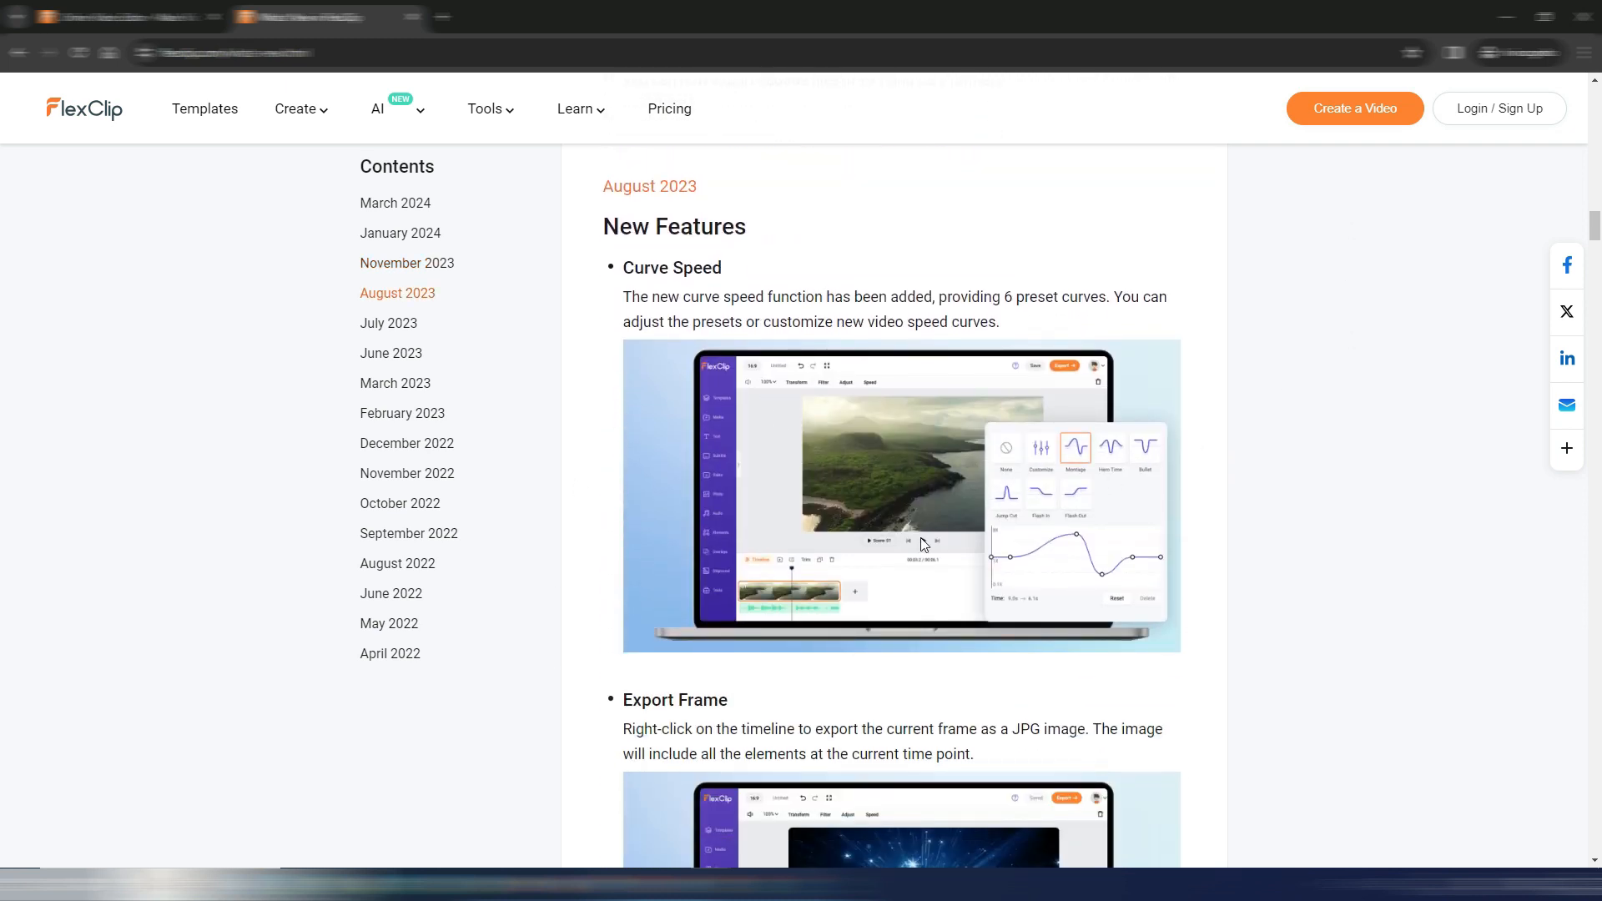
- Examine the November 2023 and January 2024 entries of the release notes, including new features and improvements
scroll(1231, 422, "up", 8)
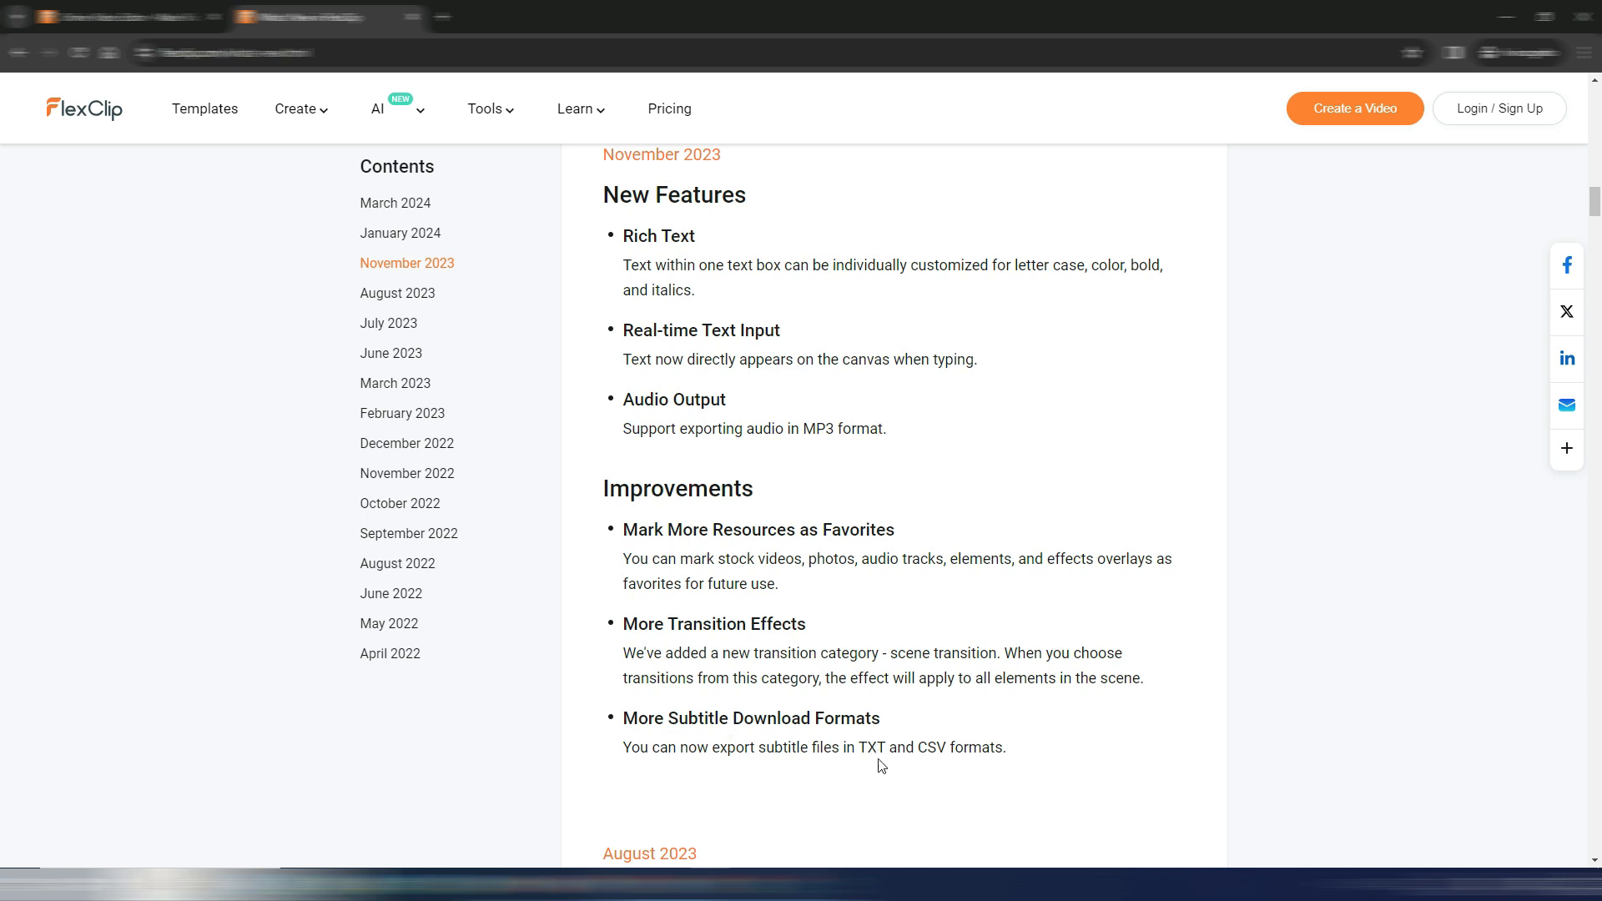
scroll(1057, 588, "up", 9)
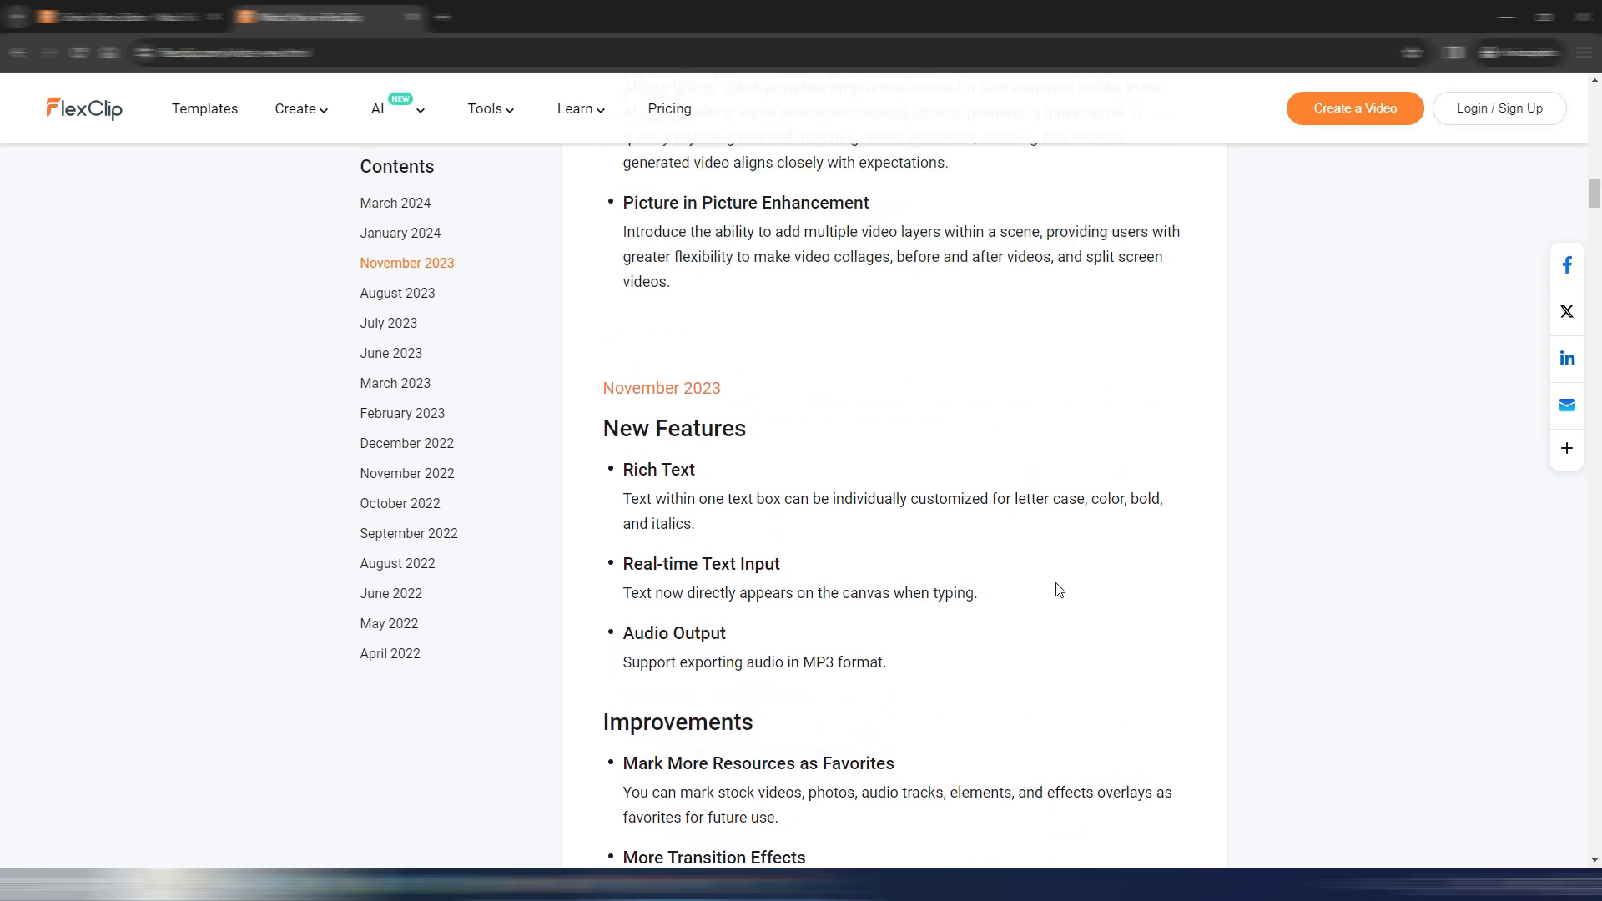
scroll(1056, 592, "up", 4)
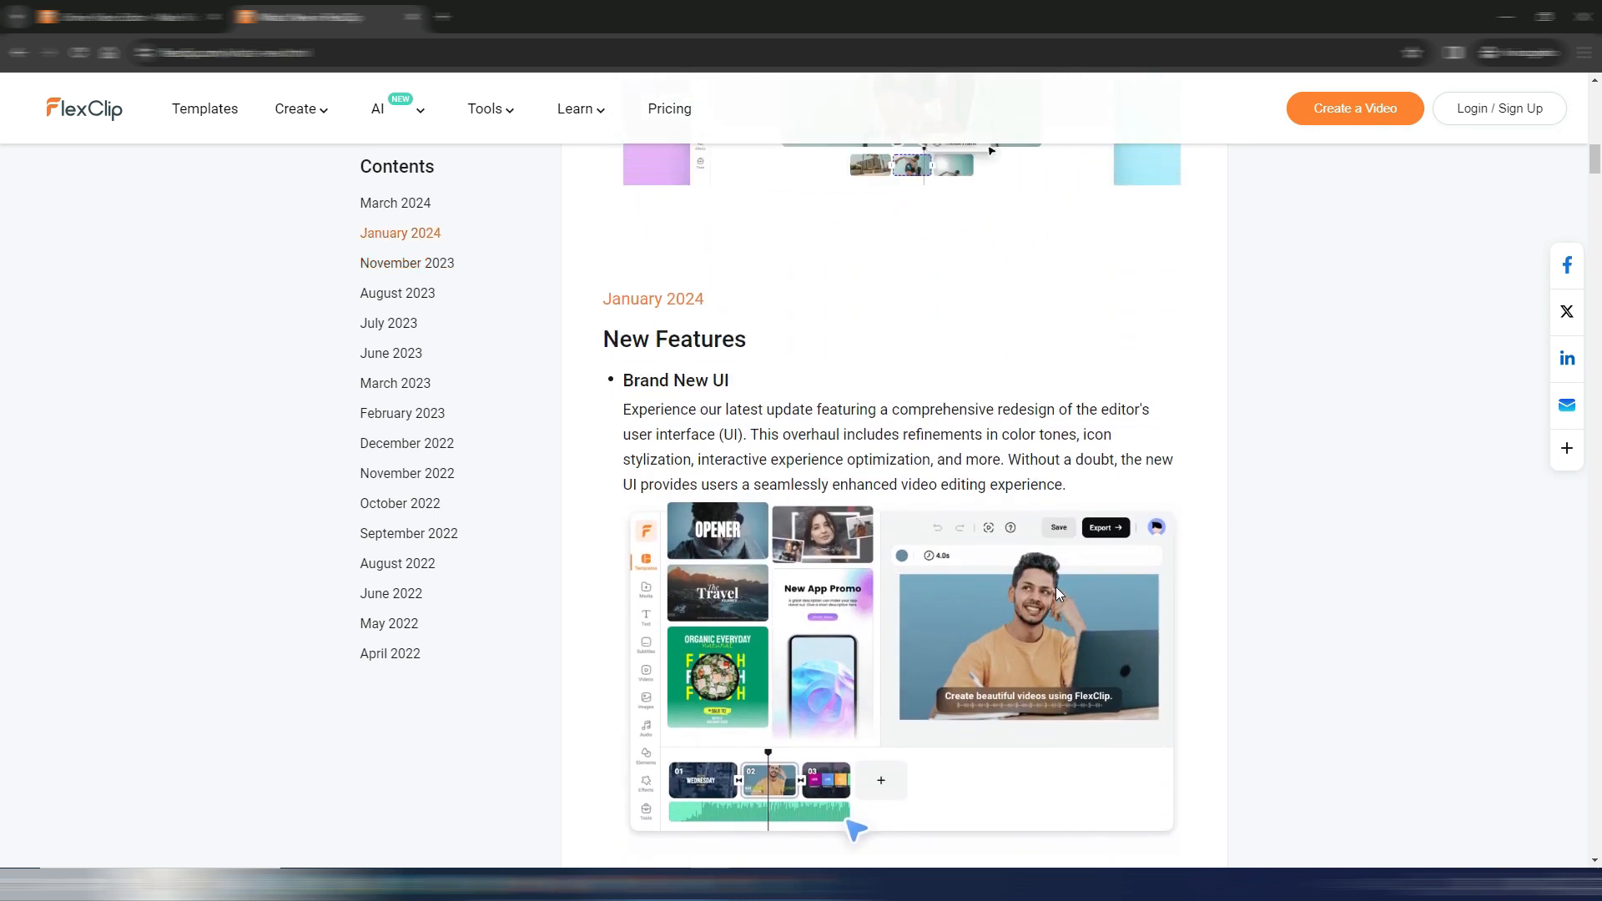
scroll(1055, 589, "down", 1)
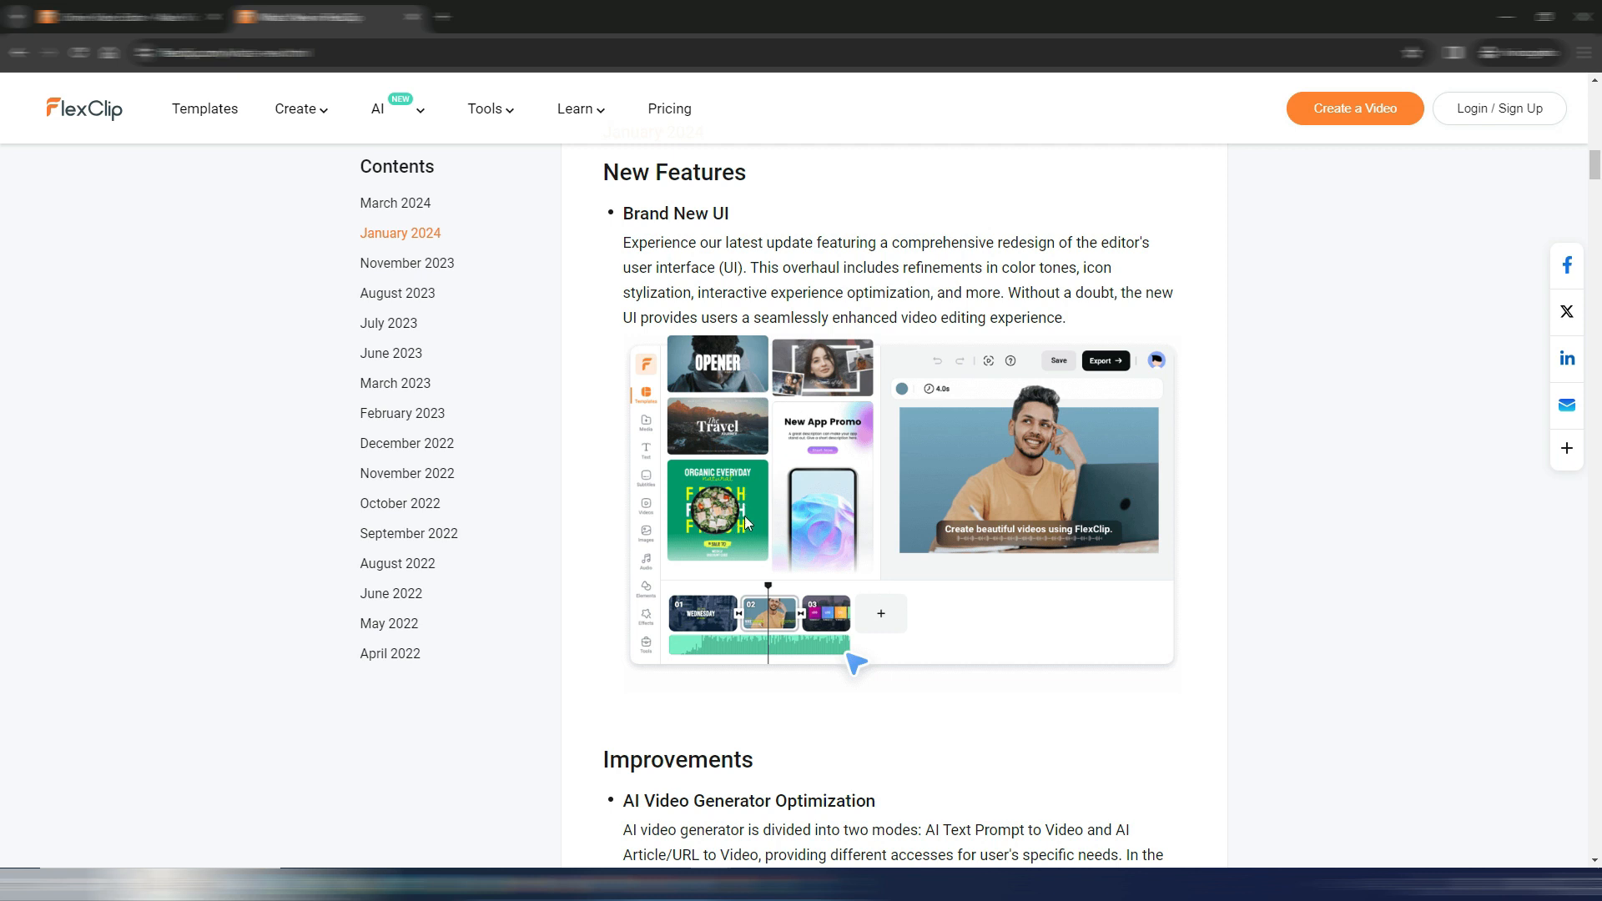
scroll(1094, 615, "down", 6)
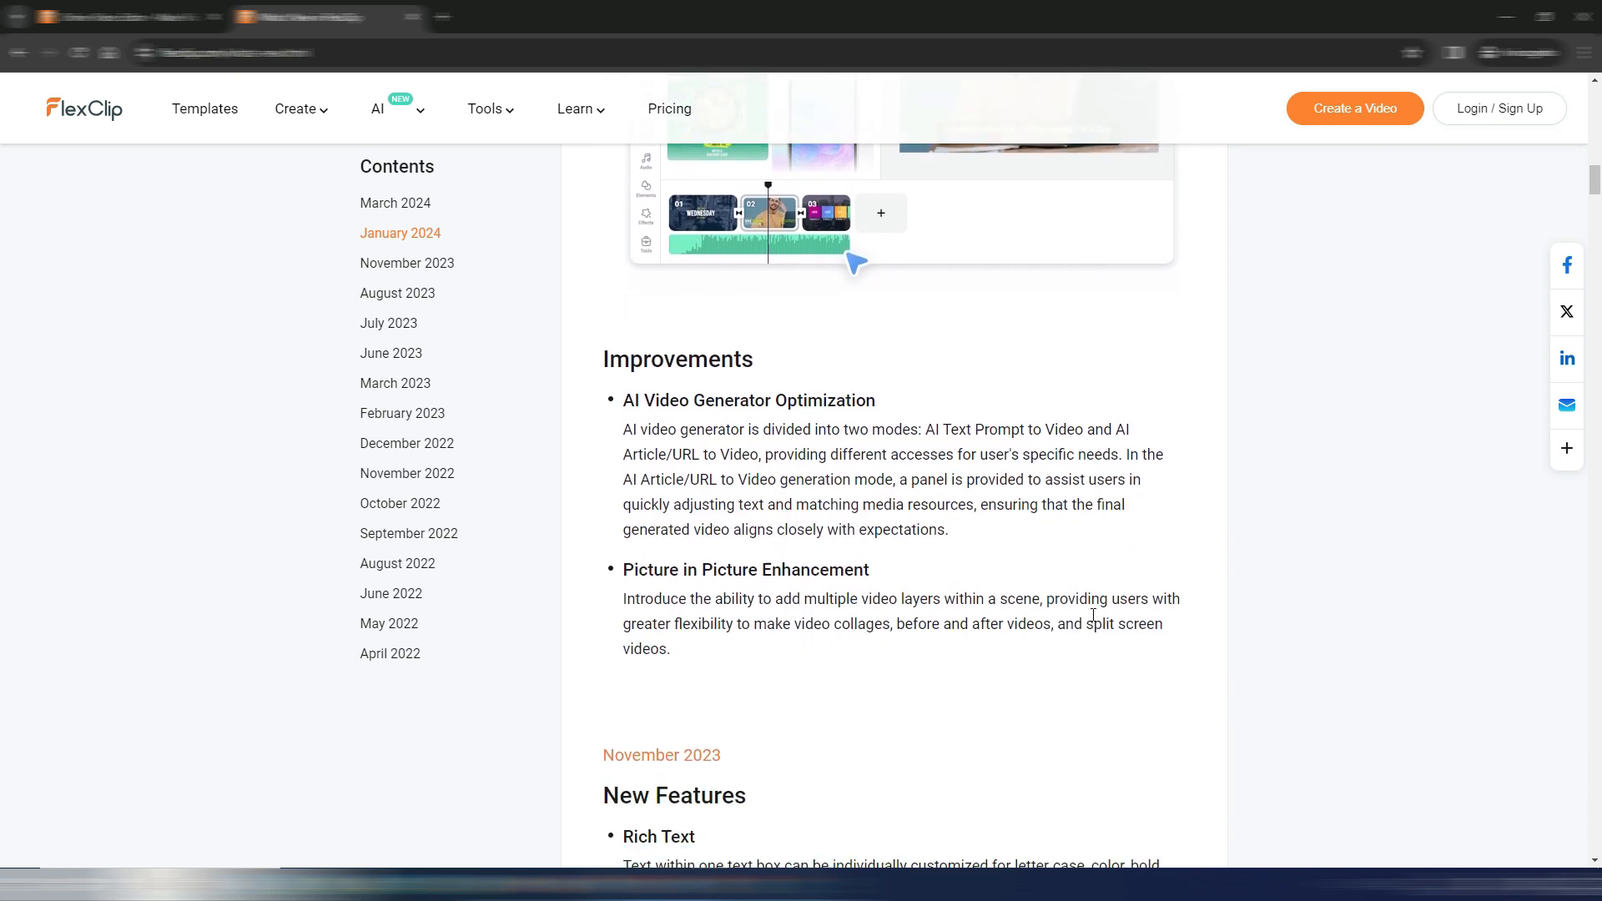
scroll(1093, 615, "up", 2)
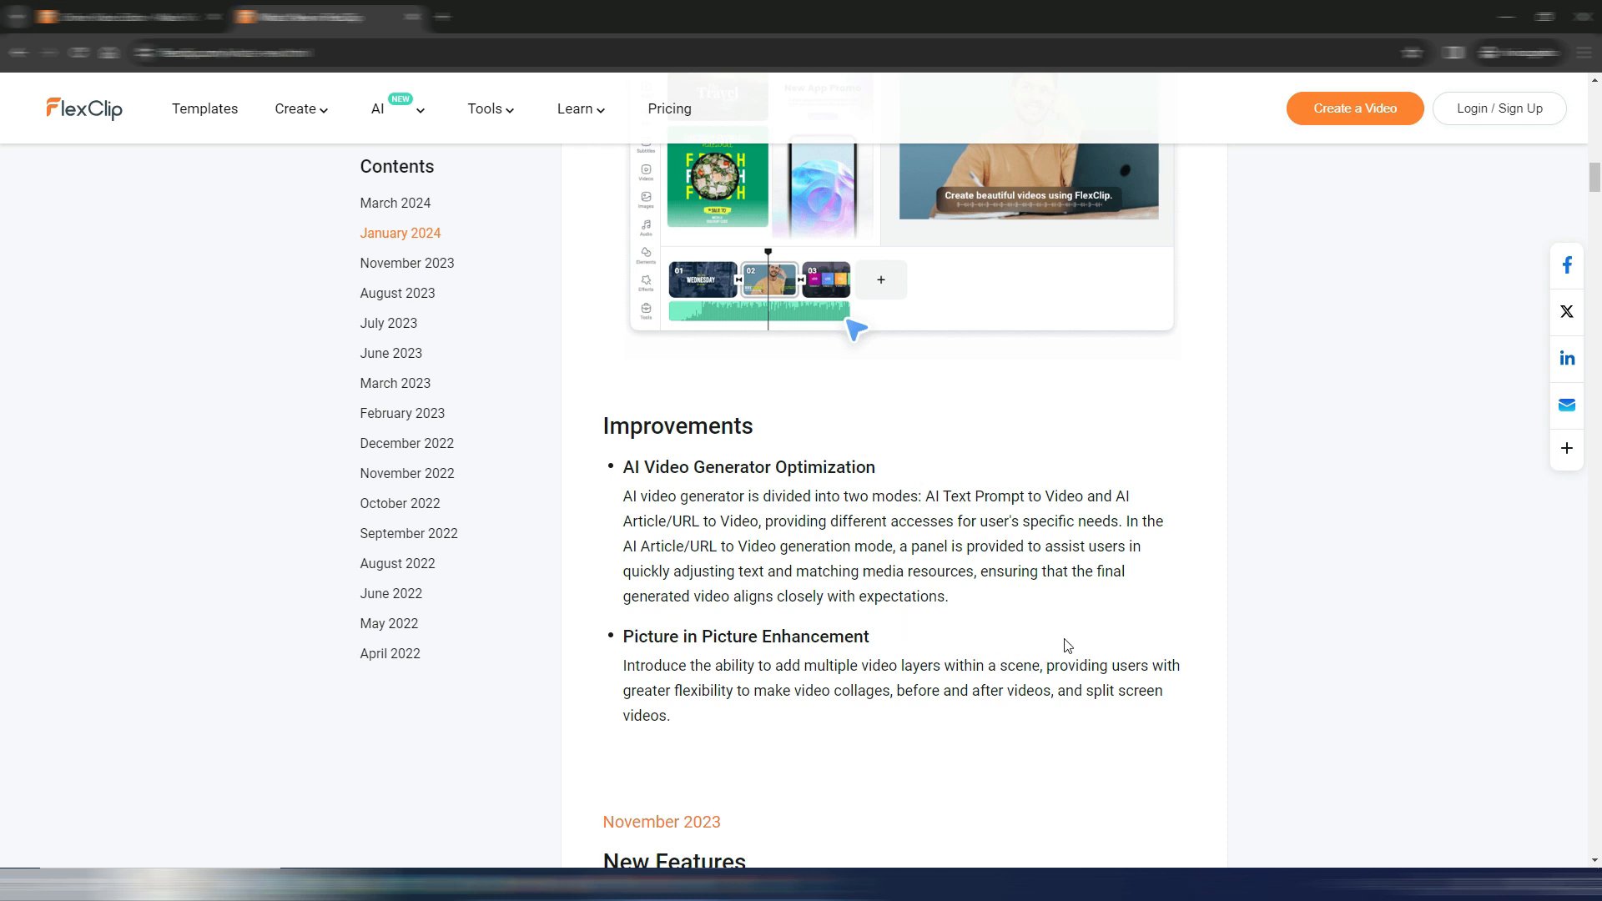
- Examine the March 2024 release notes covering Chroma Key, Reverse Video and Freeze Frame
scroll(1067, 645, "up", 12)
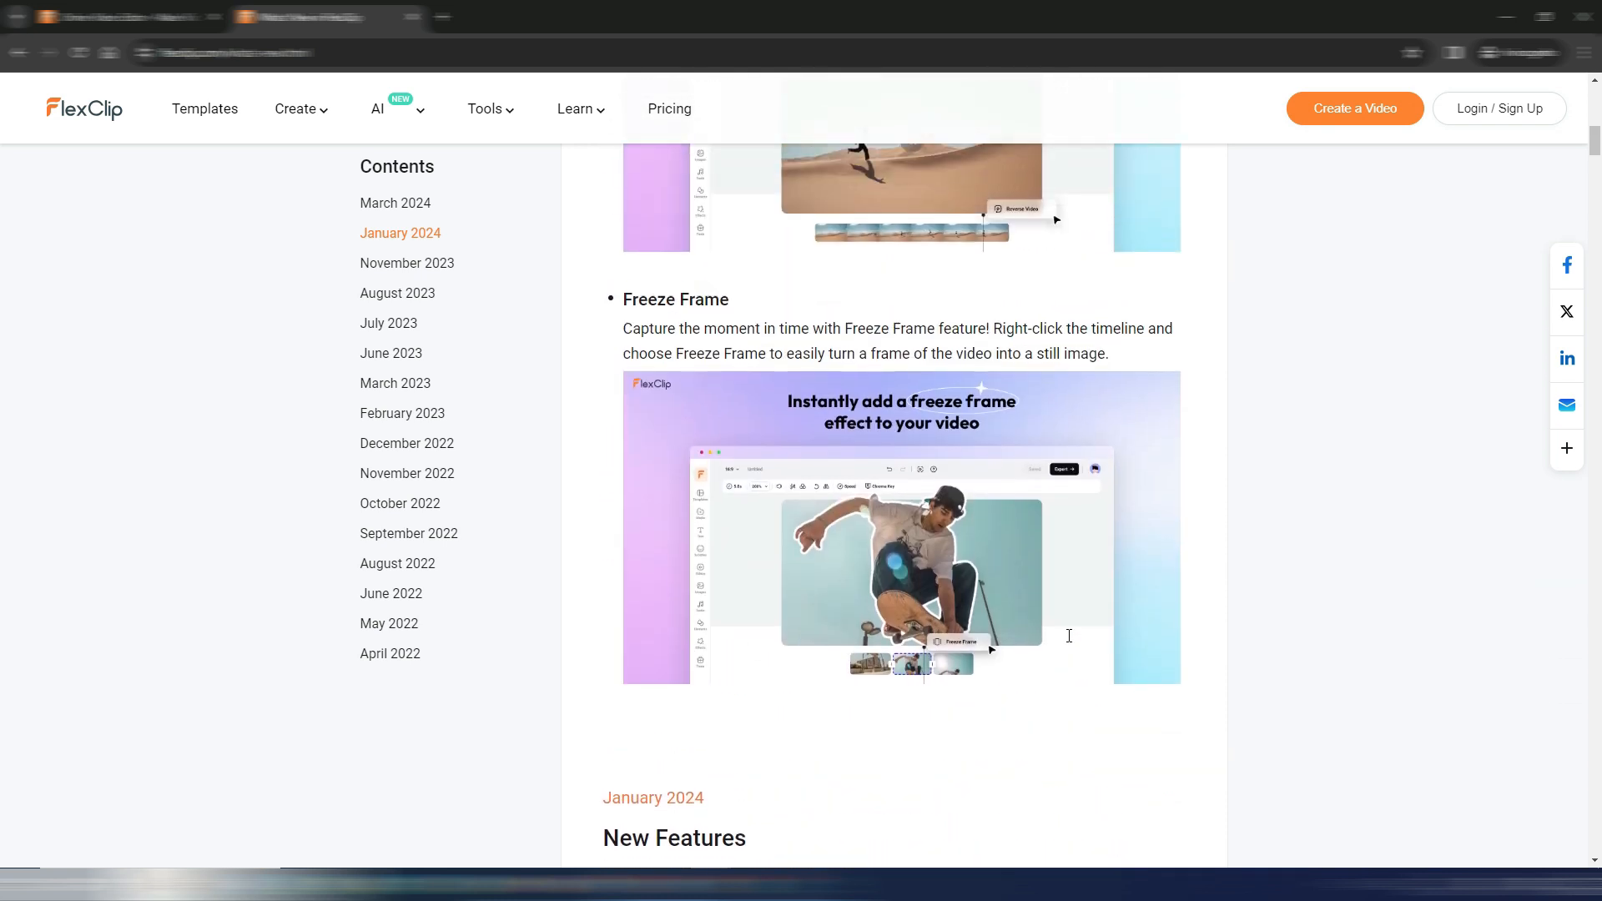
scroll(1069, 636, "up", 11)
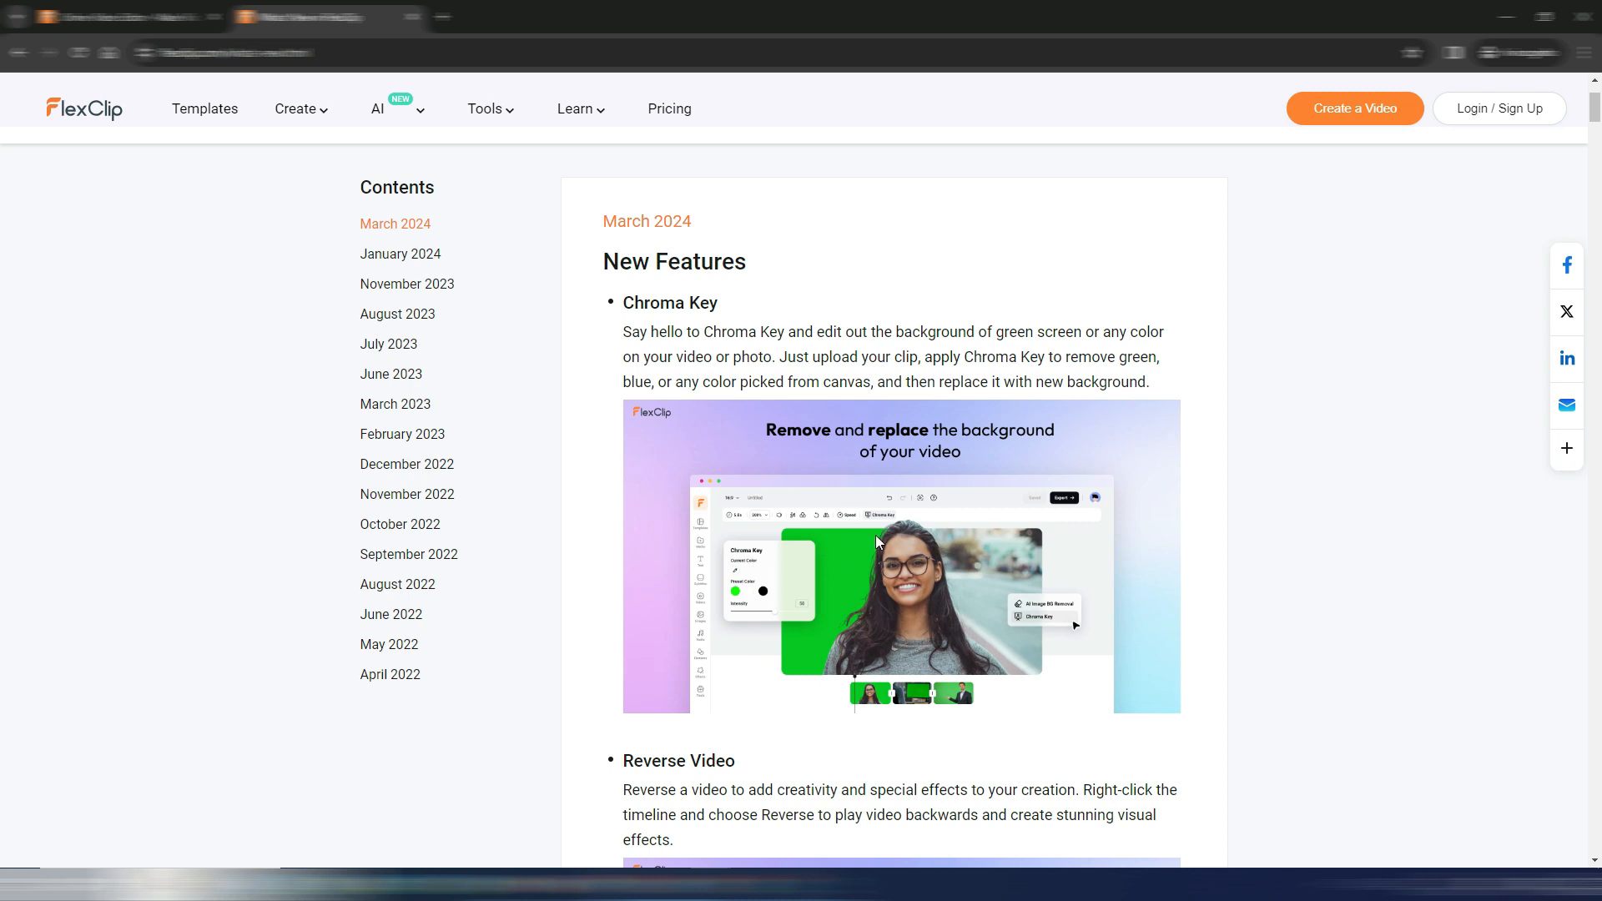
scroll(1305, 439, "down", 5)
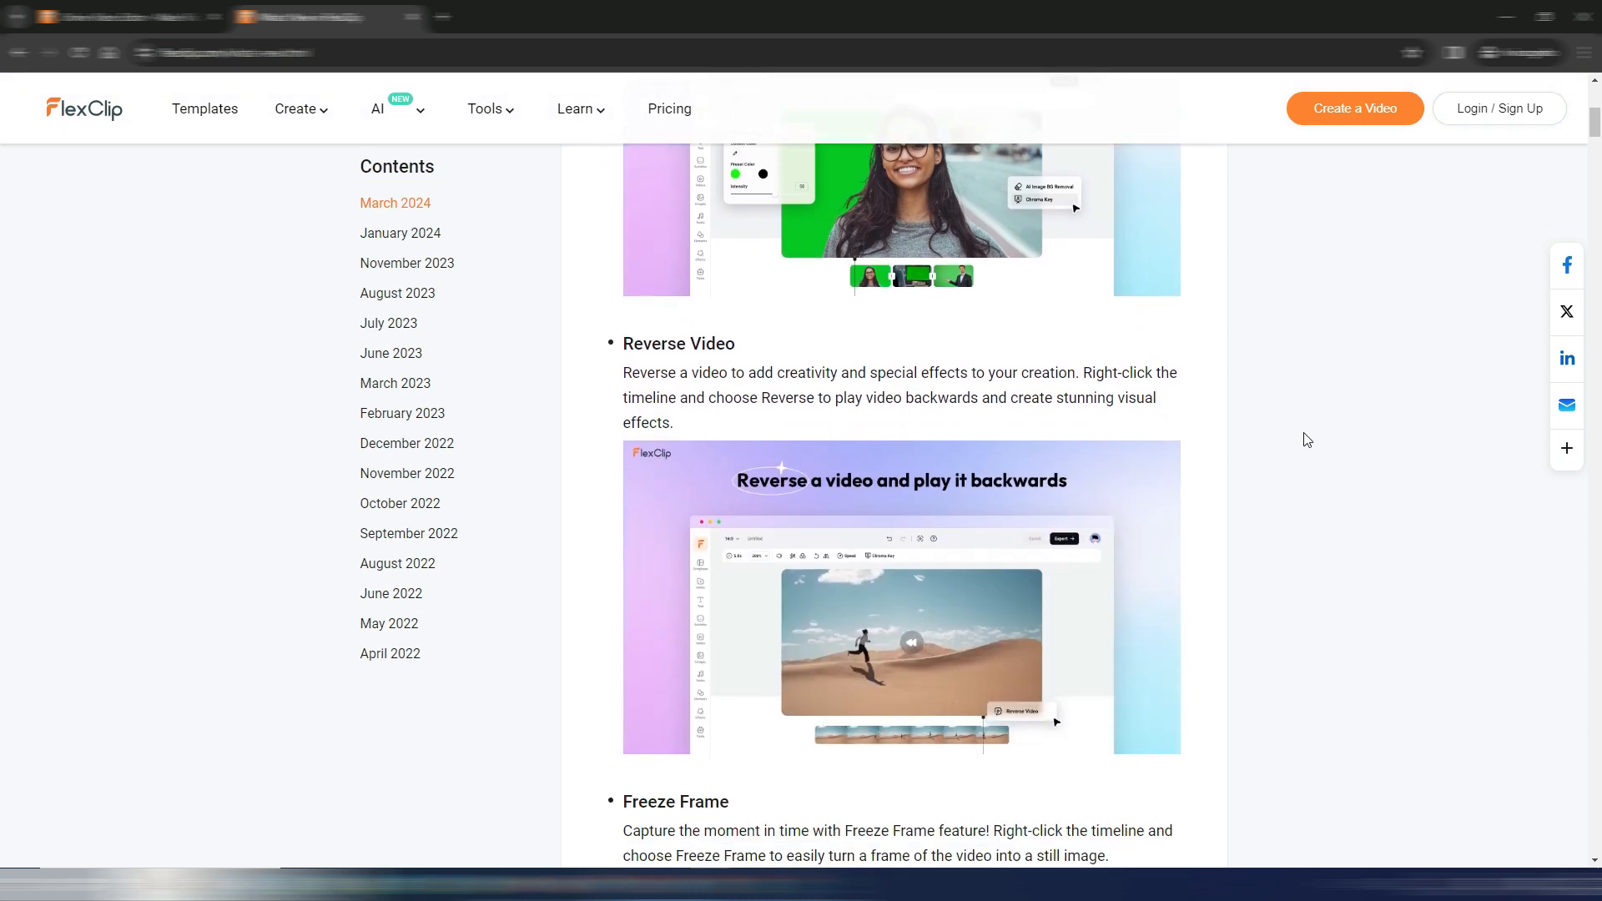
scroll(1307, 439, "down", 1)
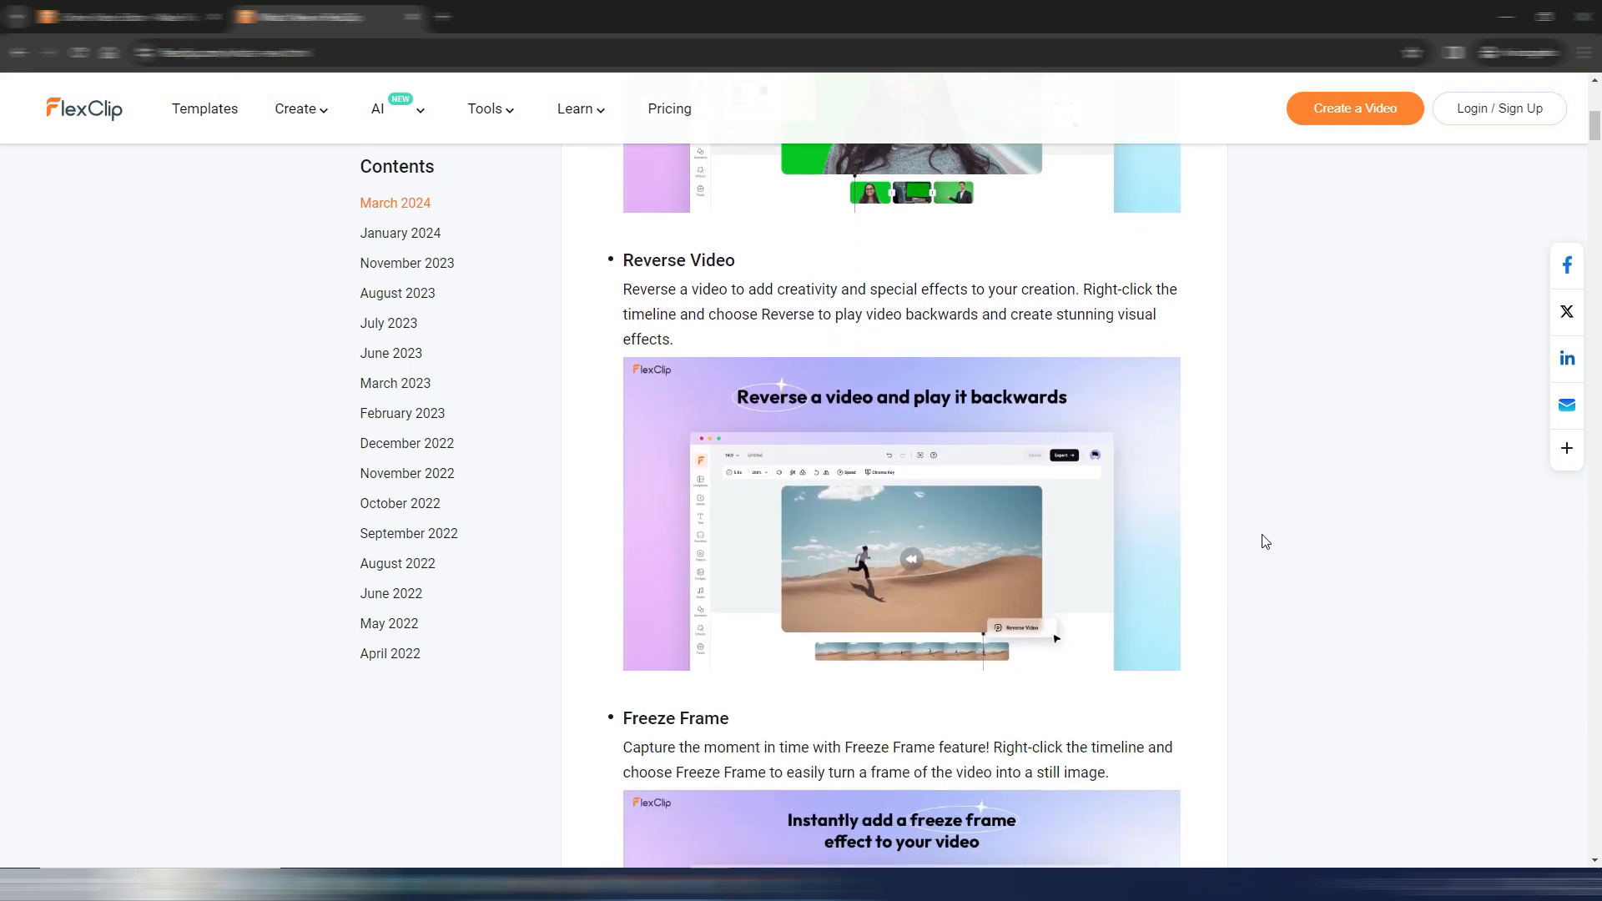
scroll(1323, 578, "down", 4)
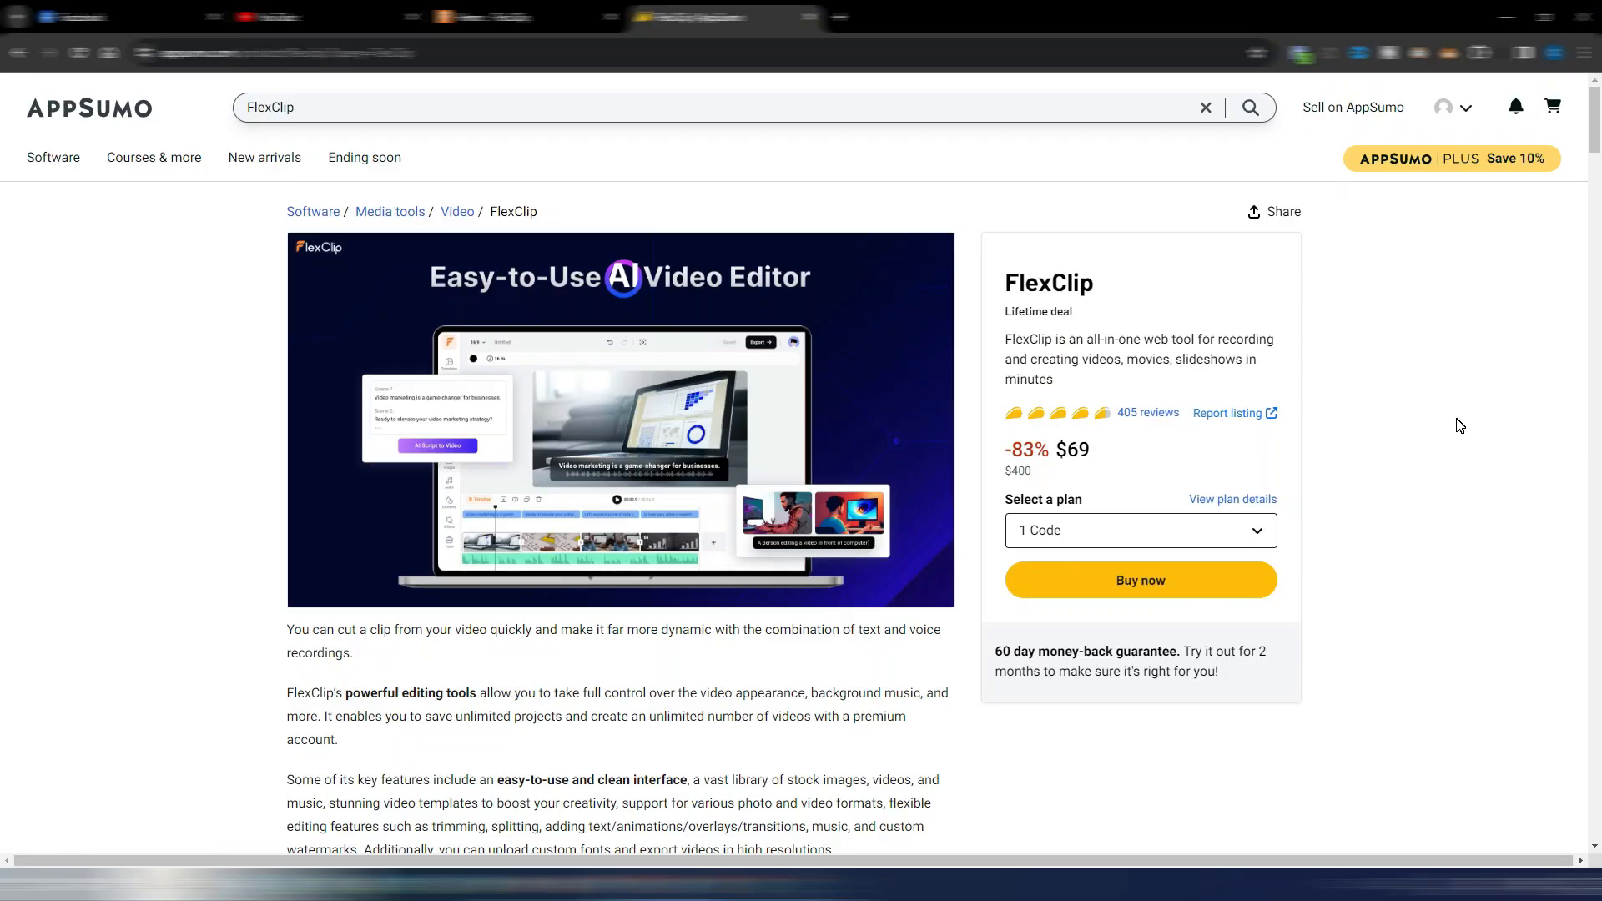
- Compare the FlexClip lifetime plans on AppSumo with the monthly and annual subscription prices on FlexClip's pricing page
left_click(1598, 125)
left_click_drag(1597, 125, 1596, 535)
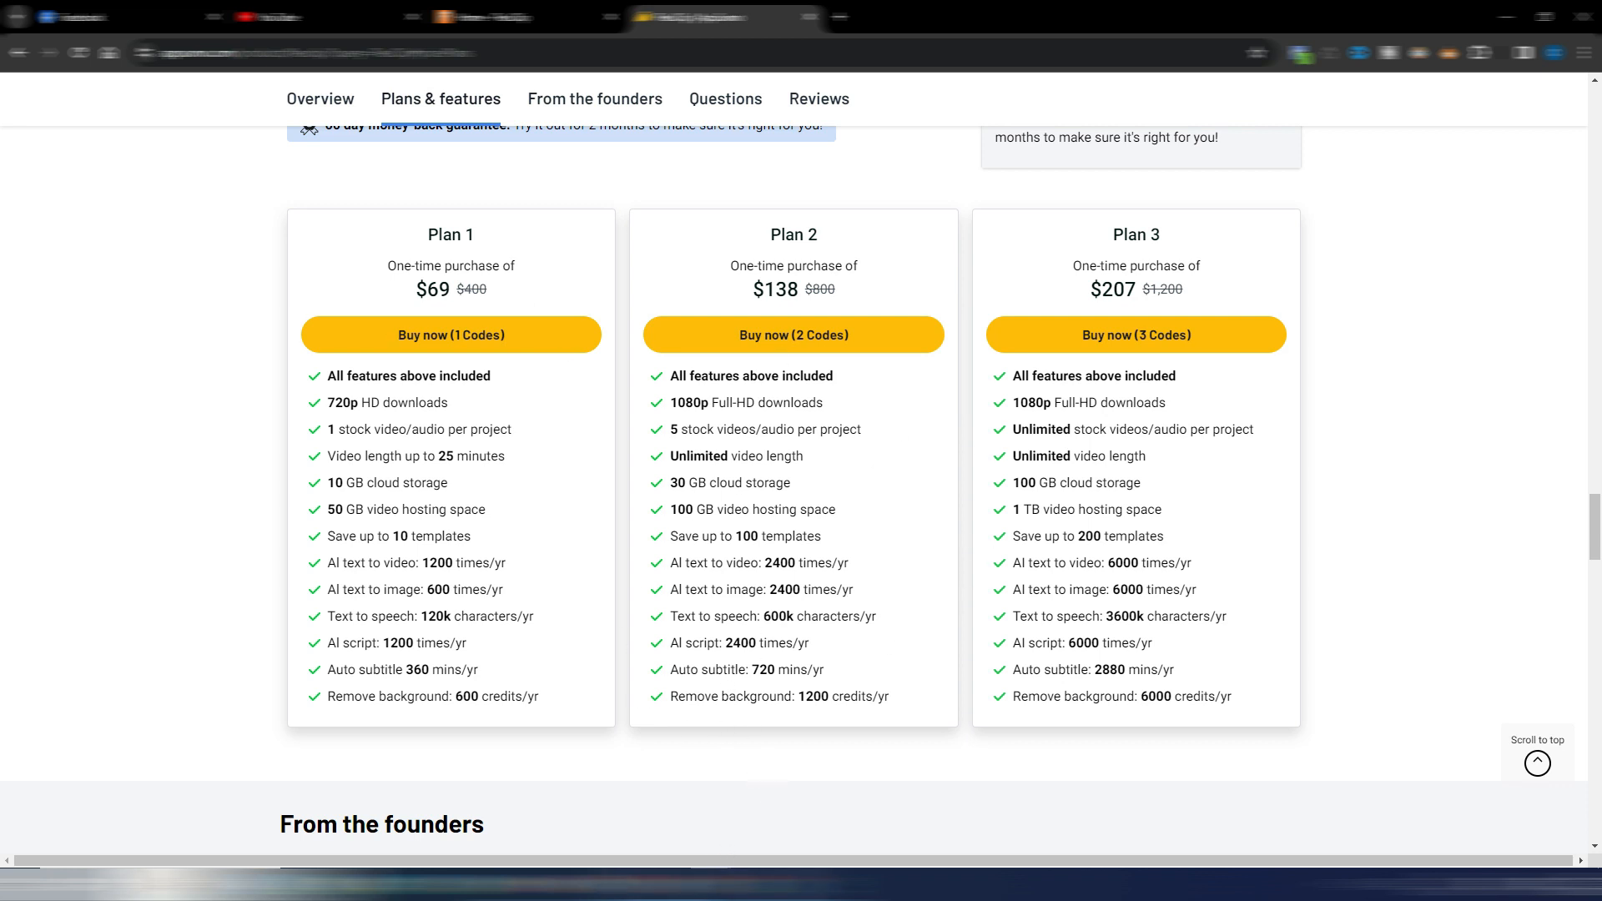
mouse_move(710, 885)
left_click(802, 823)
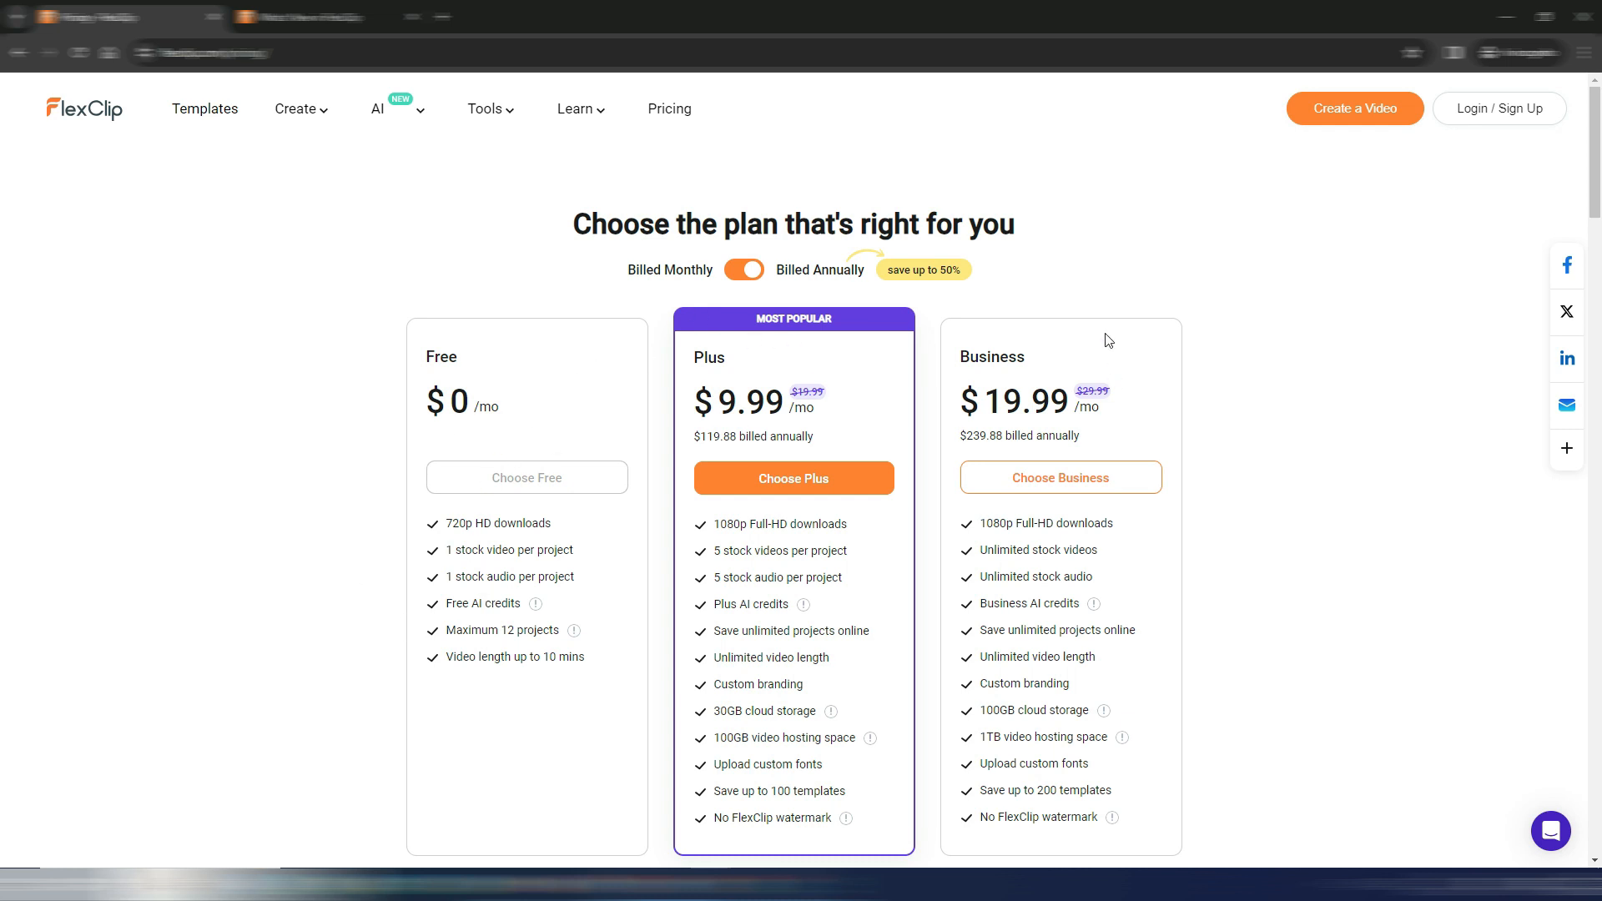
left_click(754, 271)
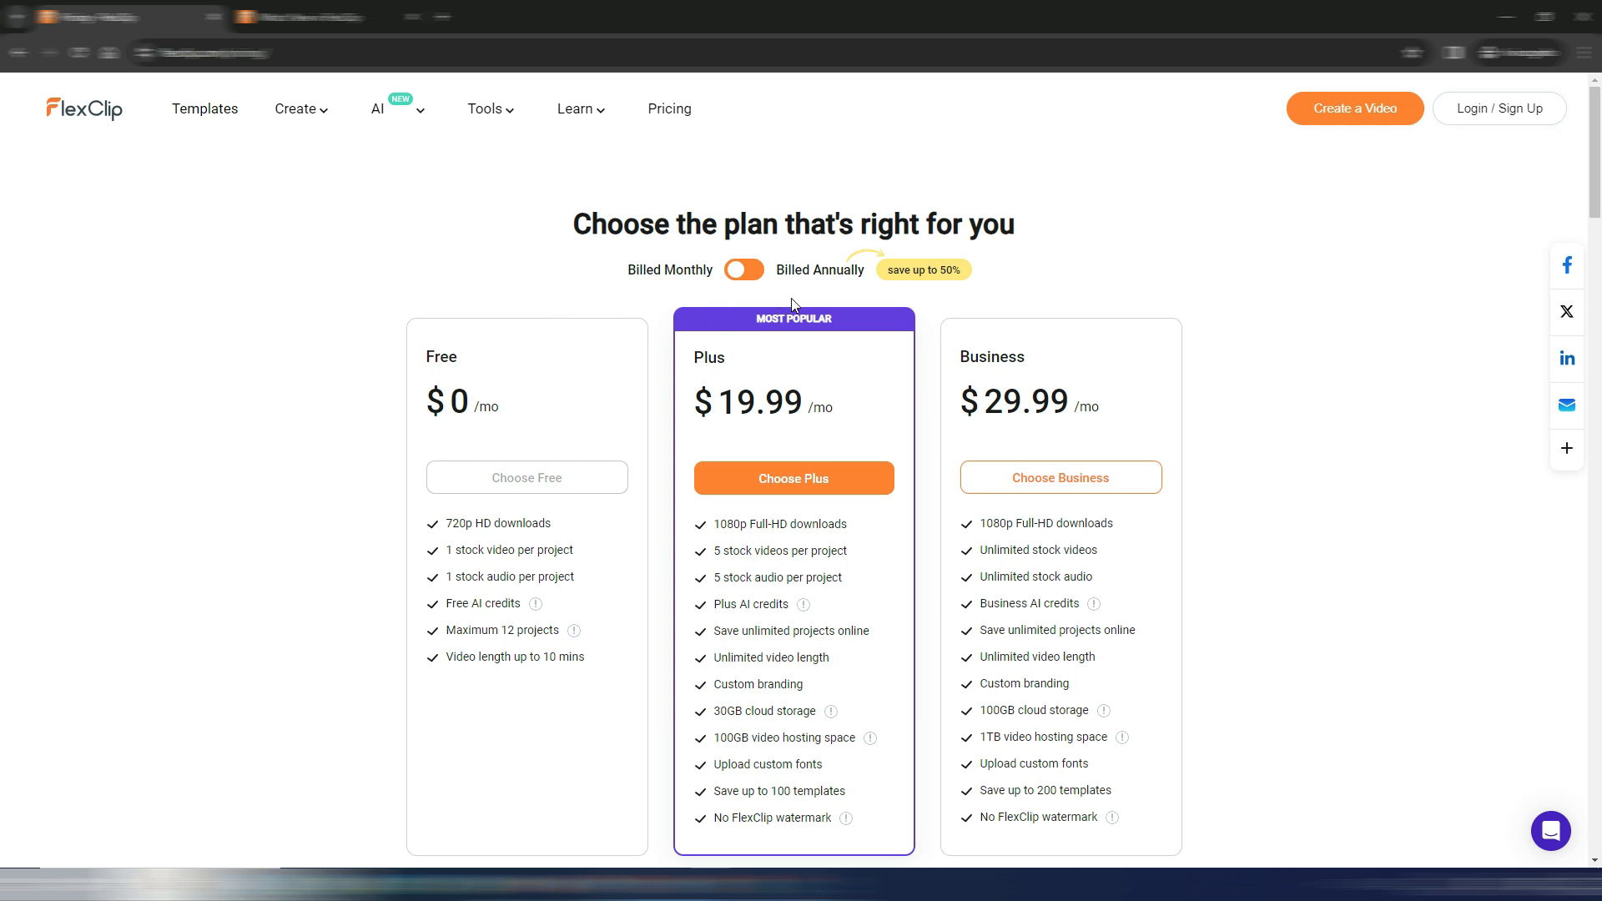
left_click(758, 277)
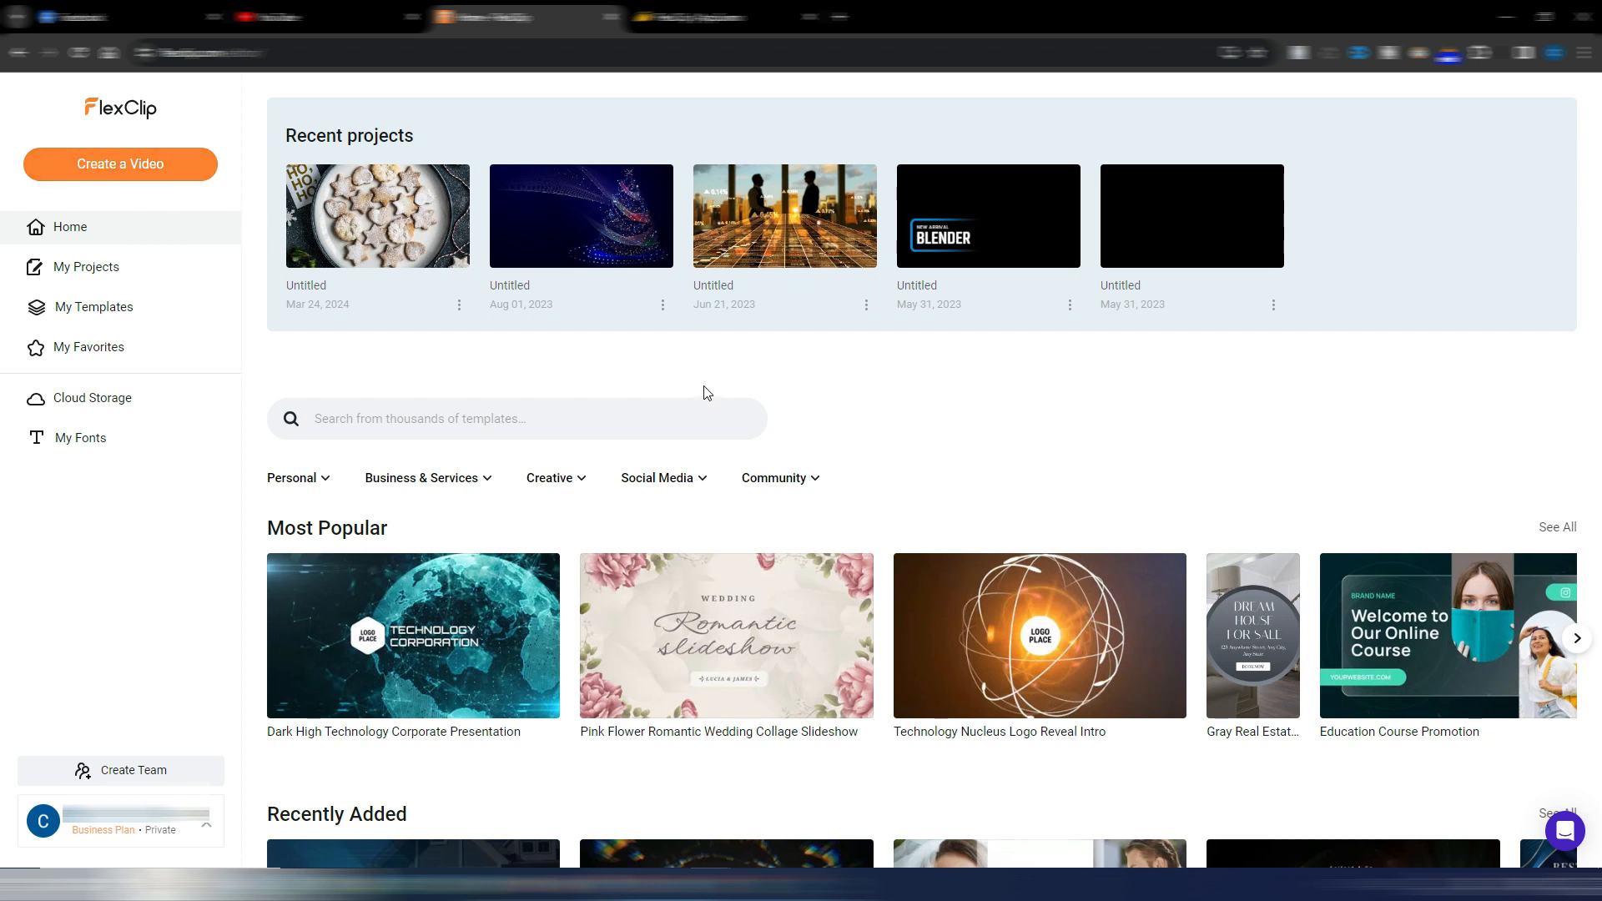
- Create a new video project in 16:9 ratio and skip importing media
left_click(134, 163)
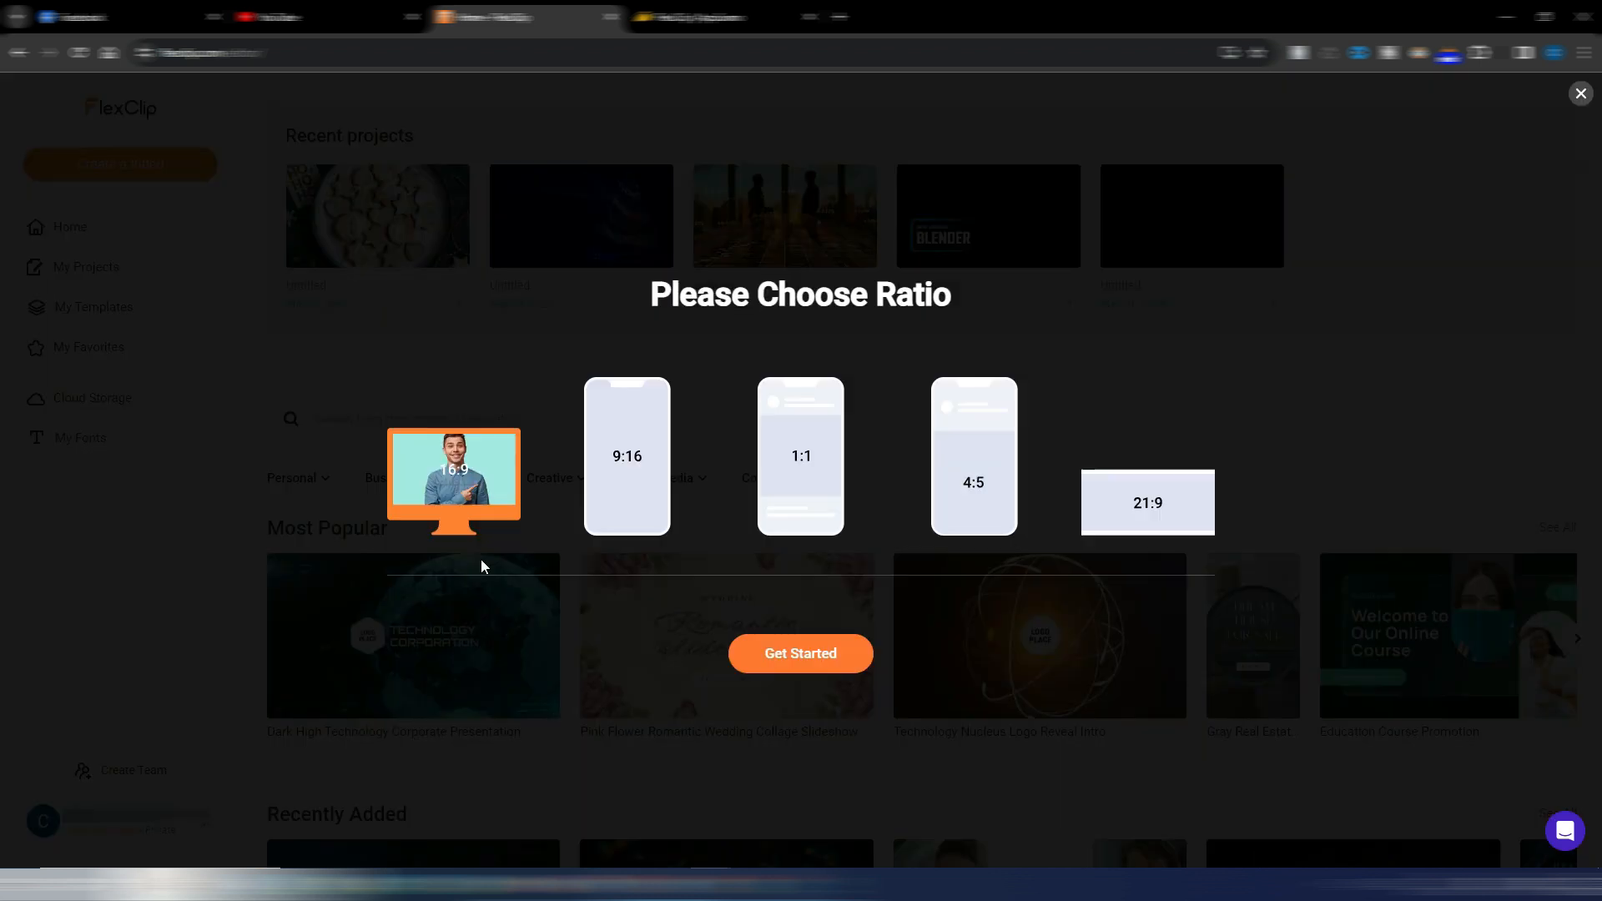
left_click(799, 661)
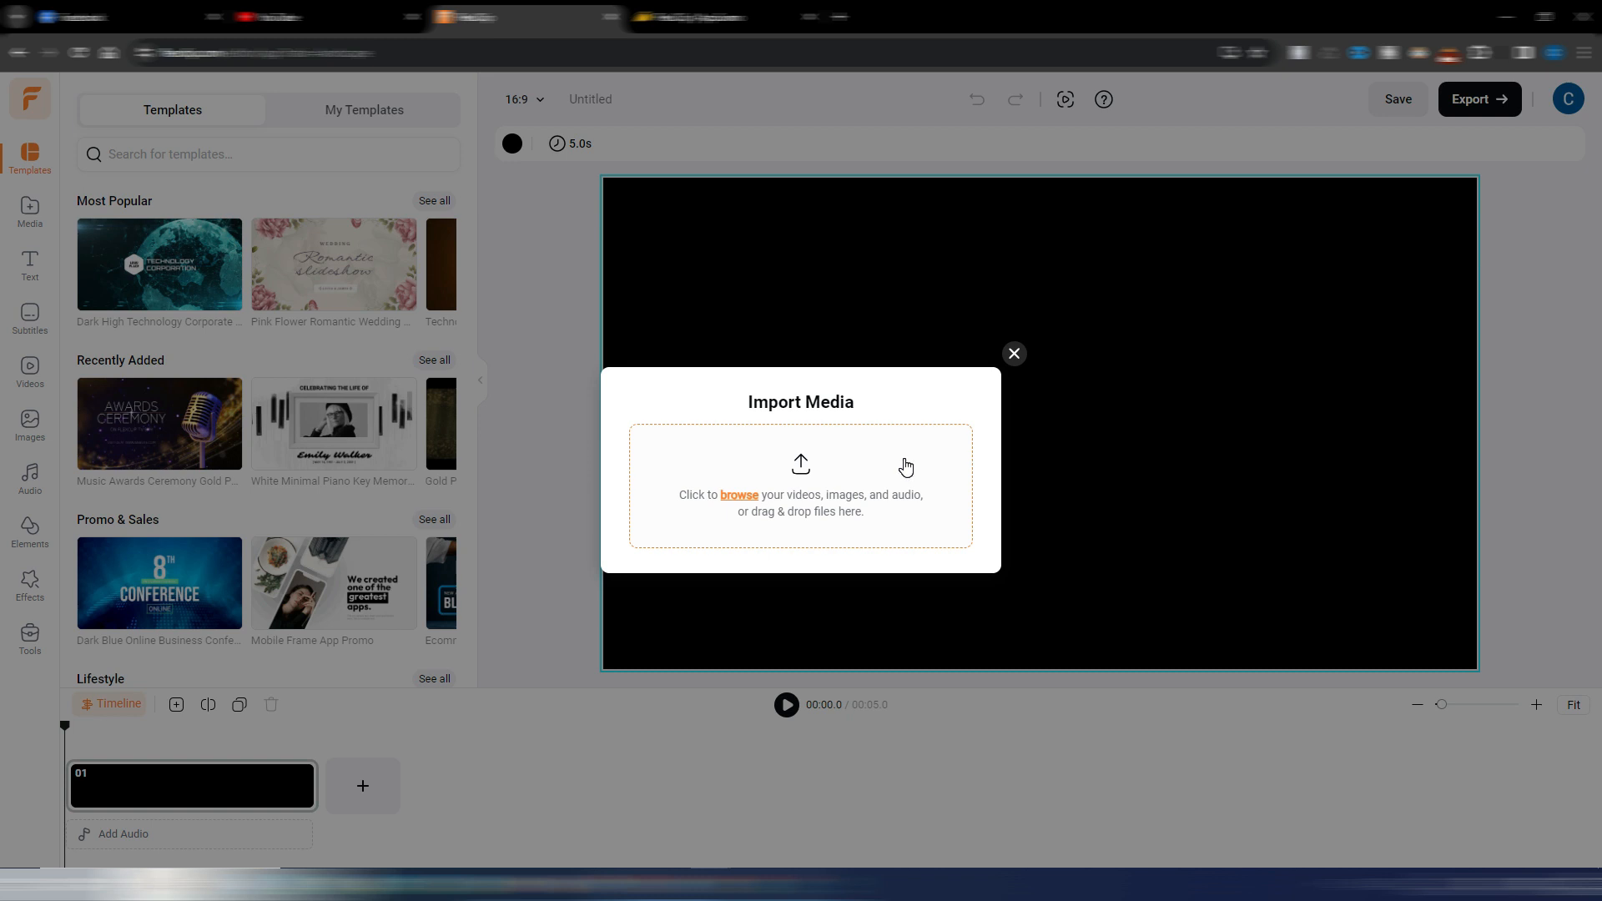
left_click(1014, 355)
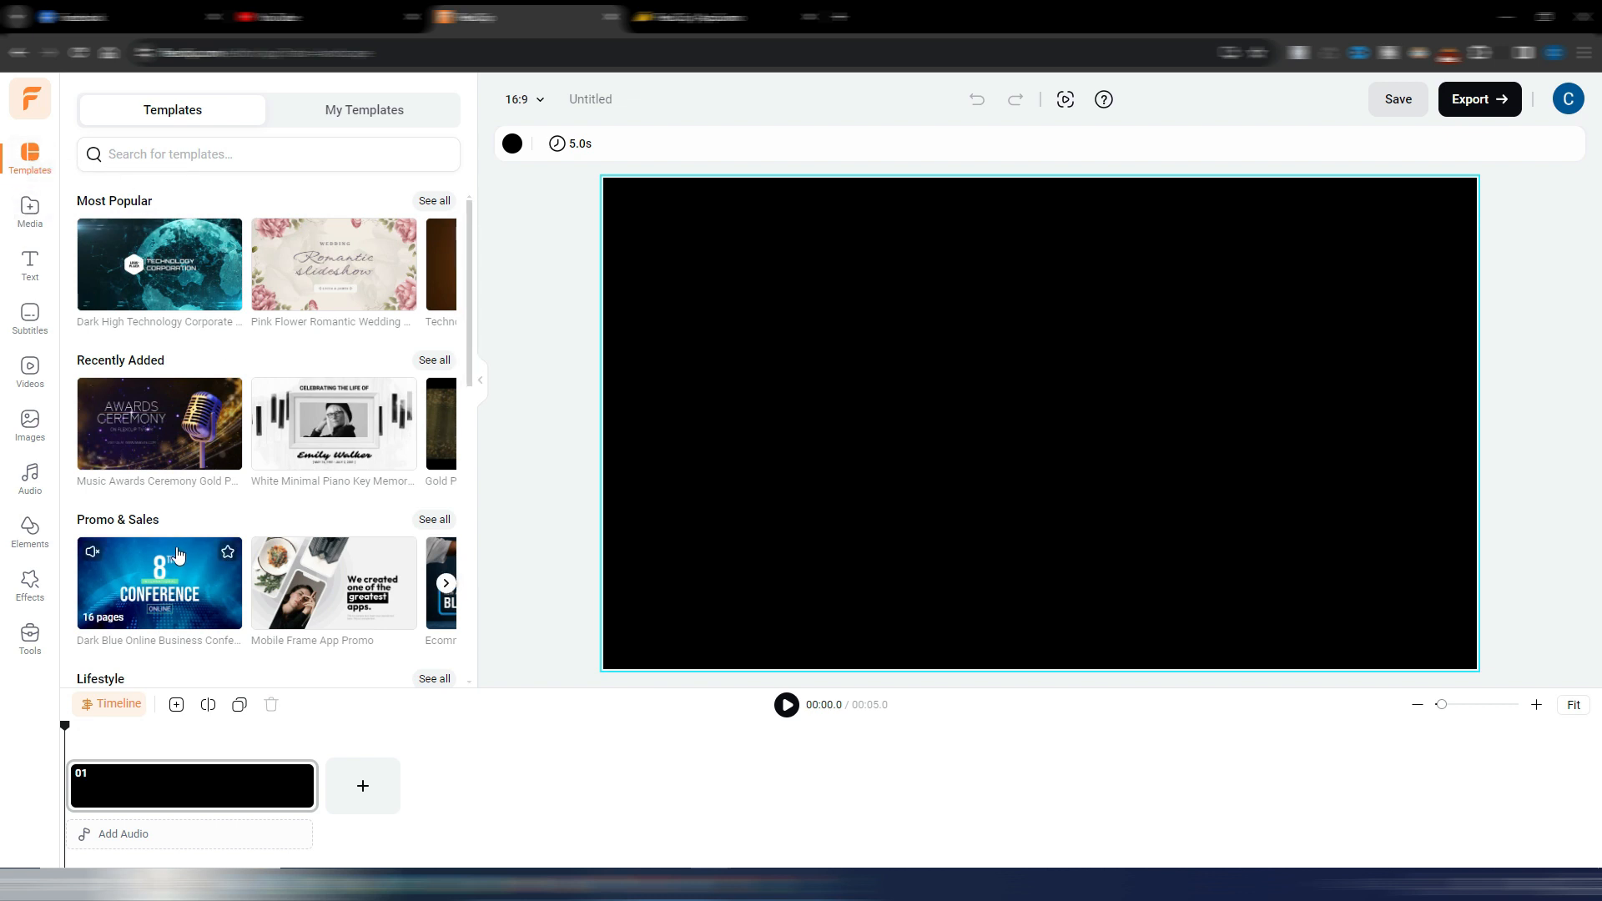
left_click(260, 159)
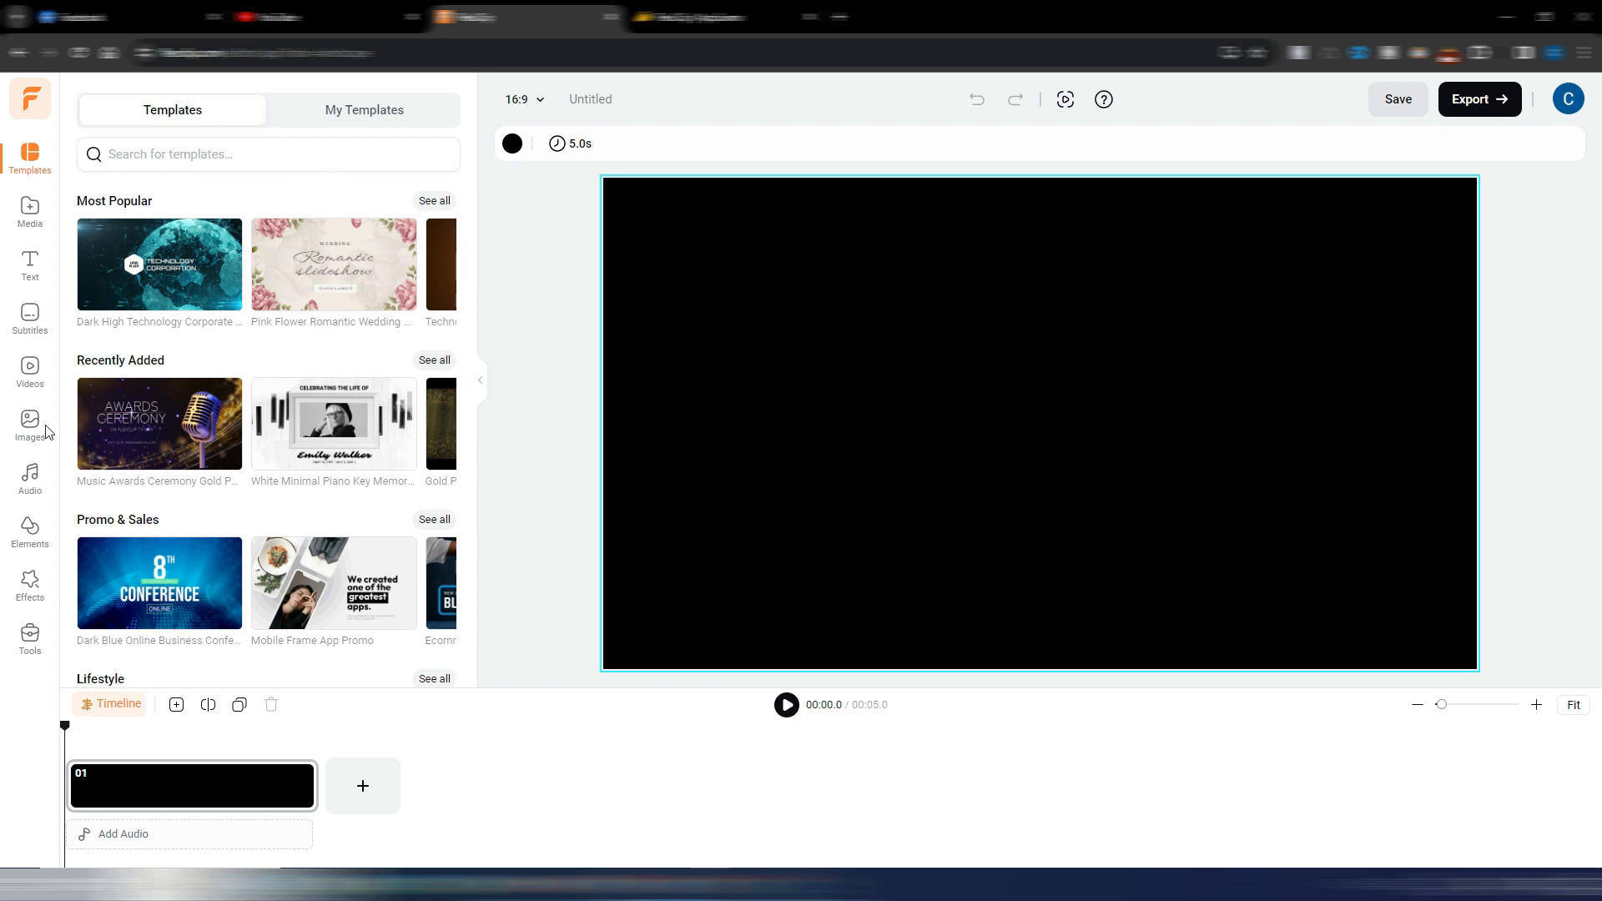
- Open the Article/URL to Video mode of the AI Video Generator
left_click(31, 640)
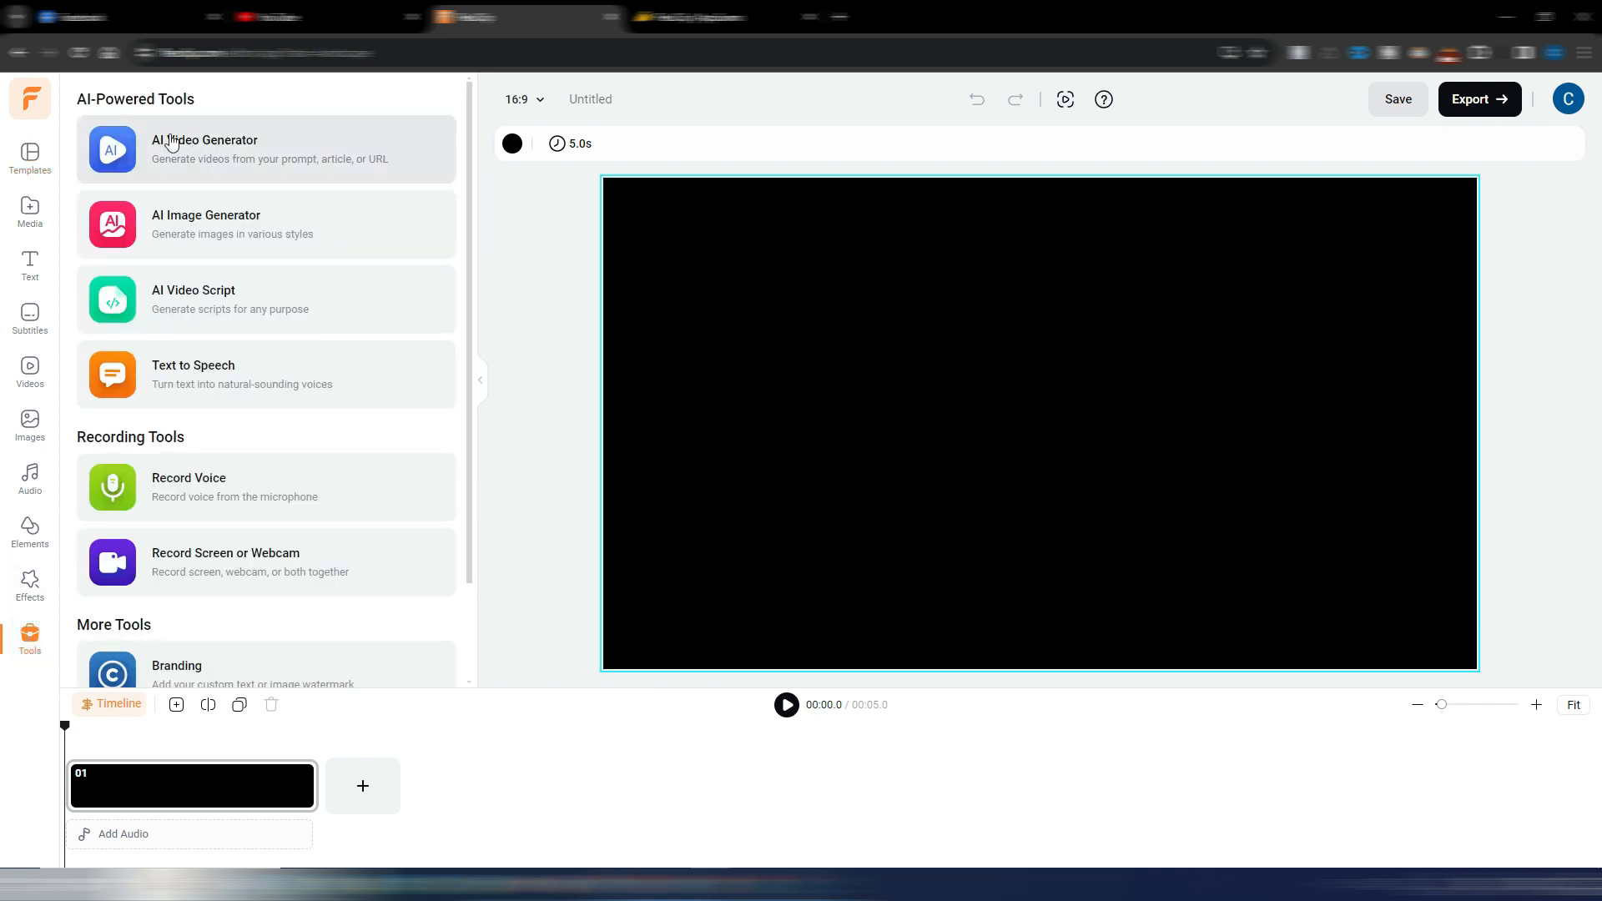
left_click(234, 148)
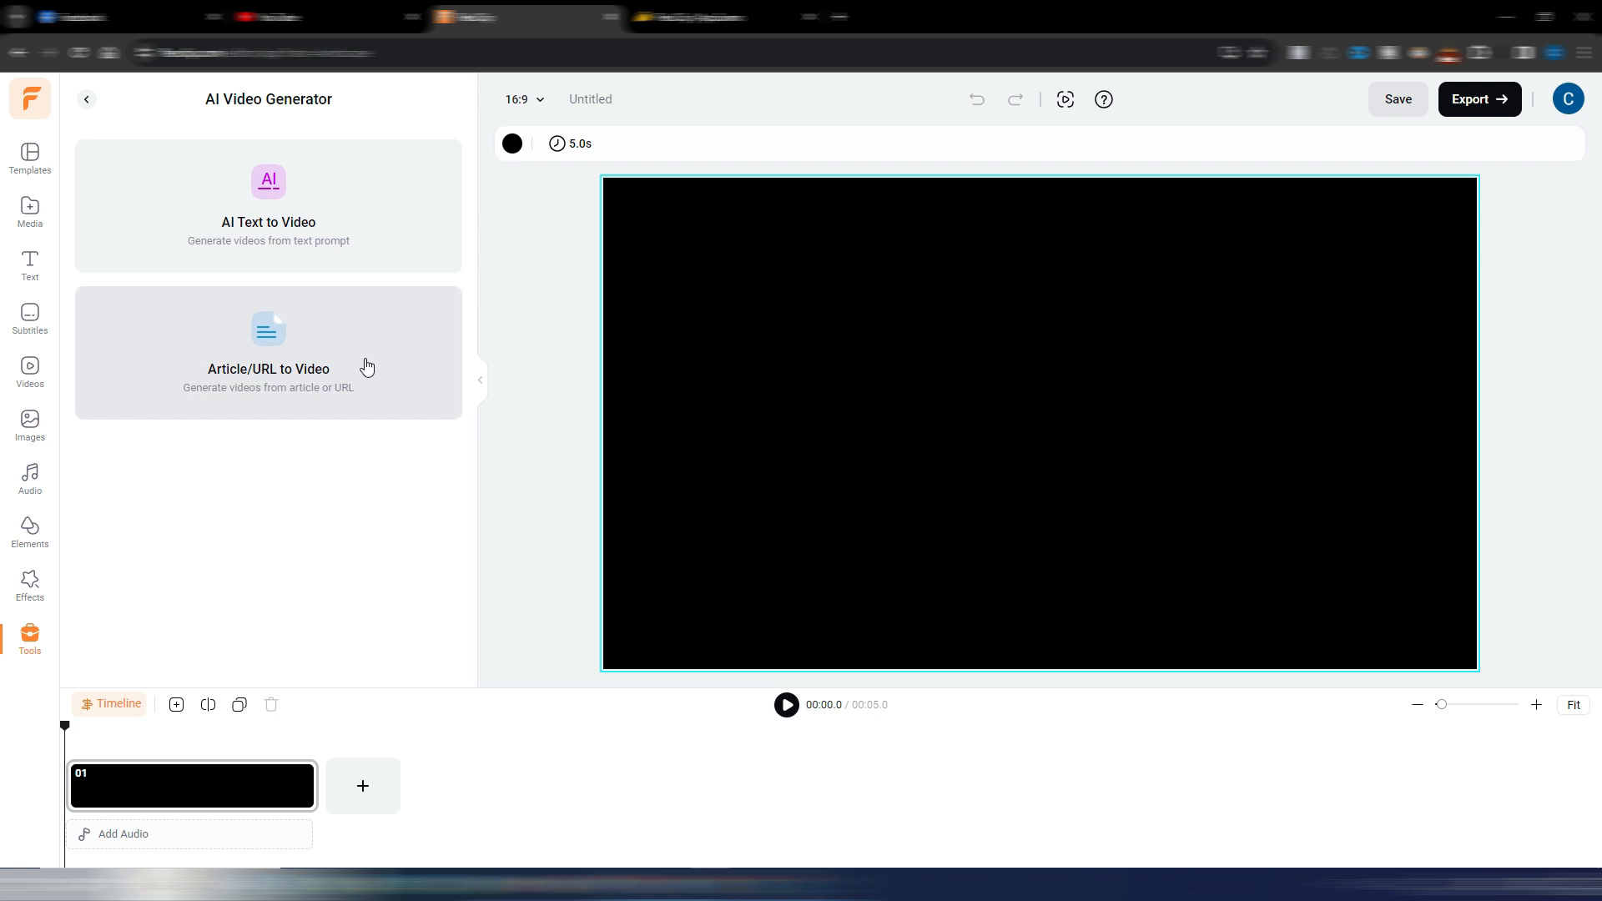
left_click(367, 365)
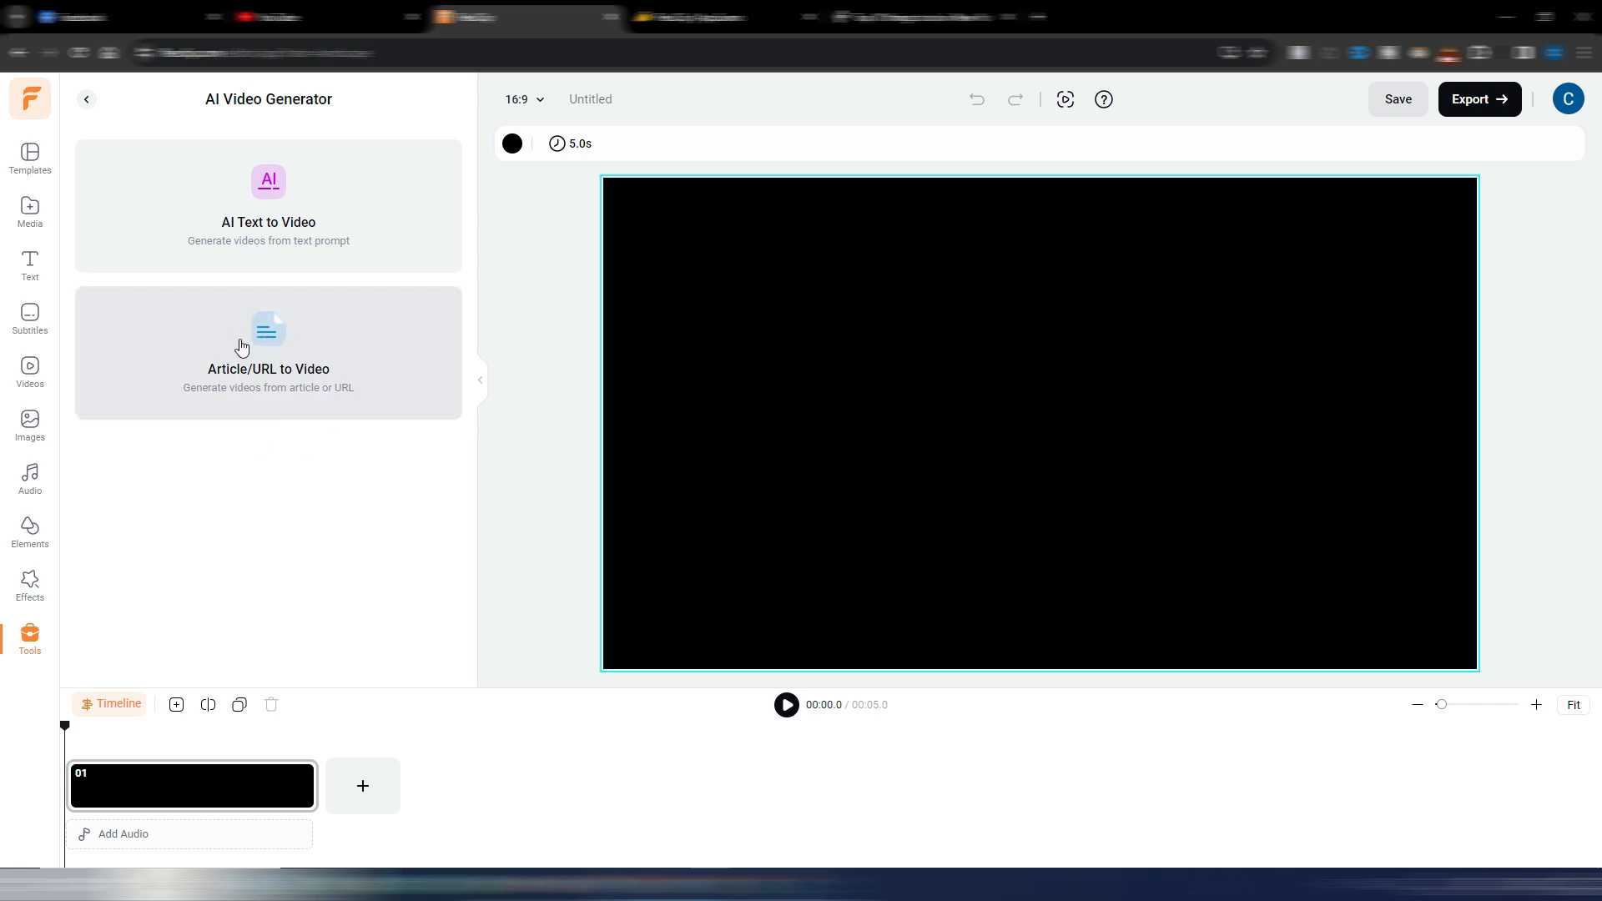
left_click(282, 338)
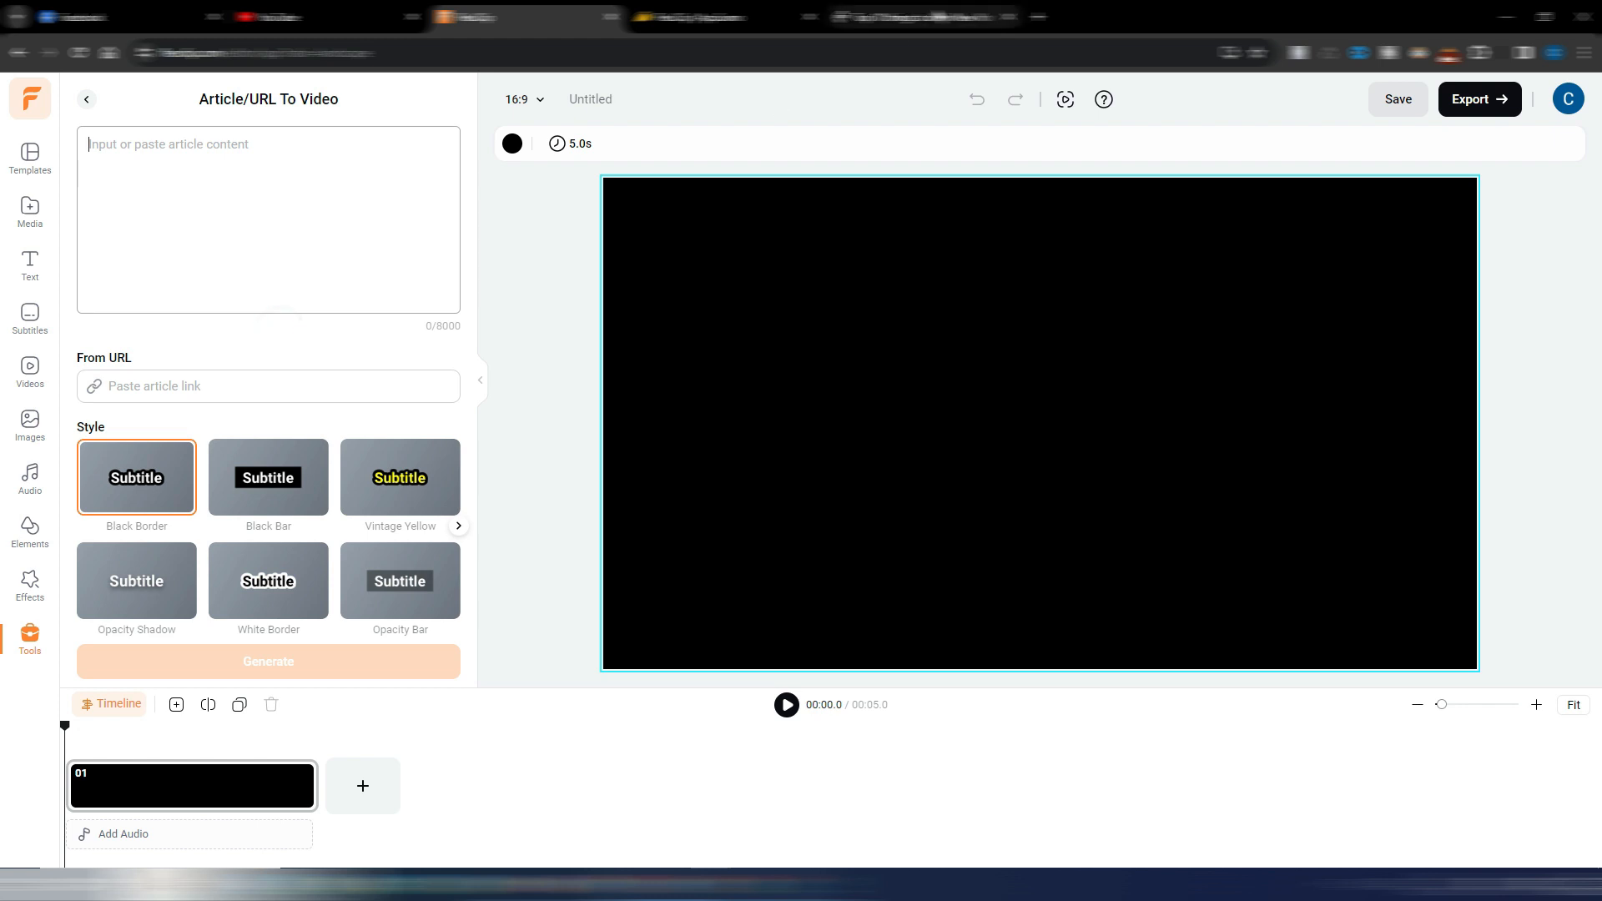
- Copy the link of Air New Zealand's "Top 10 things to do in New York City" article into the generator's source URL
left_click(922, 17)
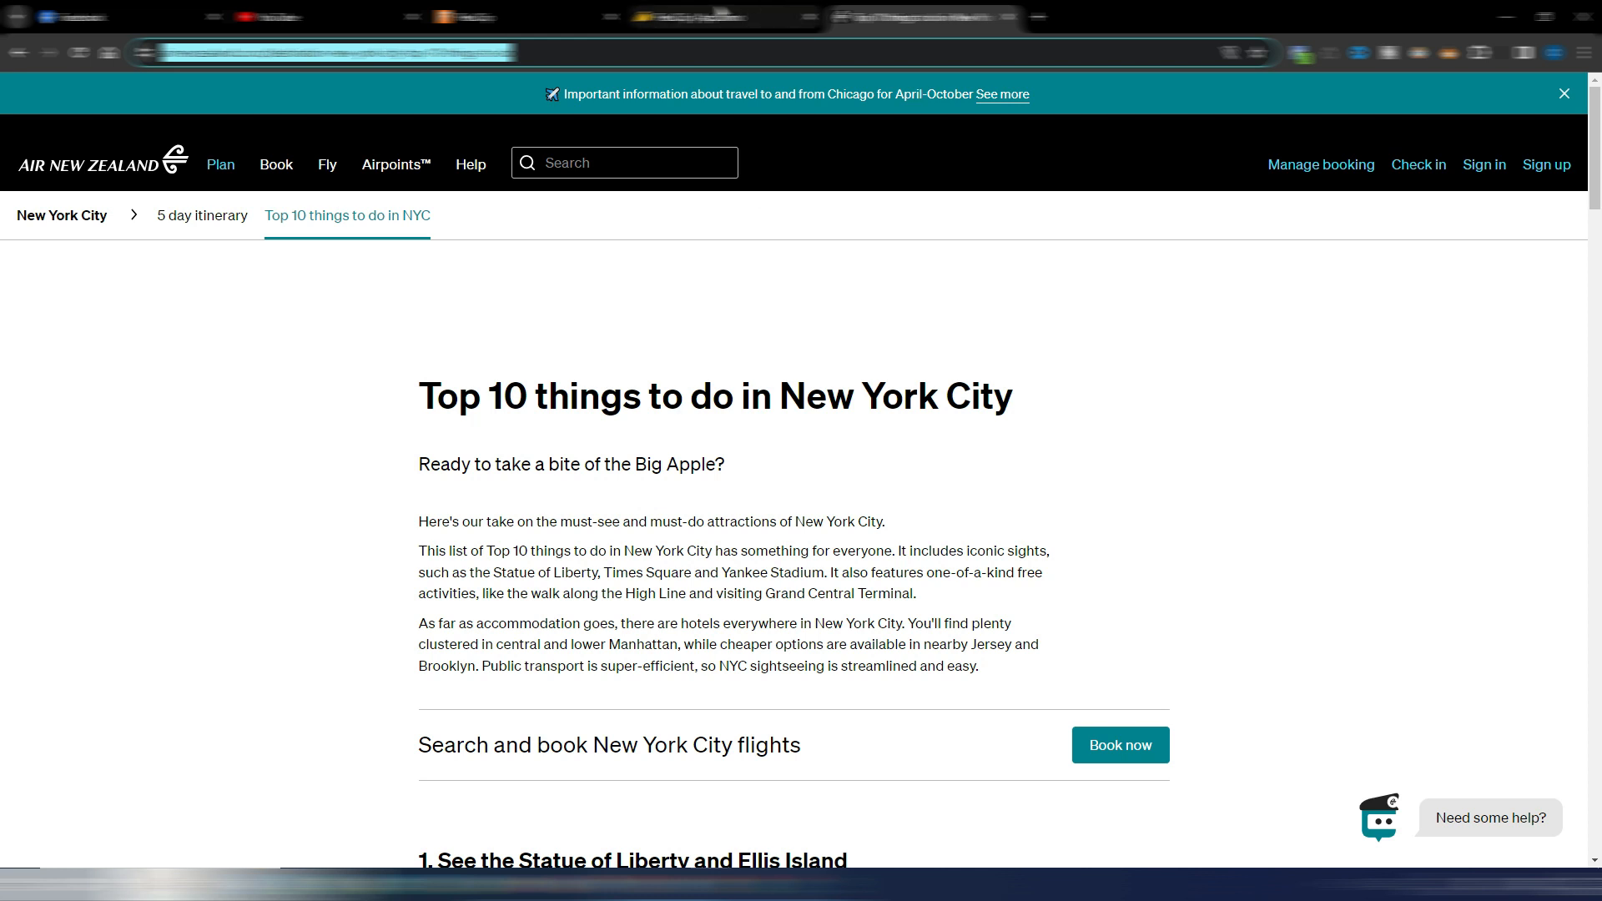
left_click(501, 17)
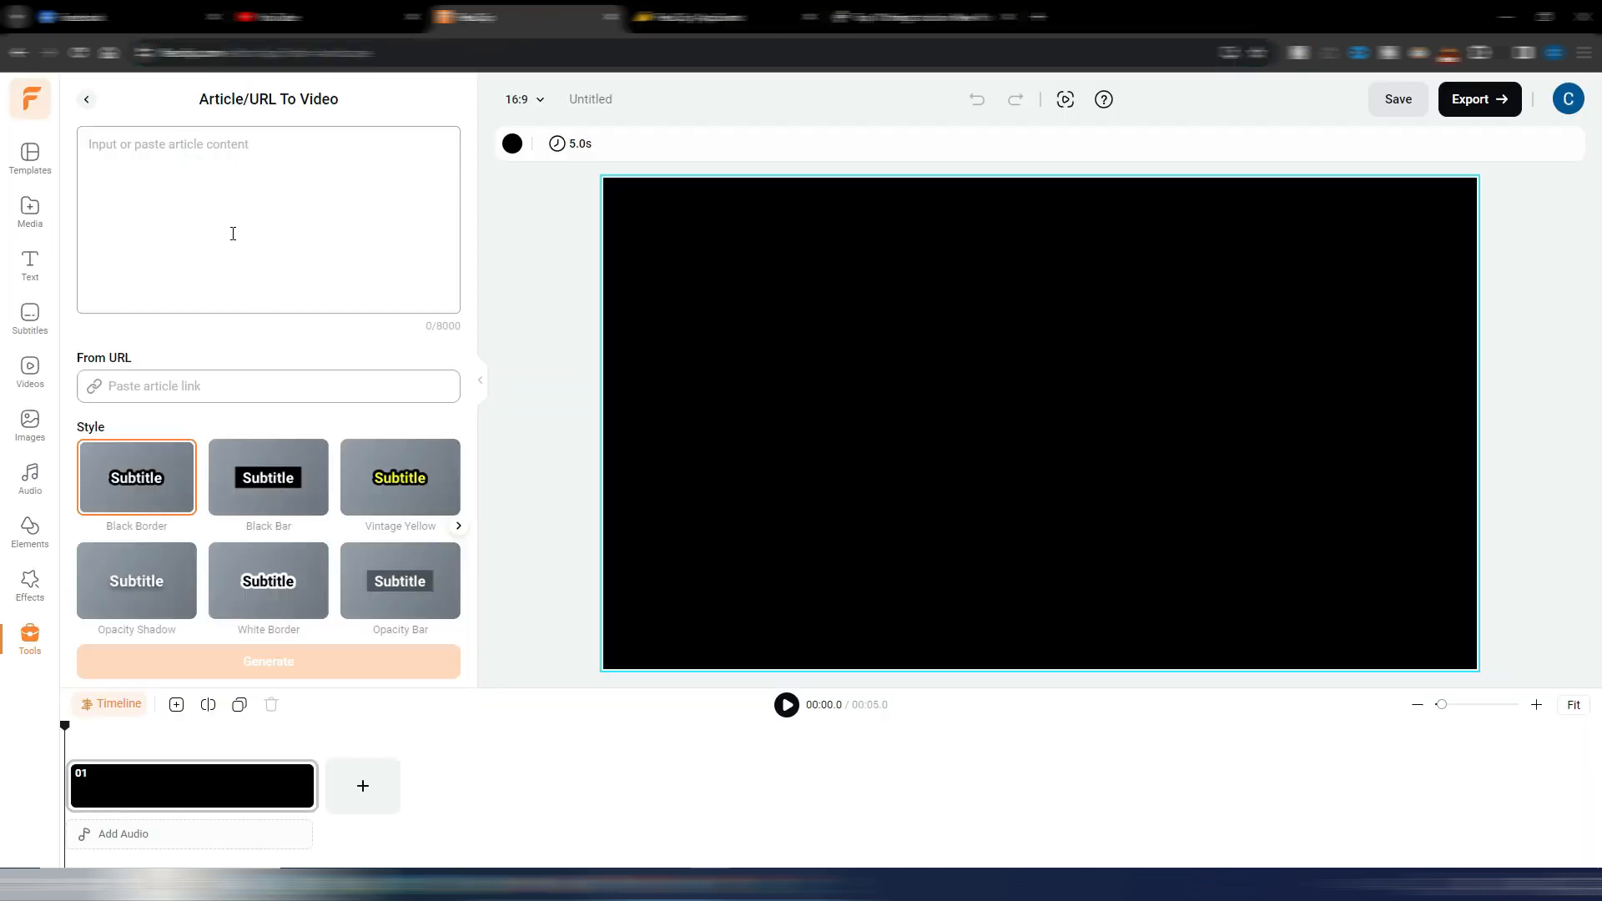
left_click(171, 385)
type("https://www.airnewzealand.co.nz/destination-new-york-city-top-10-things-to-do")
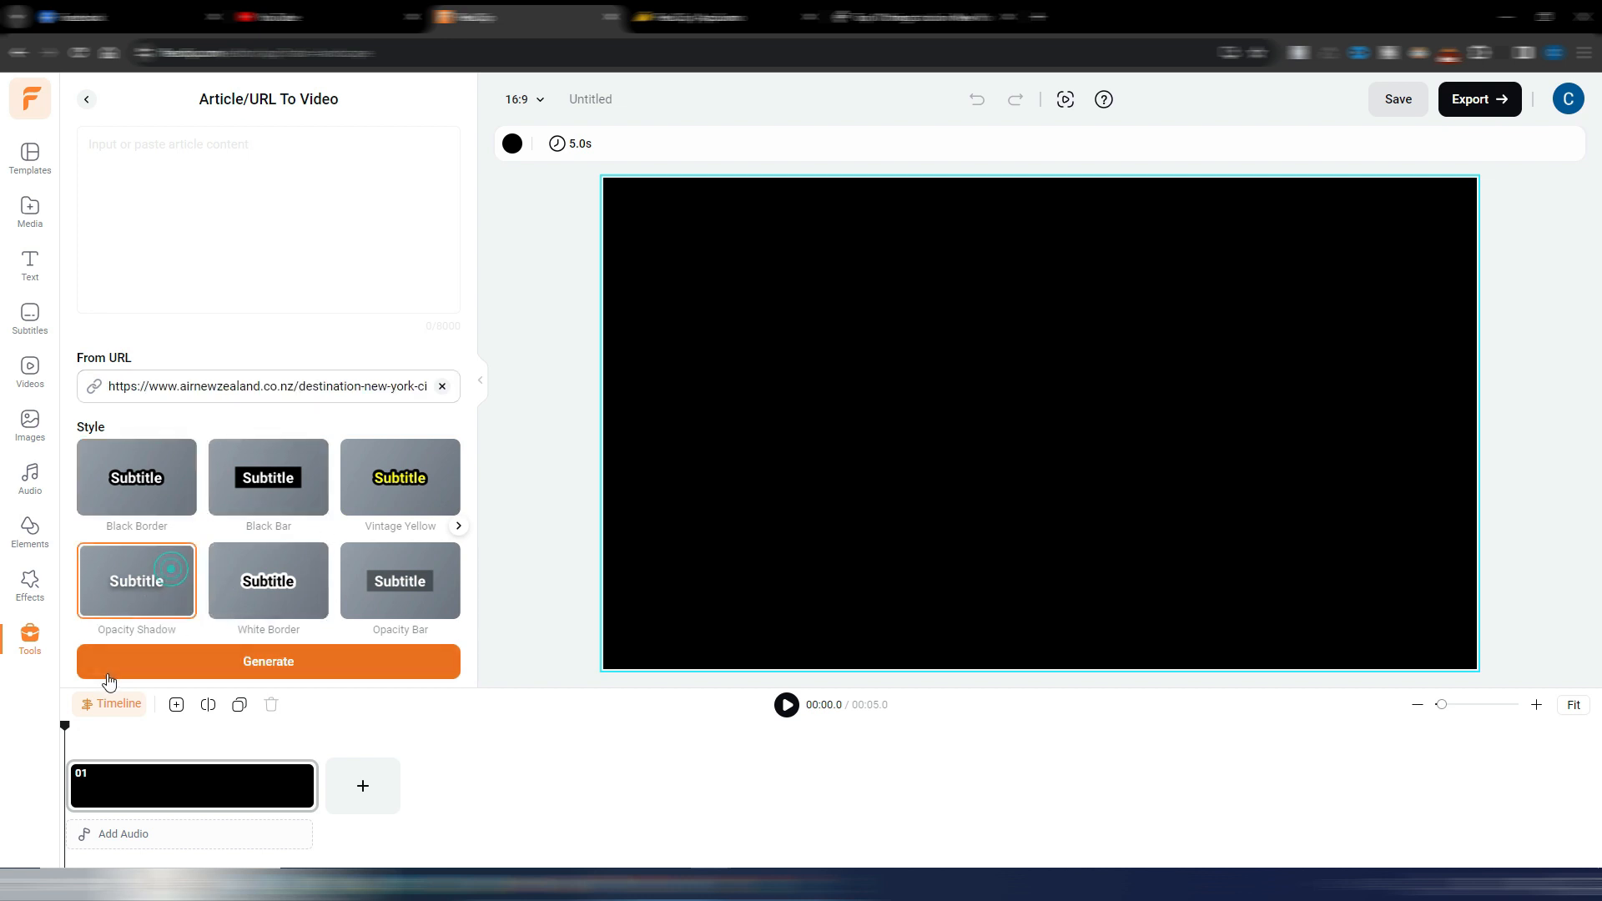
- Generate the video scenes from the article with the Opacity Bar subtitle style and look over the extracted source article
left_click(431, 574)
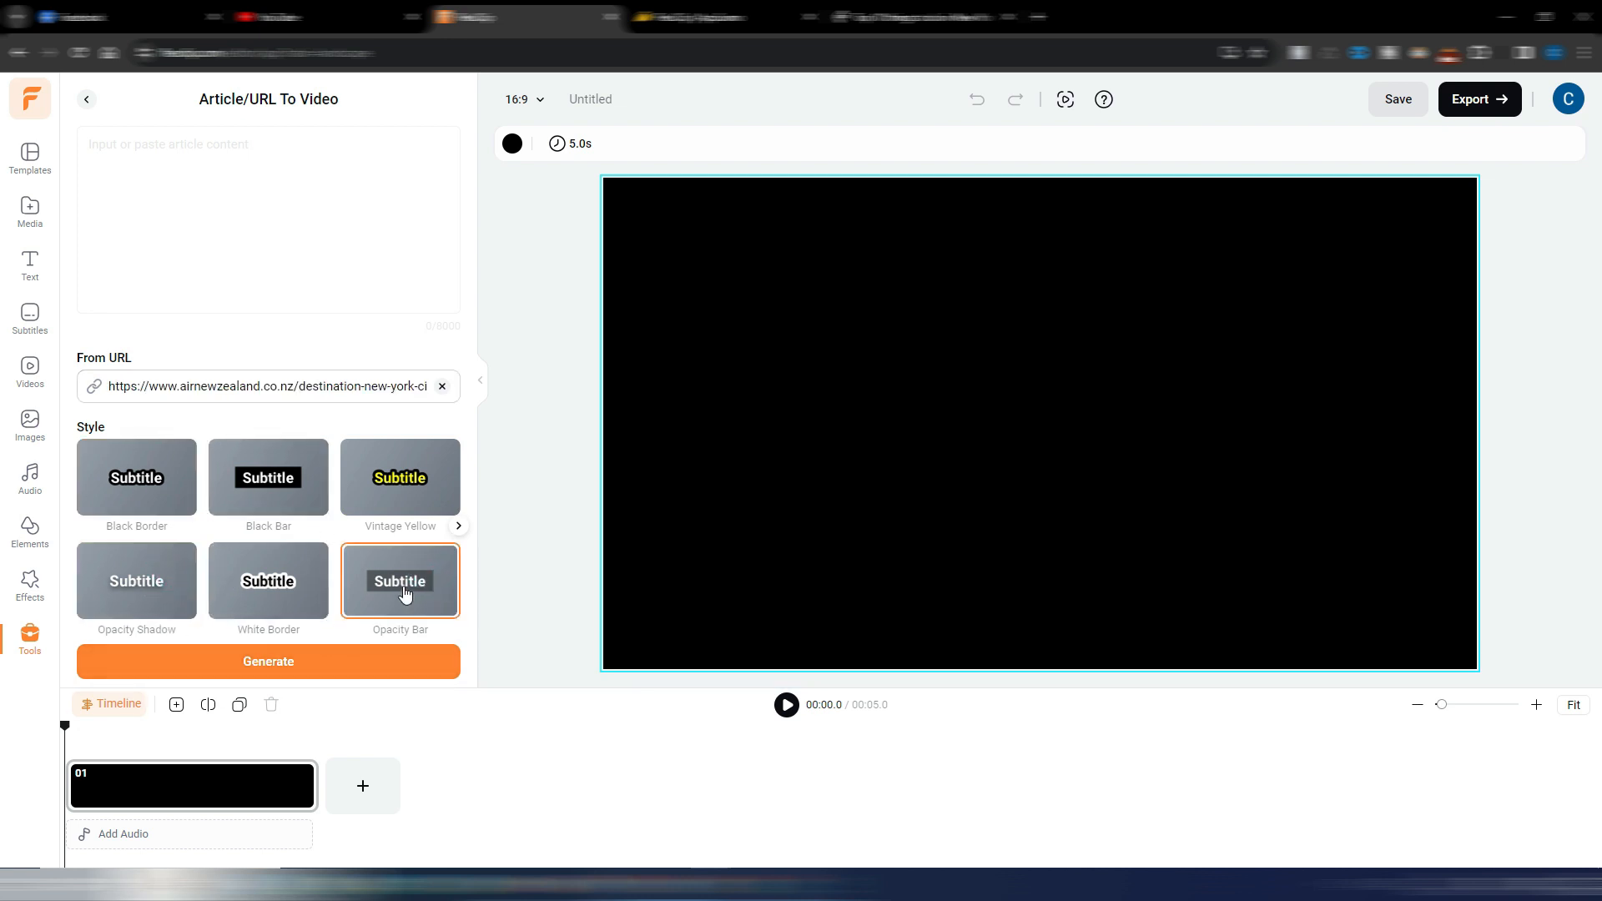
left_click(267, 664)
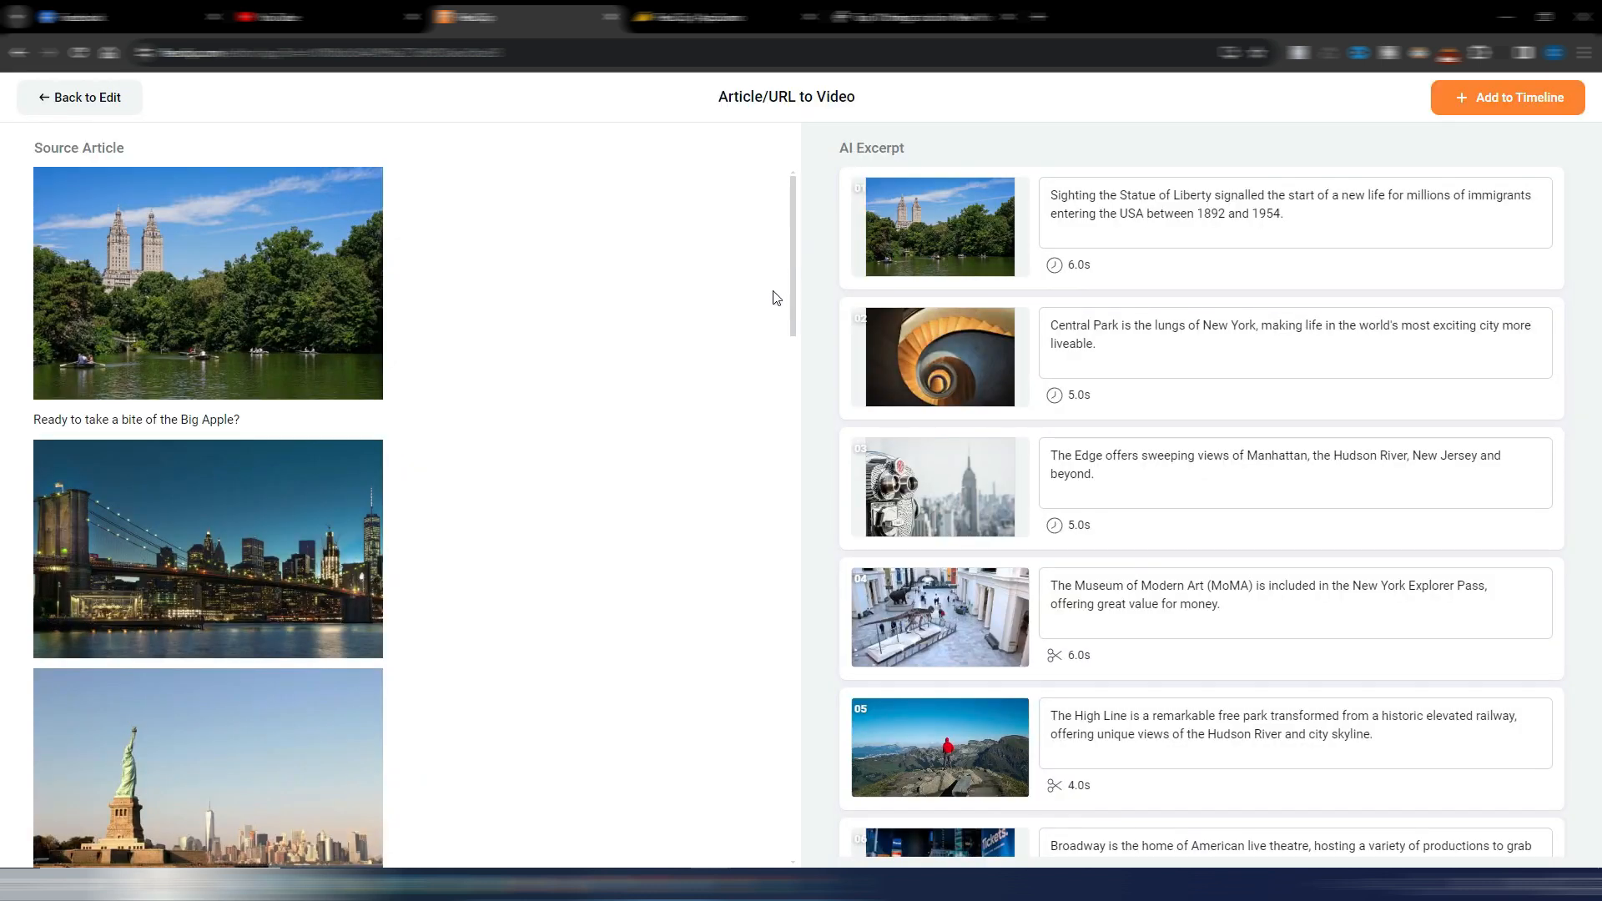
scroll(757, 349, "down", 8)
scroll(757, 350, "up", 5)
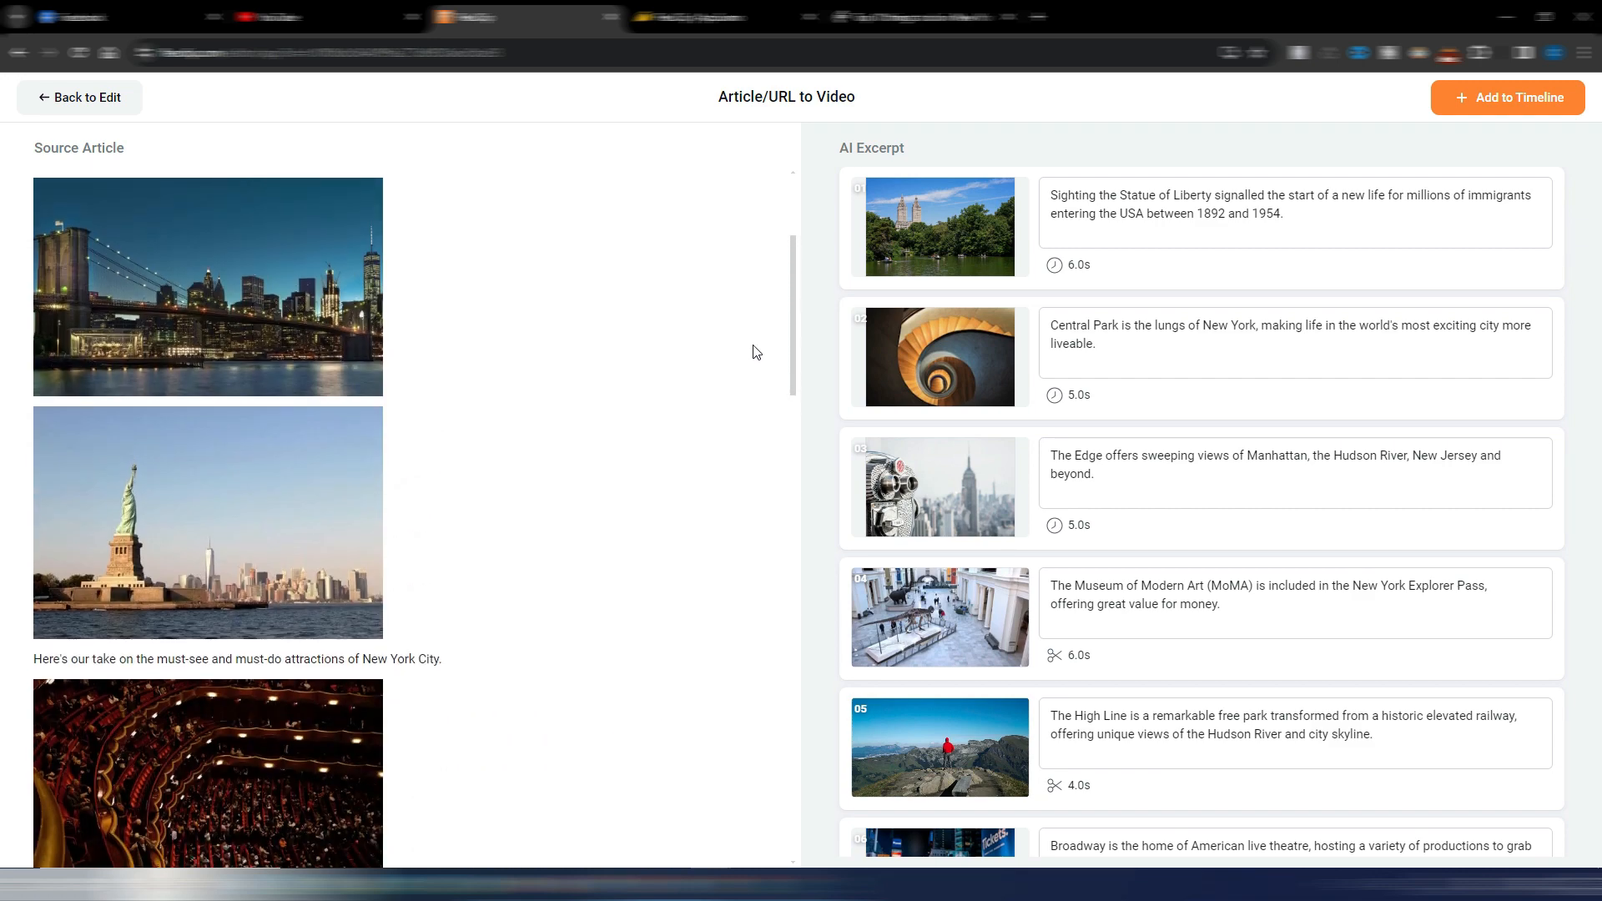
- Look over the source article and compare it with the text, images and durations of the AI excerpt scenes
scroll(757, 349, "down", 5)
scroll(754, 350, "down", 3)
scroll(753, 350, "up", 10)
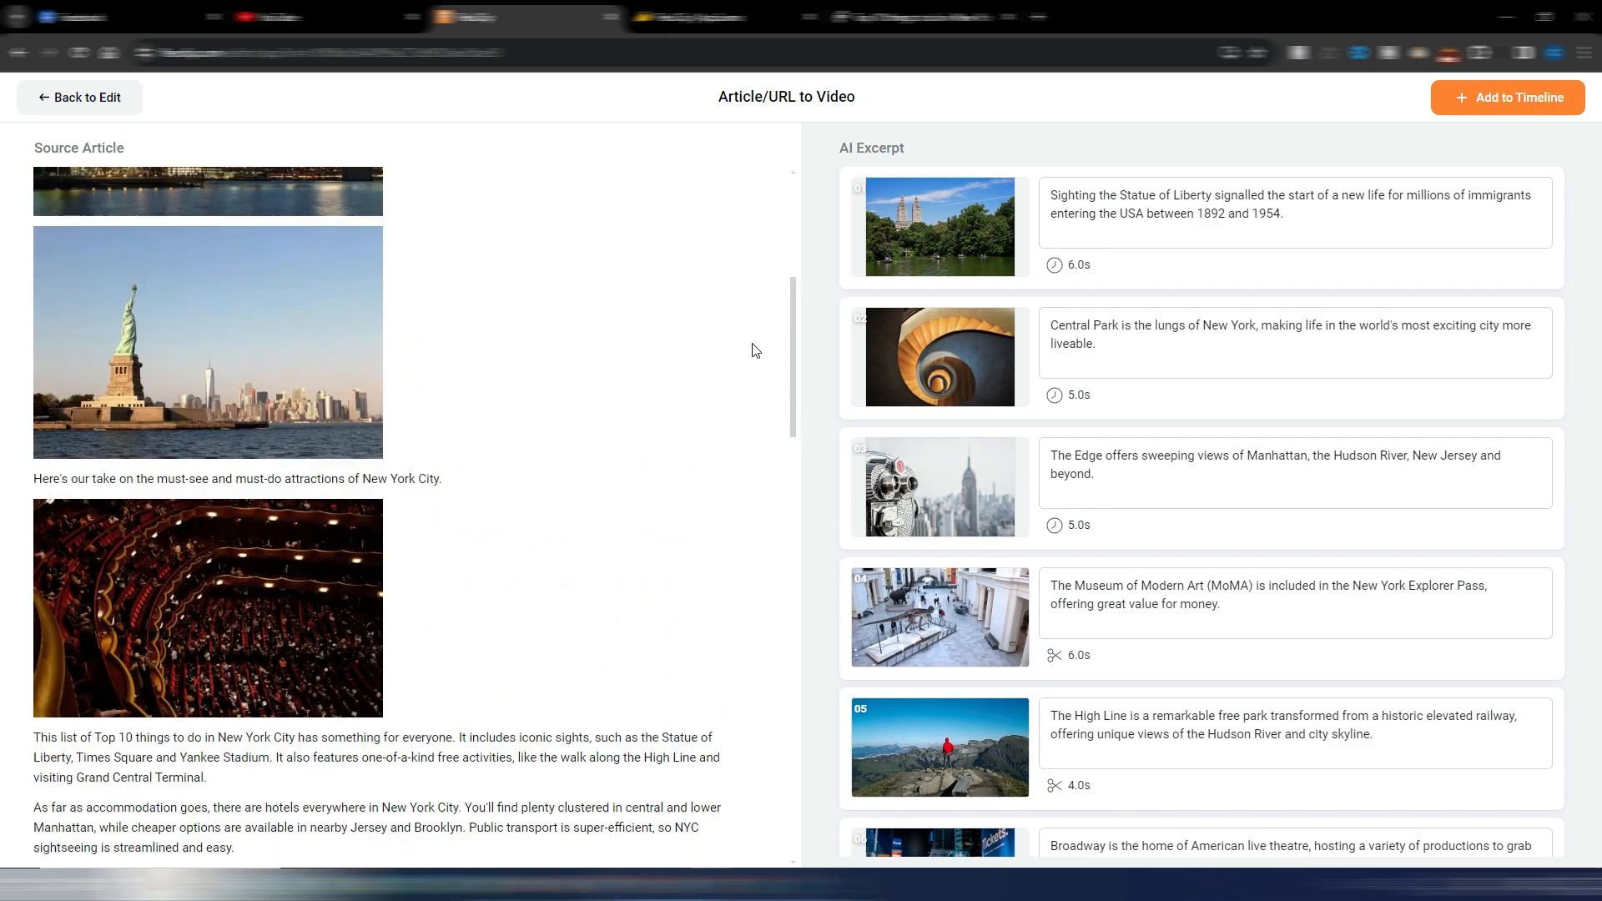
scroll(684, 418, "up", 1)
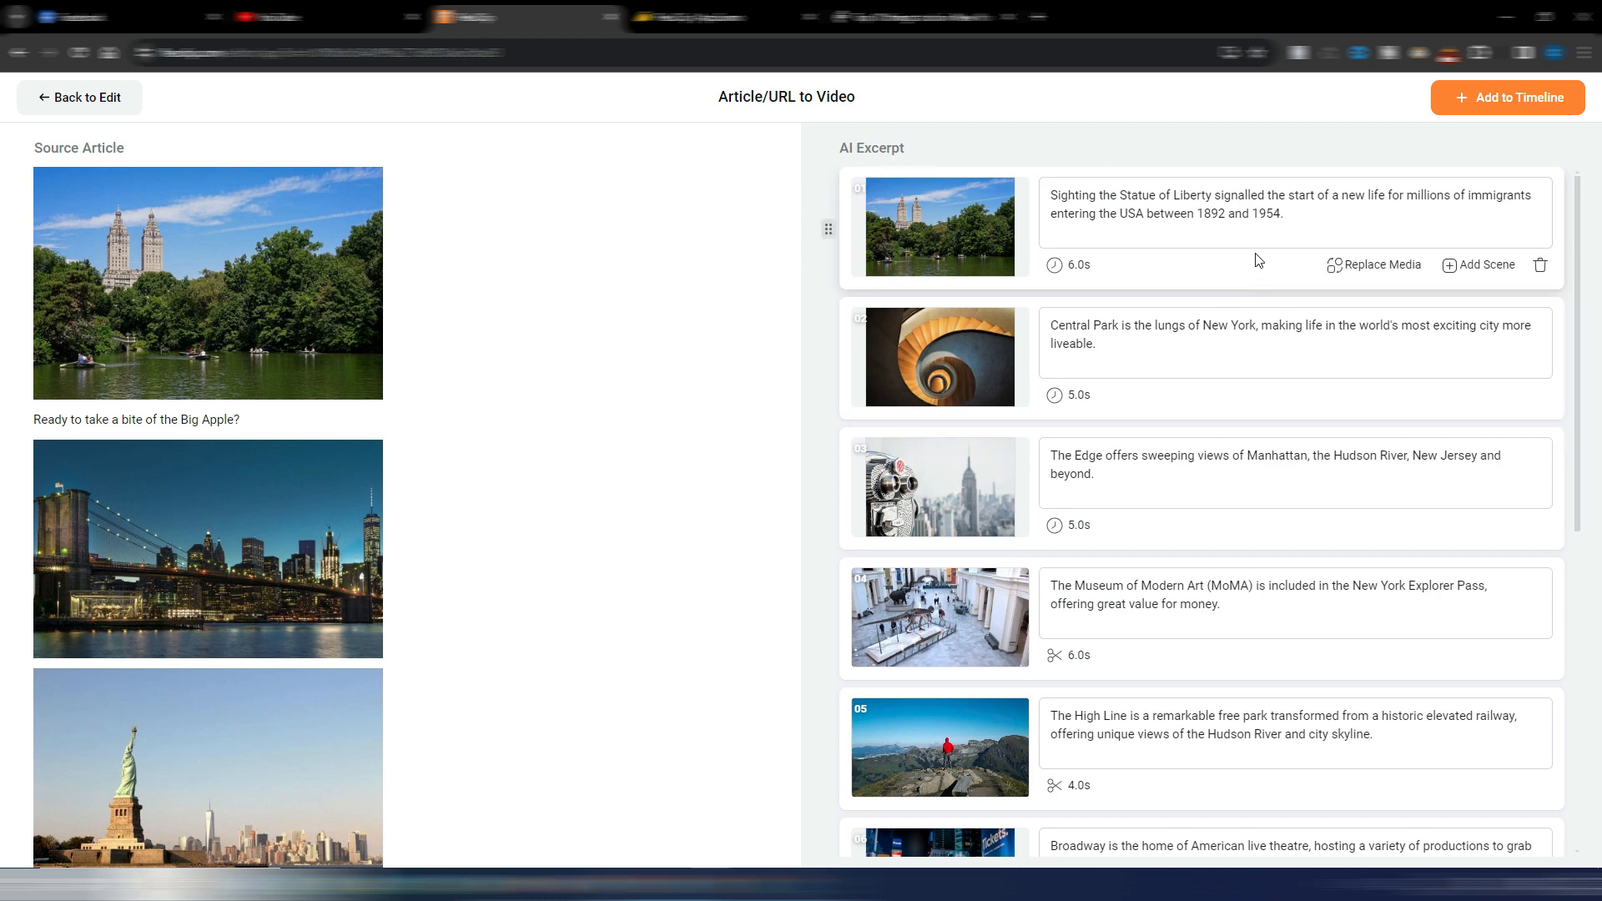
scroll(1323, 663, "down", 2)
scroll(1323, 663, "down", 5)
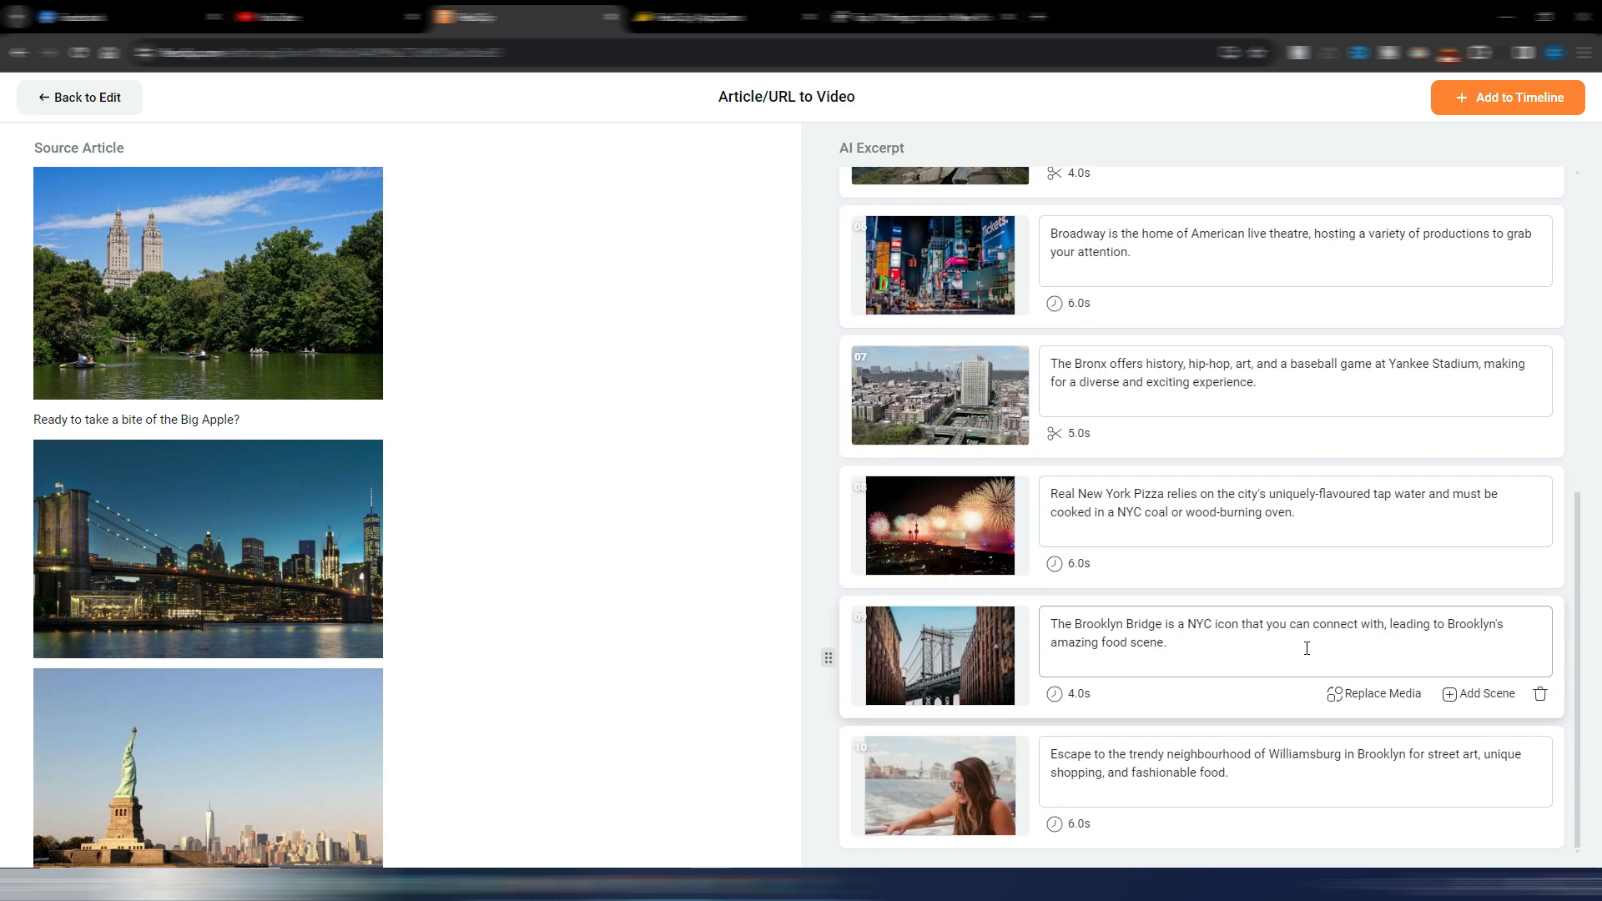
scroll(1277, 517, "up", 7)
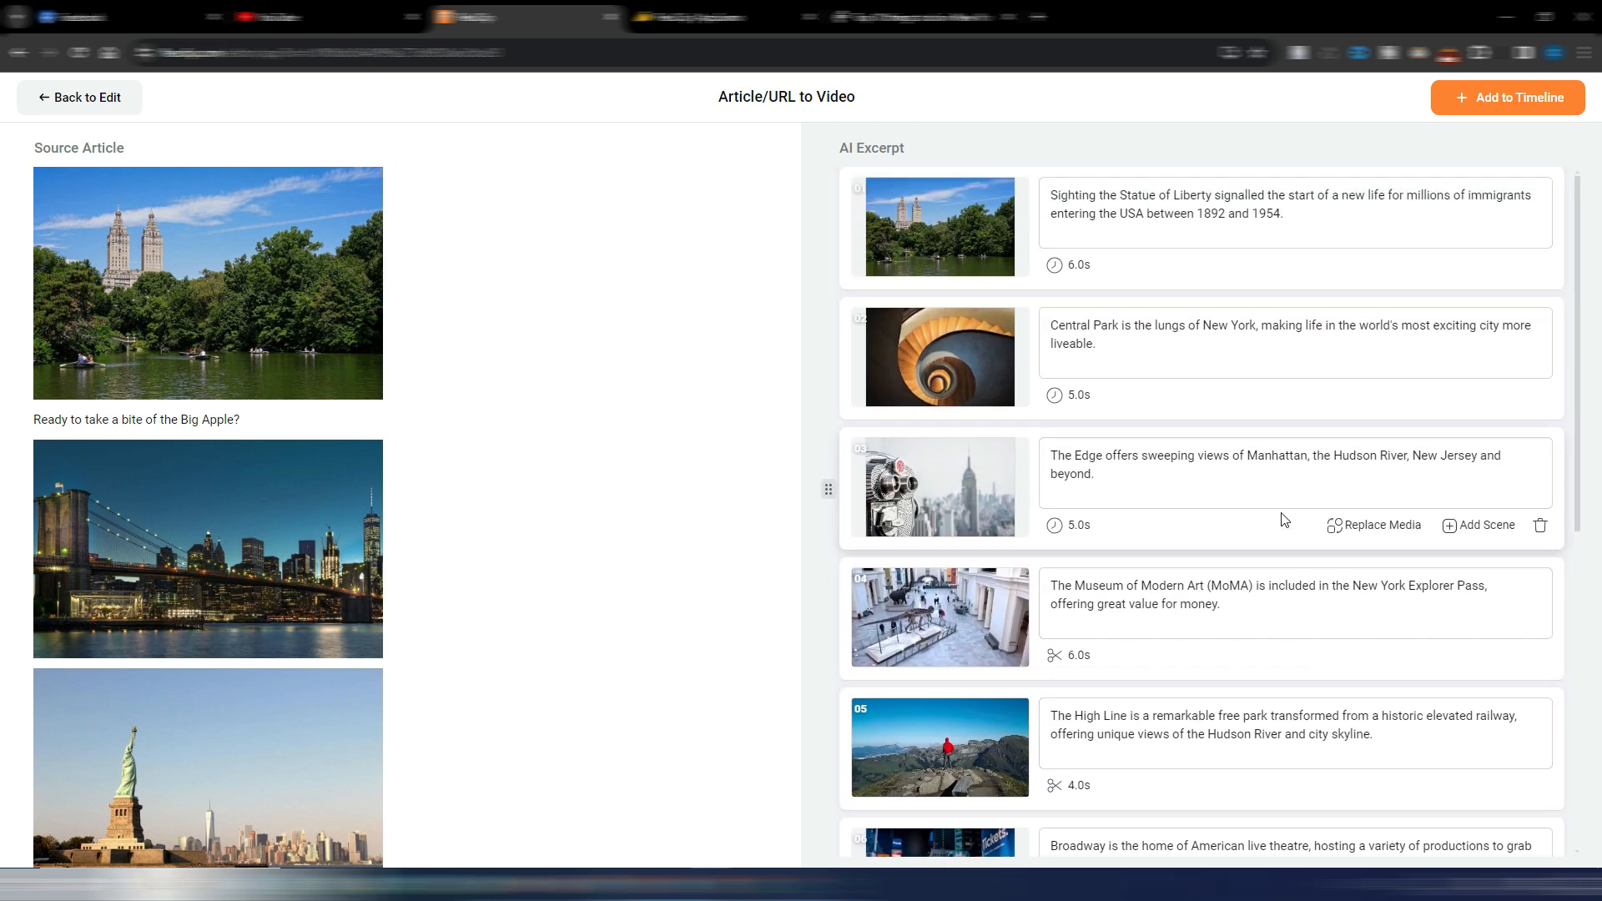
- Add the generated scenes to the timeline and preview the resulting video up to the Bronx scene
left_click(1509, 100)
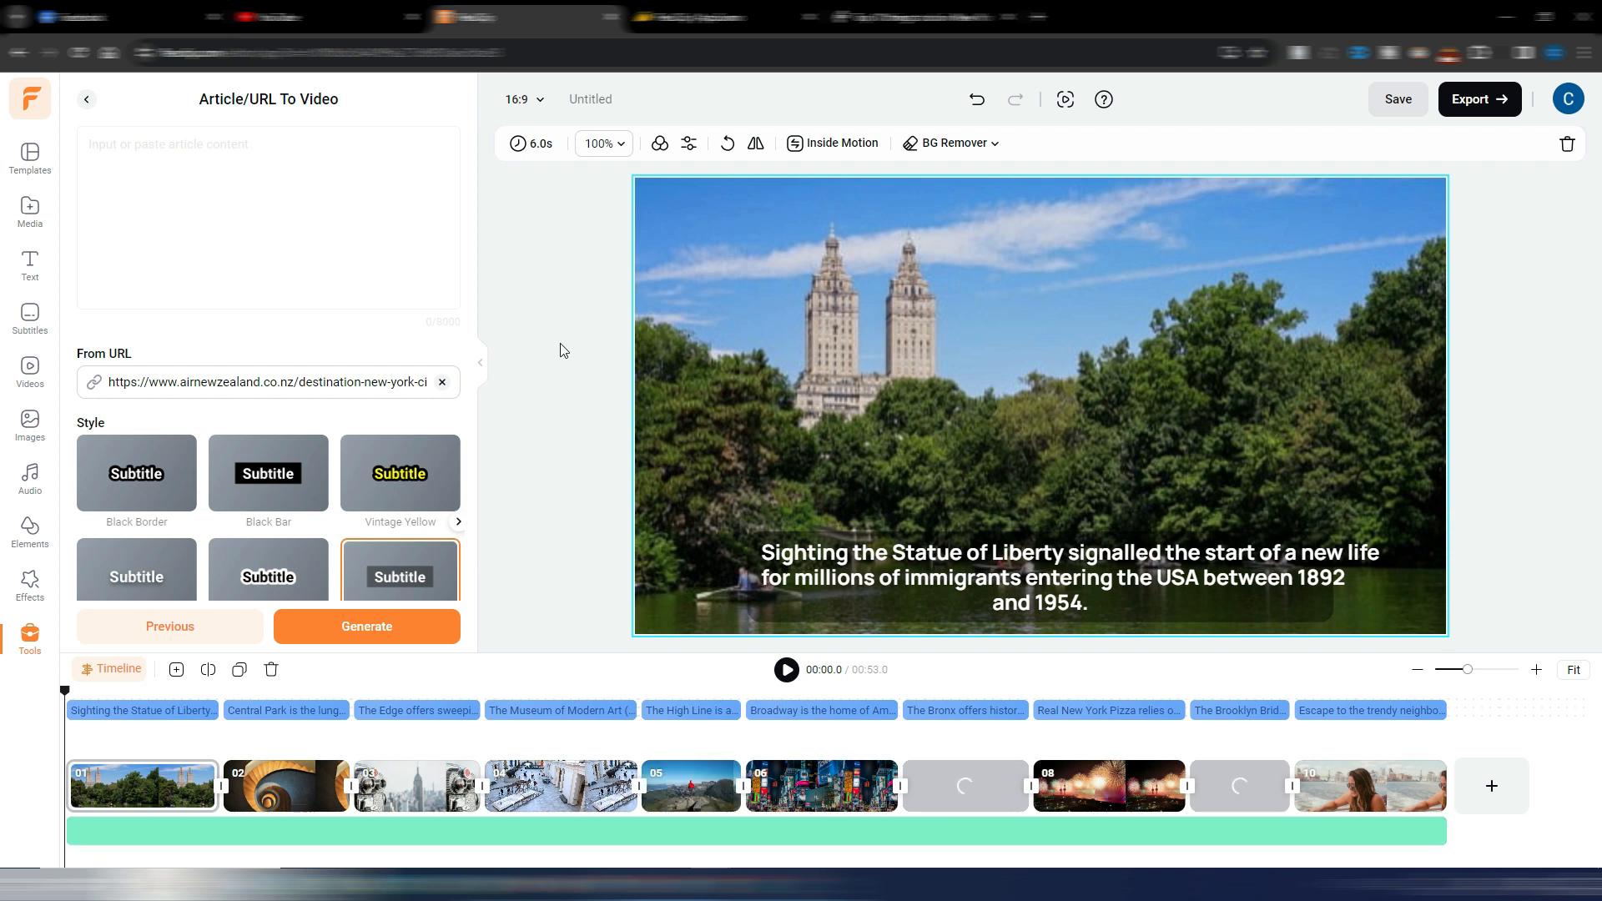
key("space")
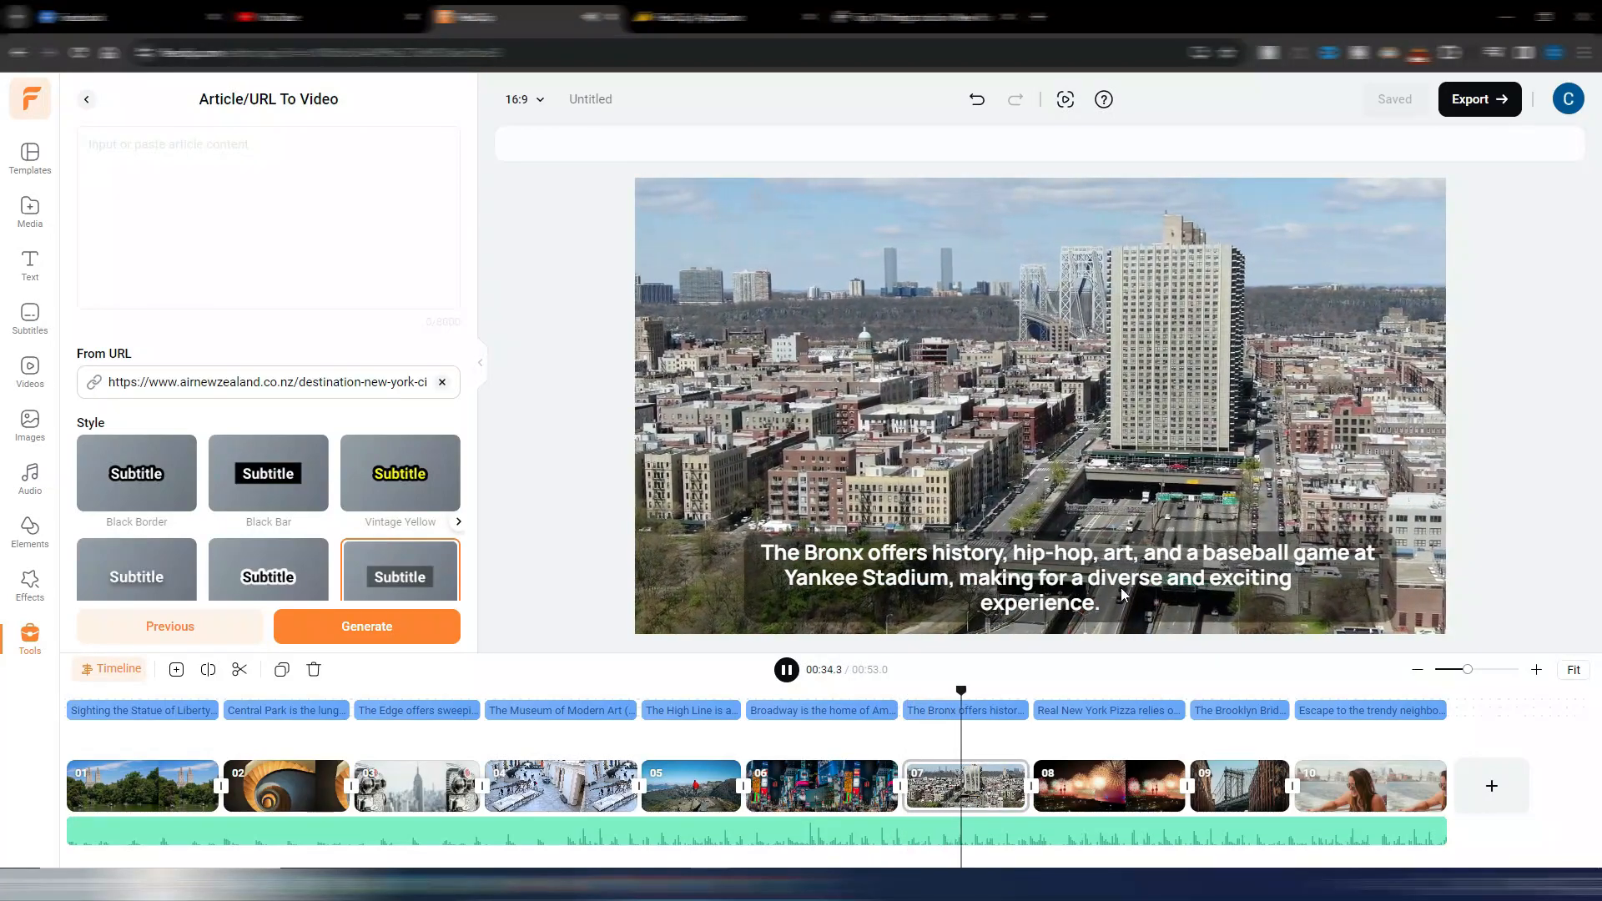
left_click(786, 671)
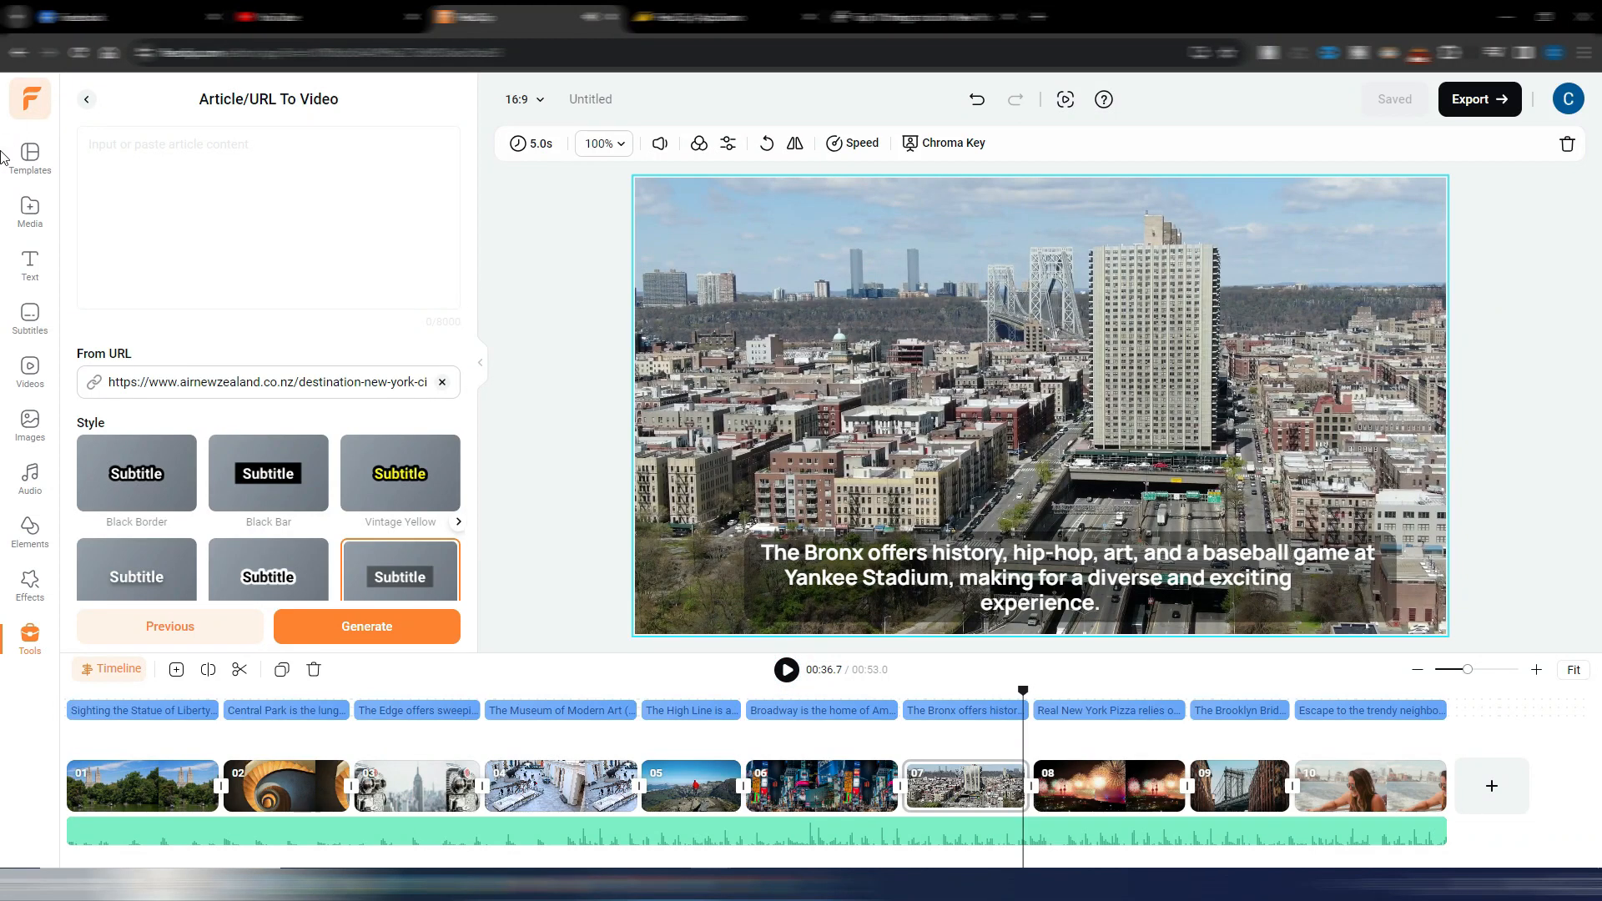
- Generate a voiceover from the subtitles using Subtitle to Speech with the AIGenerate1 (Male) voice
left_click(30, 317)
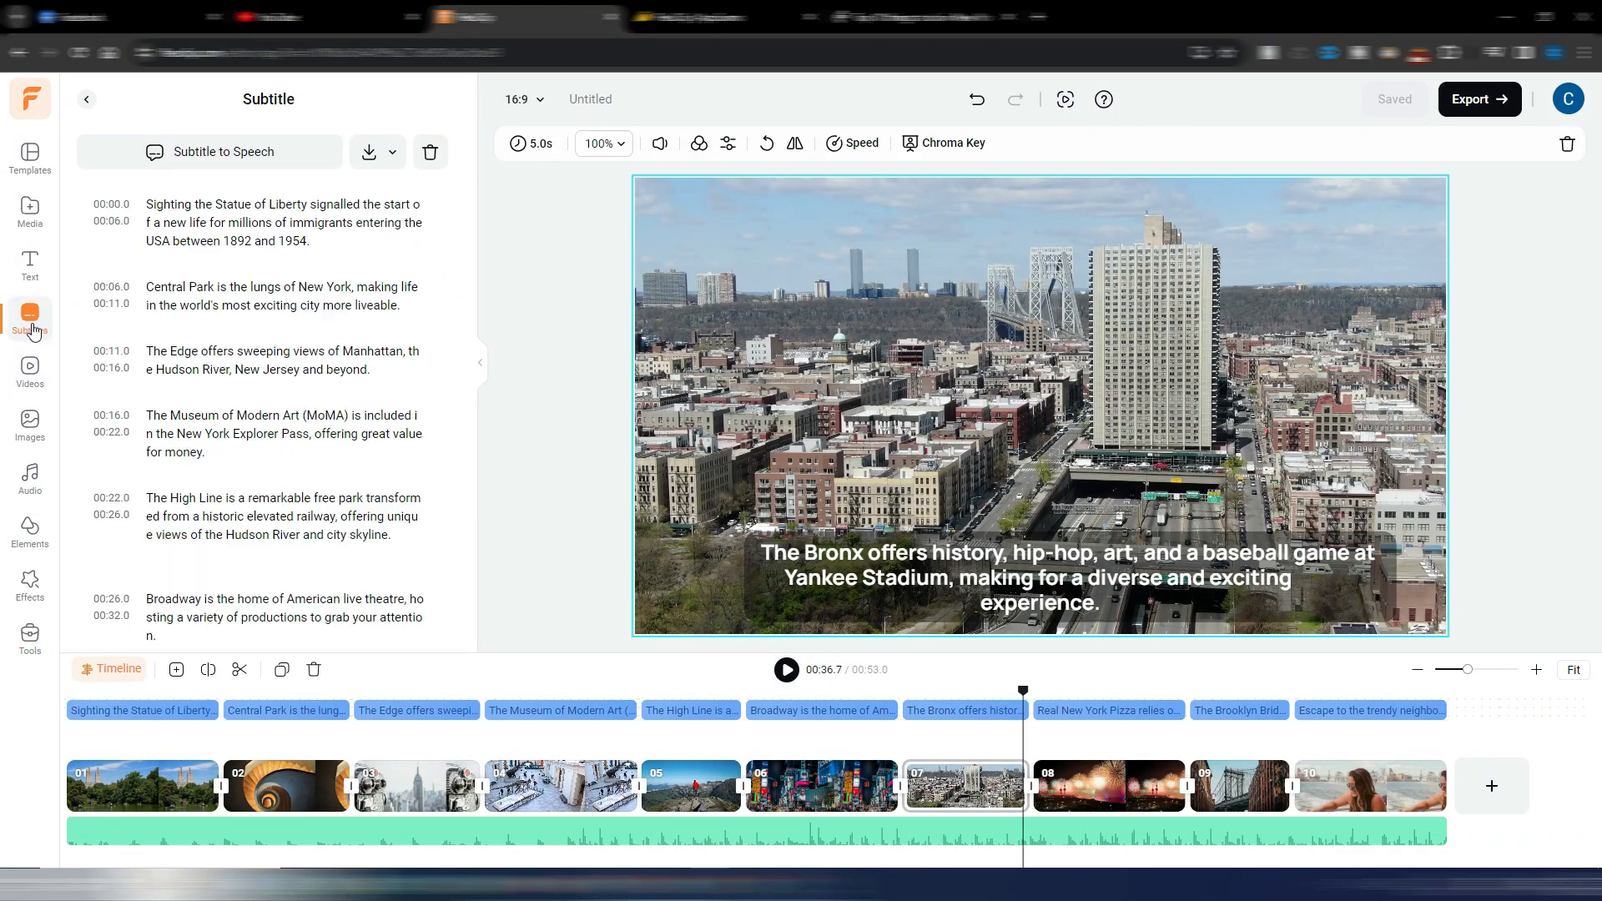
left_click(223, 154)
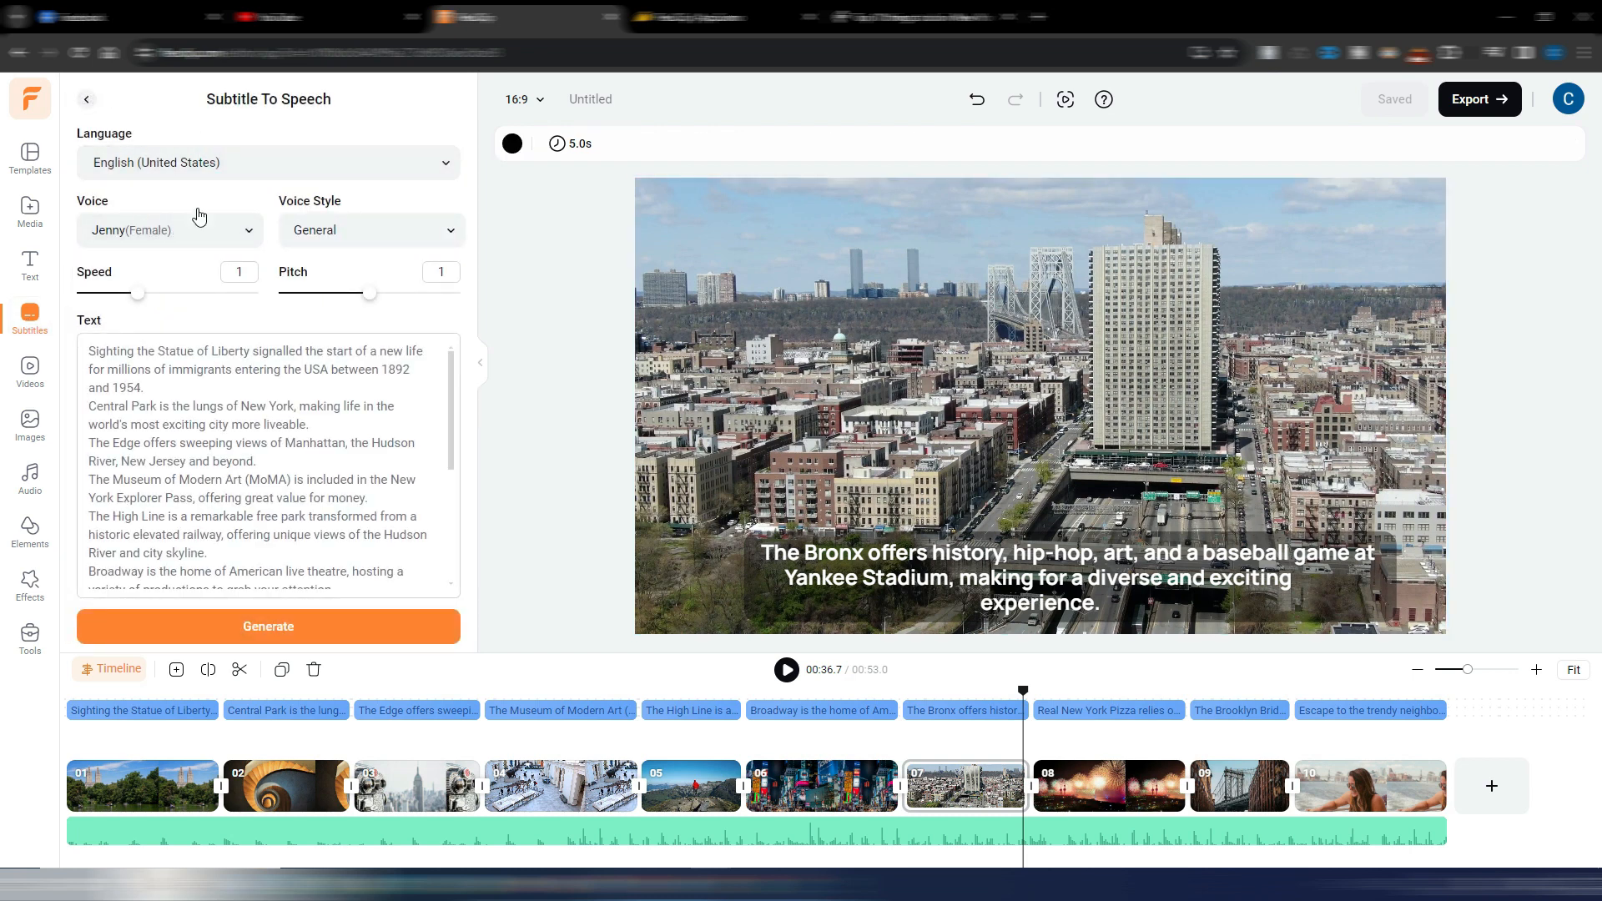
left_click(244, 239)
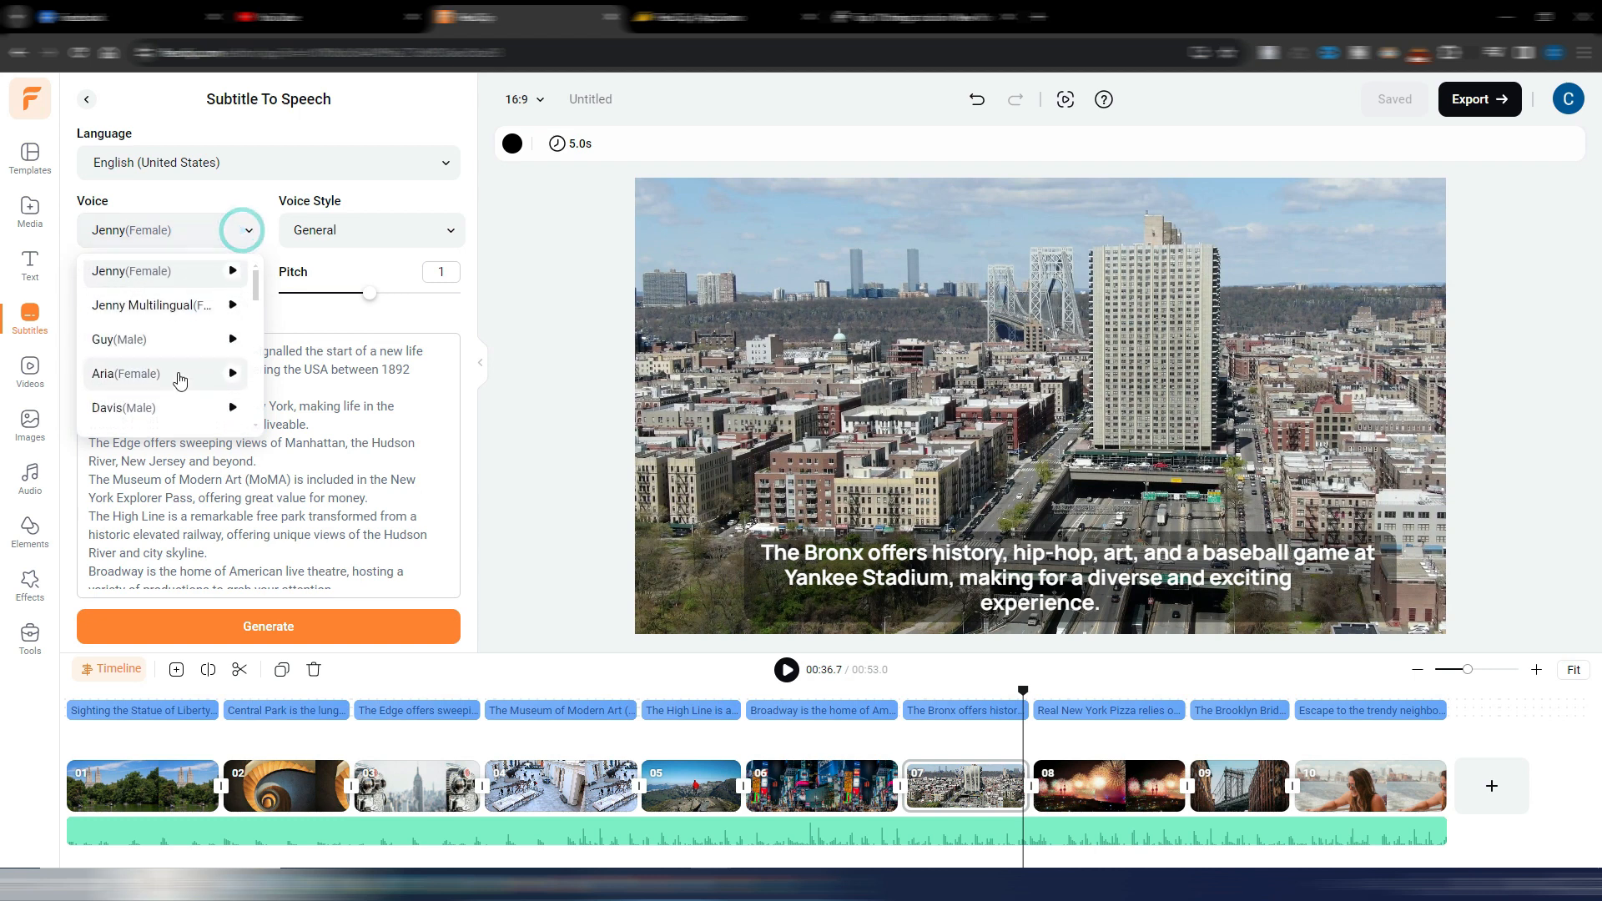
scroll(178, 384, "down", 5)
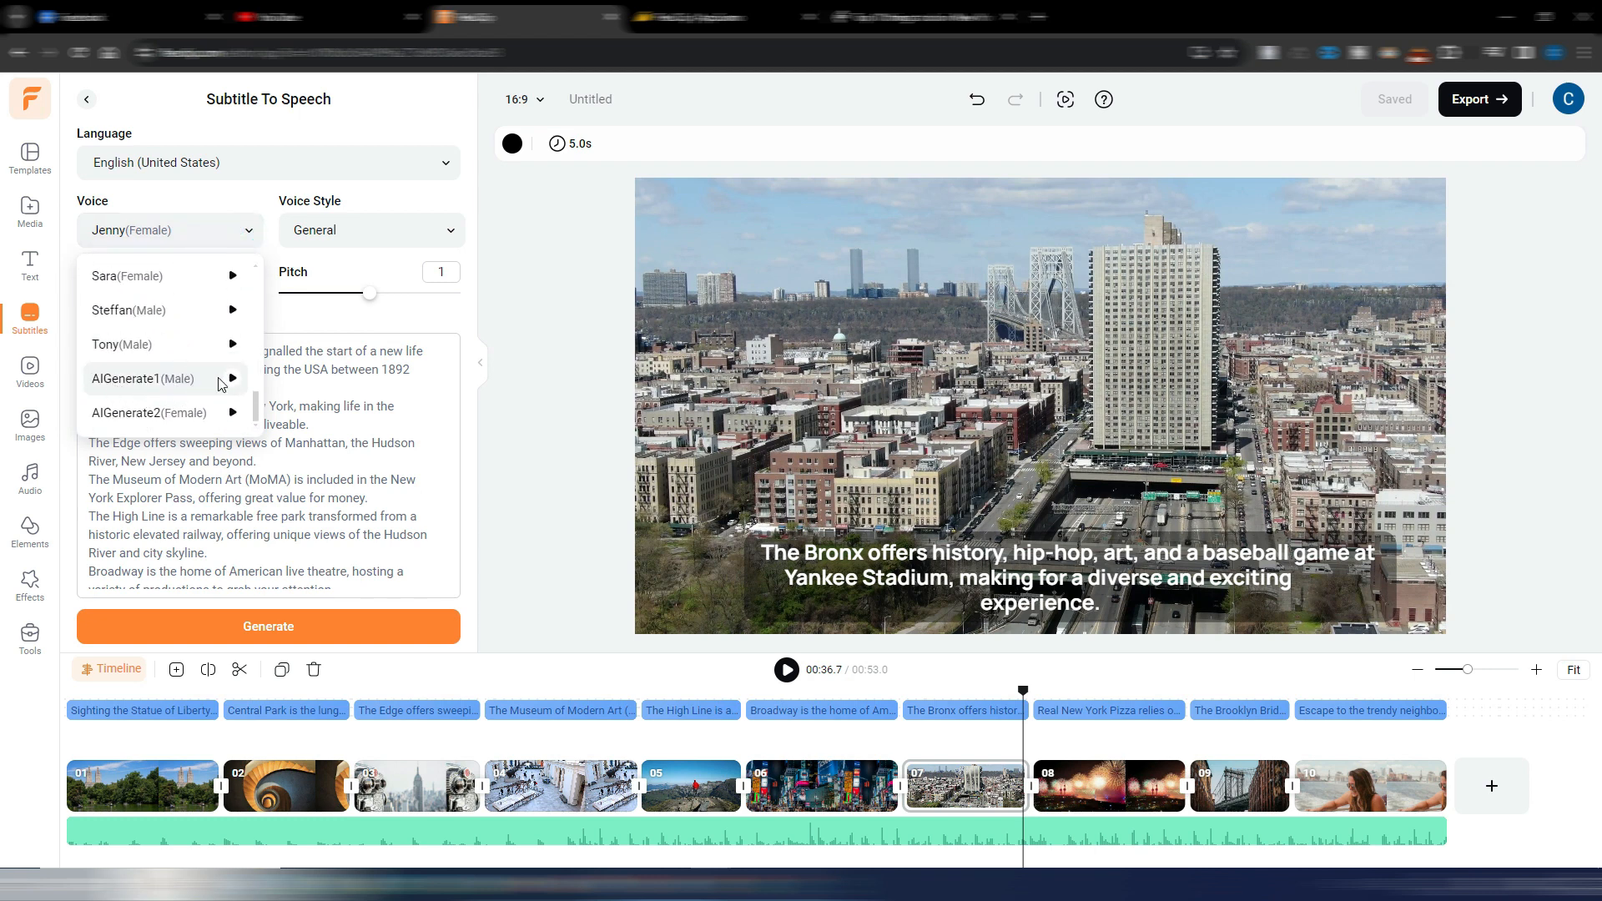
left_click(231, 380)
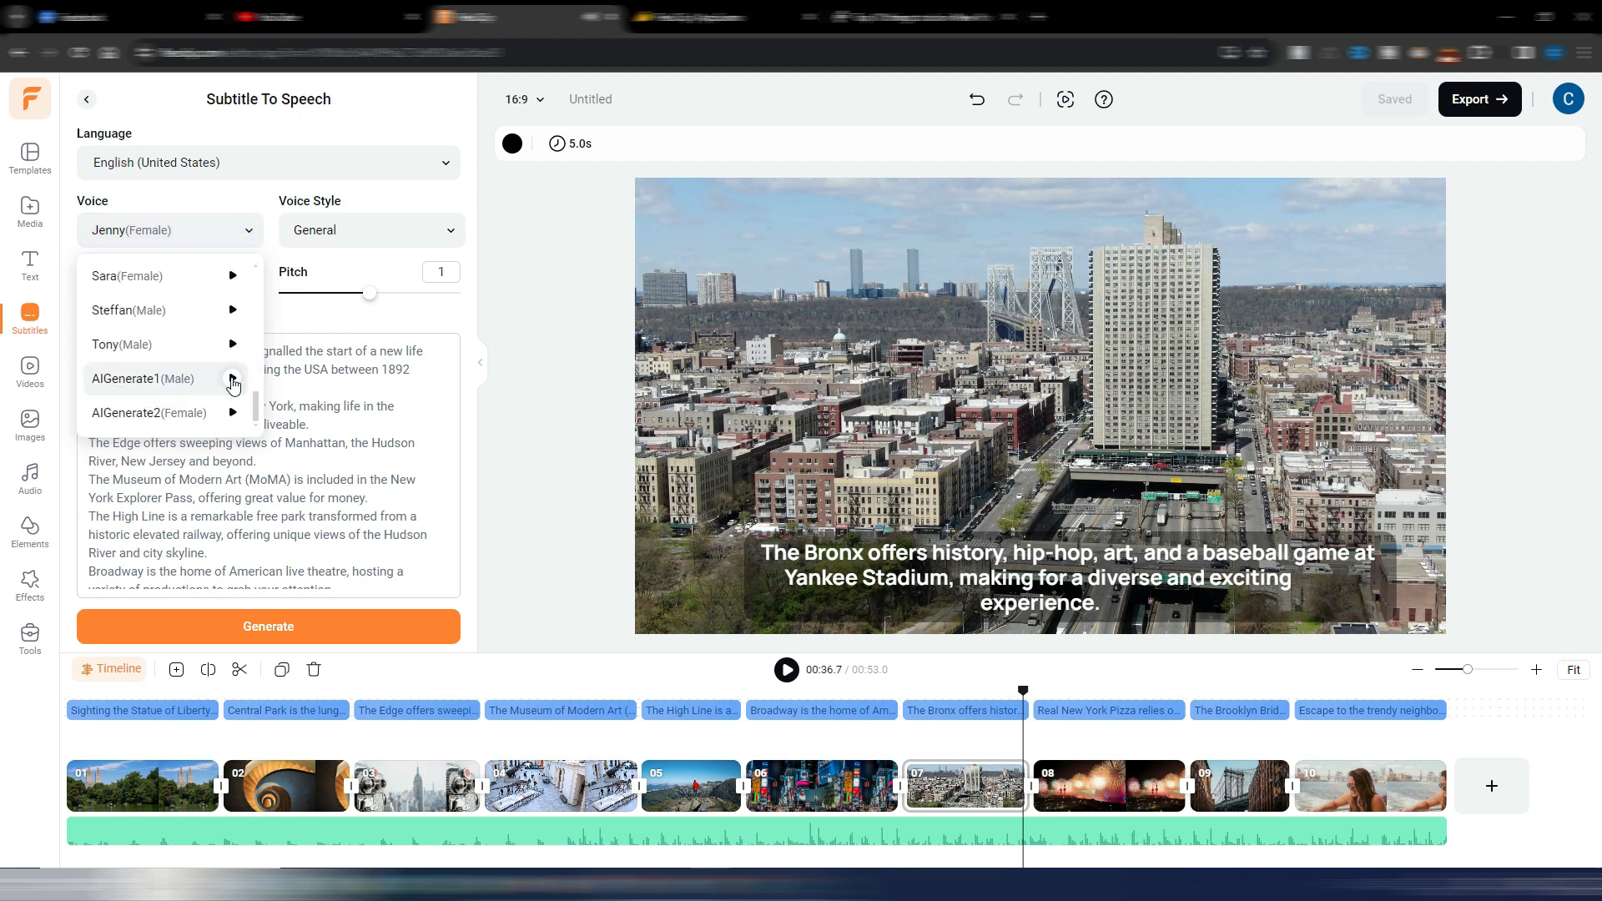
left_click(154, 378)
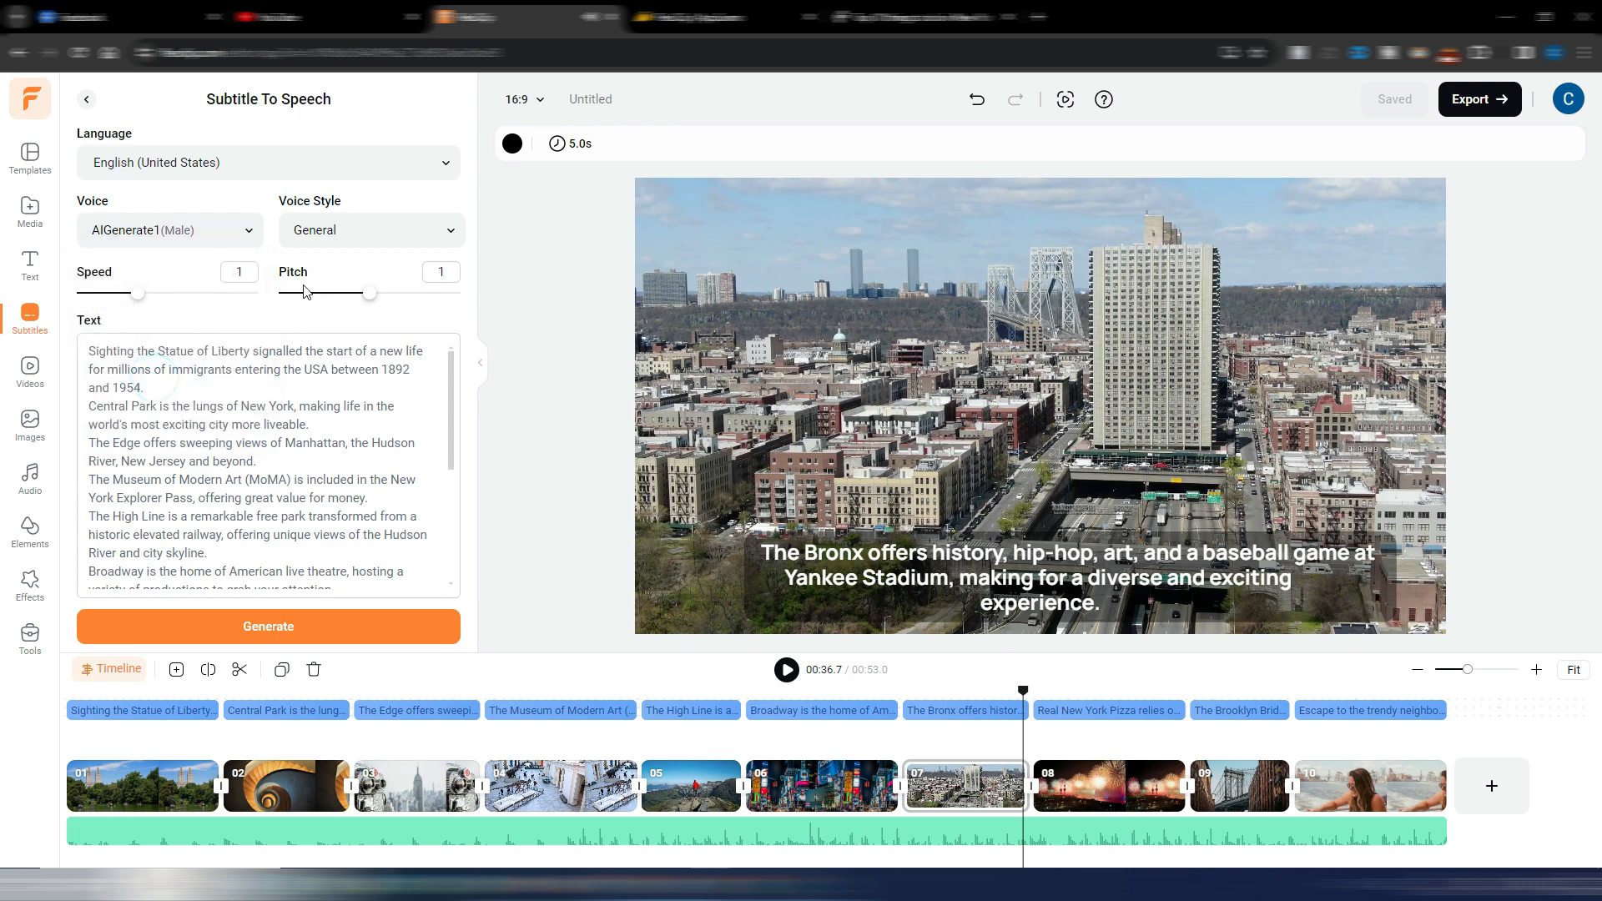
left_click(279, 619)
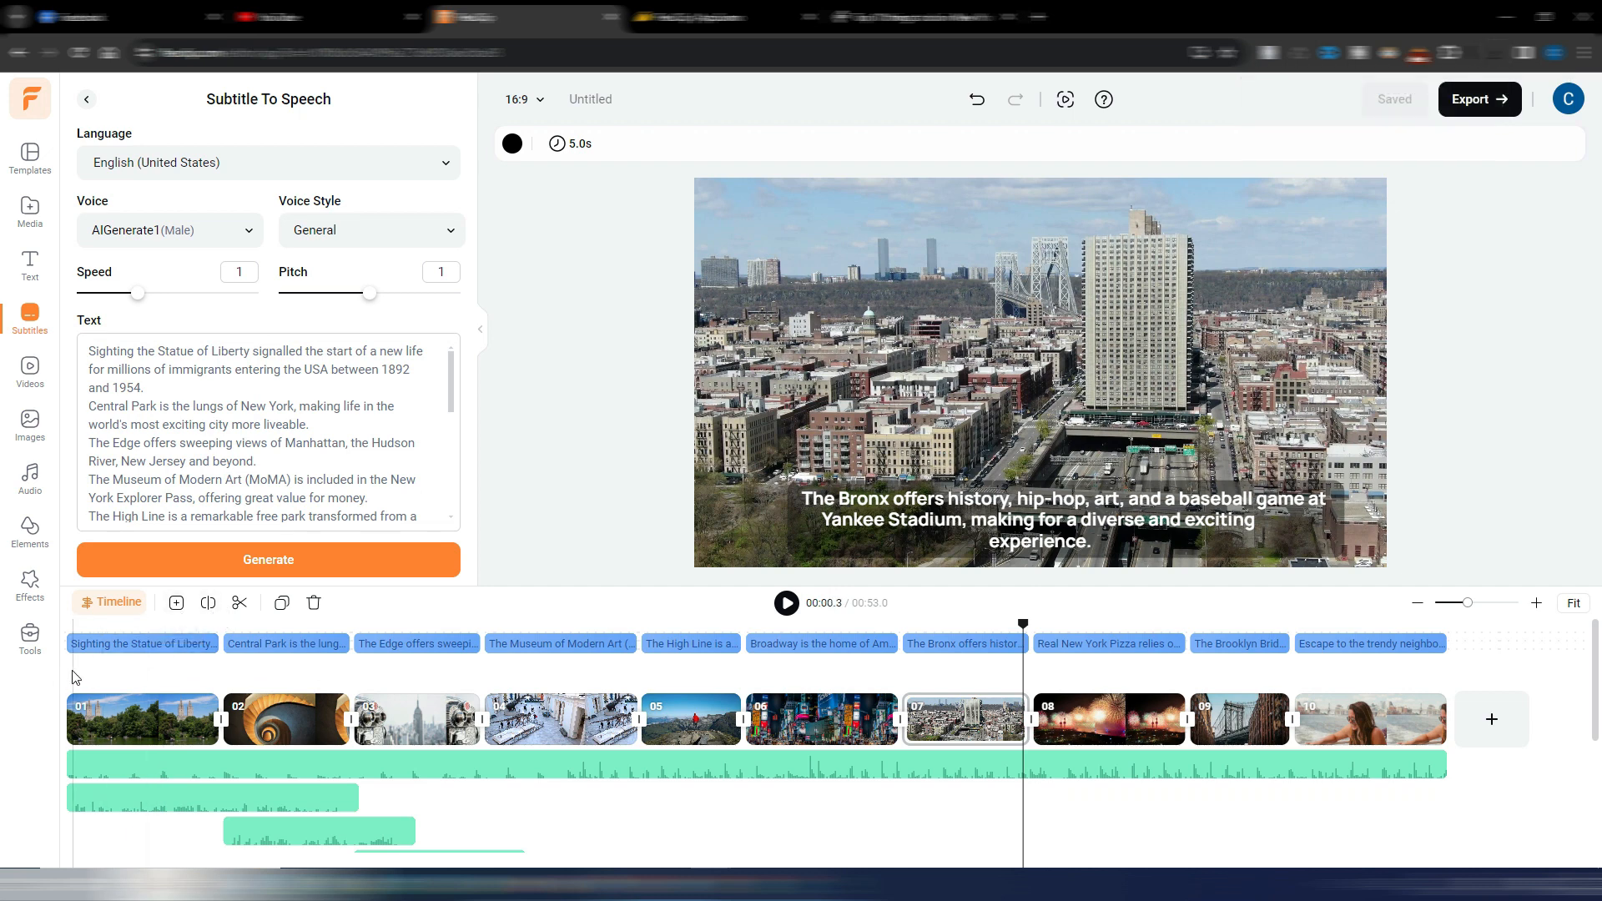
- Play the video from the start to check how the voiceover clips line up with the first scenes
left_click(68, 679)
key("space")
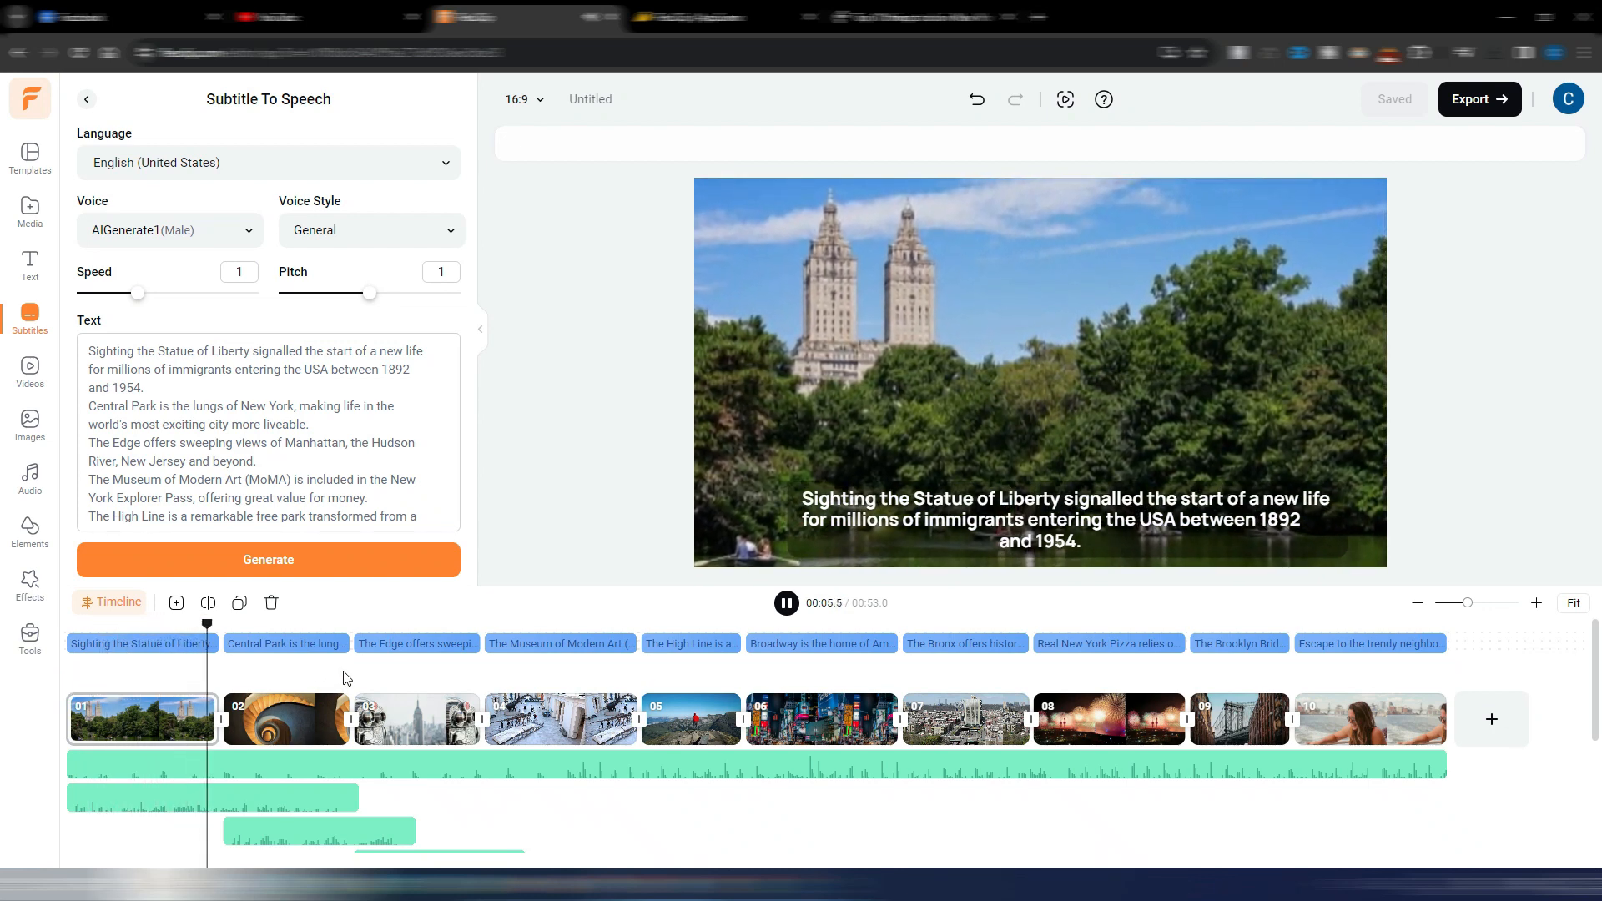
scroll(346, 678, "down", 2)
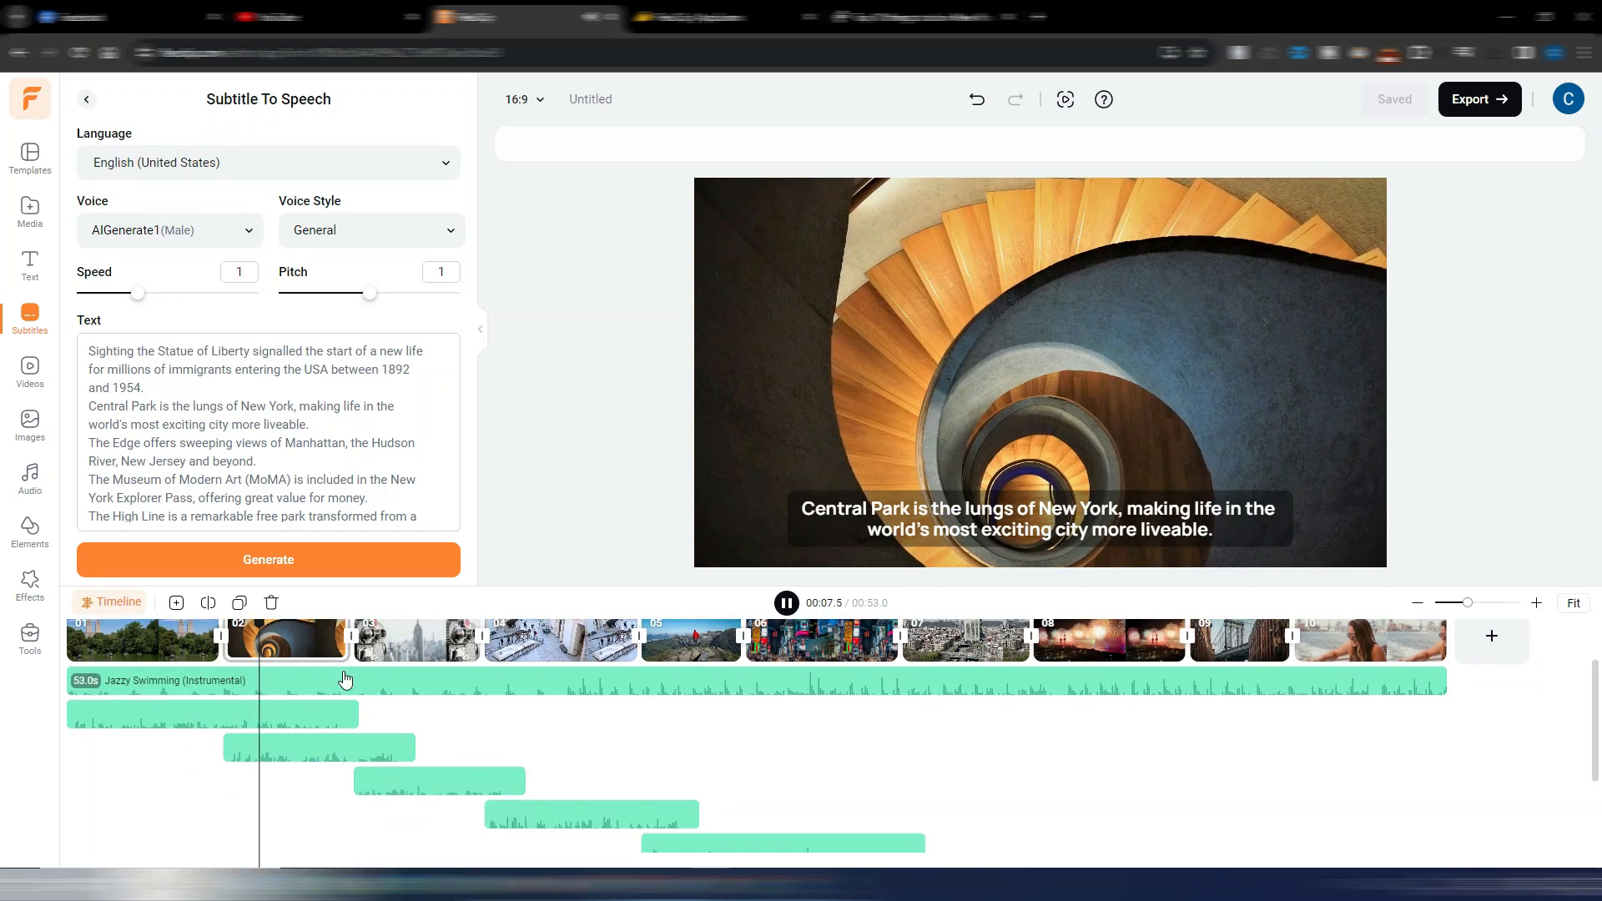
scroll(346, 679, "up", 1)
key("space")
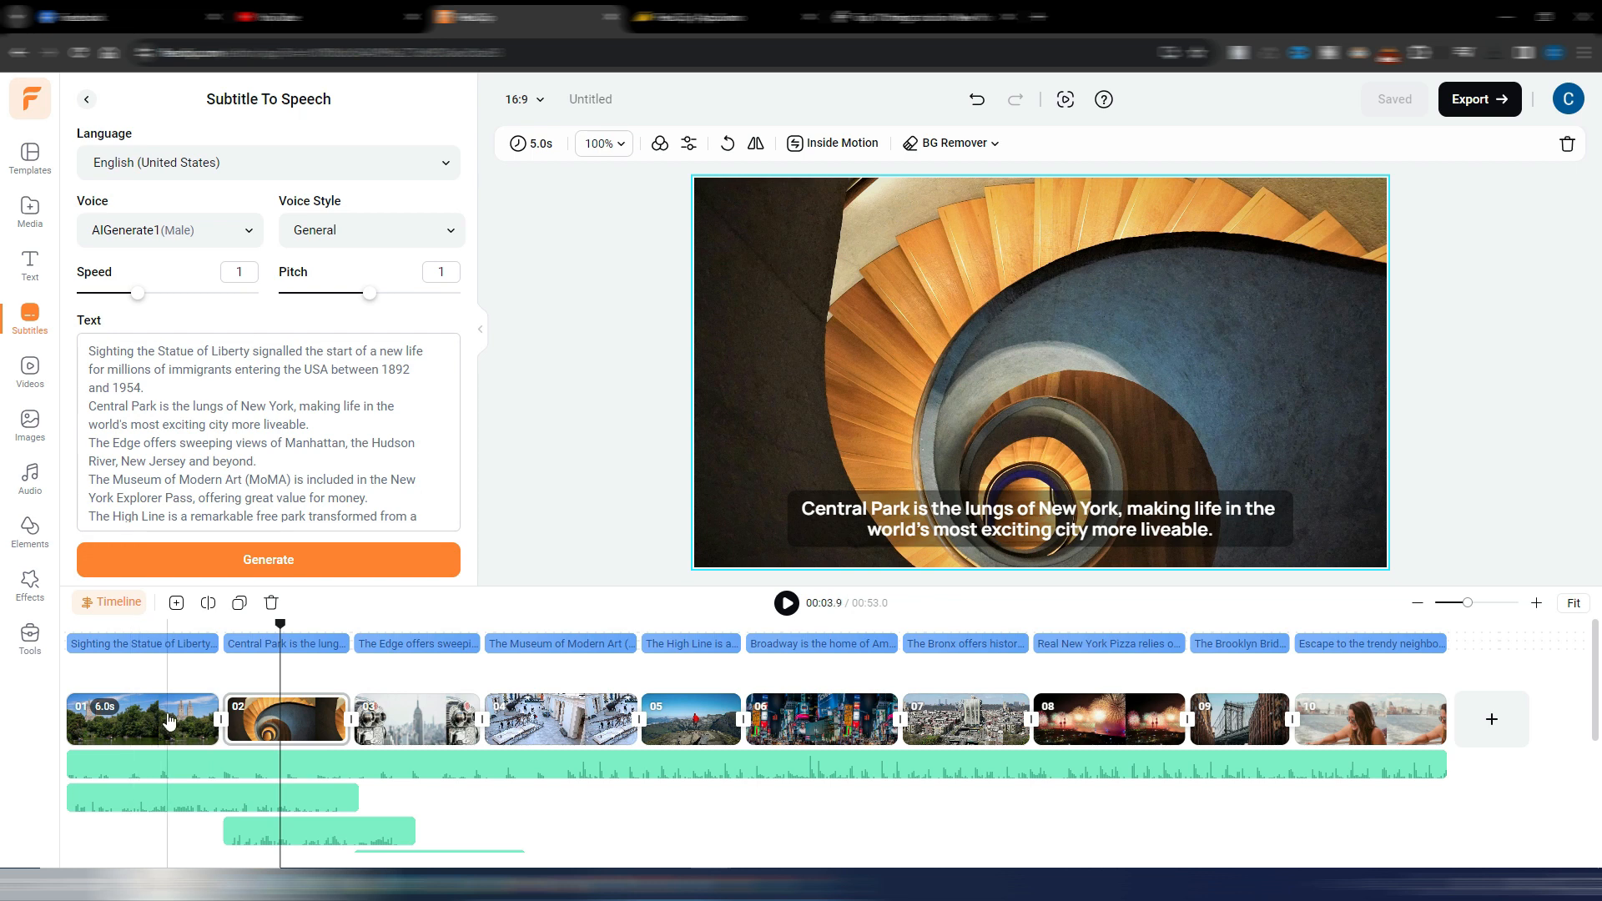
- Match the first two scenes to their voiceover, extending them to 11.4 s and 7.2 s and placing the second voice clip after the first
left_click_drag(218, 708, 465, 808)
scroll(458, 766, "down", 1)
scroll(499, 714, "down", 2)
scroll(483, 716, "up", 3)
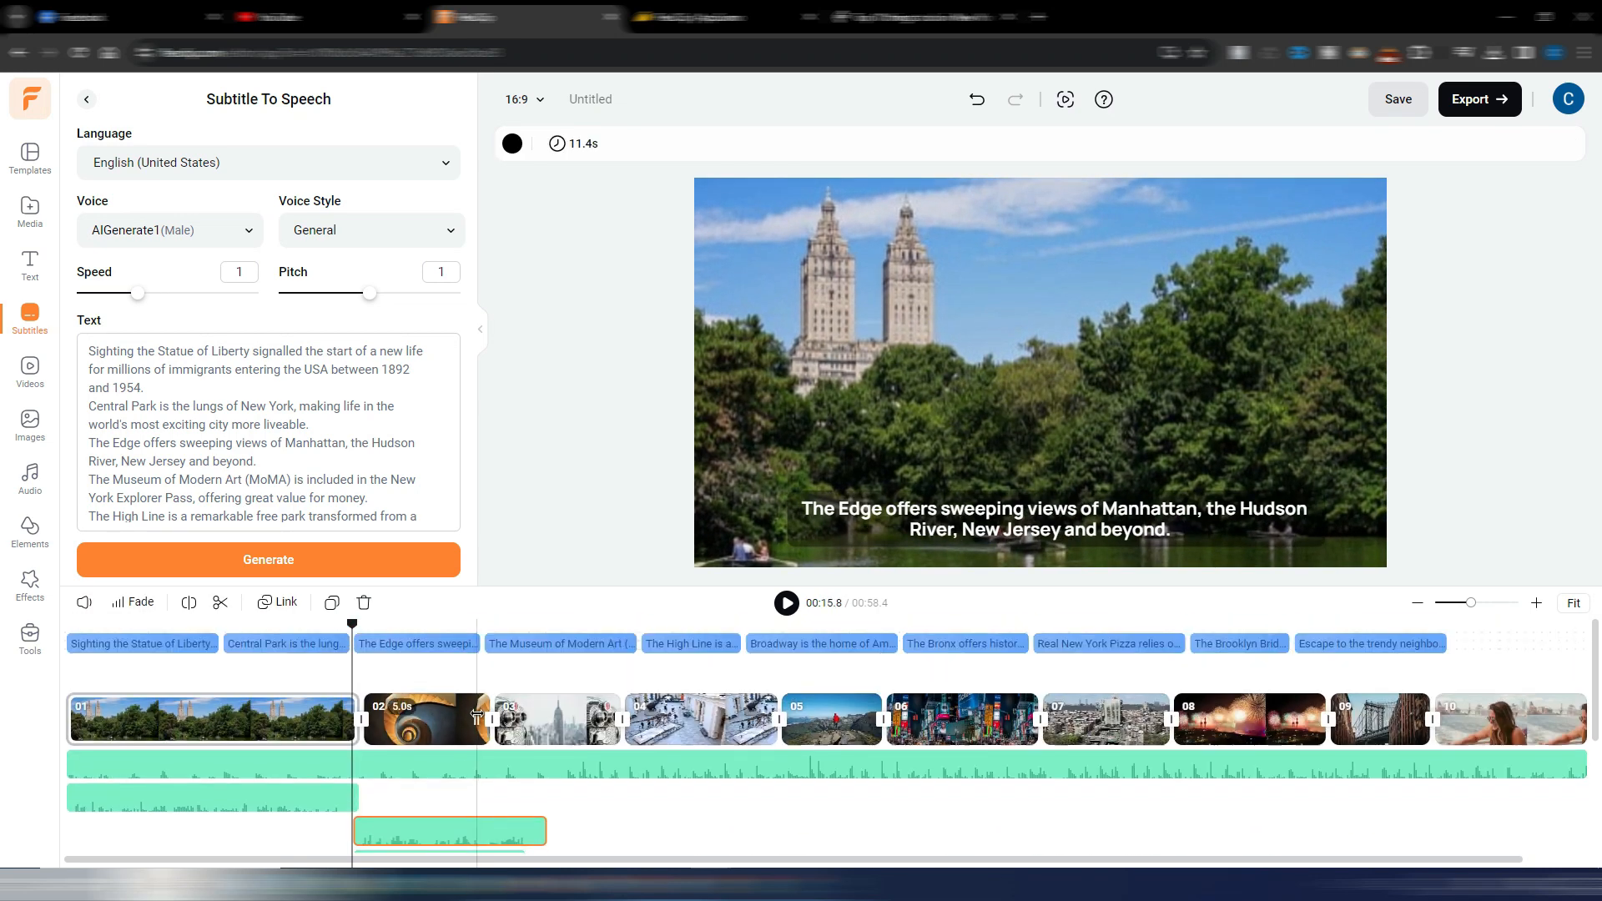
left_click_drag(495, 719, 547, 719)
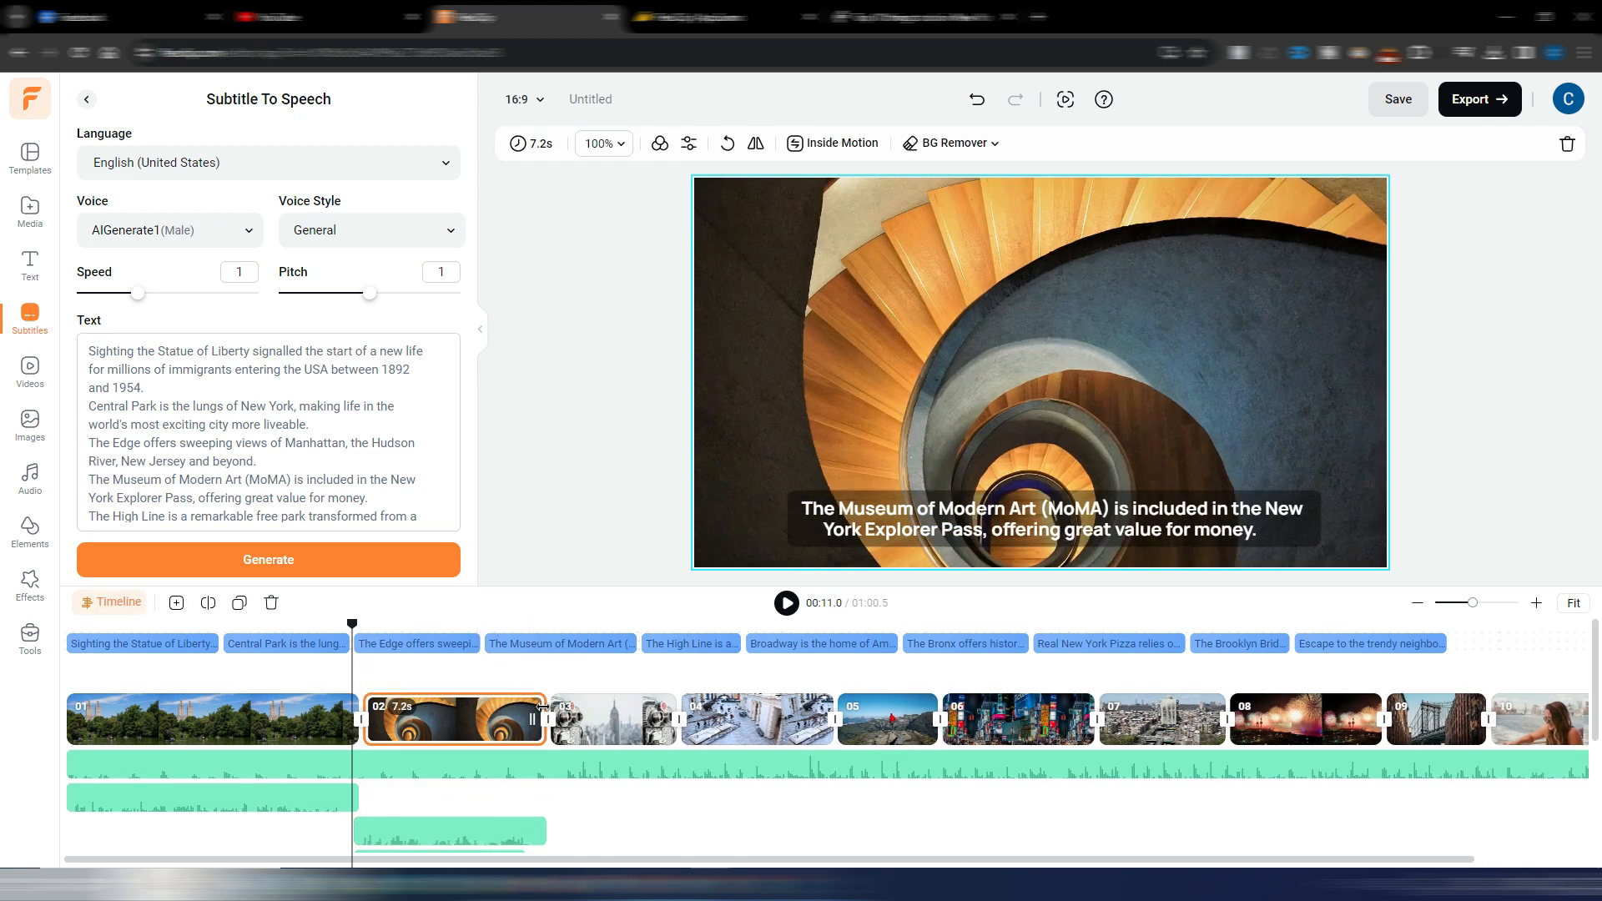
- Play the video from near the start into the second scene to check the adjusted voiceover timing
left_click(93, 680)
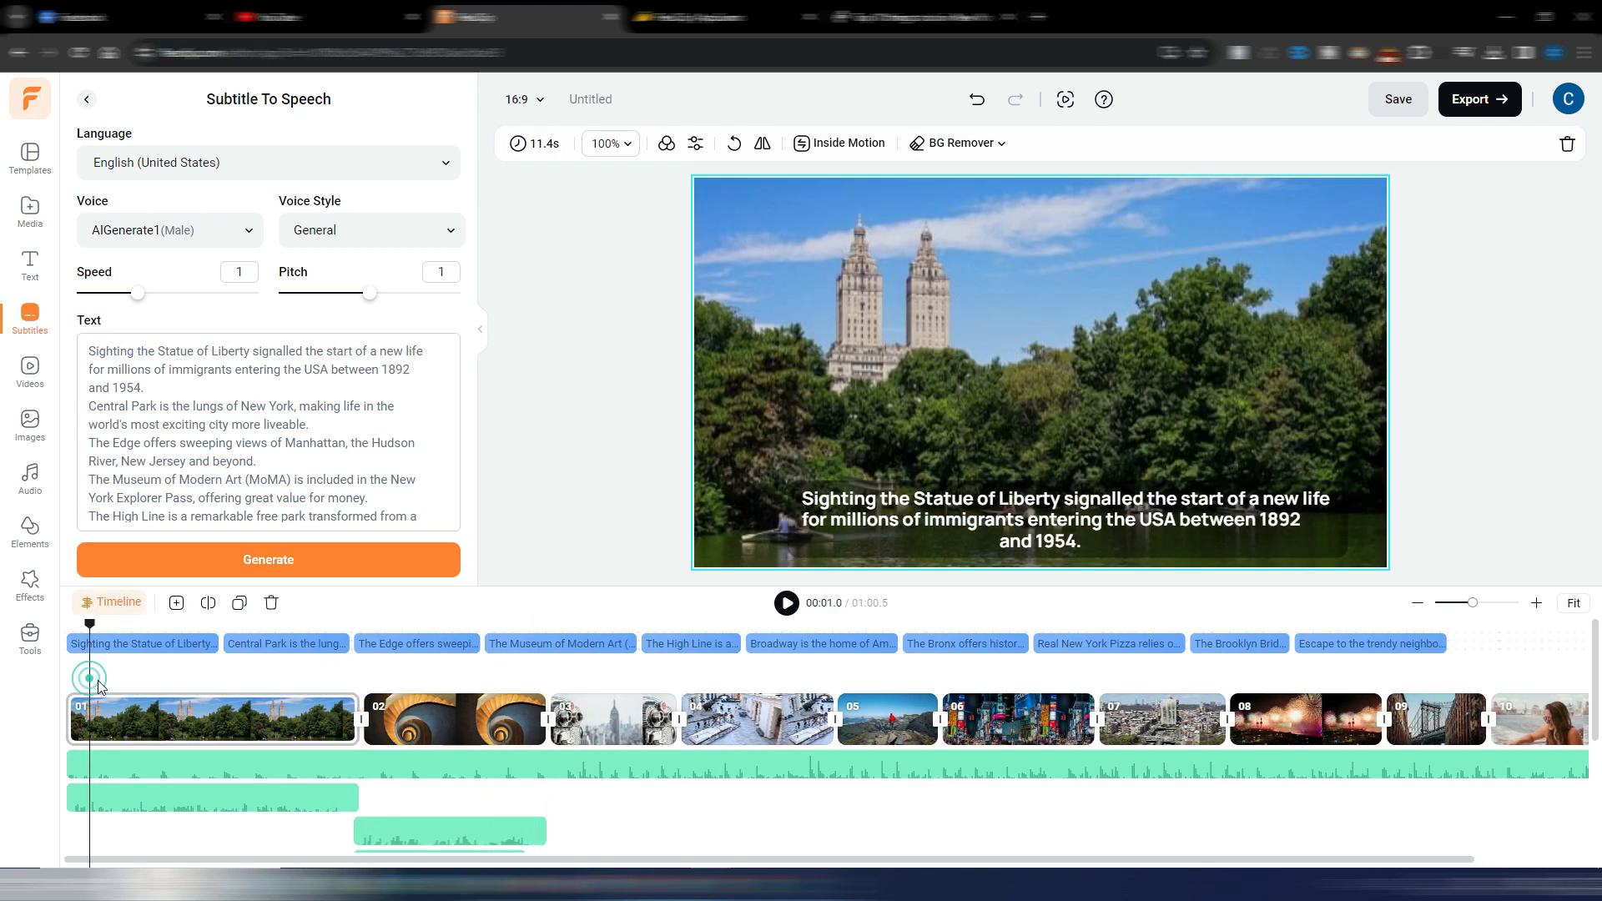
key("space")
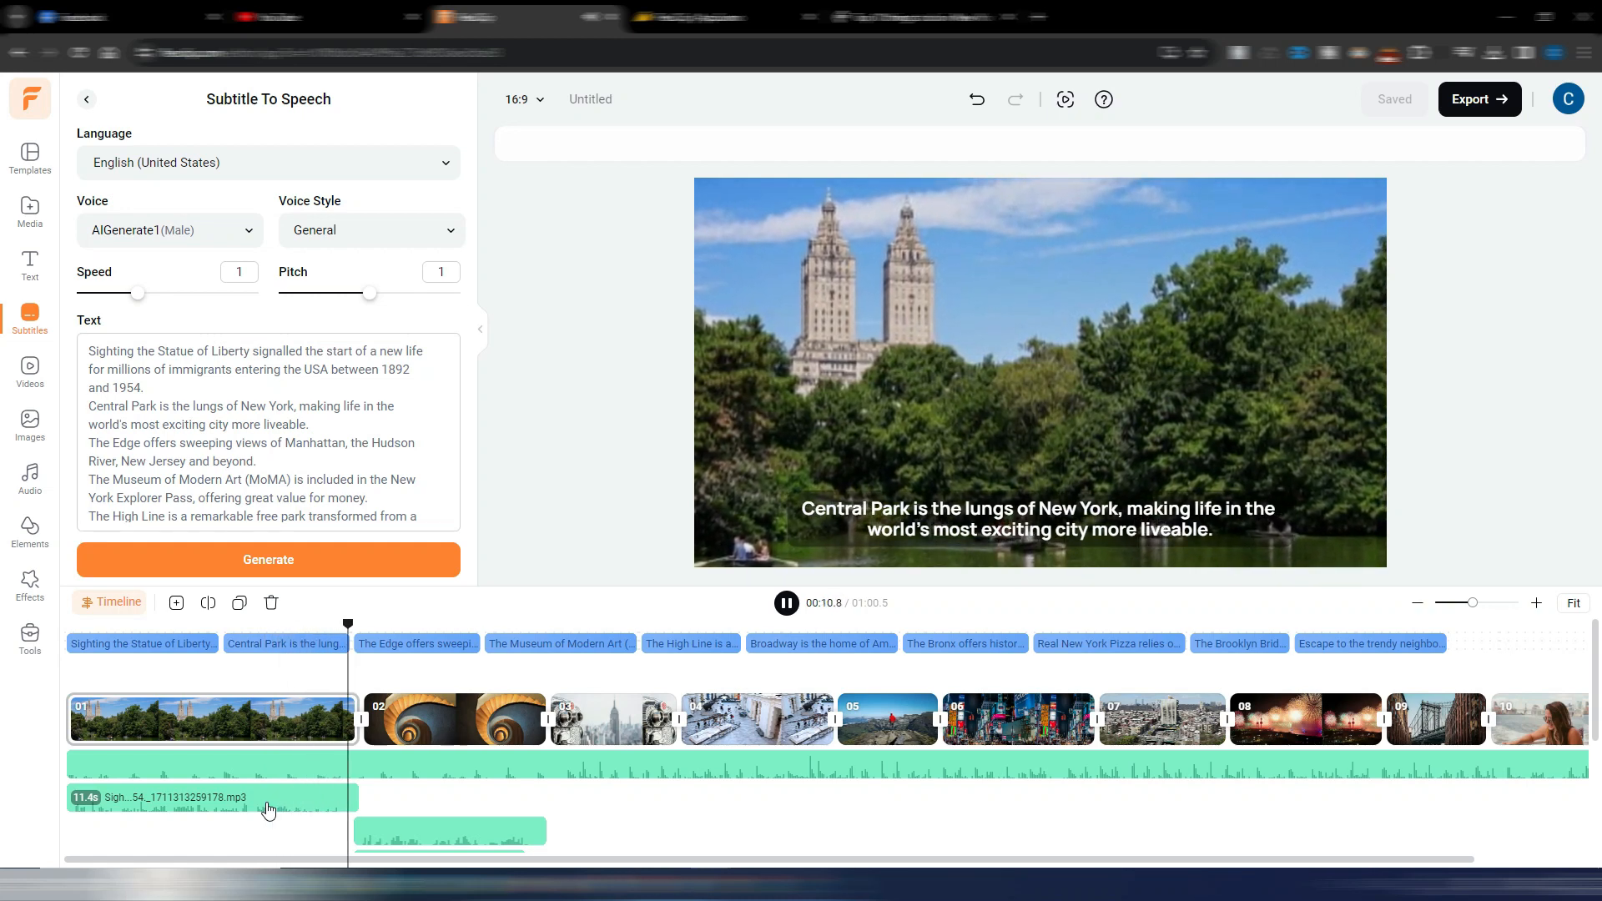
scroll(438, 803, "down", 1)
scroll(439, 799, "down", 3)
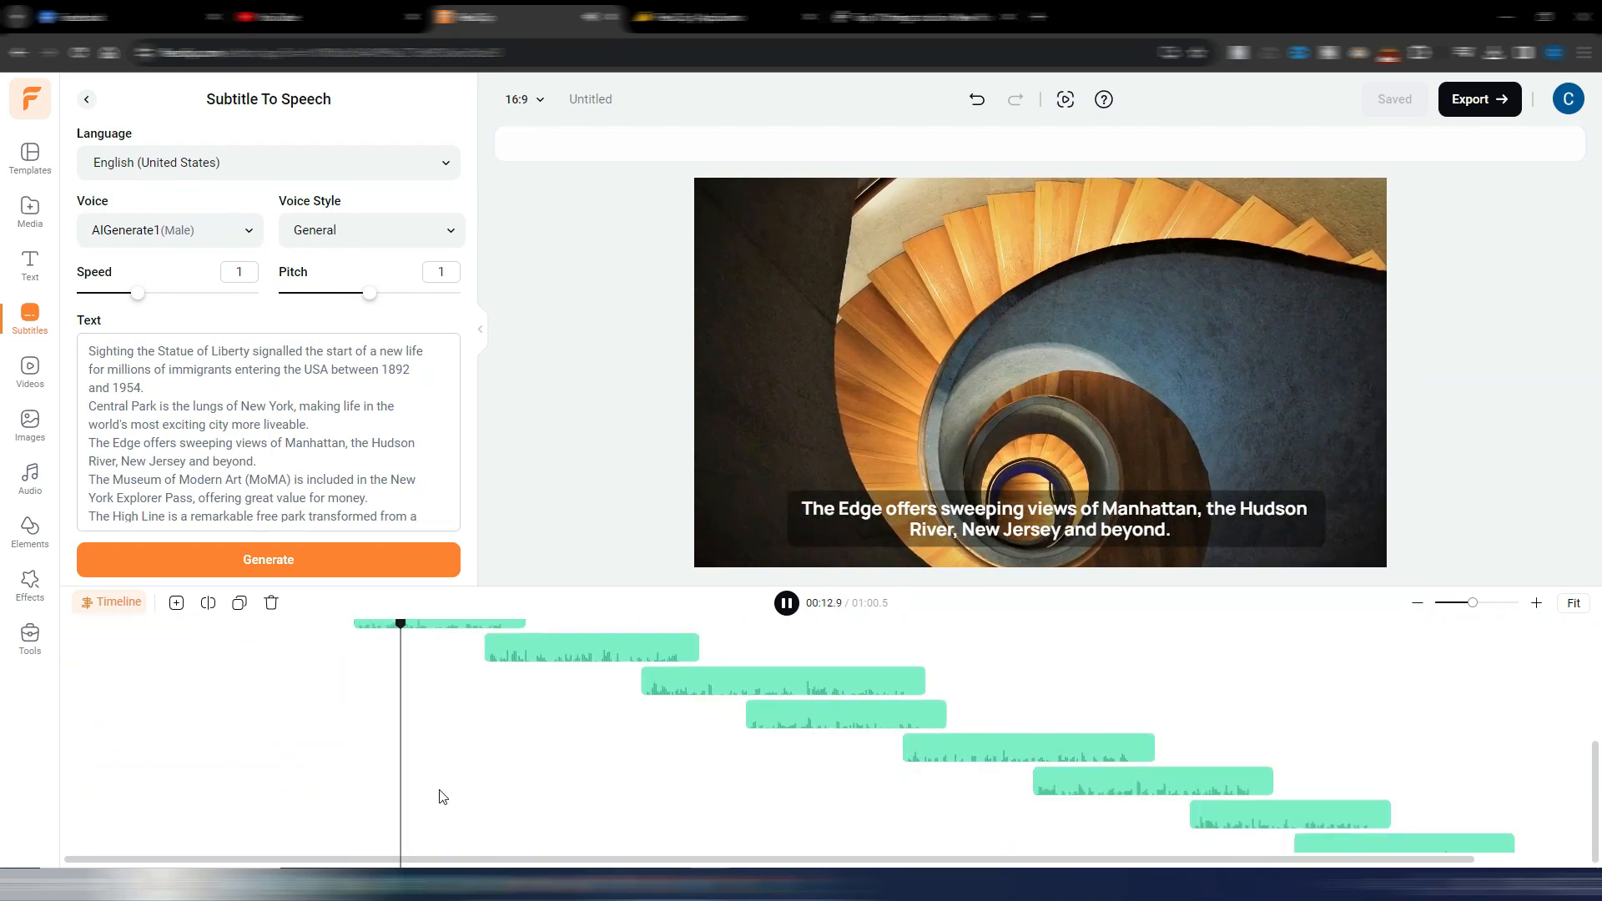
scroll(439, 799, "up", 2)
key("space")
- Move the third voiceover clip so it starts at the end of the second one
left_click_drag(402, 778, 589, 829)
scroll(576, 805, "down", 3)
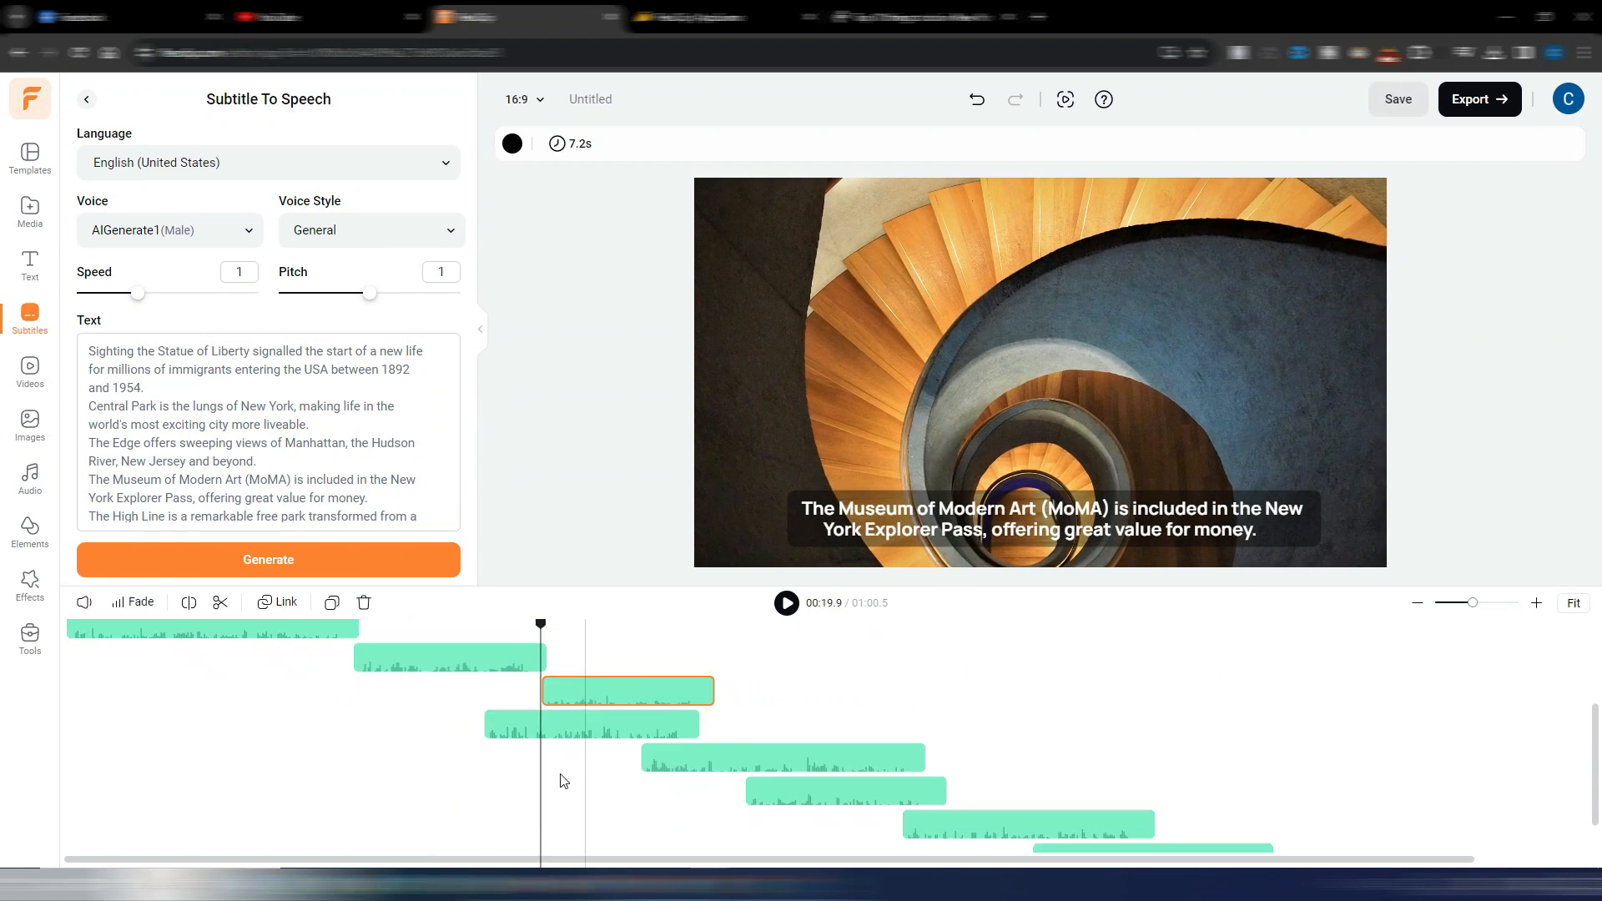
scroll(538, 761, "up", 3)
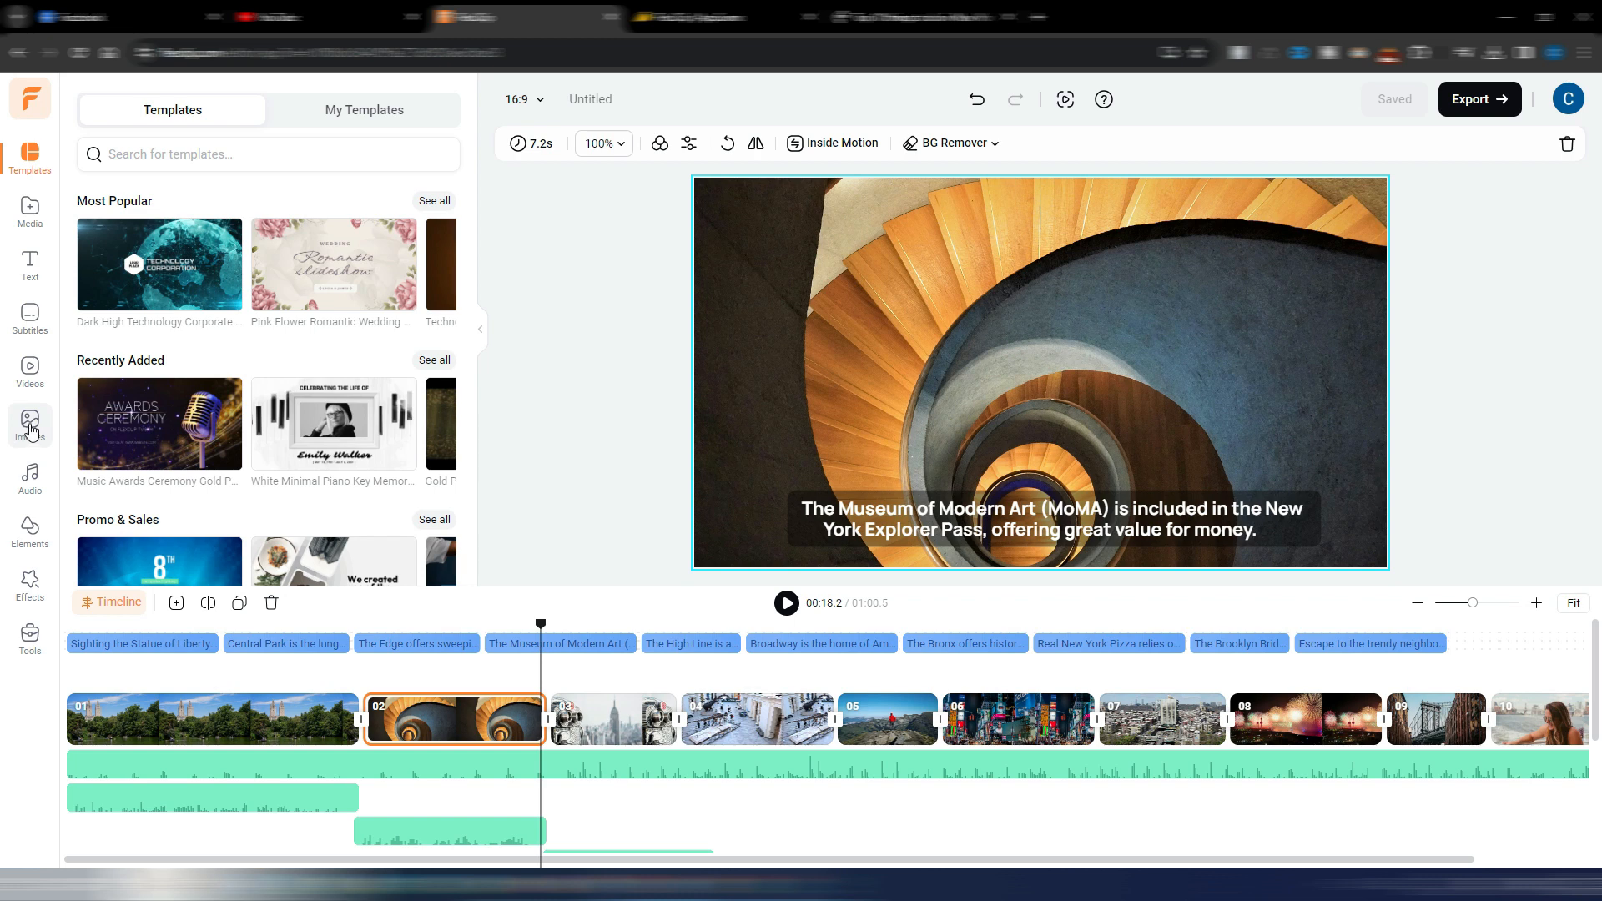
- Browse the text presets, from modern titles to wedding titles, and the stock image library
left_click(32, 265)
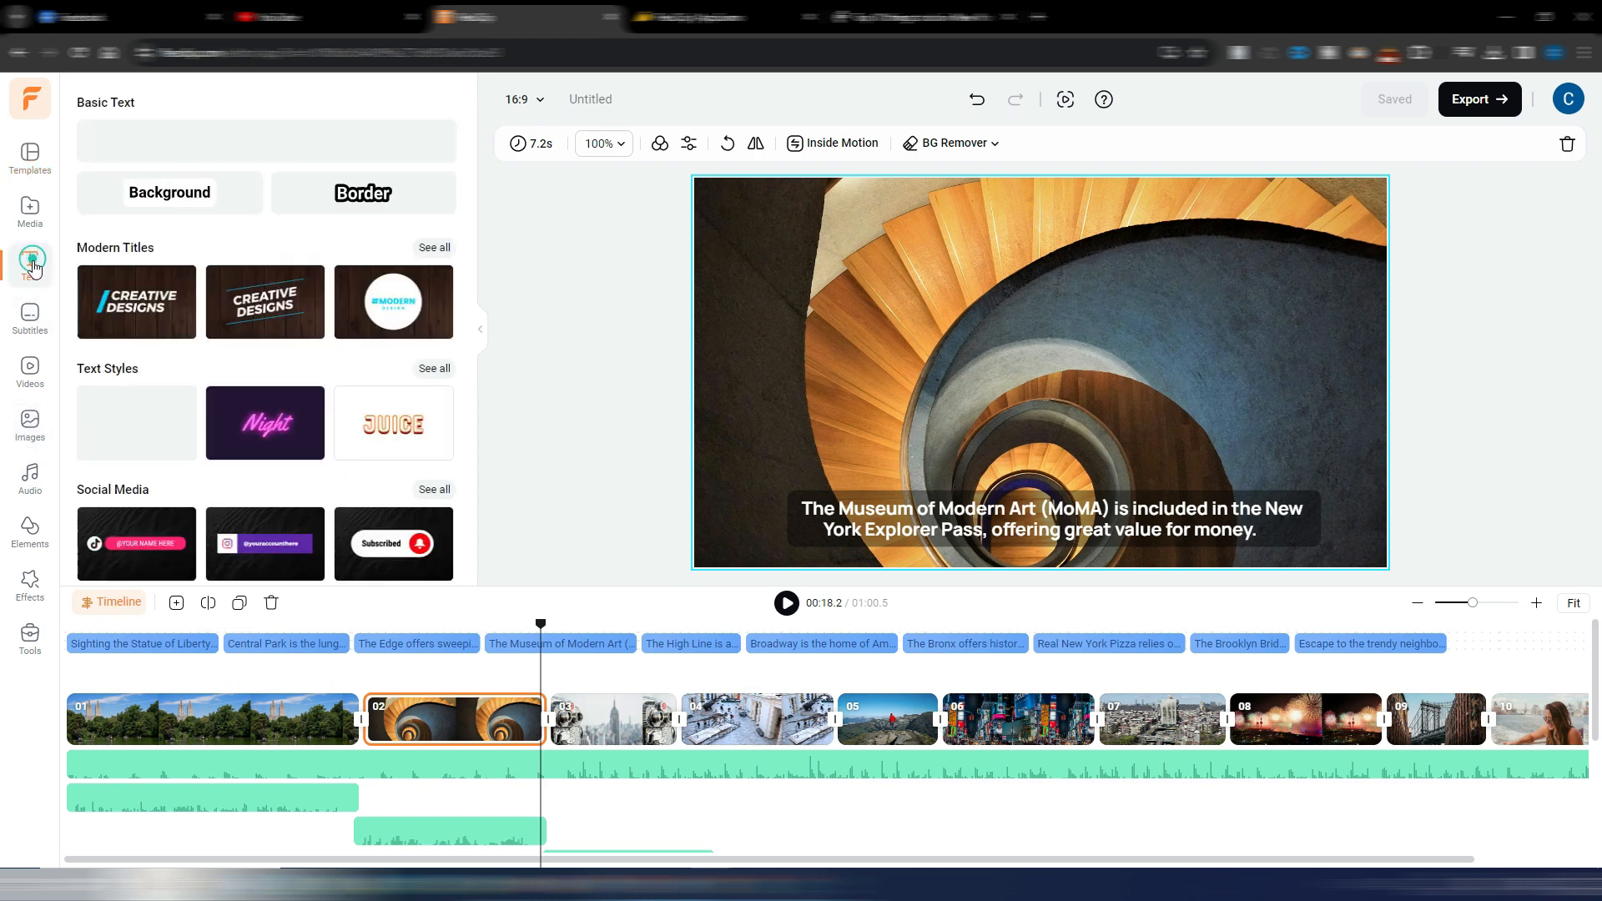
scroll(264, 409, "down", 5)
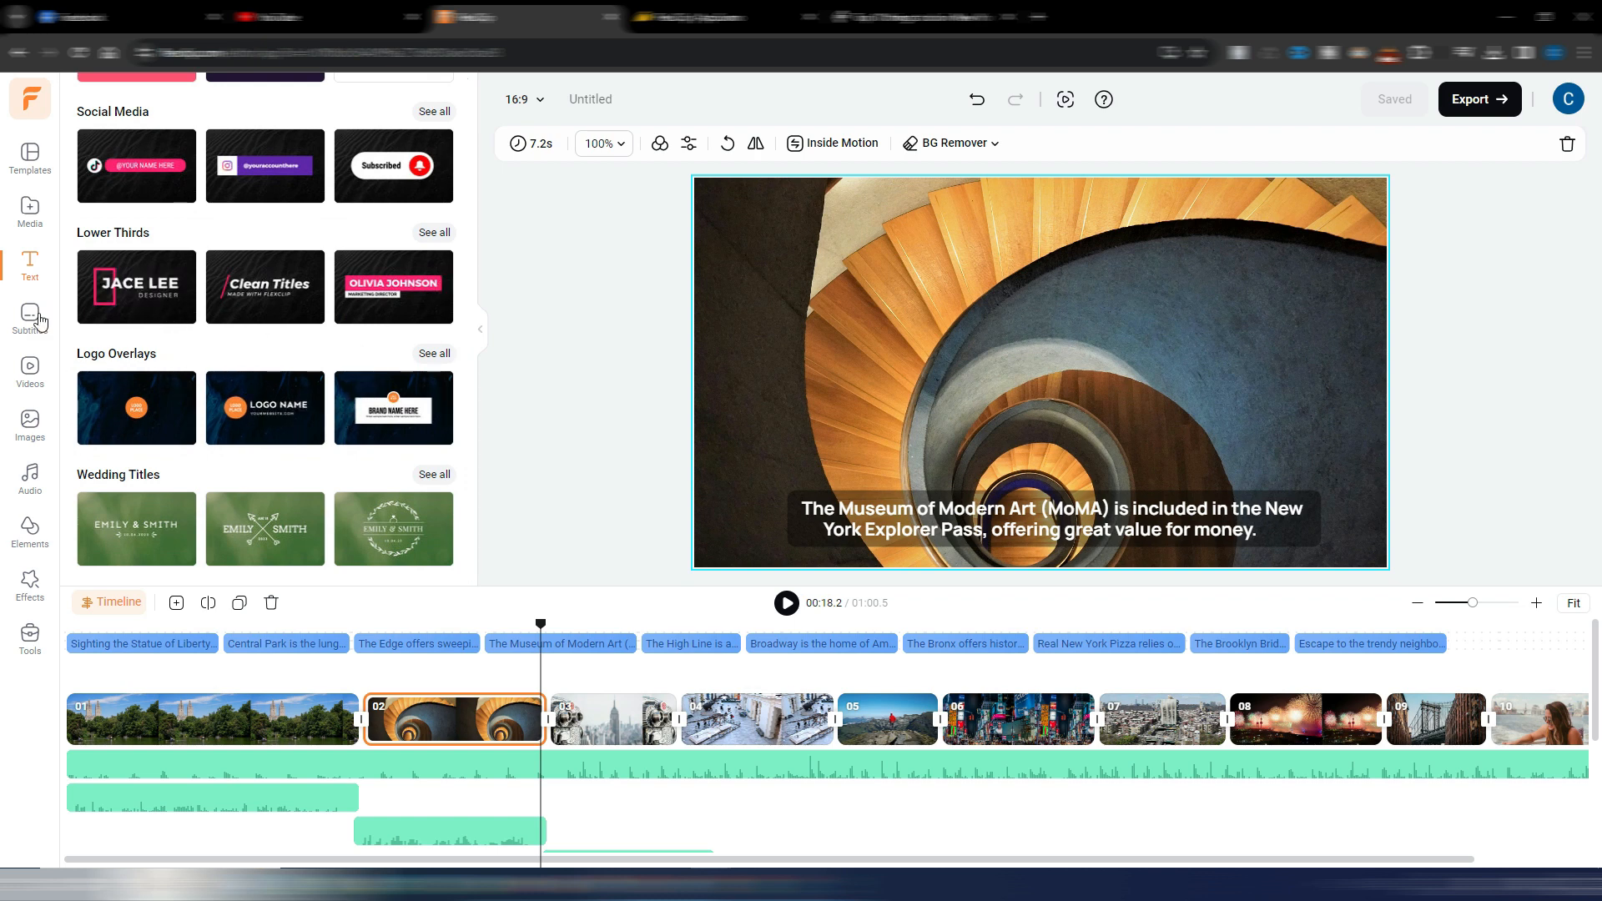
left_click(28, 336)
left_click(30, 425)
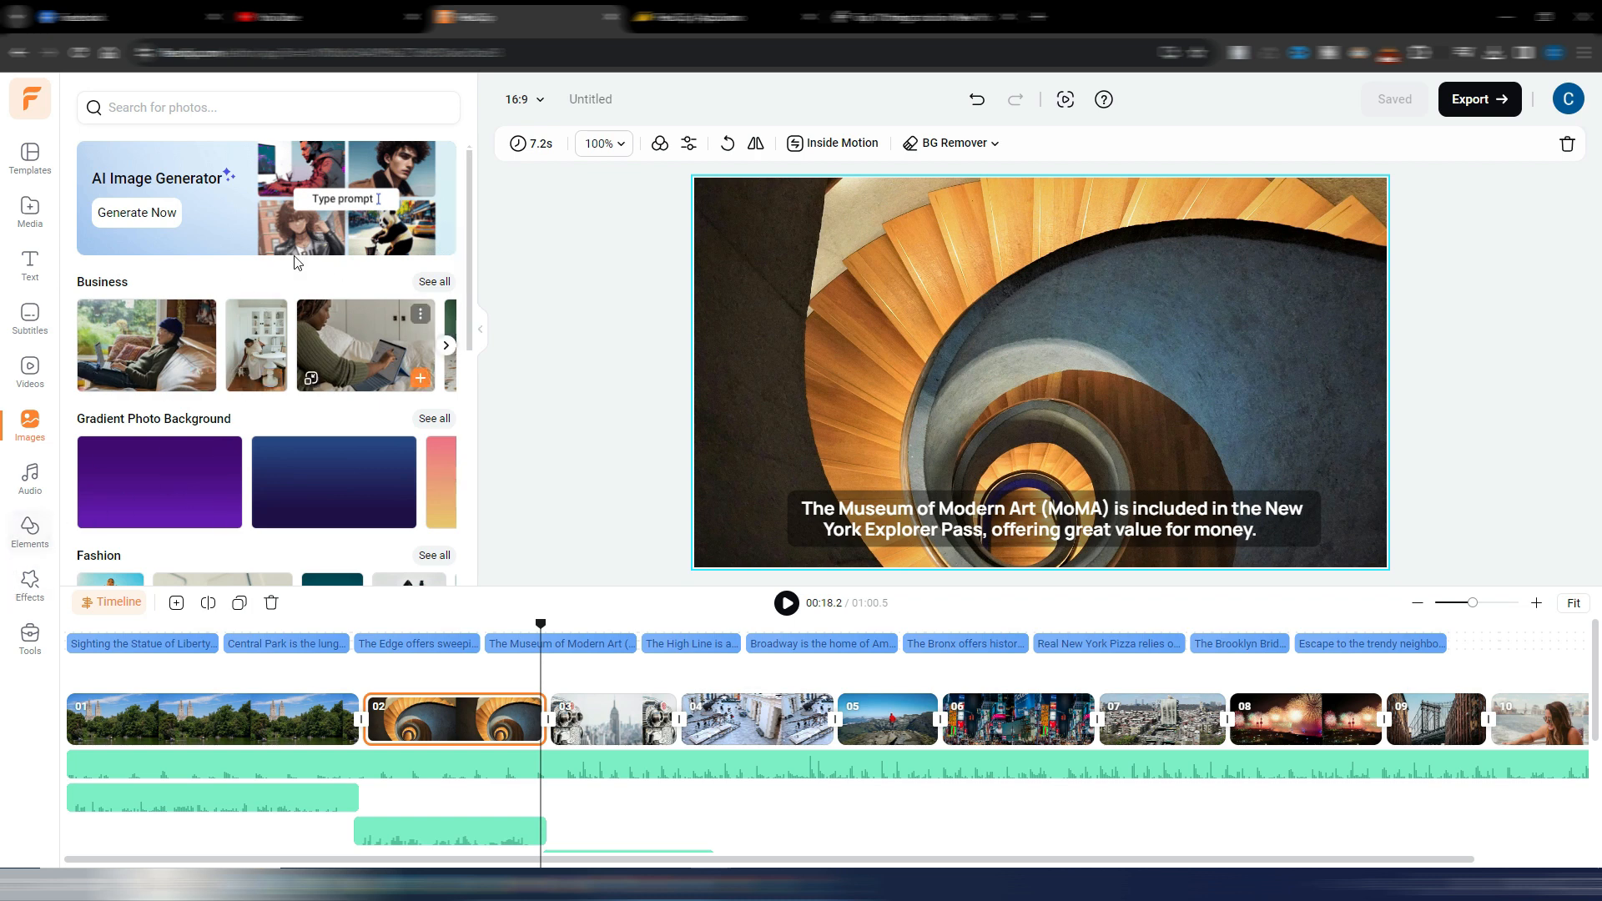
- Browse the audio library's music categories from Happy down to Travel
left_click(31, 483)
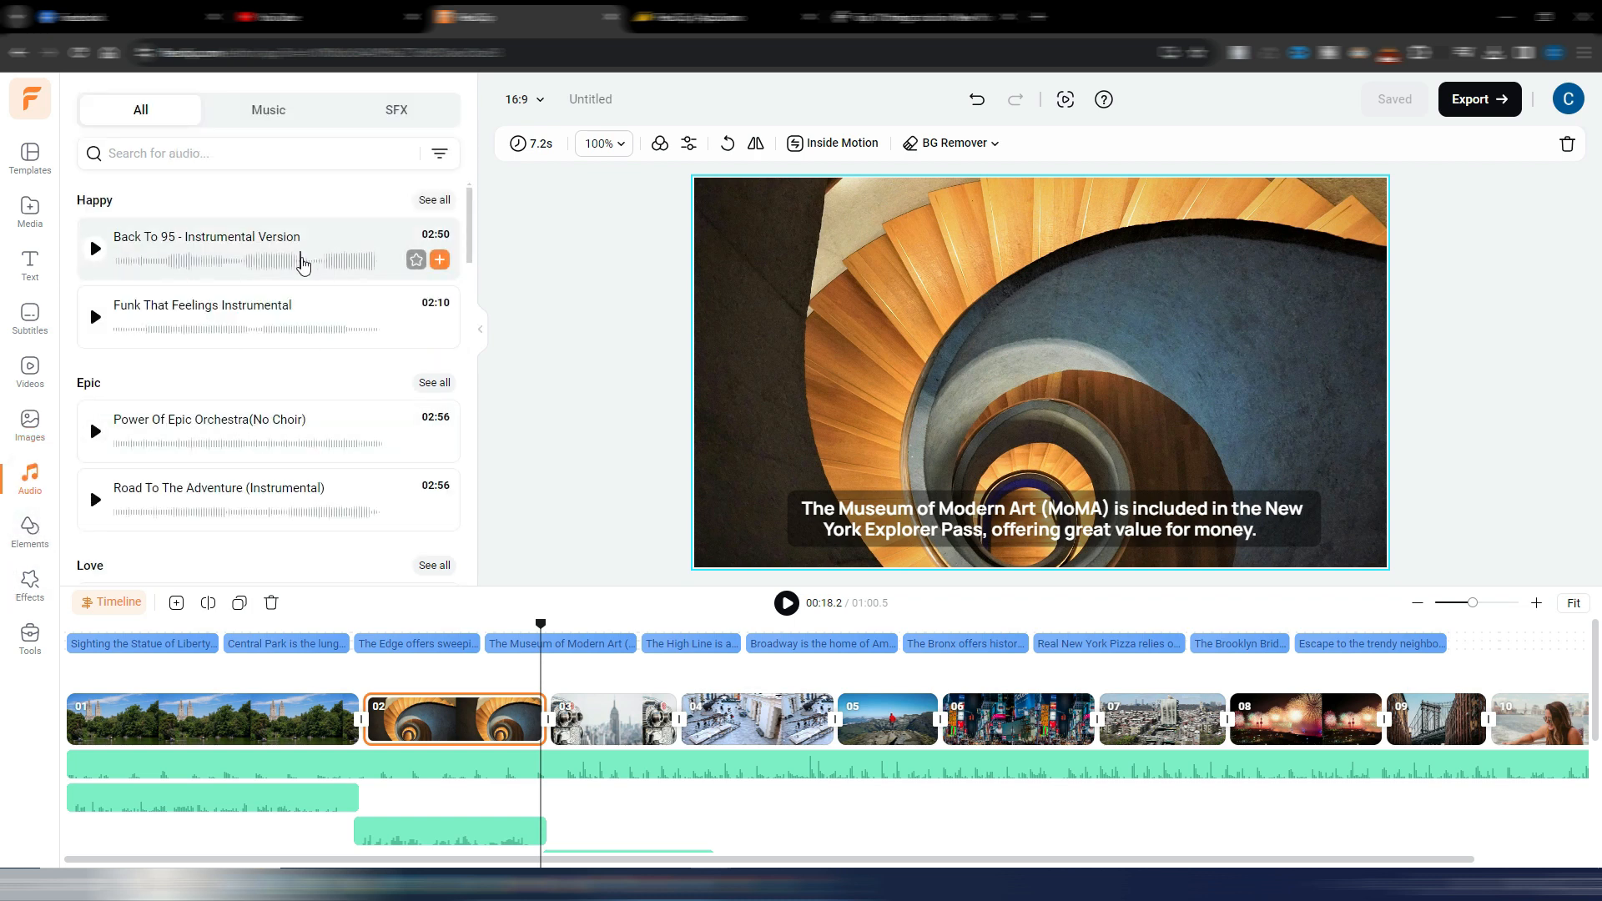
scroll(300, 267, "down", 15)
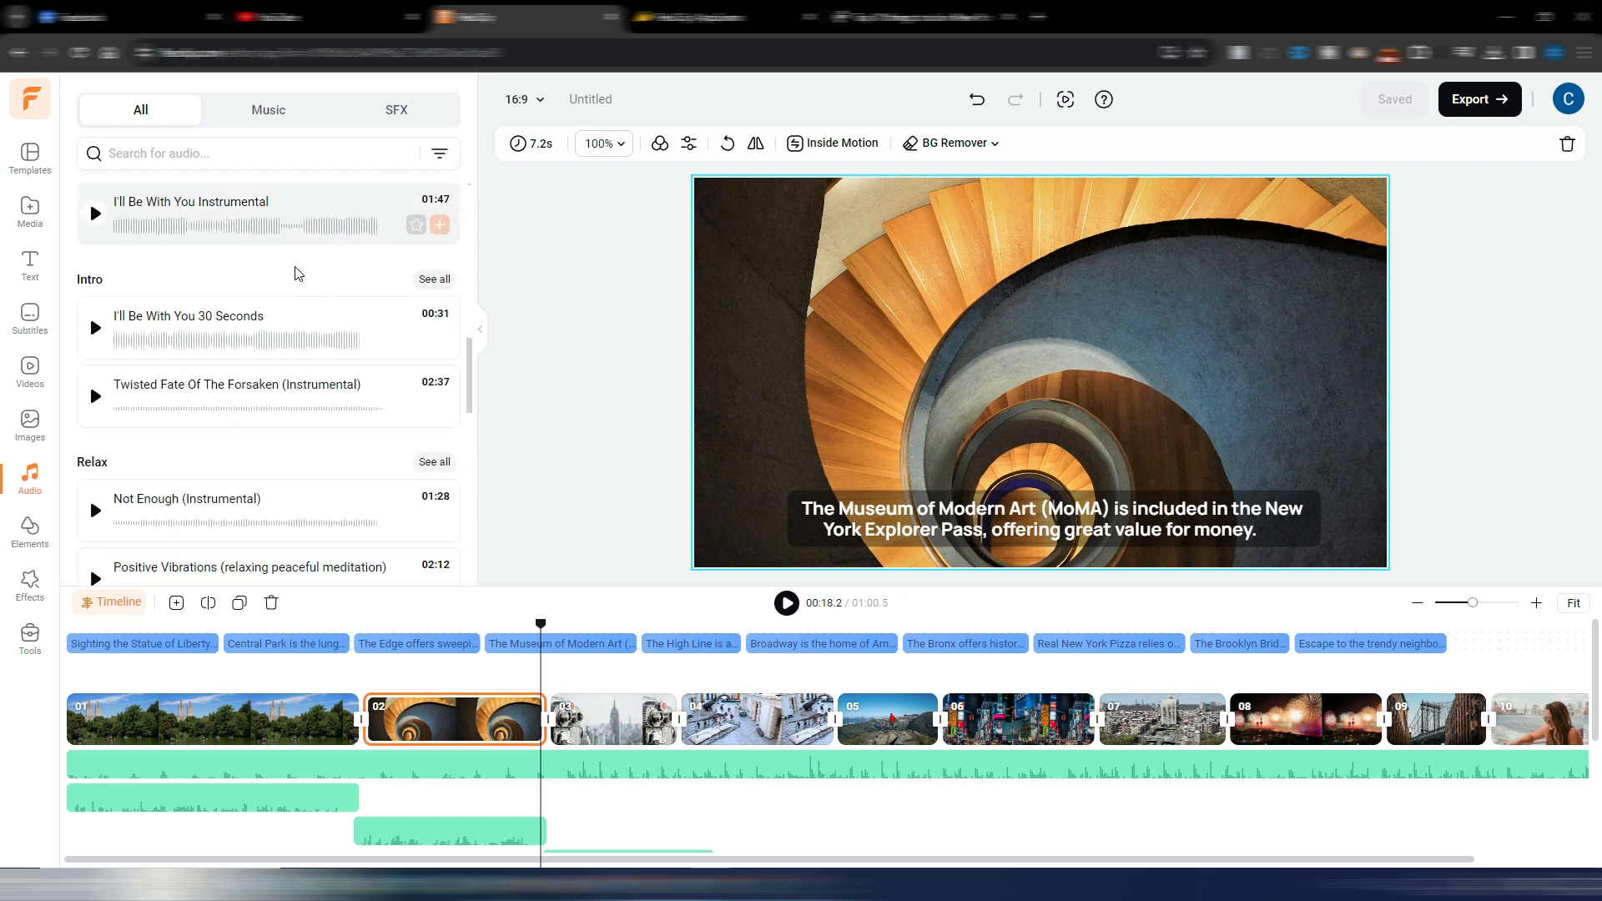
scroll(288, 279, "down", 7)
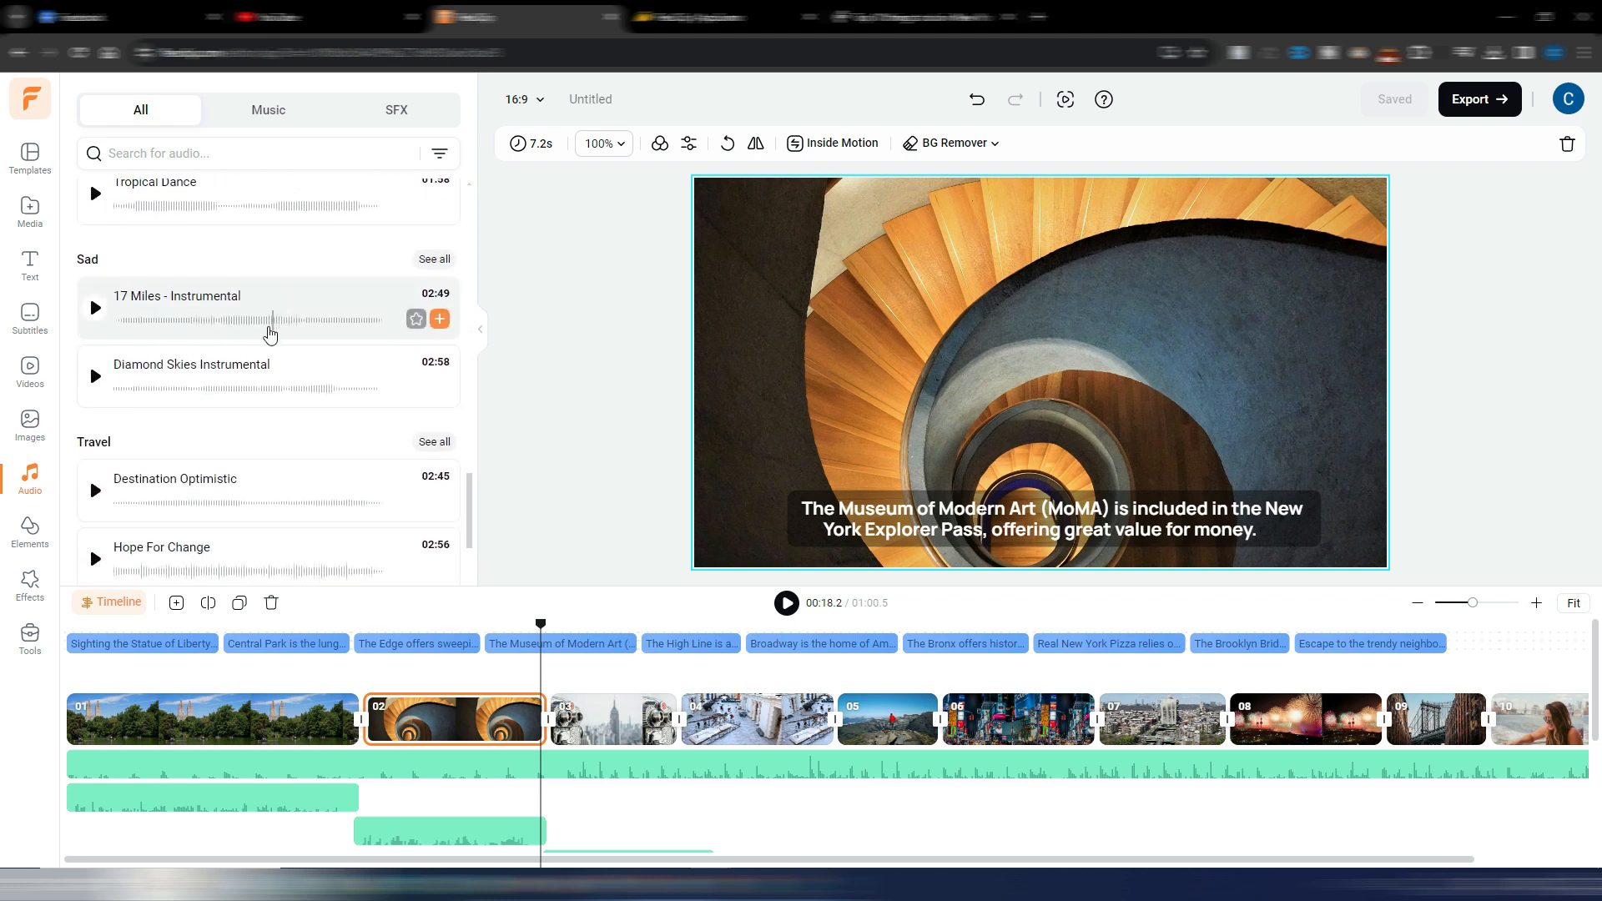
- Browse the elements library down to the emoji and button categories, and the effects library down to Lens Flare
left_click(30, 531)
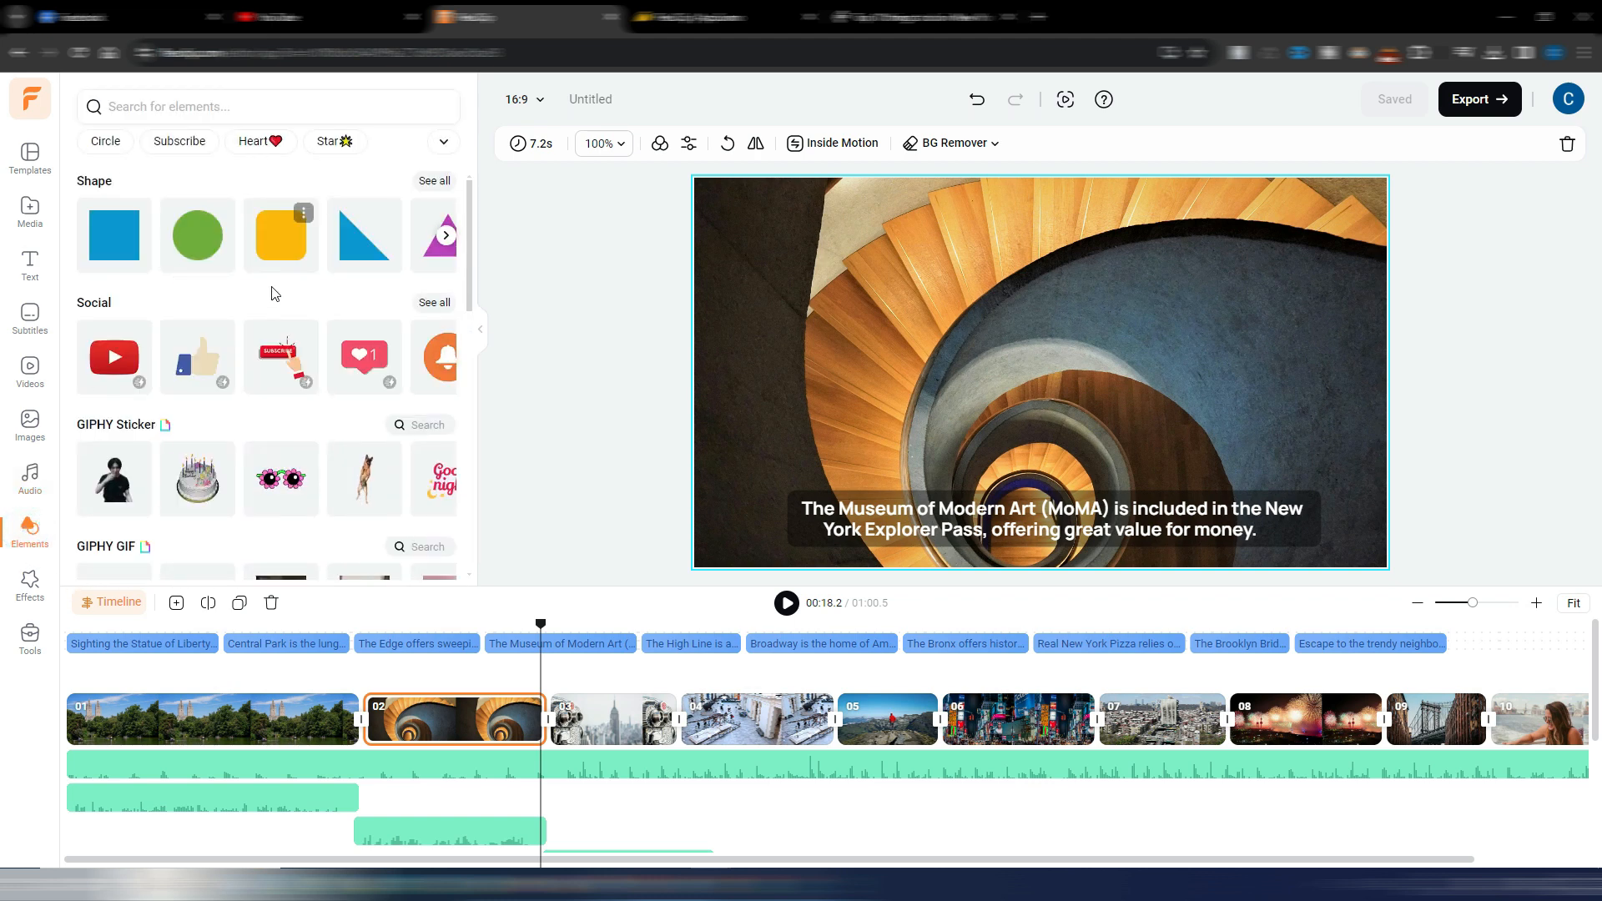
scroll(273, 298, "down", 1)
scroll(273, 301, "down", 10)
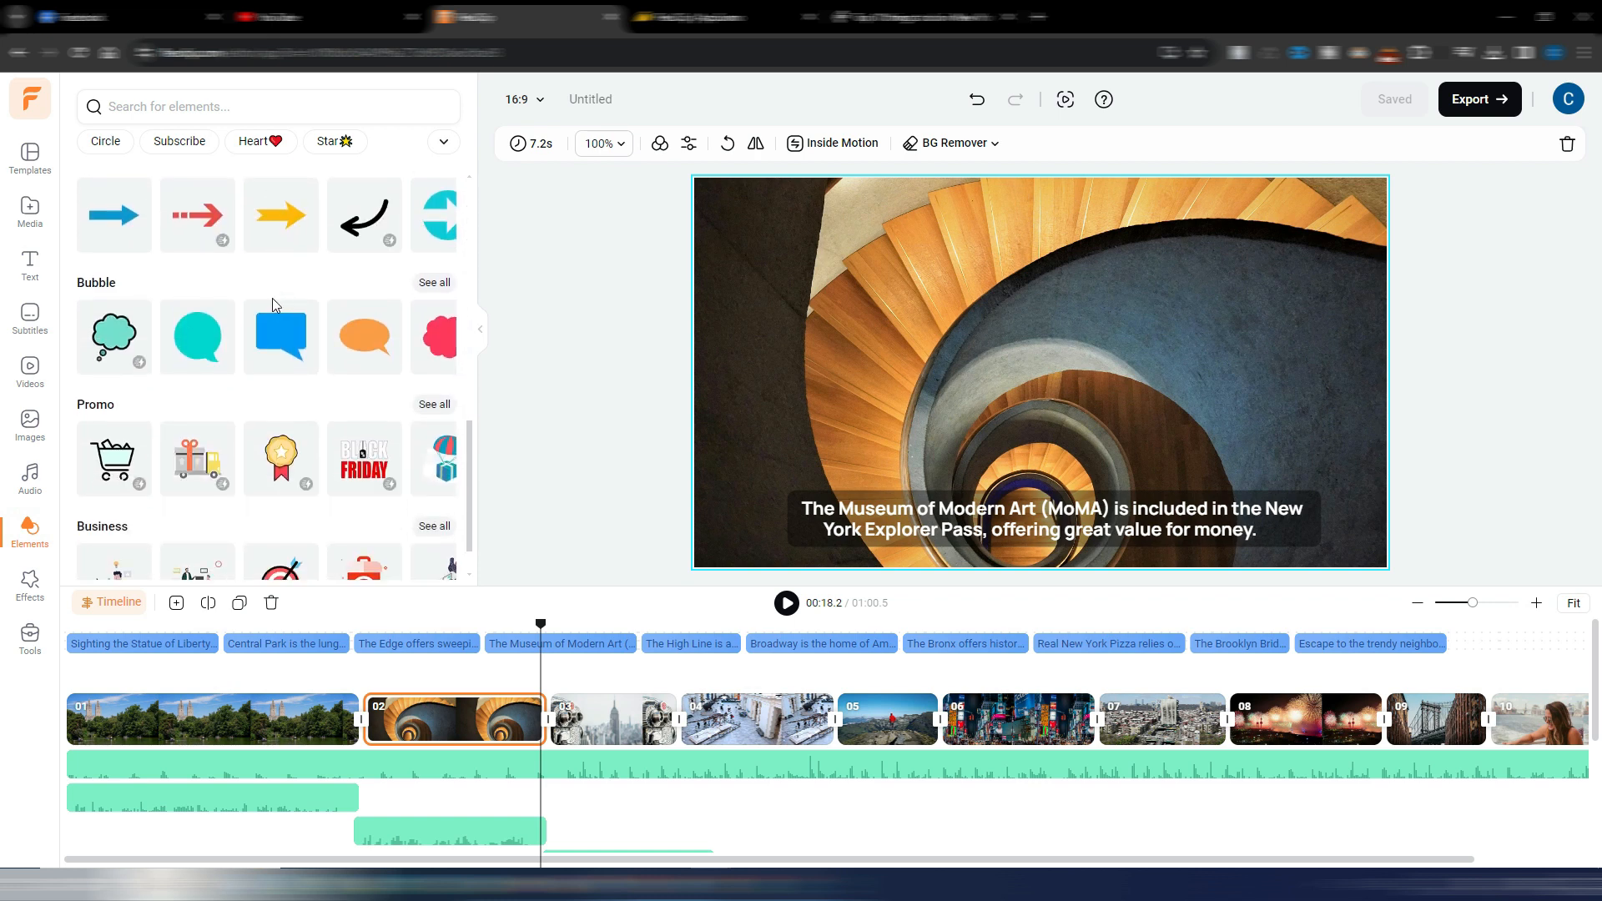
scroll(284, 184, "down", 3)
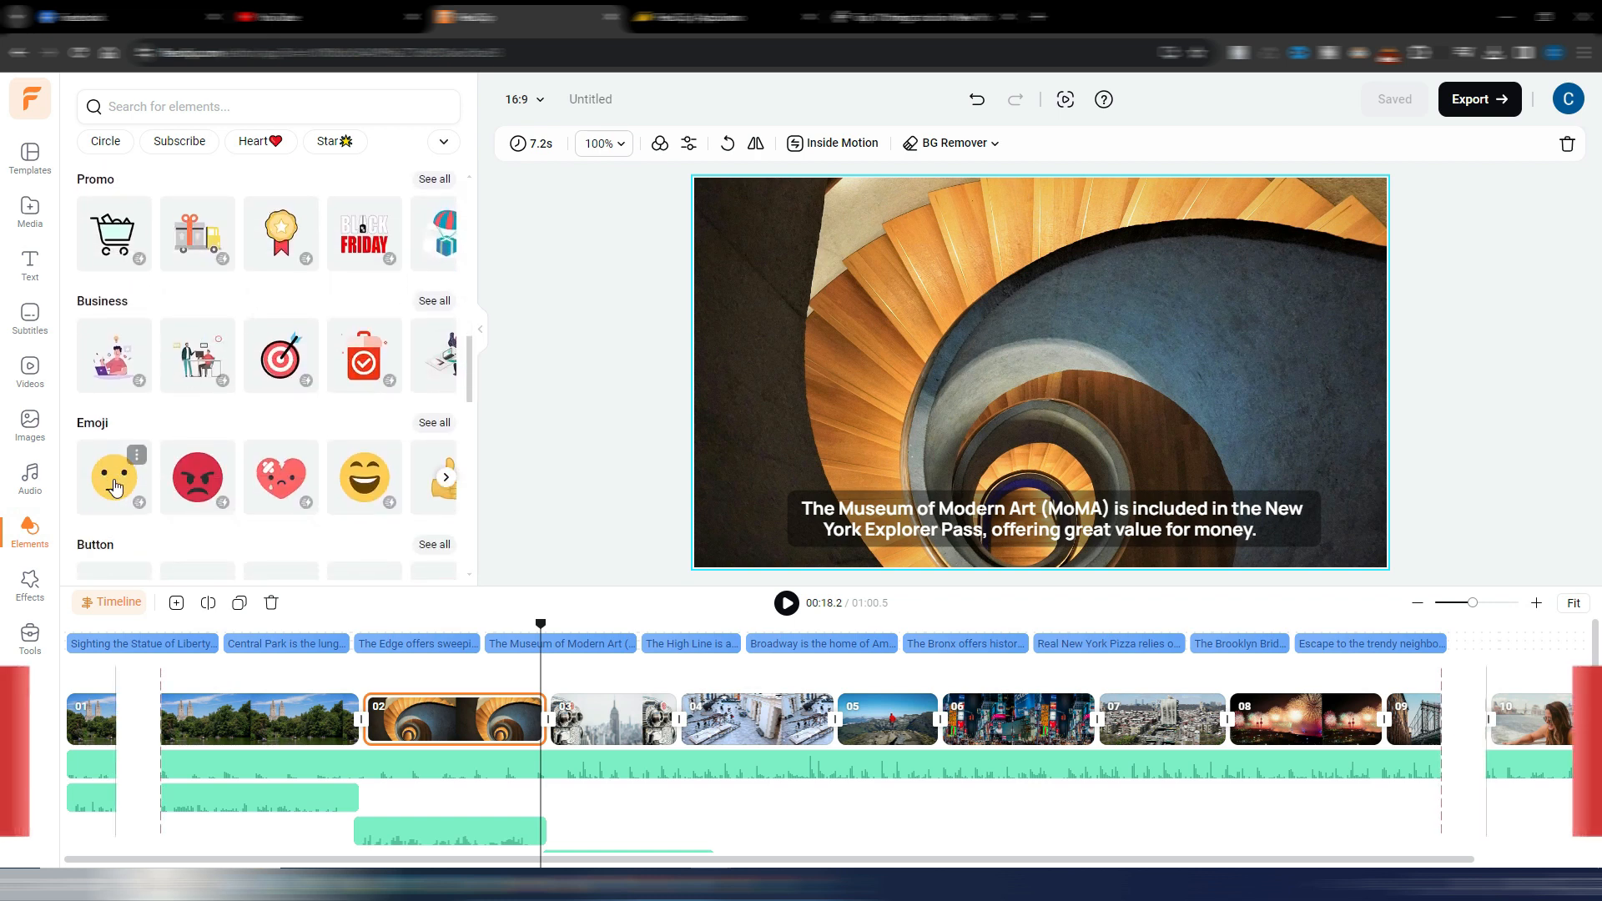
left_click(30, 580)
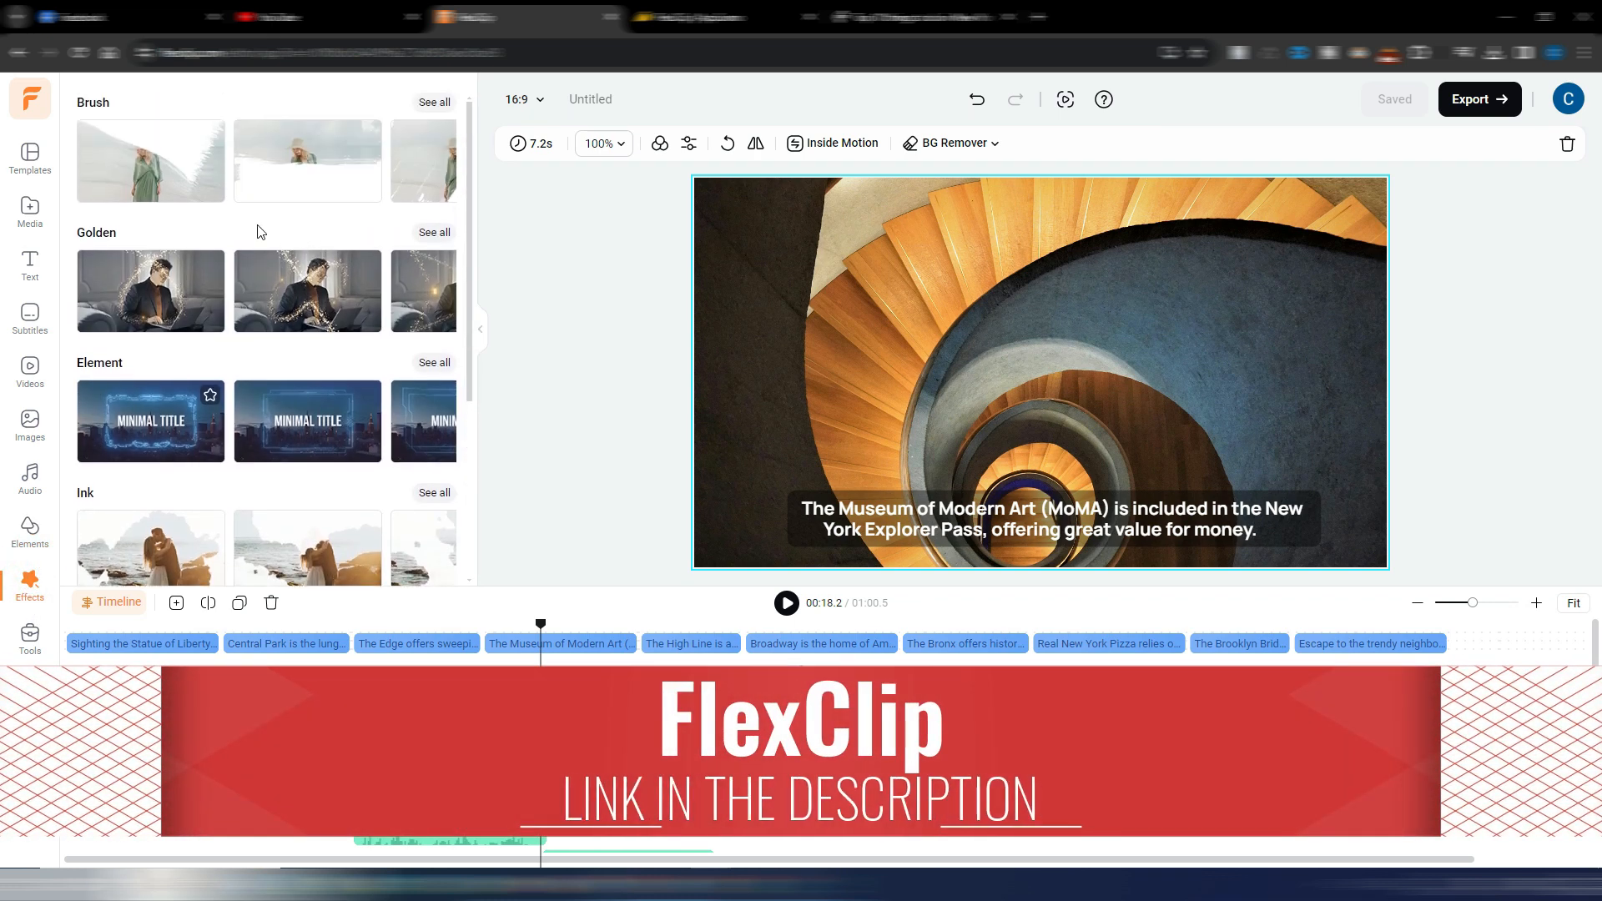
scroll(309, 351, "down", 3)
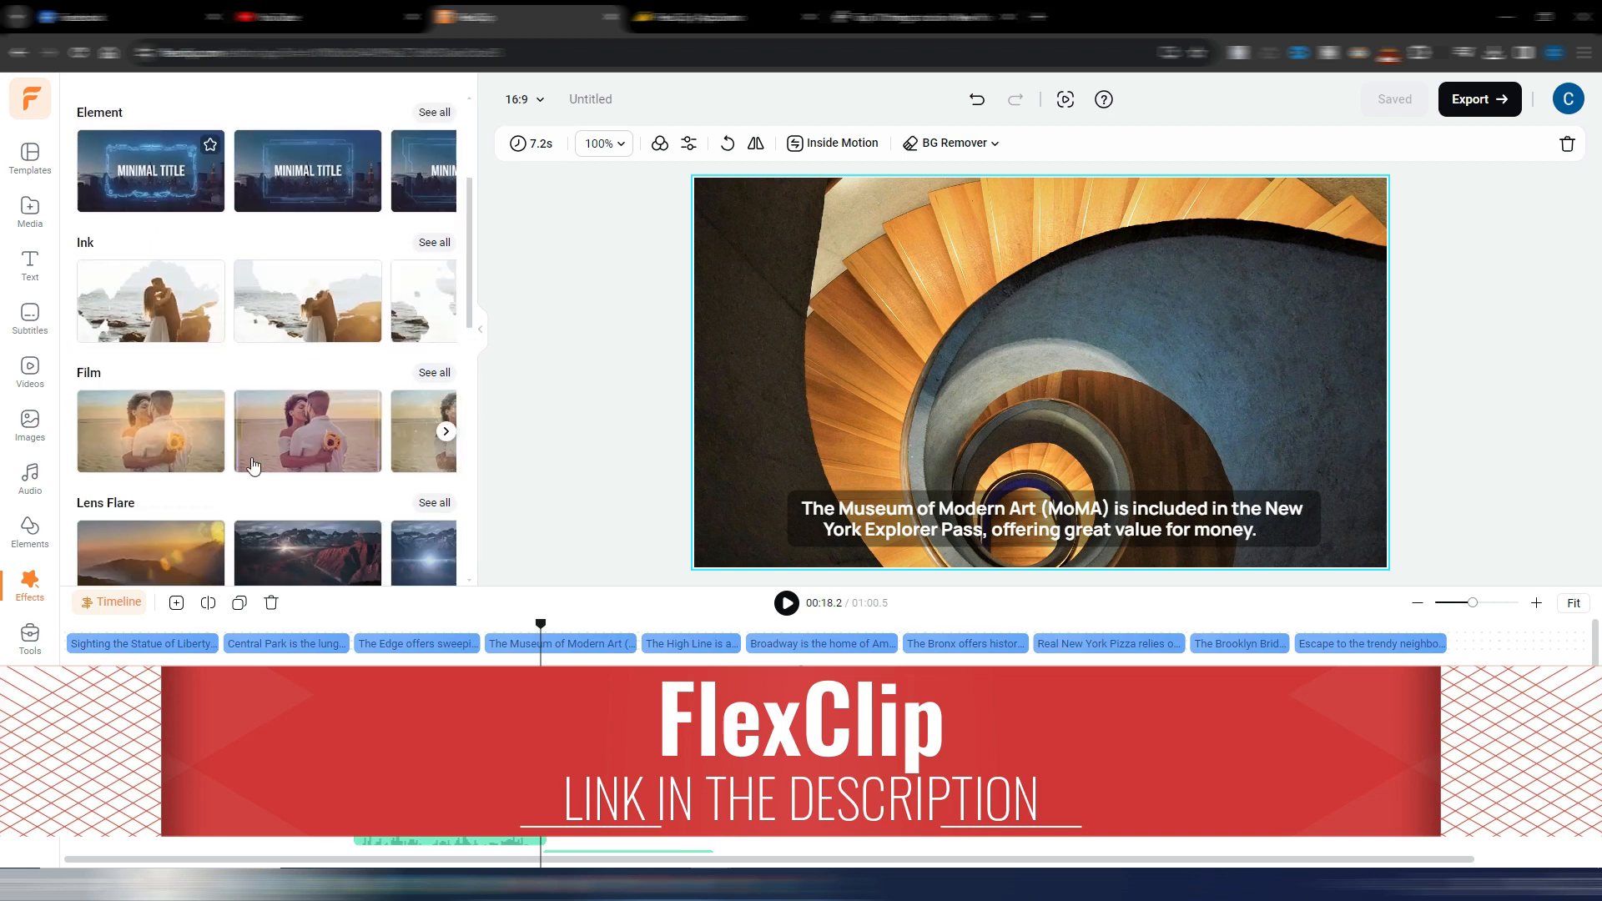
- Browse the AI-powered, recording and other tools, including the options of the AI Image Generator
left_click(29, 636)
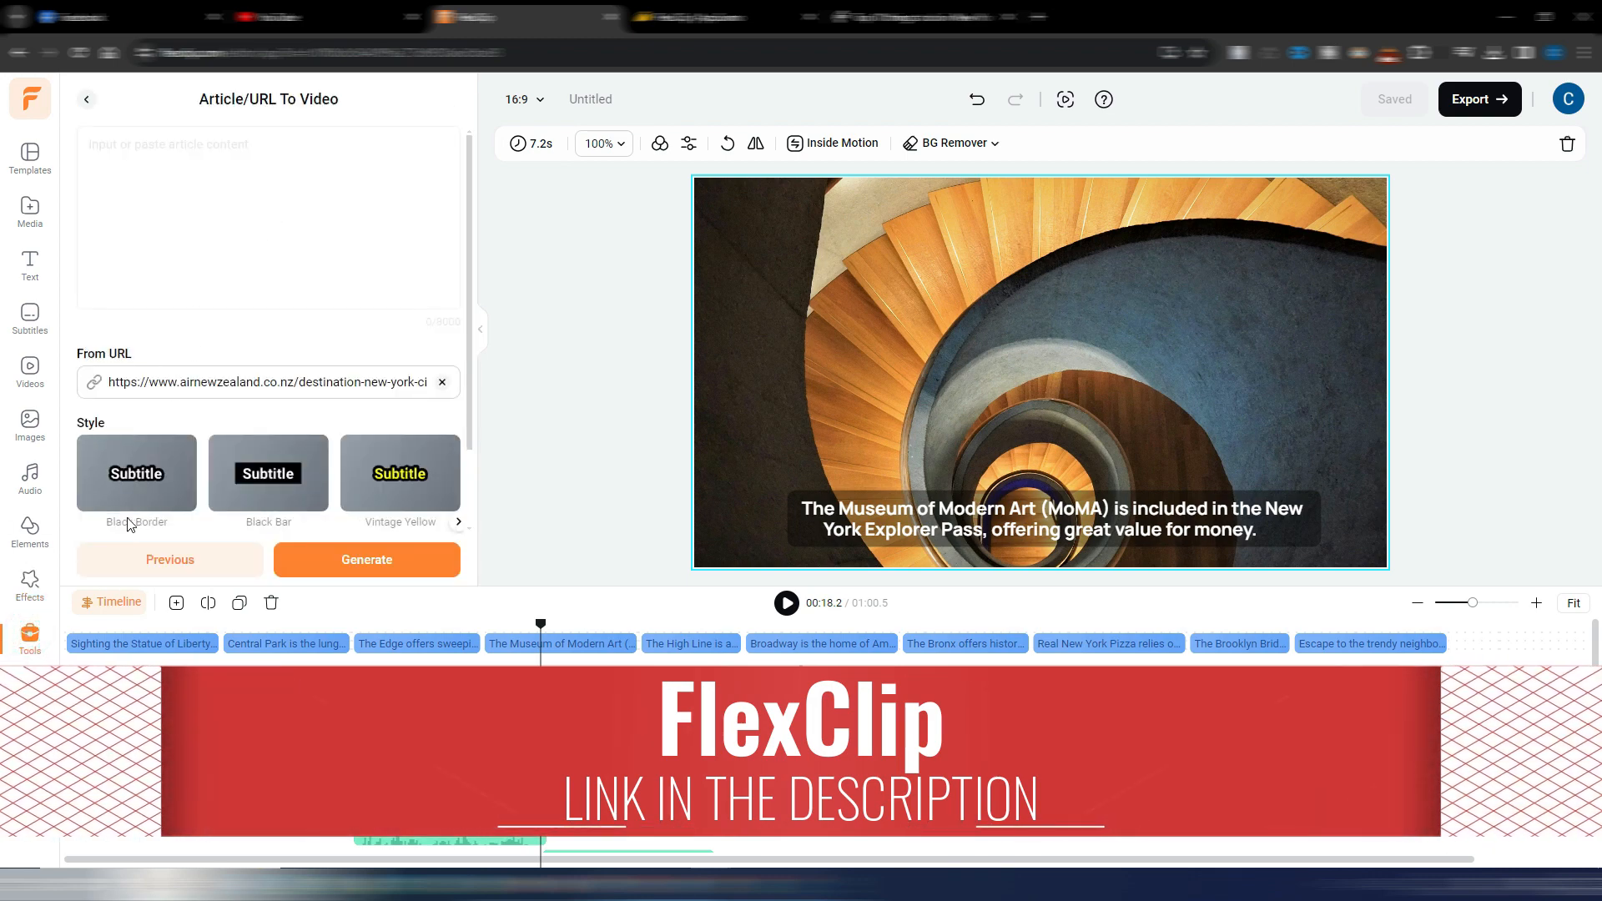
left_click(87, 99)
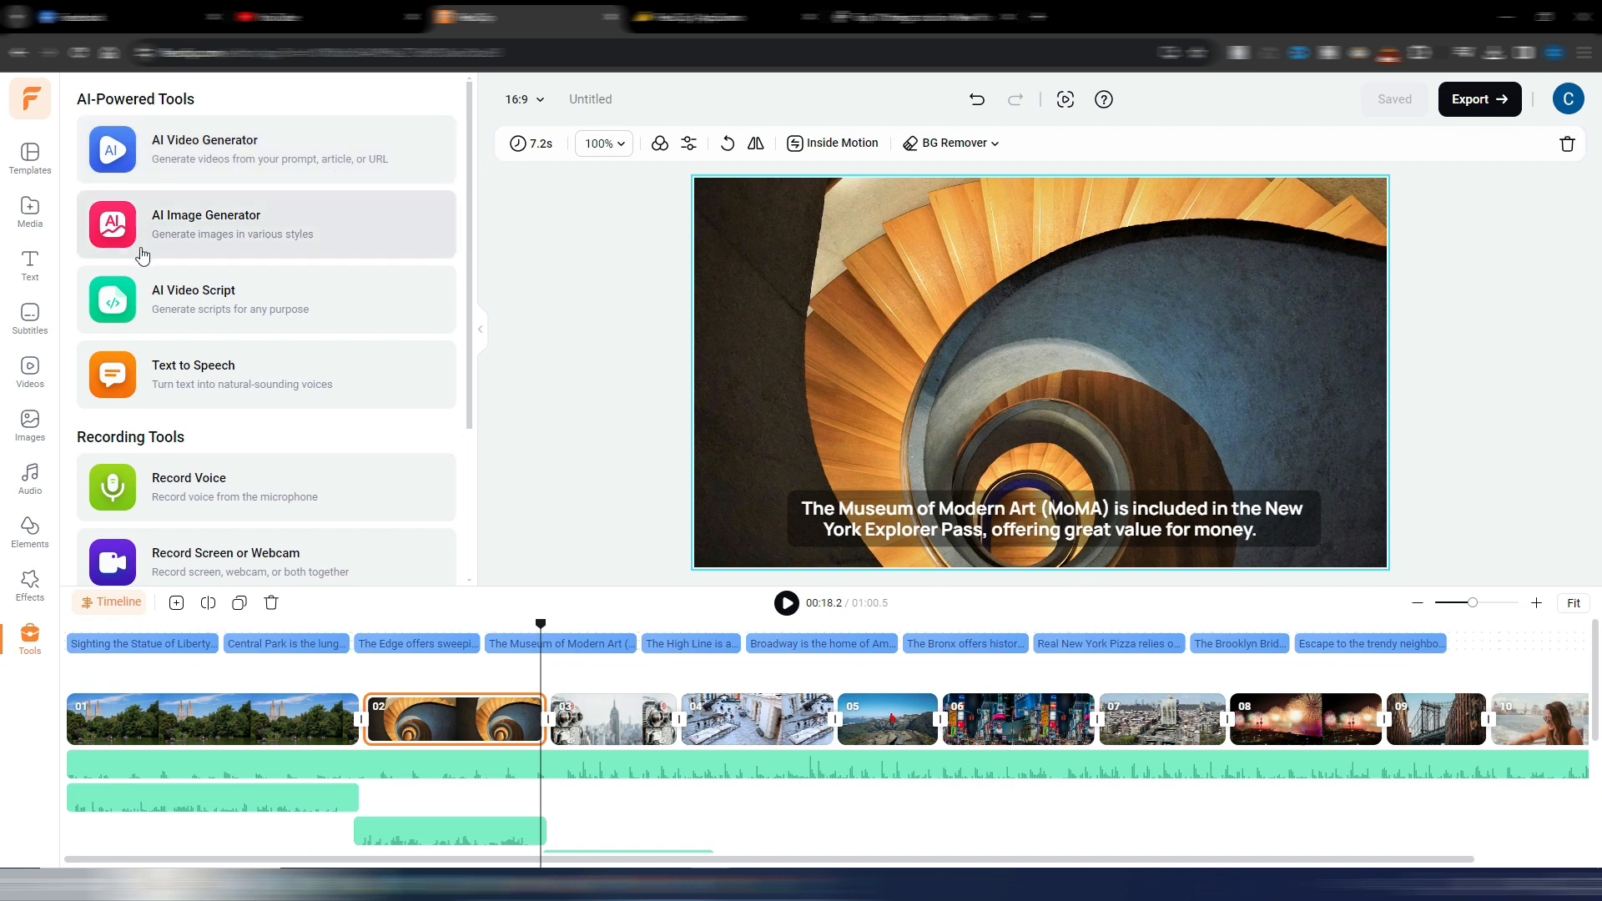
left_click(283, 217)
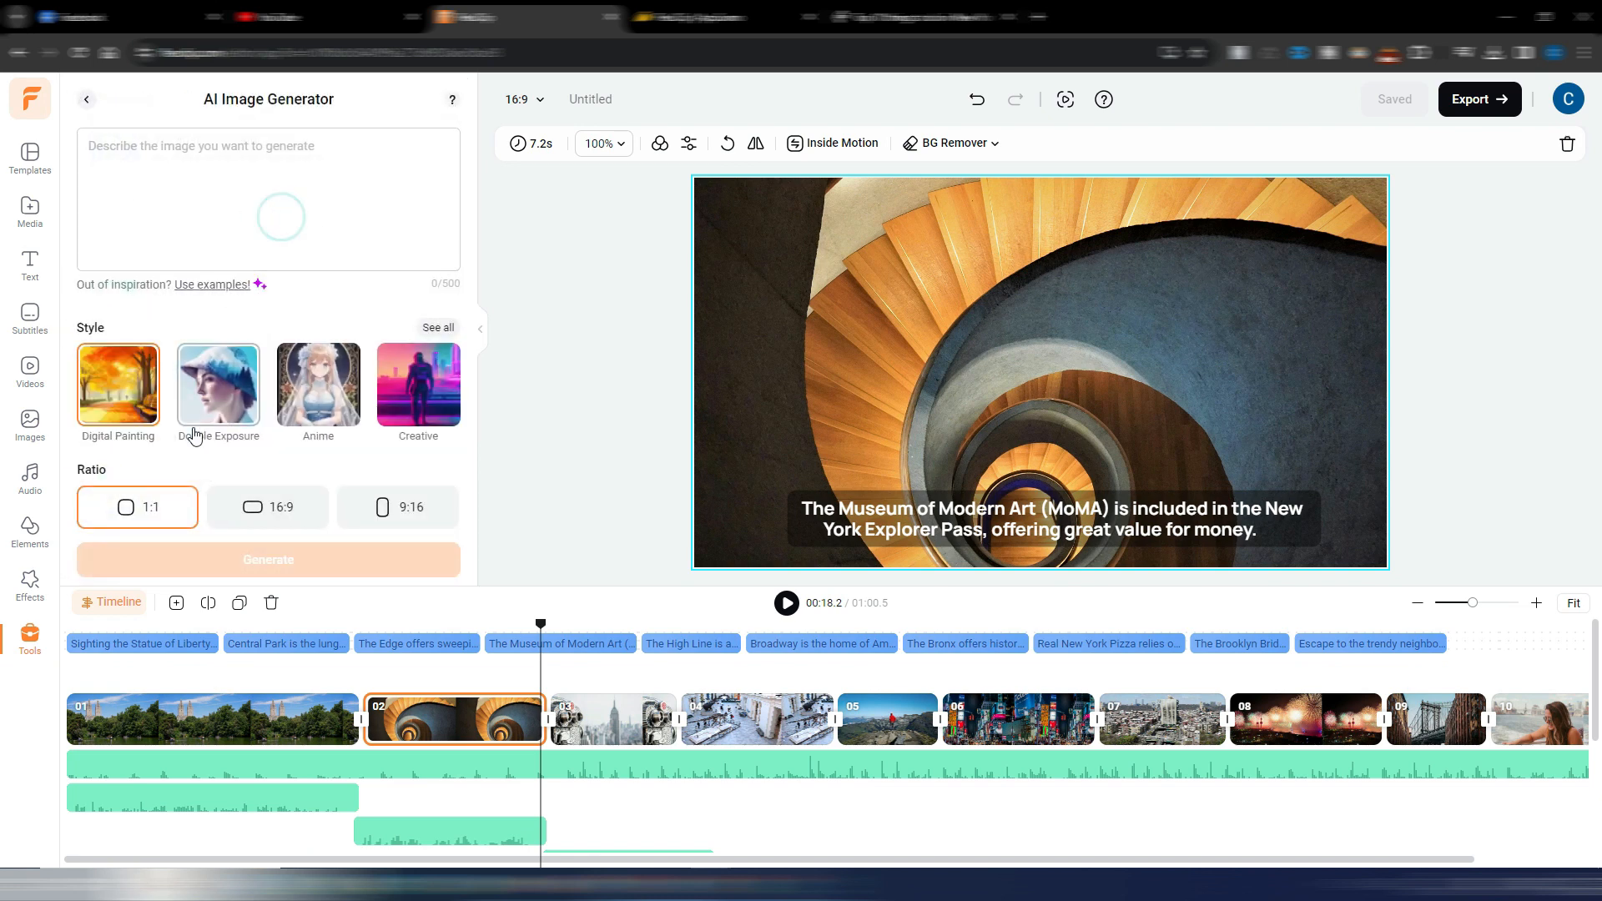
left_click(86, 100)
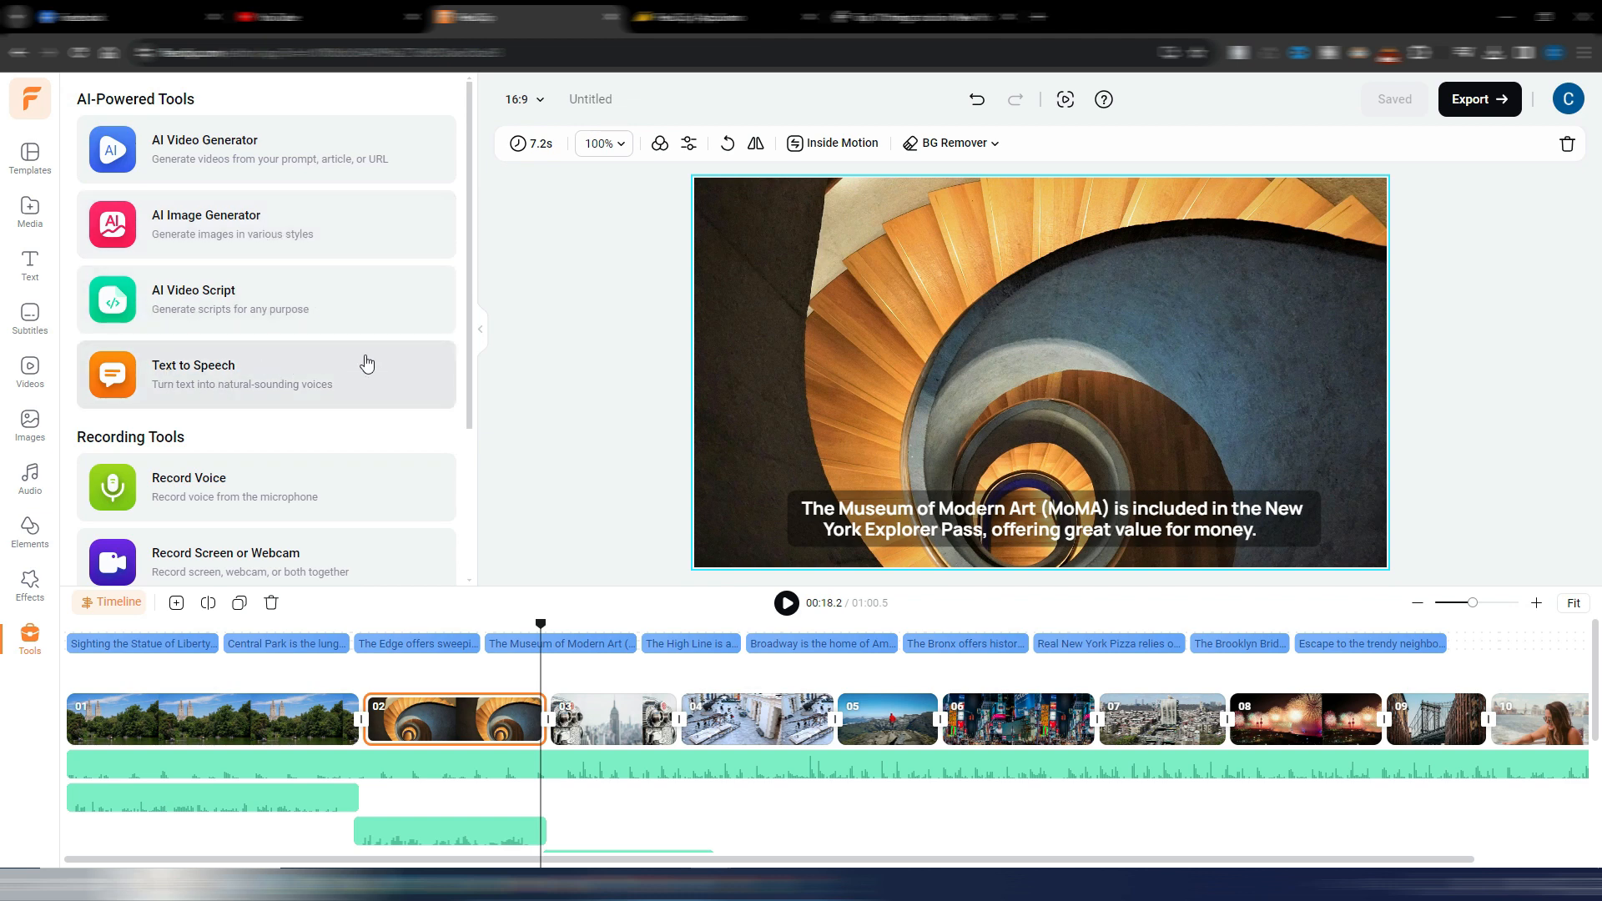
scroll(361, 358, "down", 2)
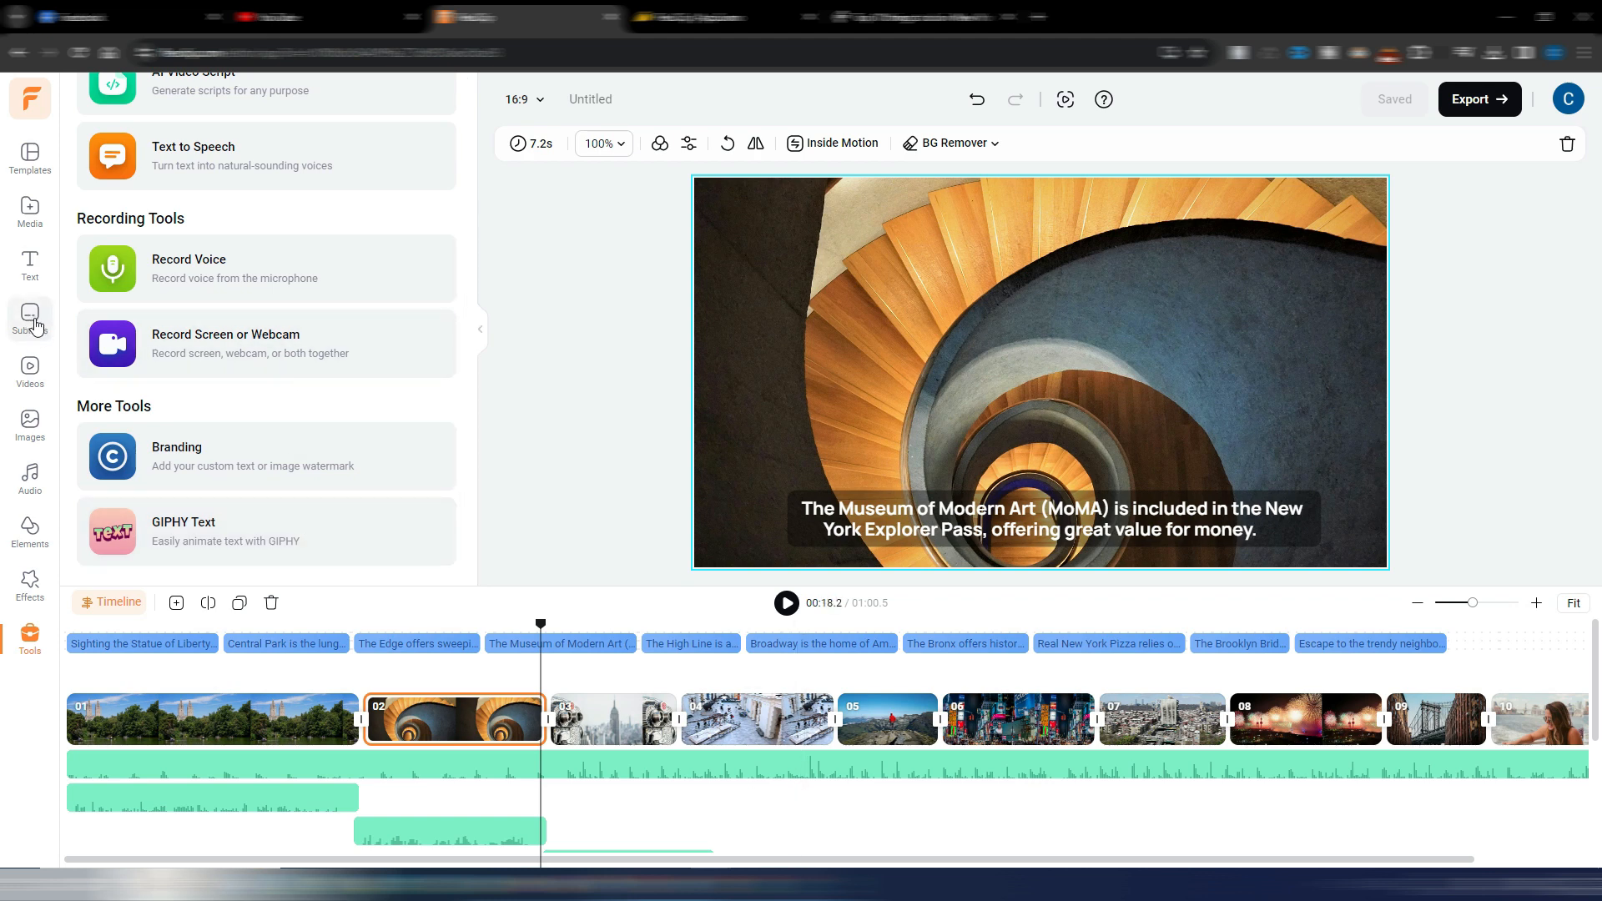
- Find the 46-second green-screen clip of the man in a suit and insert it as the third scene
left_click(32, 370)
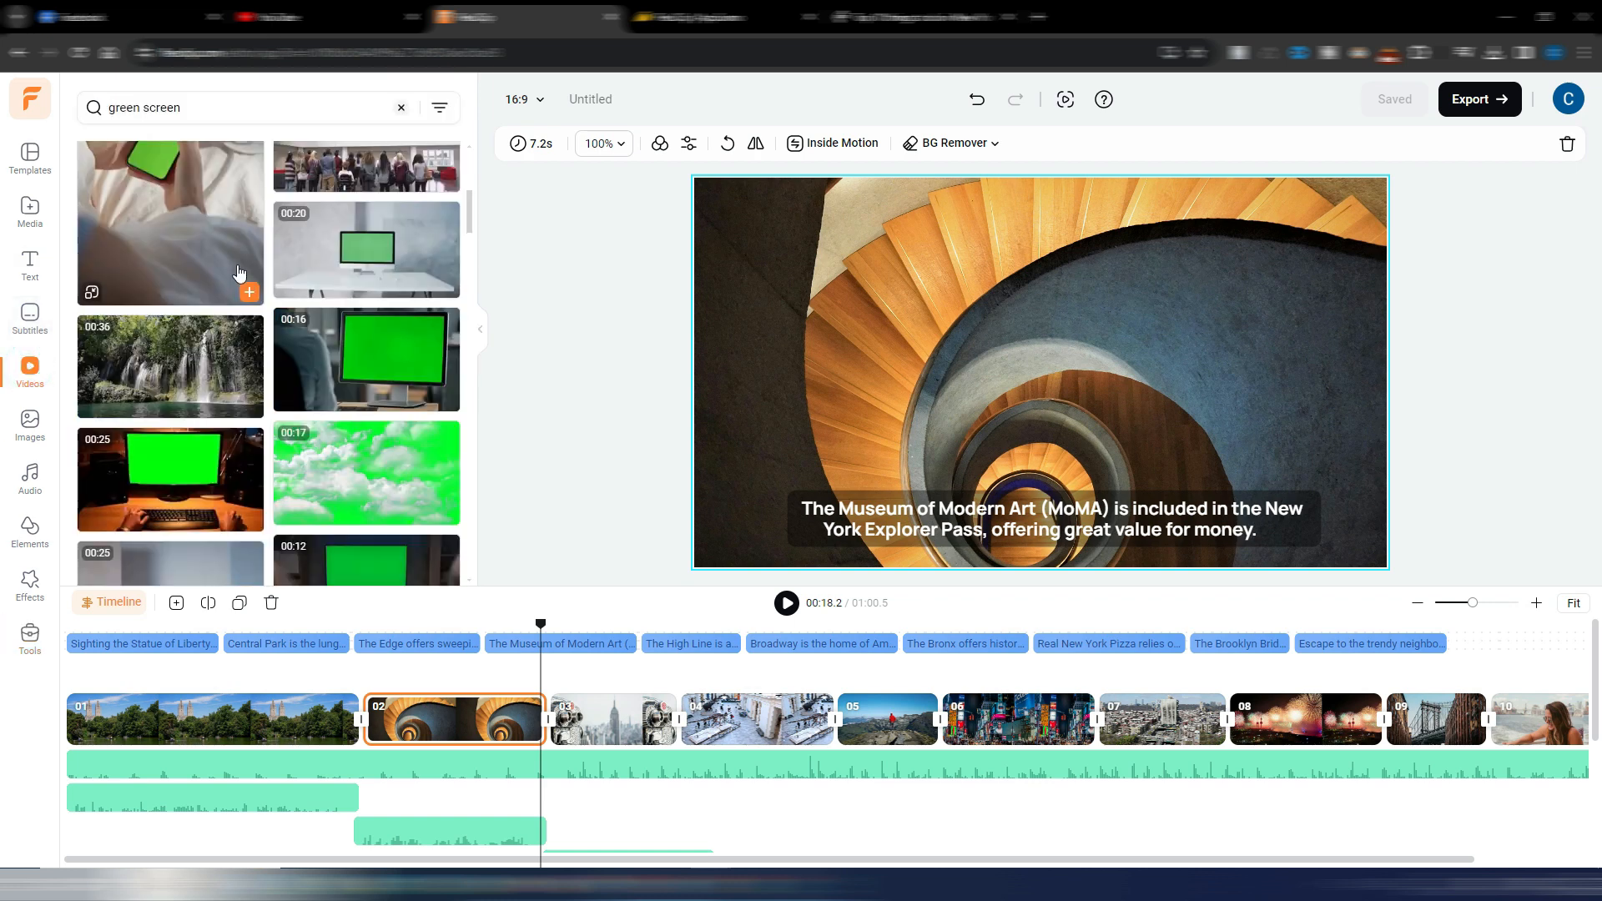
scroll(237, 273, "down", 5)
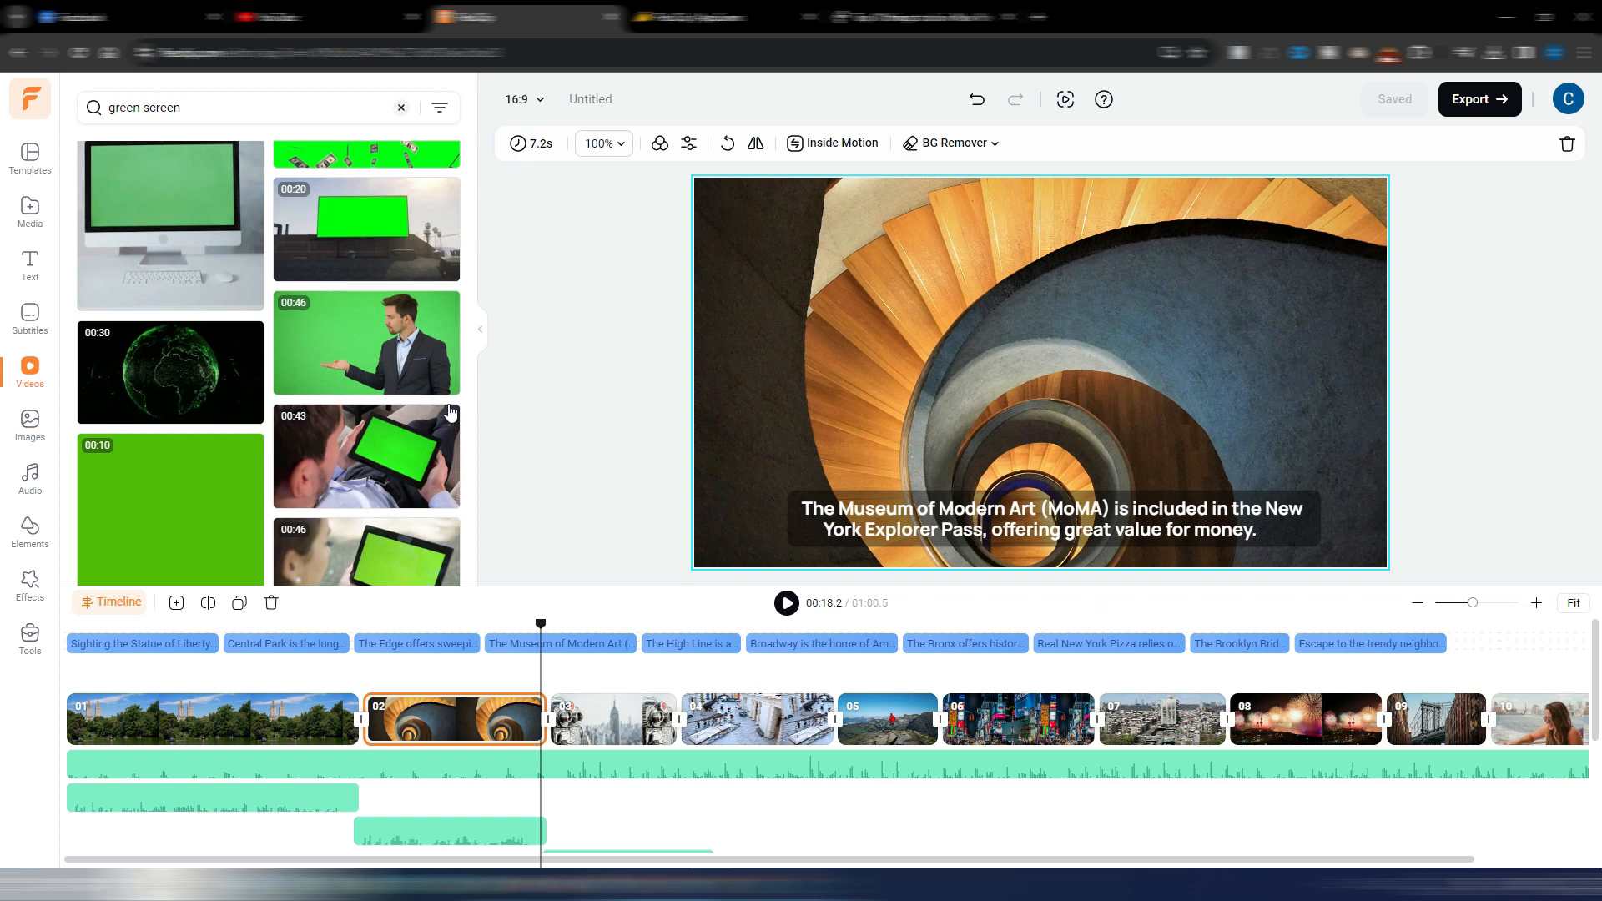
mouse_move(367, 342)
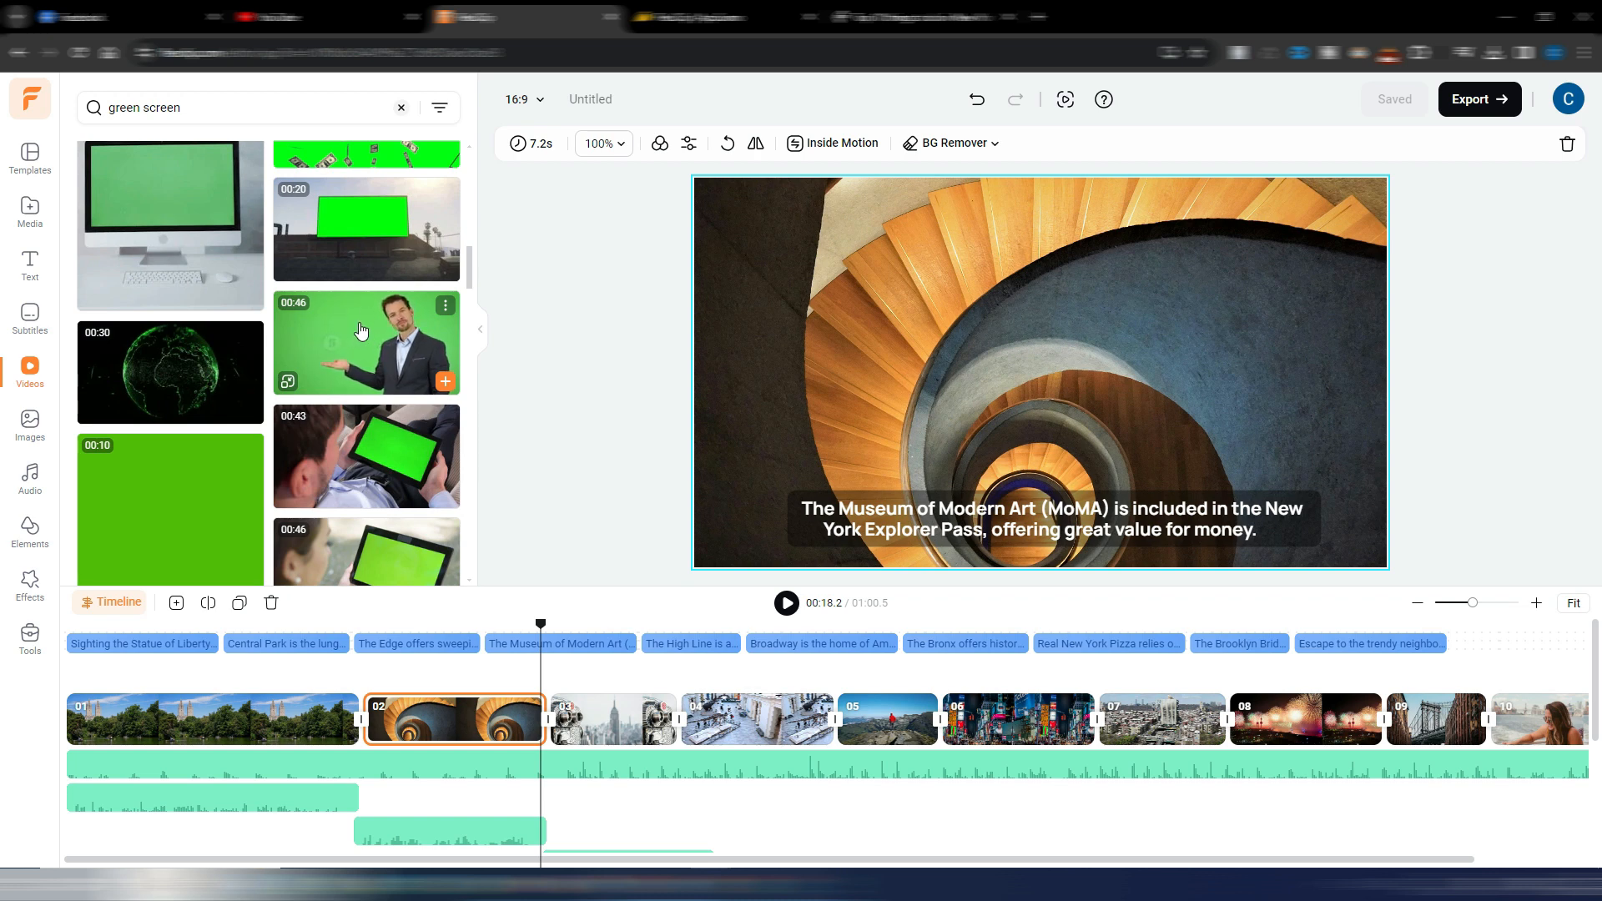
left_click_drag(446, 382, 563, 682)
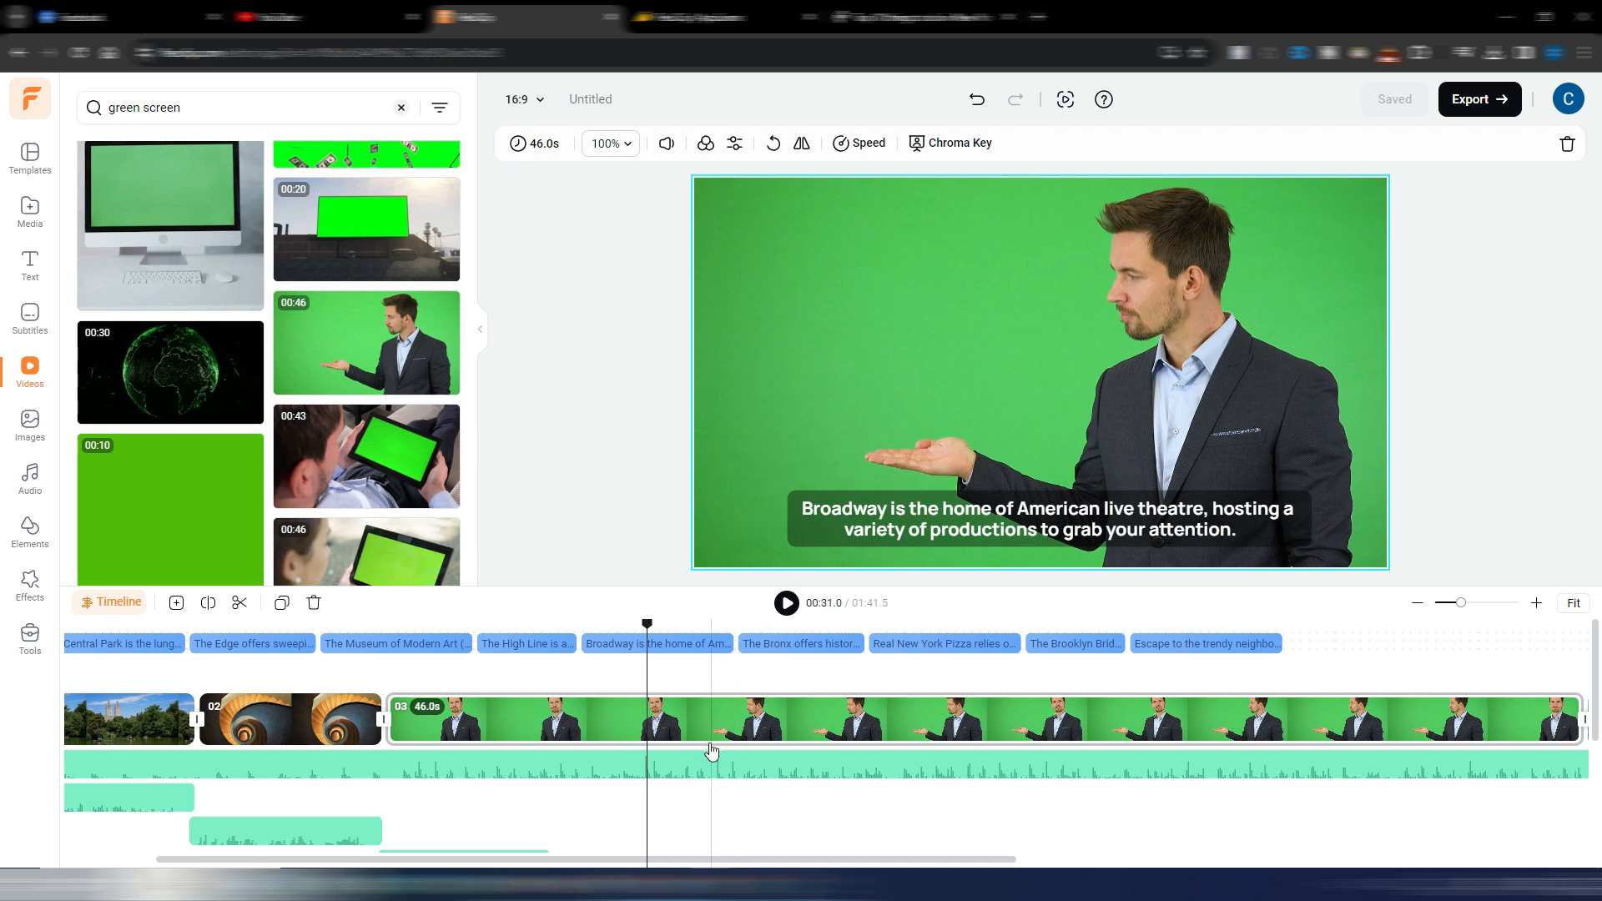
- Apply Chroma Key to the presenter scene, sampling its green backdrop and raising the intensity above 10
left_click(968, 148)
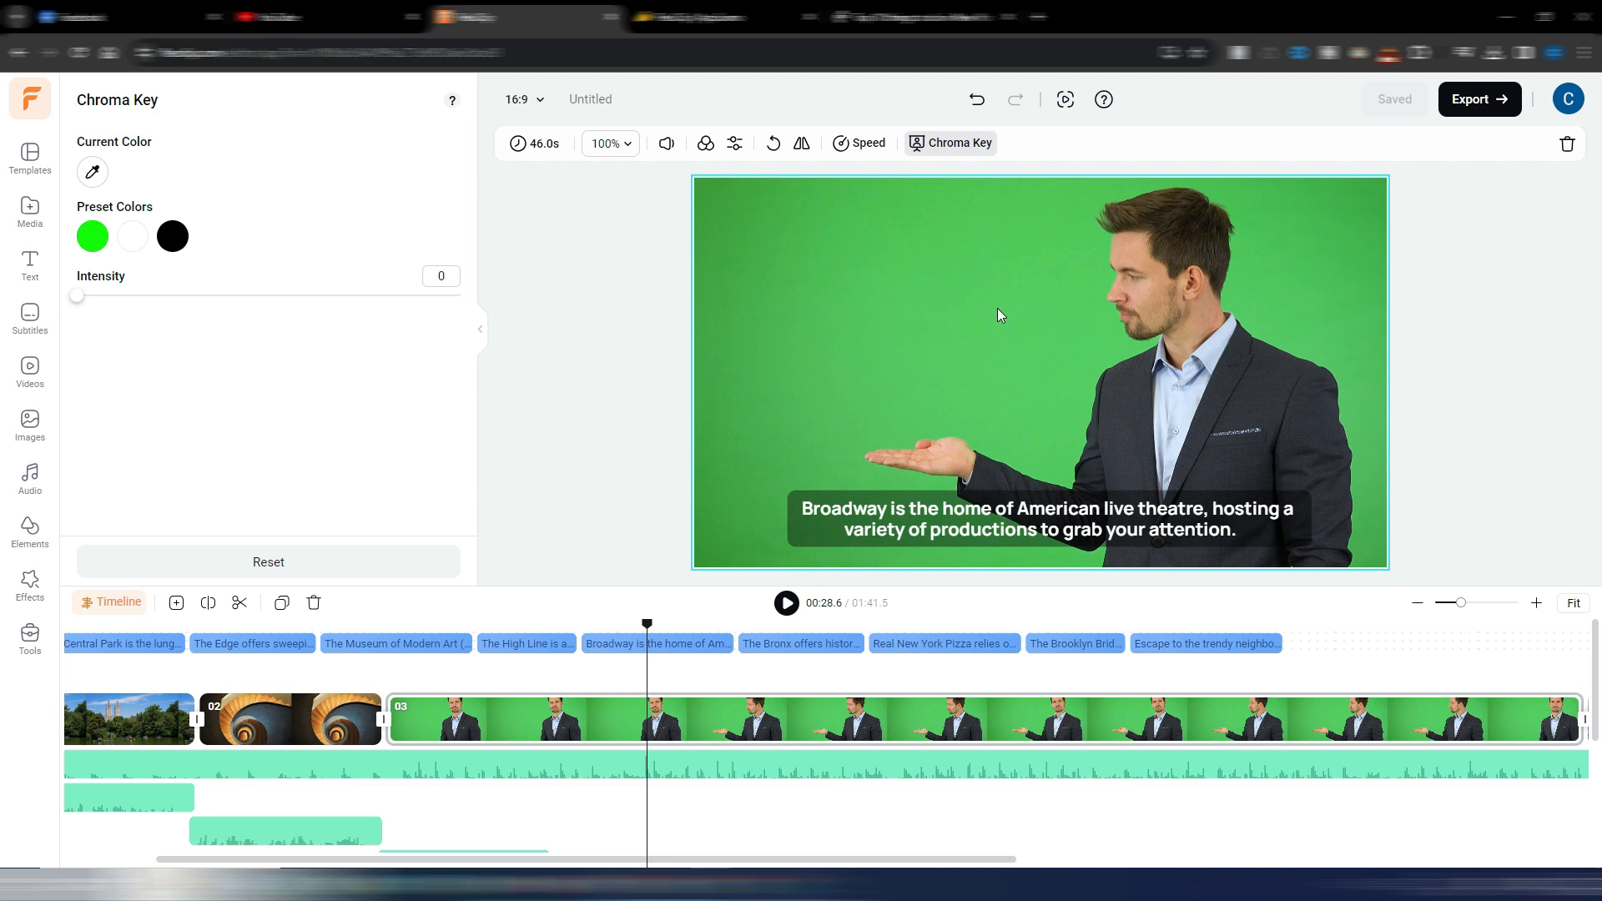
left_click(93, 174)
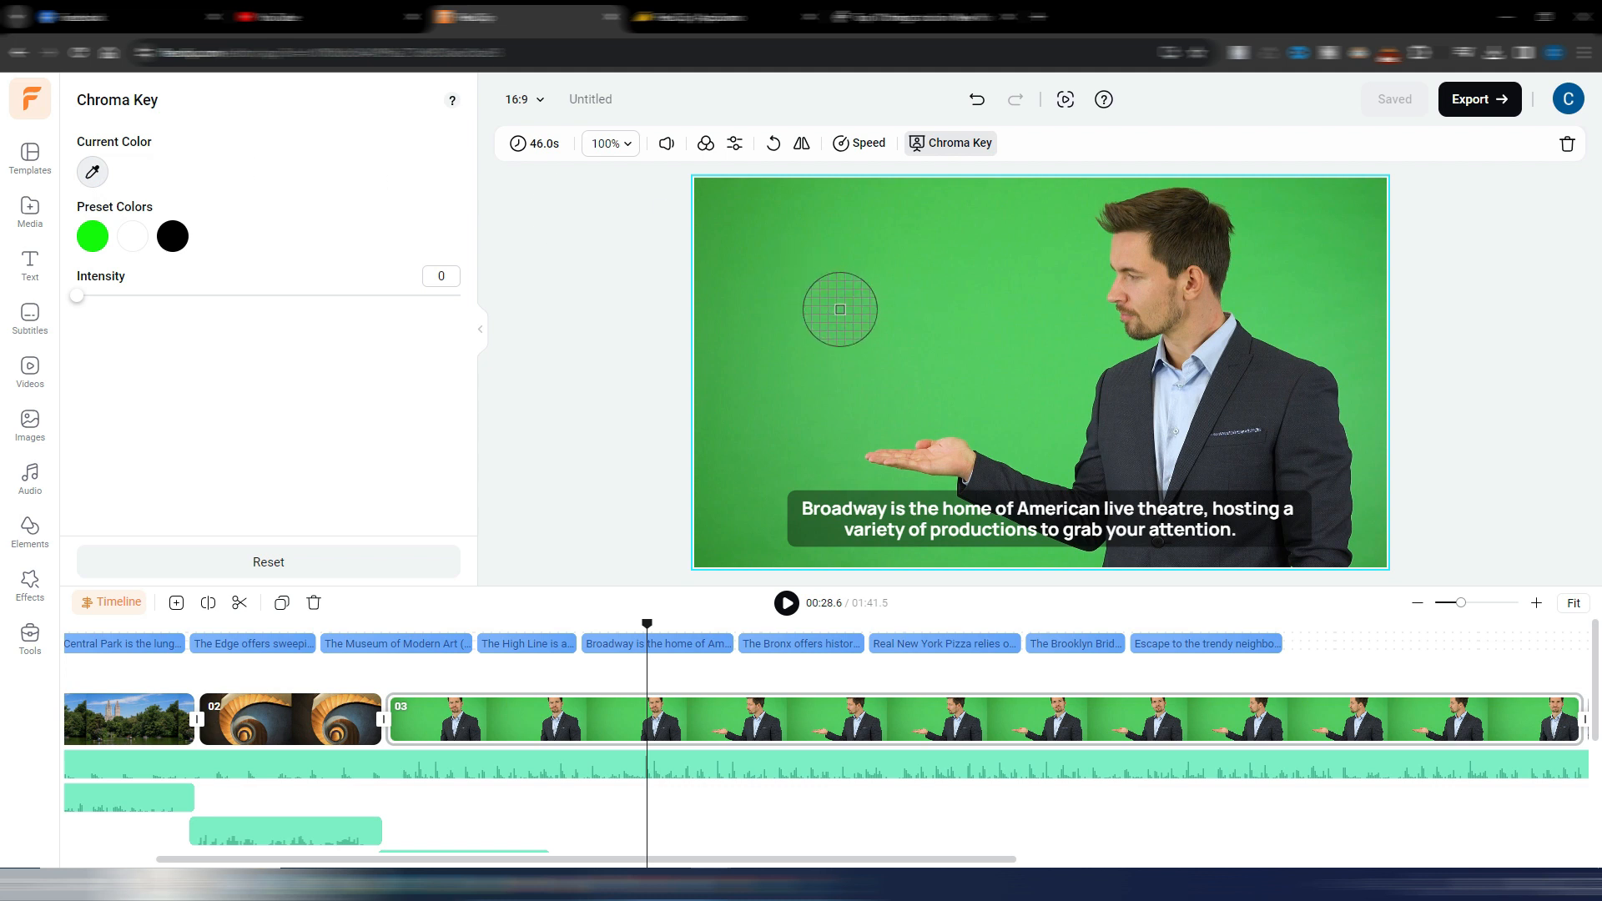
left_click(886, 313)
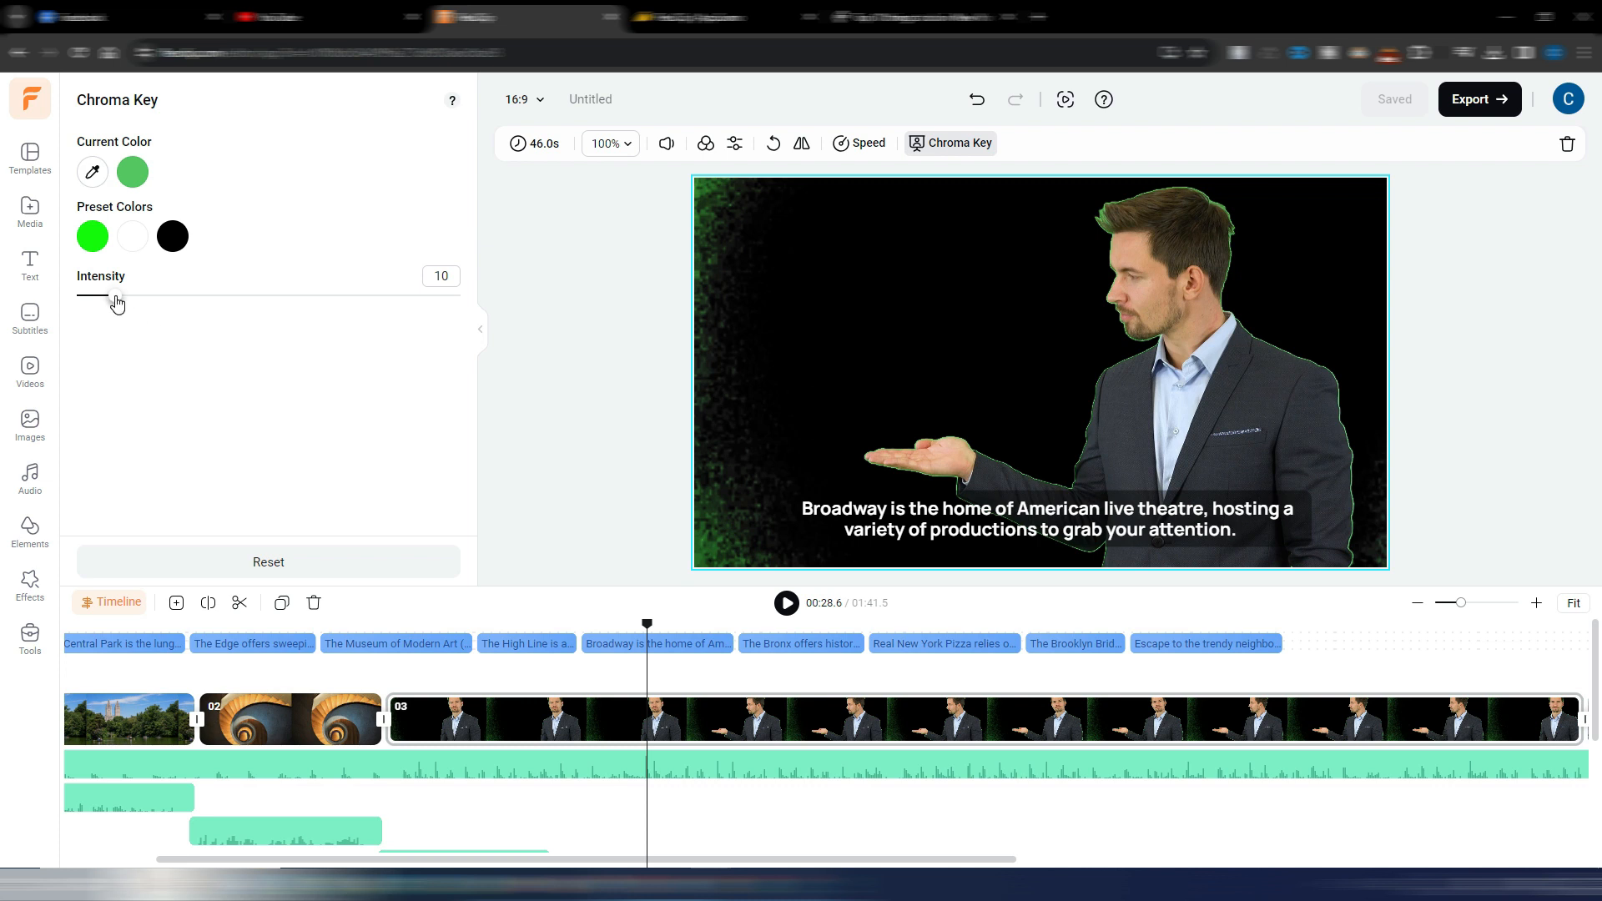
left_click_drag(117, 303, 228, 295)
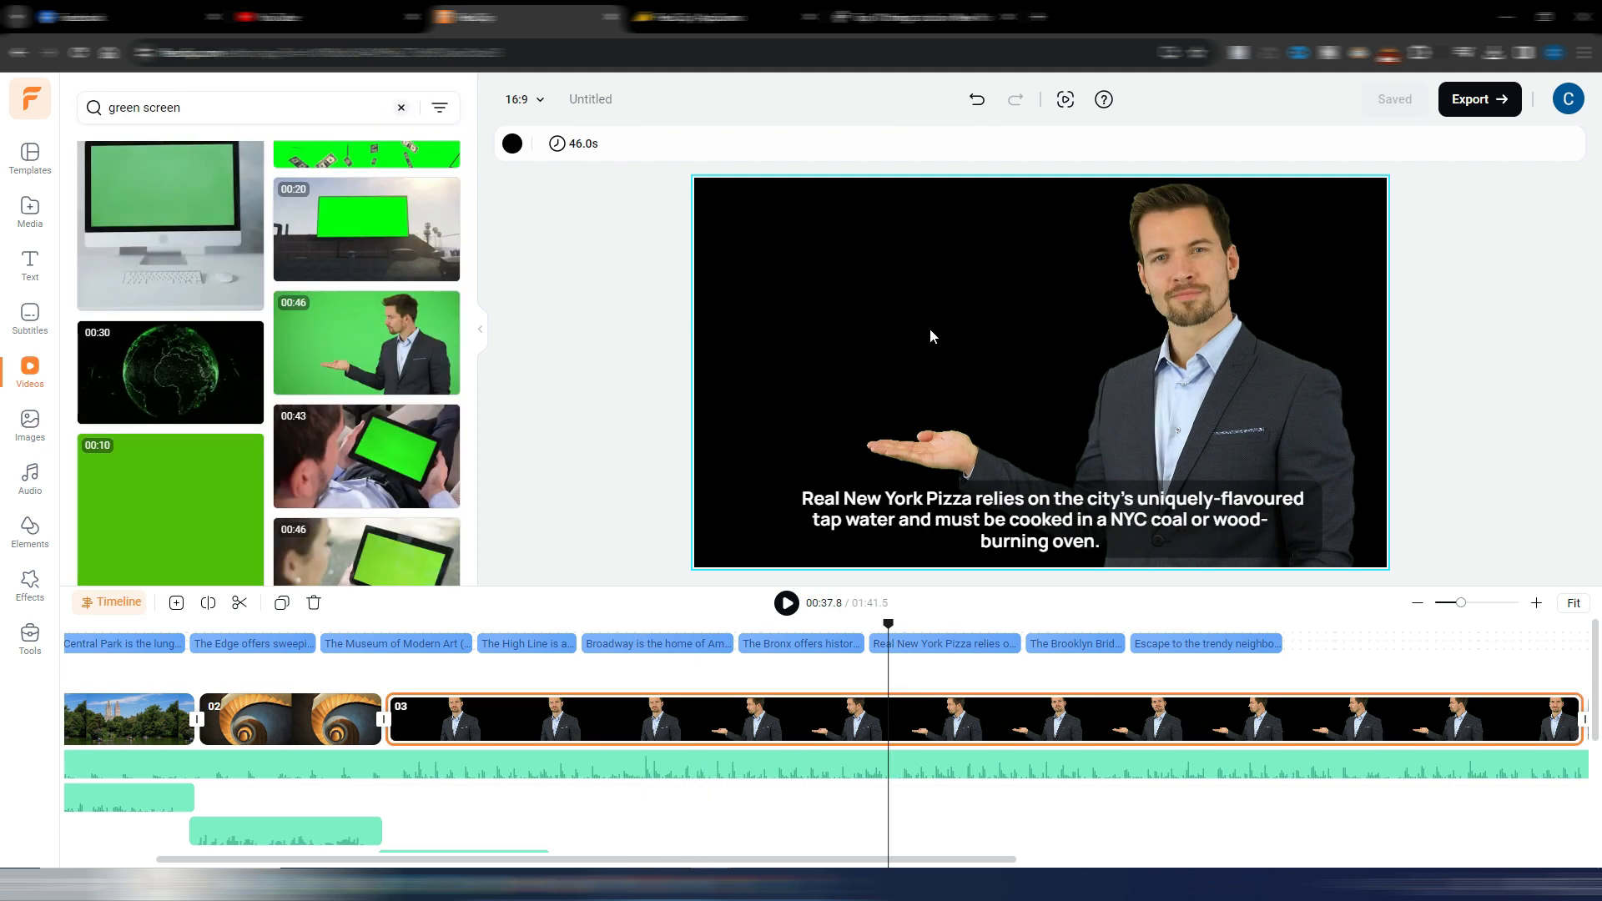
- Detach the keyed presenter from the scene background, then enlarge it and place it in the lower-right corner of the frame
right_click(957, 313)
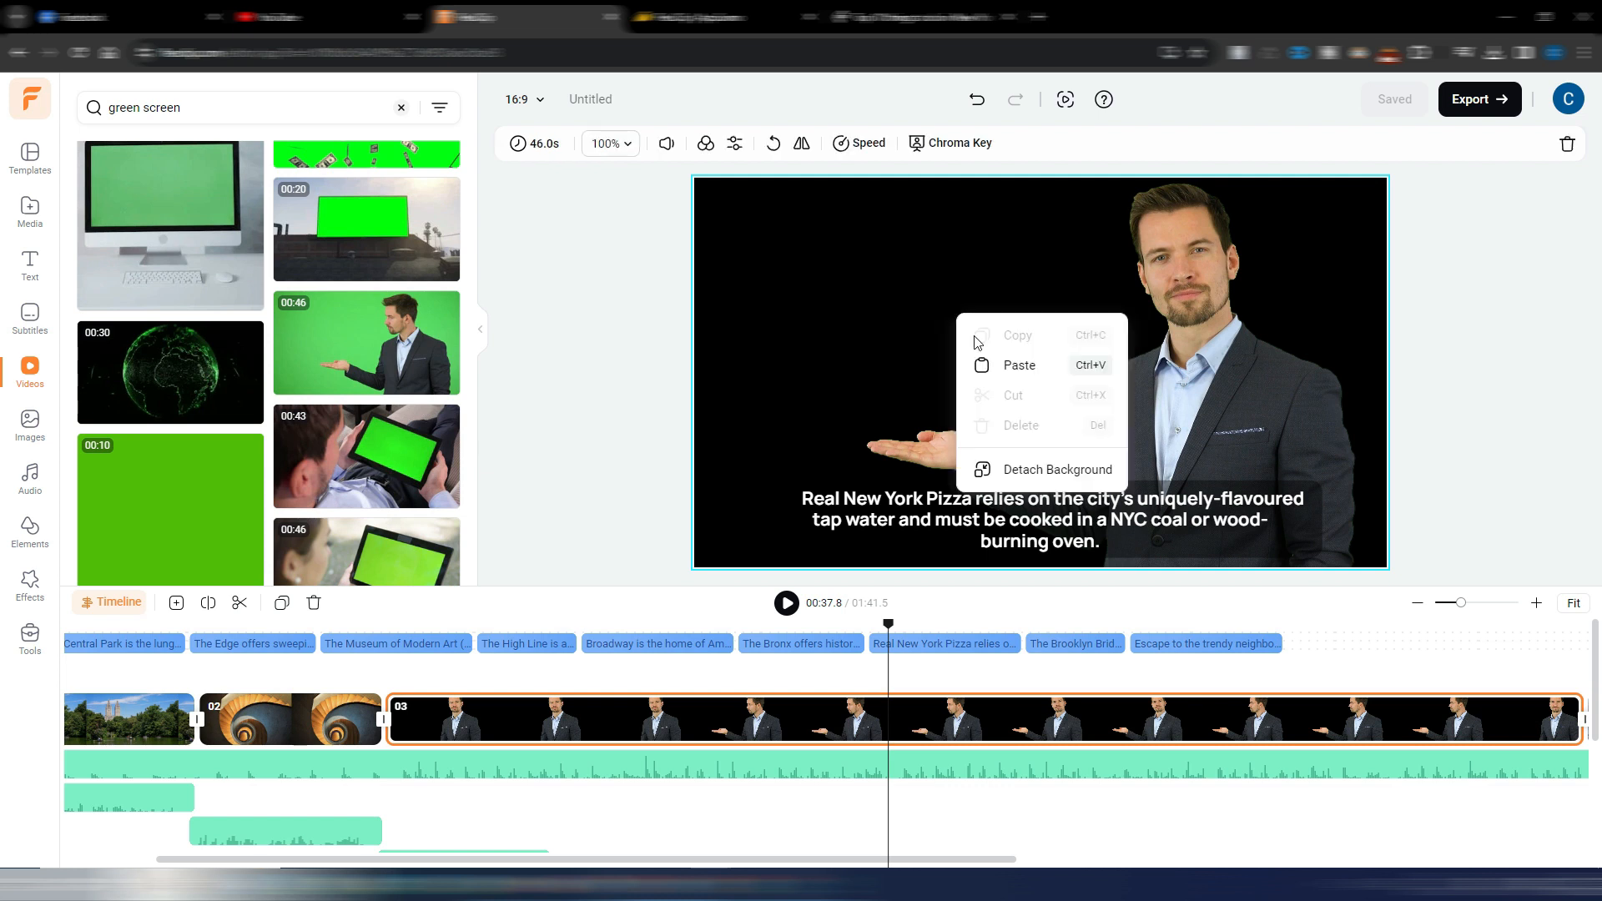
left_click(1069, 472)
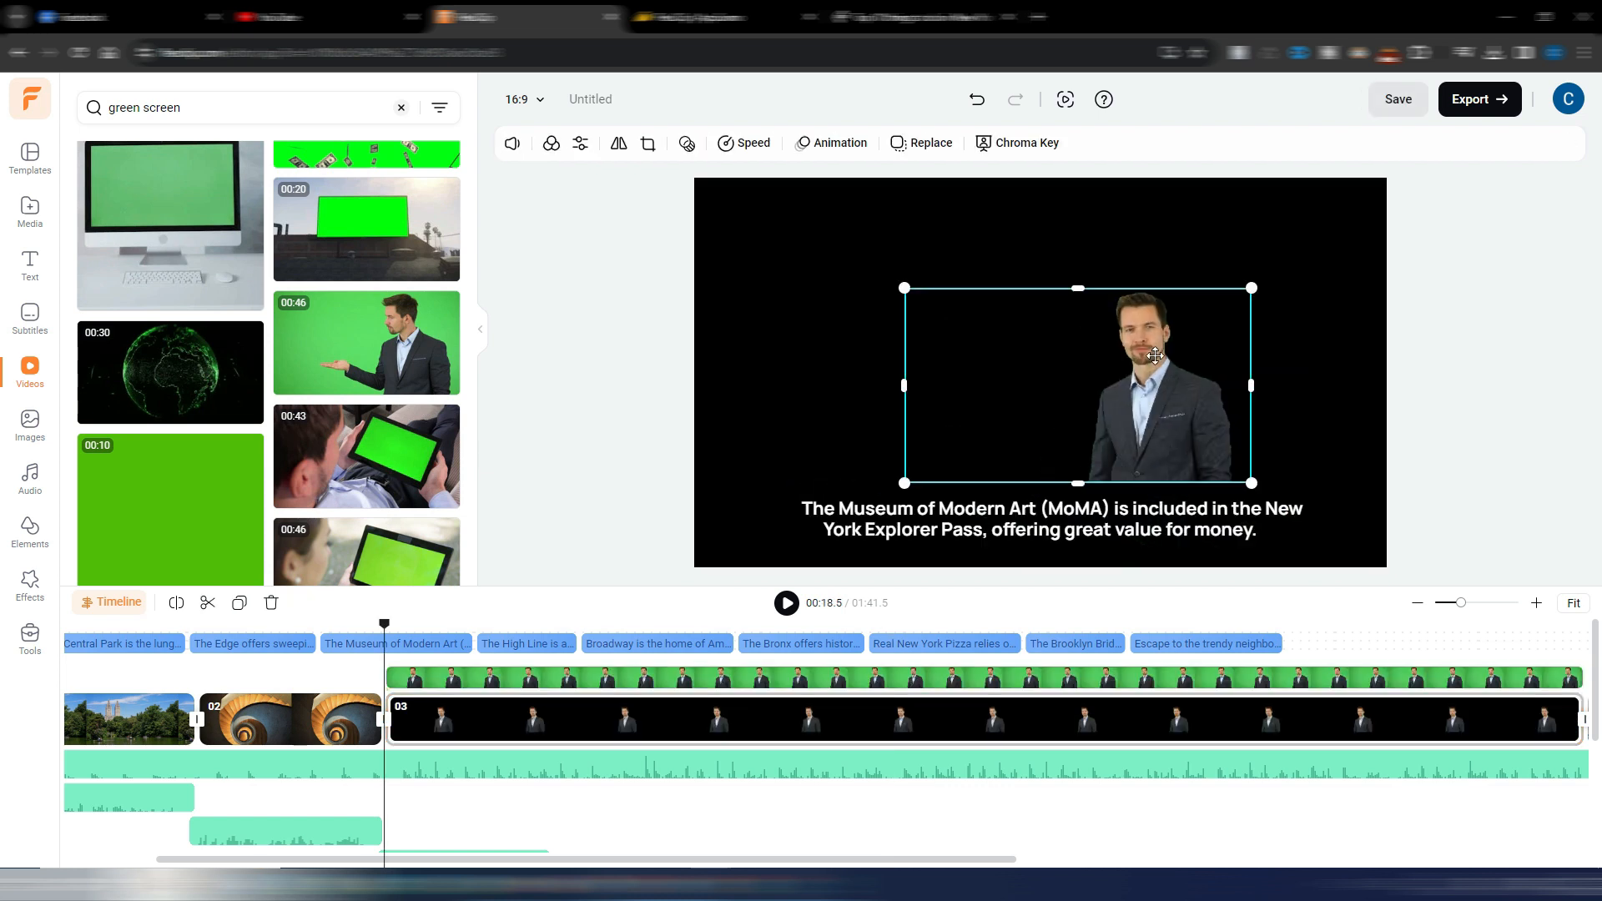
left_click_drag(1135, 368, 1205, 447)
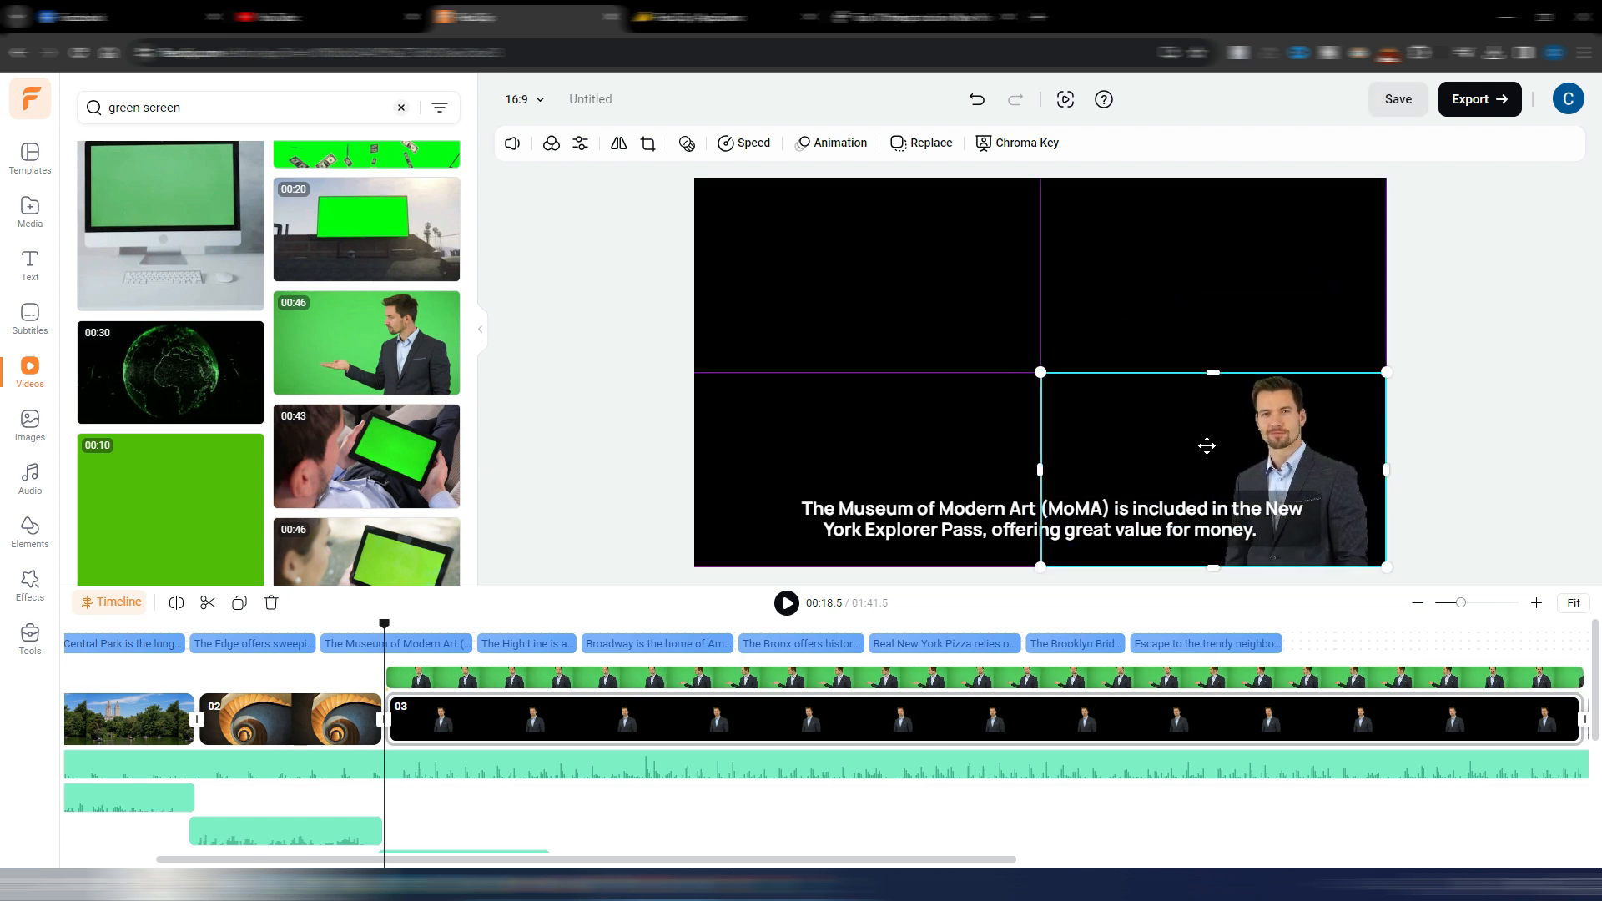
left_click_drag(1041, 361, 879, 253)
mouse_move(1233, 408)
left_mouse_down()
mouse_move(1188, 326)
mouse_move(1256, 415)
left_mouse_up()
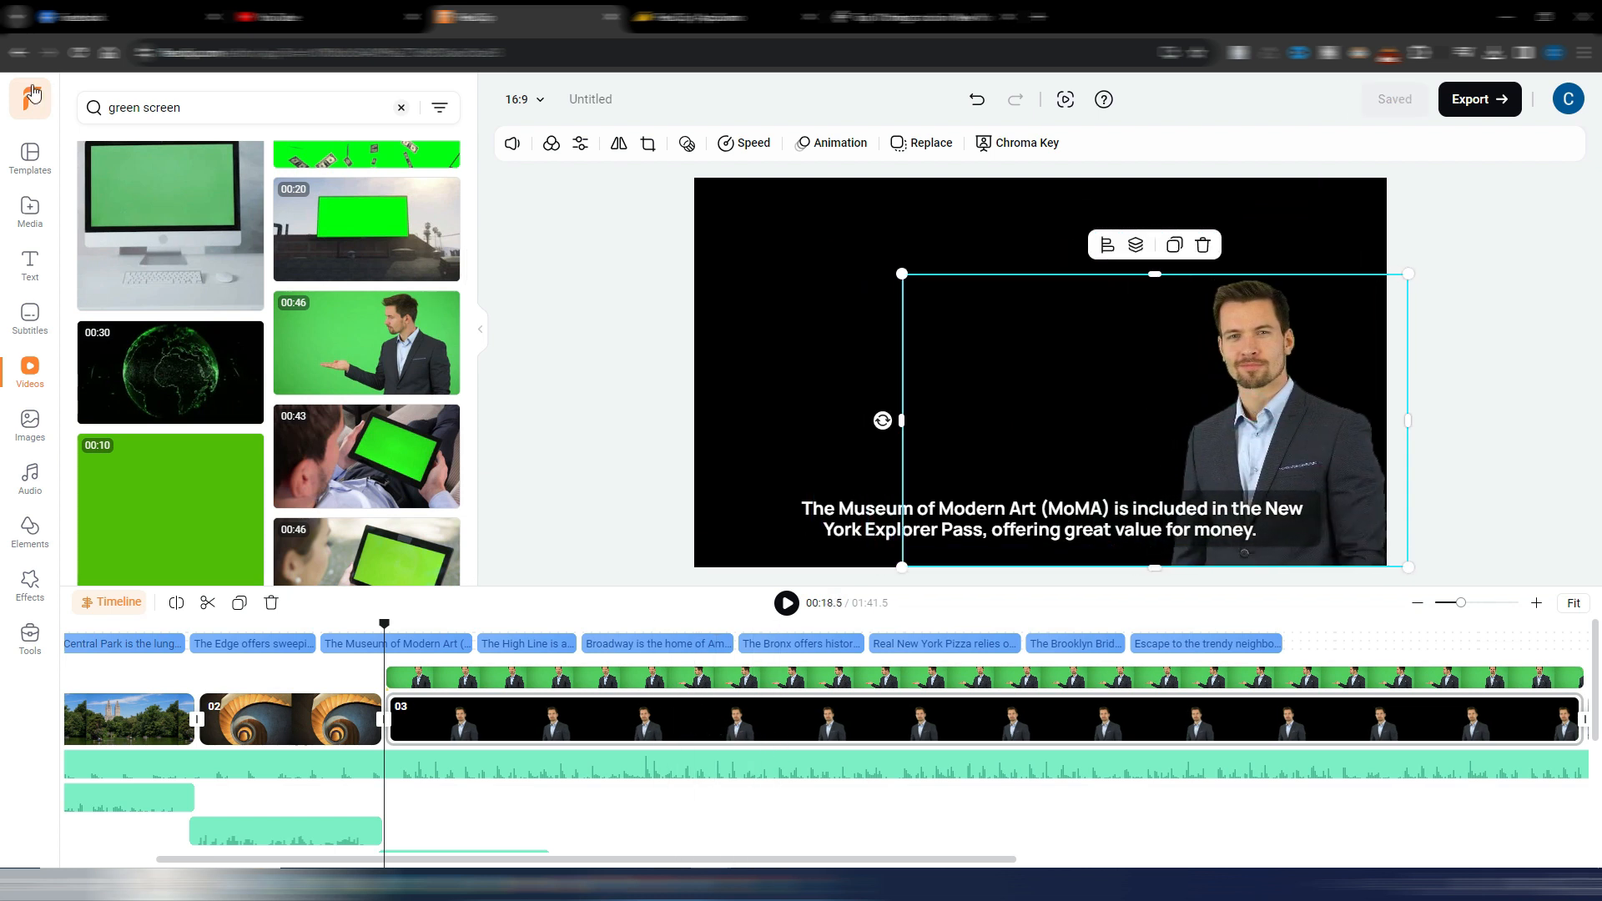
- Clear the video search and set the 18-second Christmas bauble clip from the Holiday category as the third scene's background
left_click(401, 108)
scroll(164, 402, "down", 5)
scroll(164, 403, "up", 2)
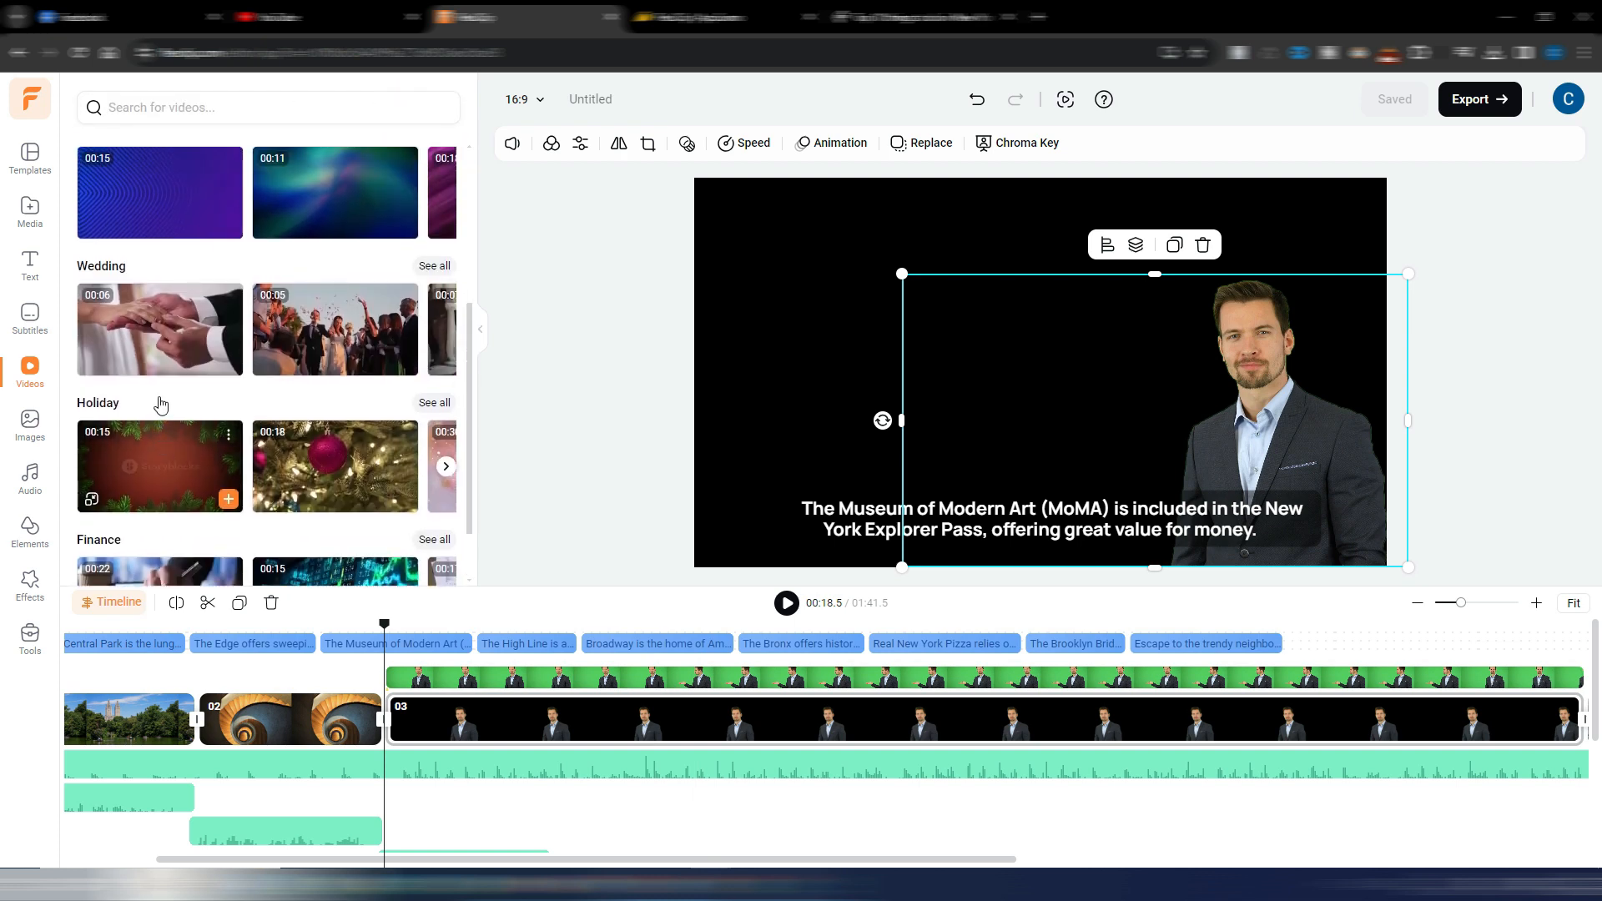
scroll(154, 404, "down", 3)
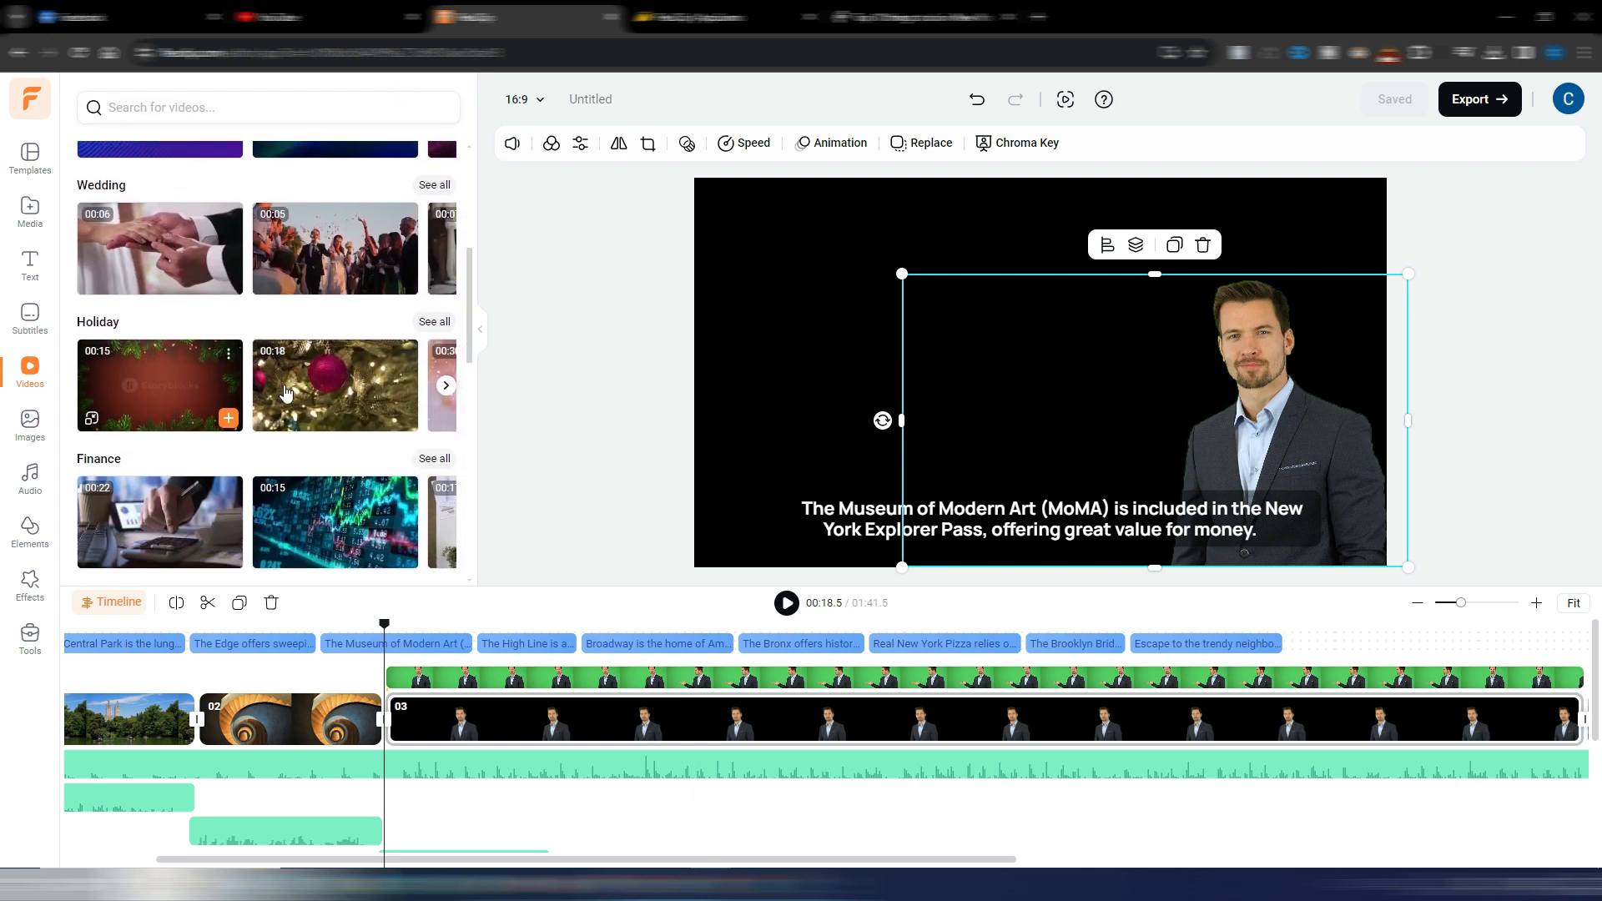
mouse_move(407, 422)
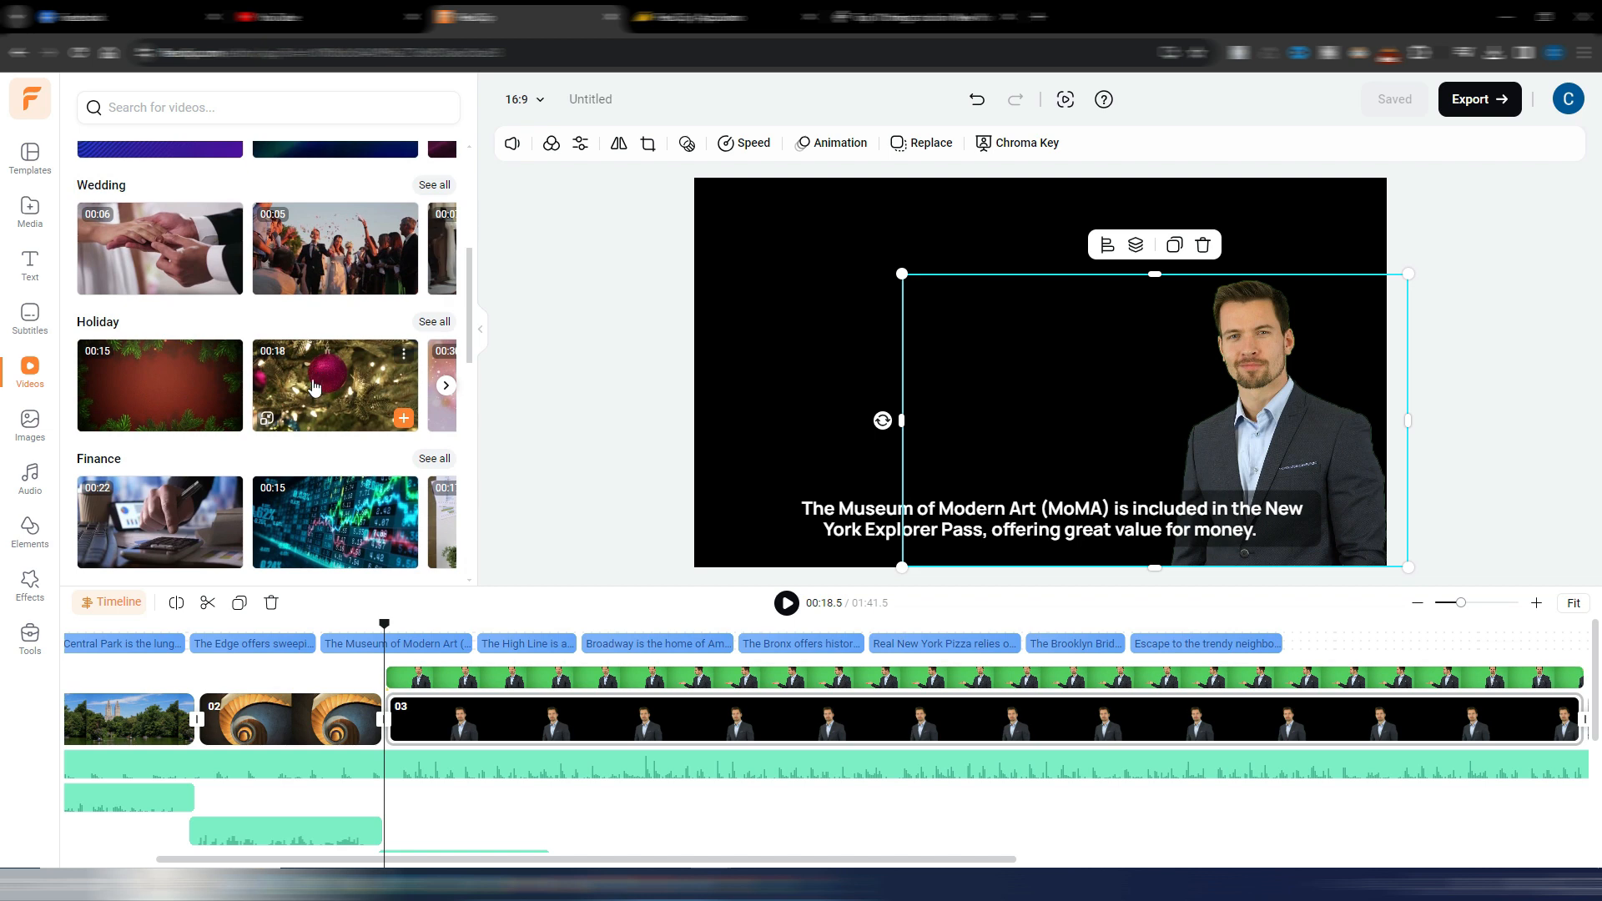
left_click(404, 419)
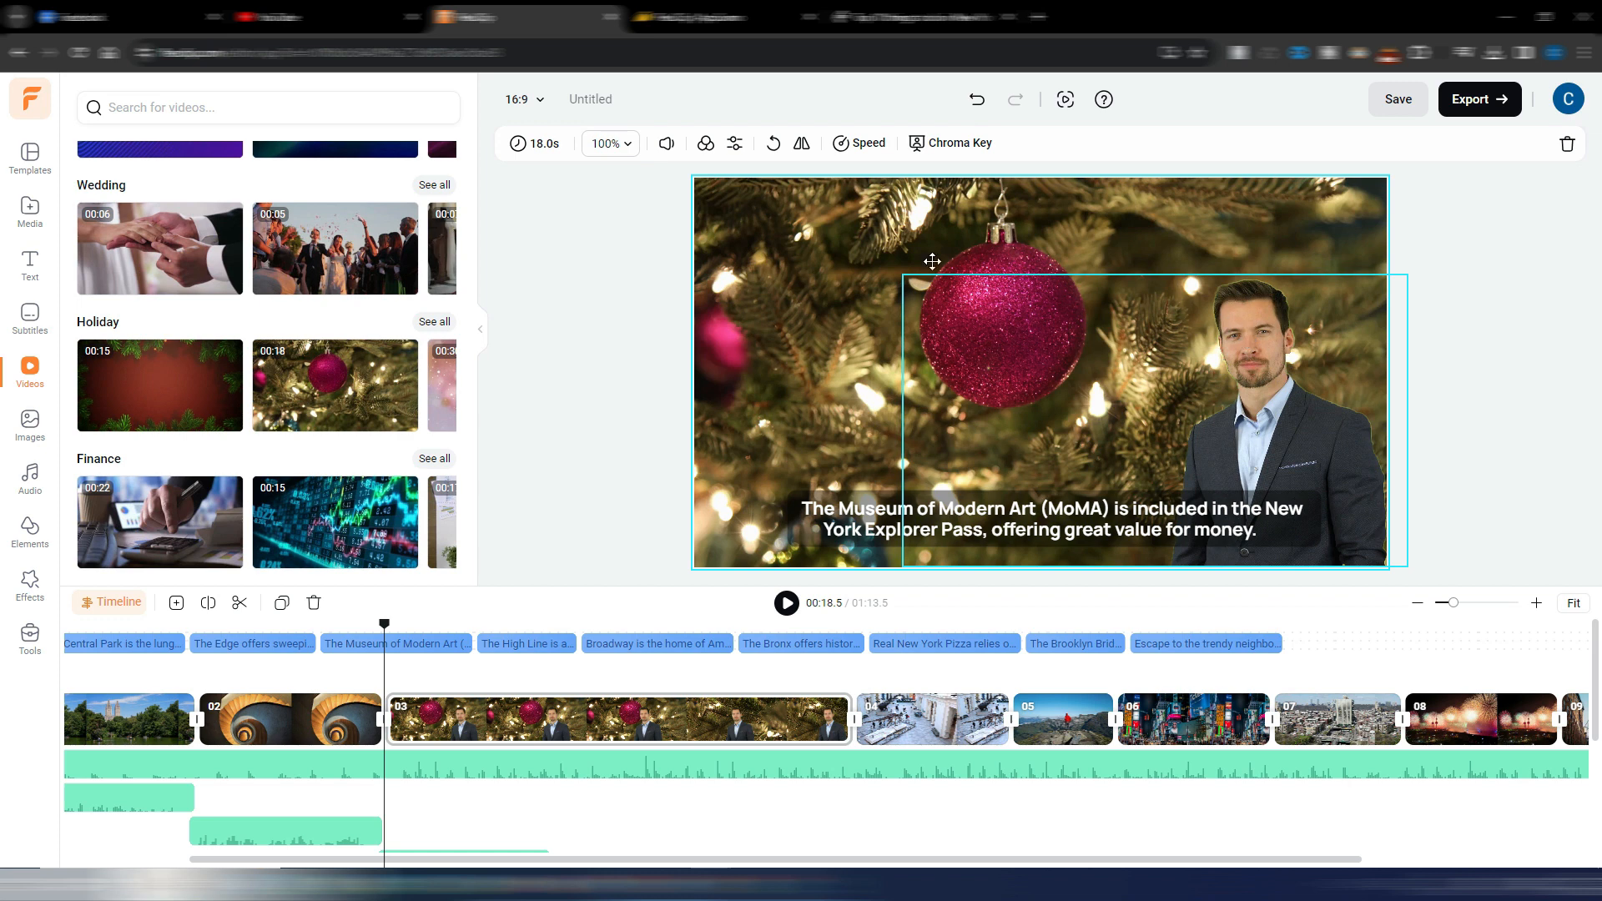
- Enlarge the presenter overlay further toward the upper left of the frame and play the scene briefly
left_click(1043, 341)
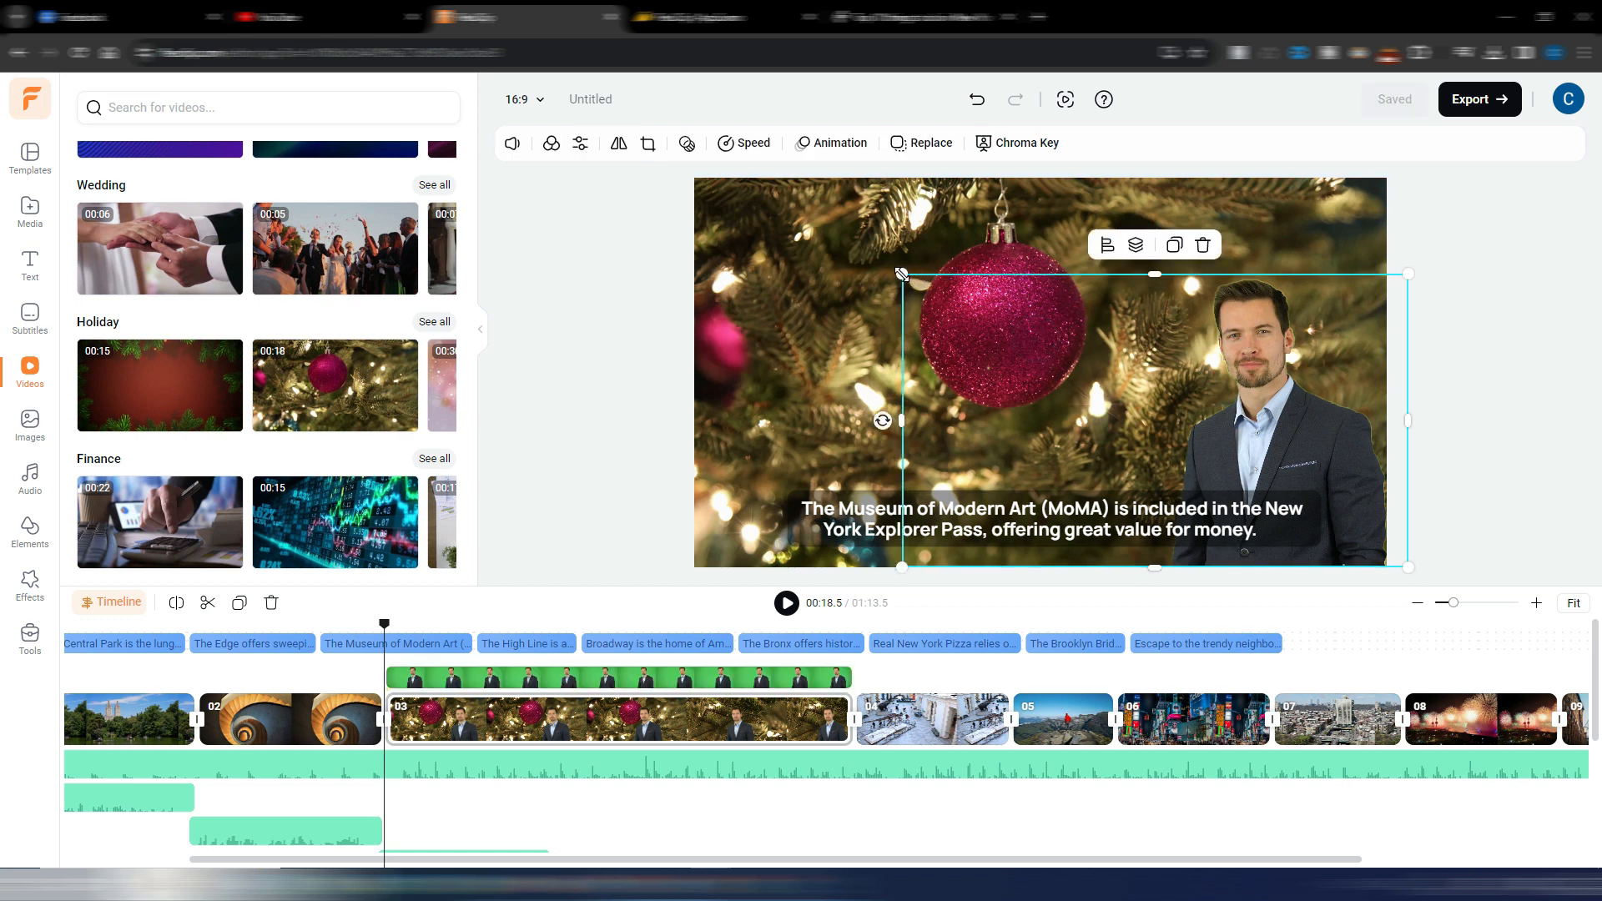
left_click_drag(902, 274, 813, 227)
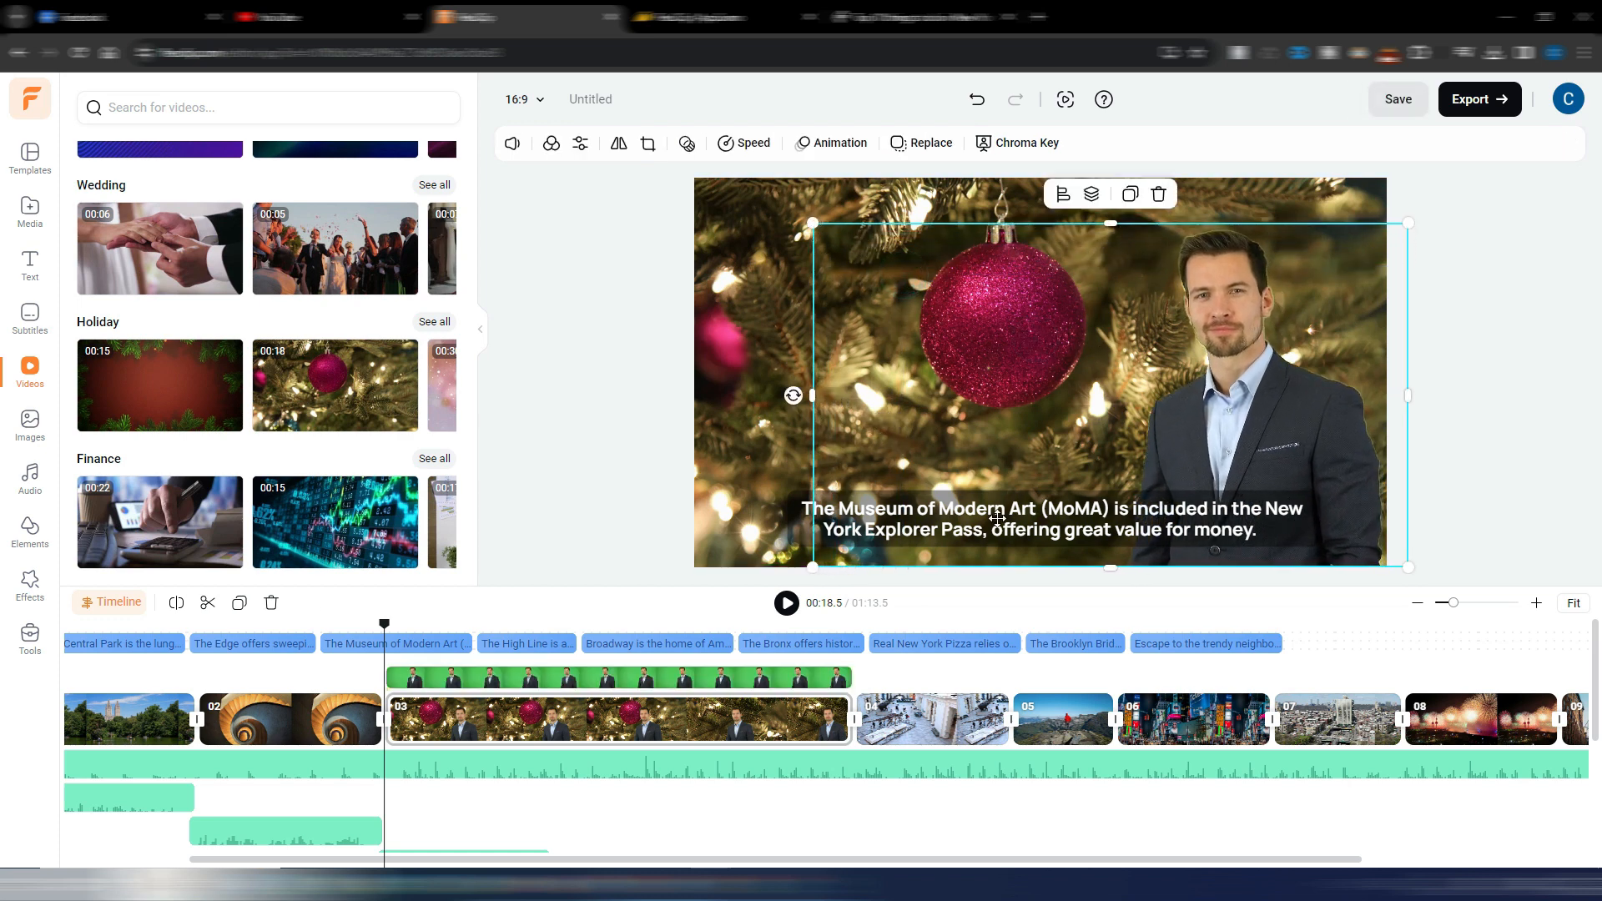
left_click(787, 604)
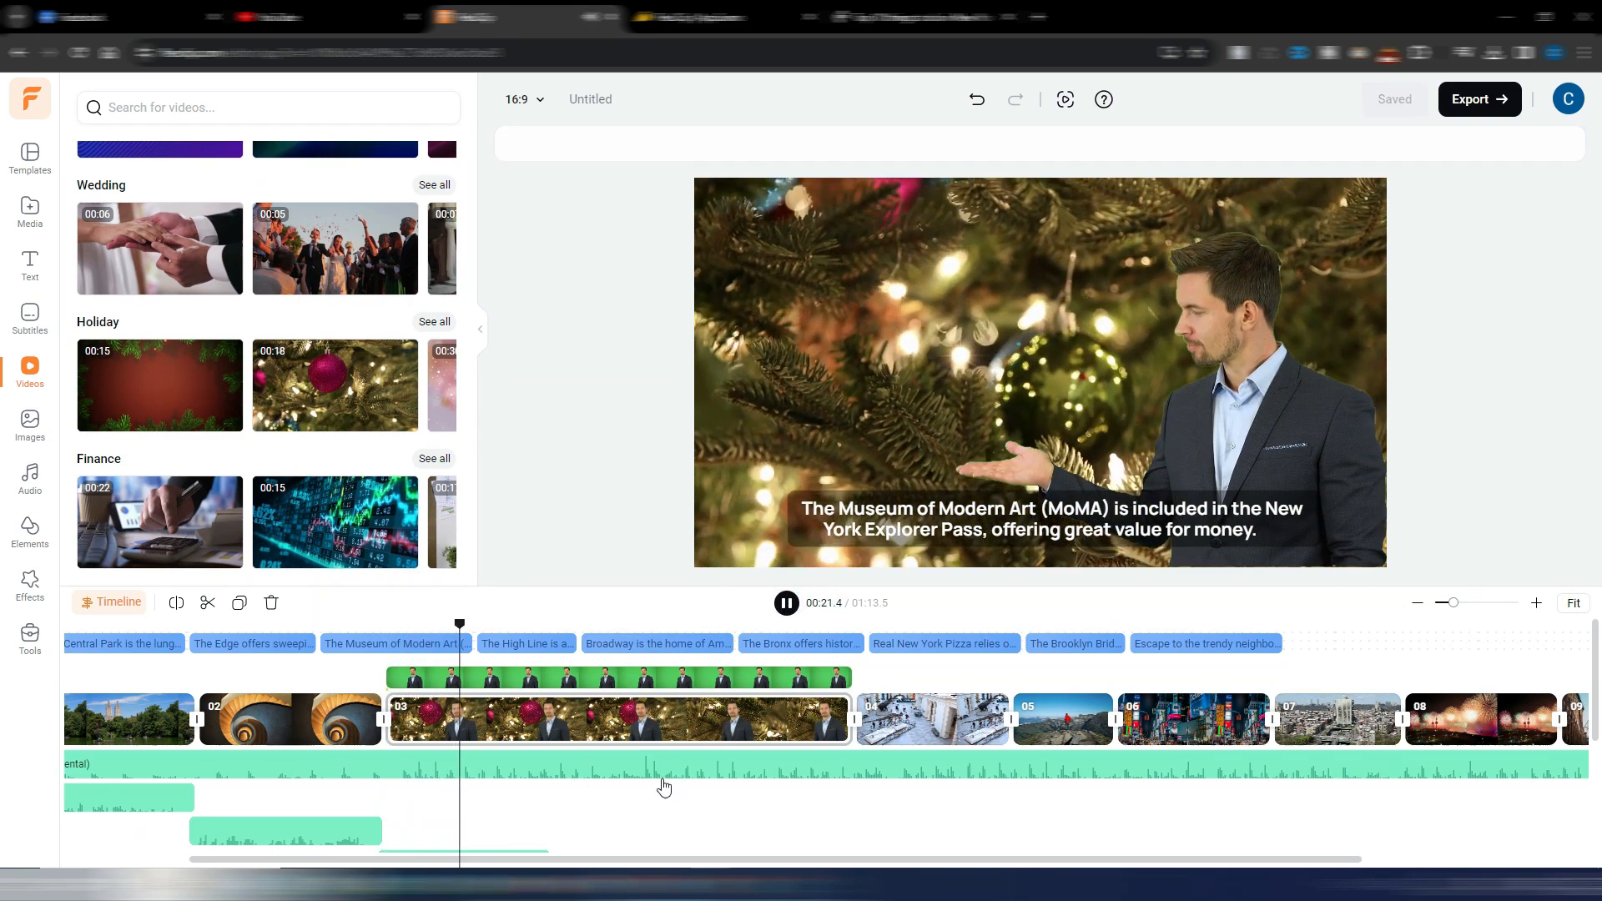
scroll(645, 810, "down", 1)
scroll(642, 806, "down", 2)
scroll(643, 805, "up", 3)
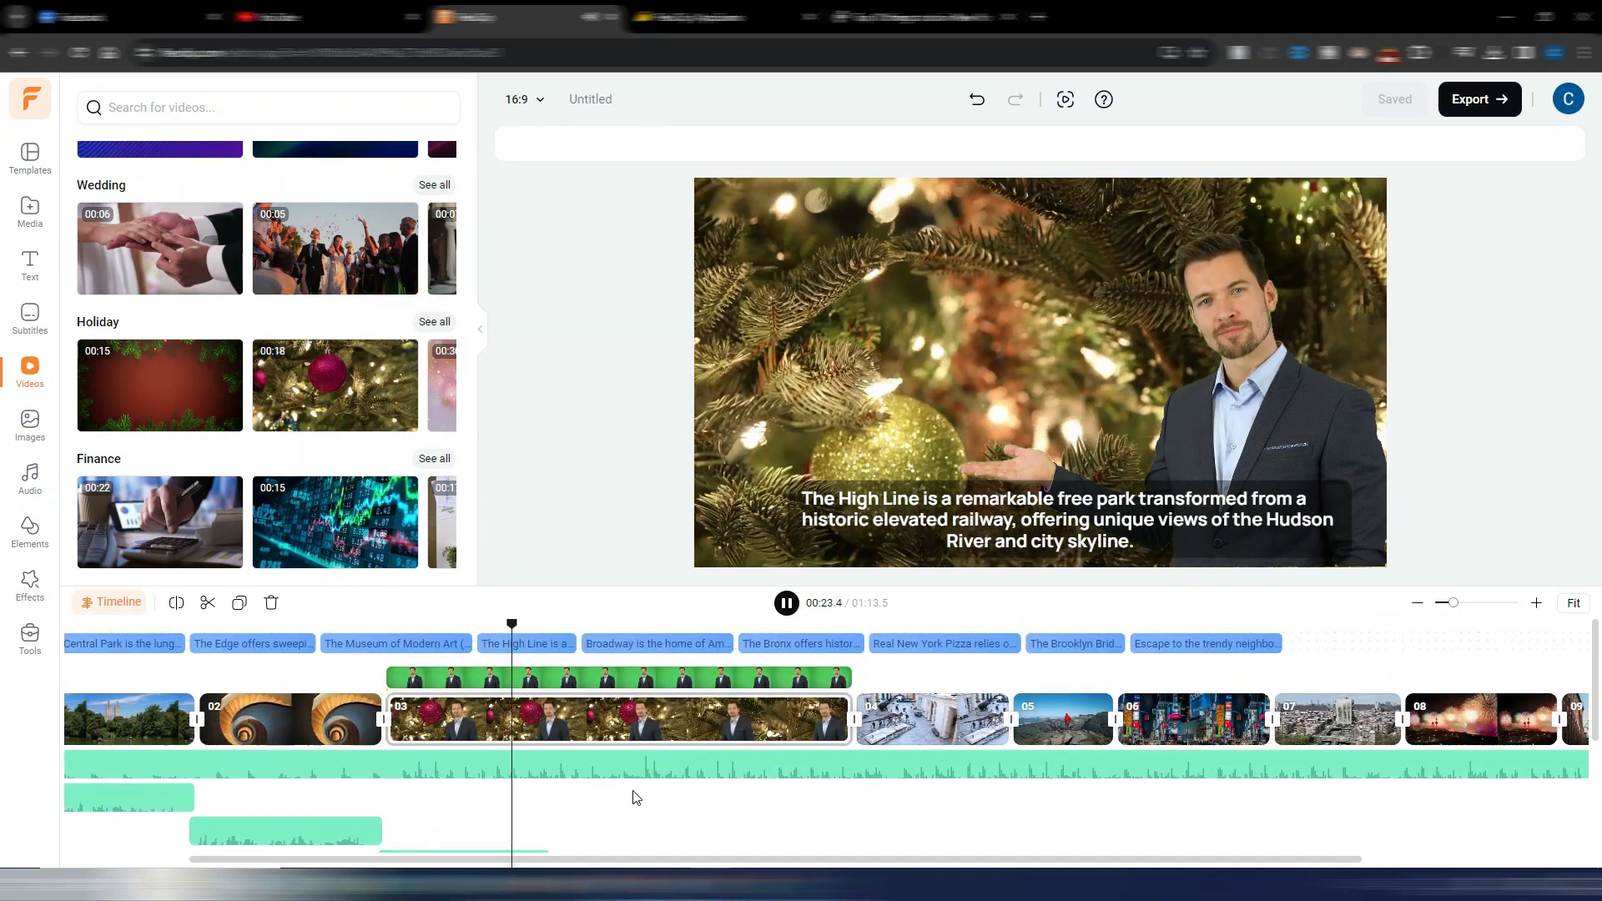
key("space")
- Delete the third to sixth voiceover clips, ending with the Broadway one, and replay the presenter scene
scroll(649, 811, "down", 3)
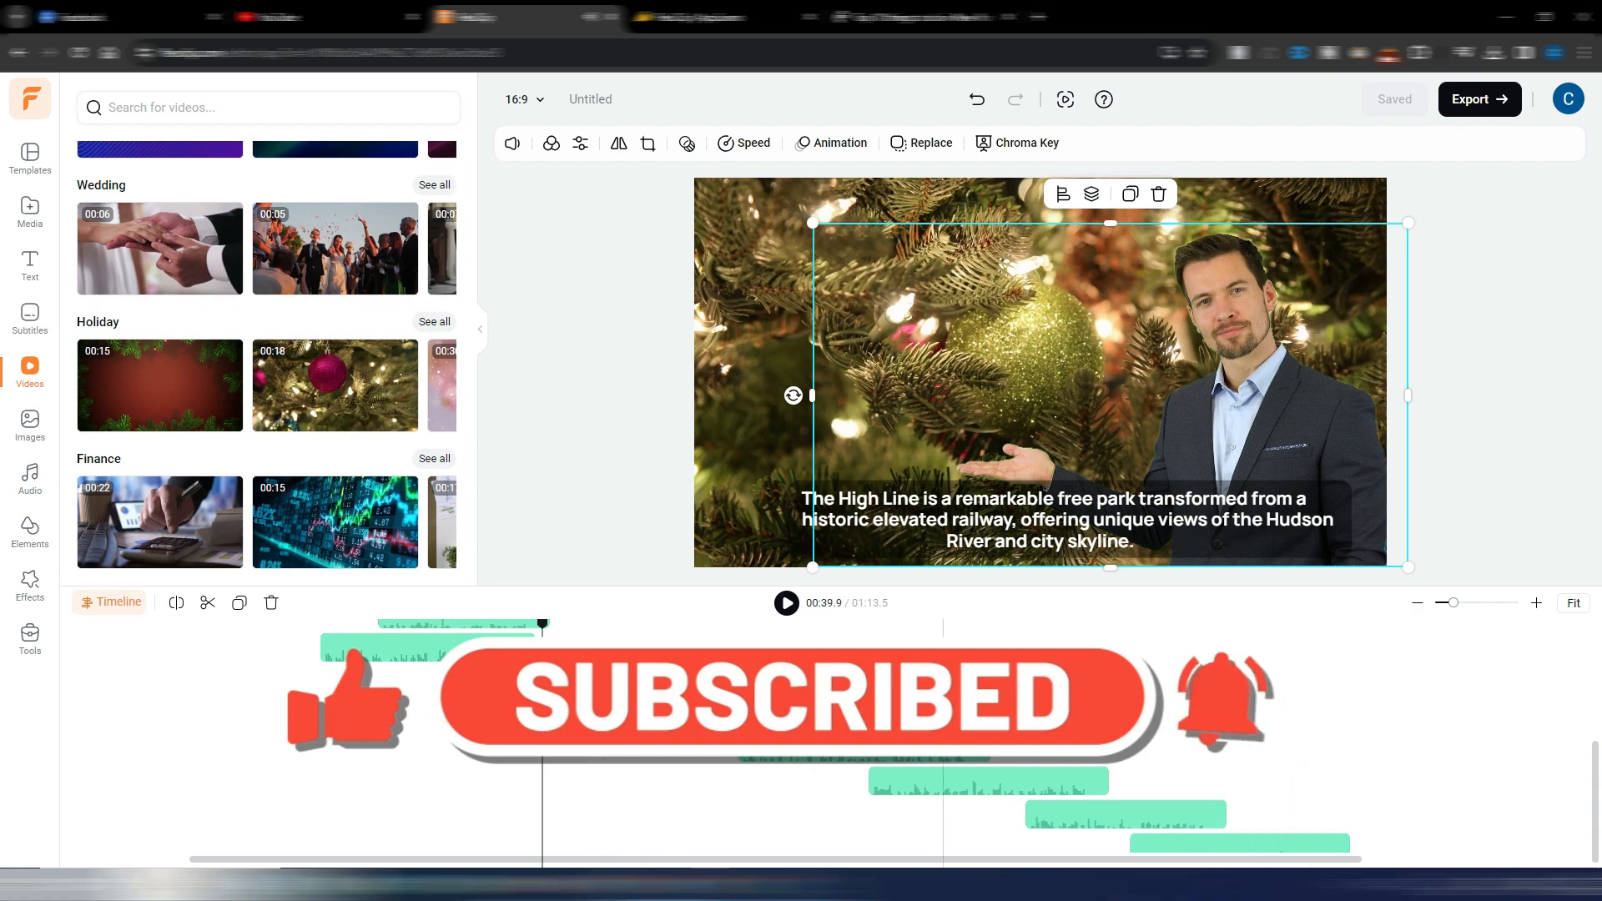
right_click(699, 709)
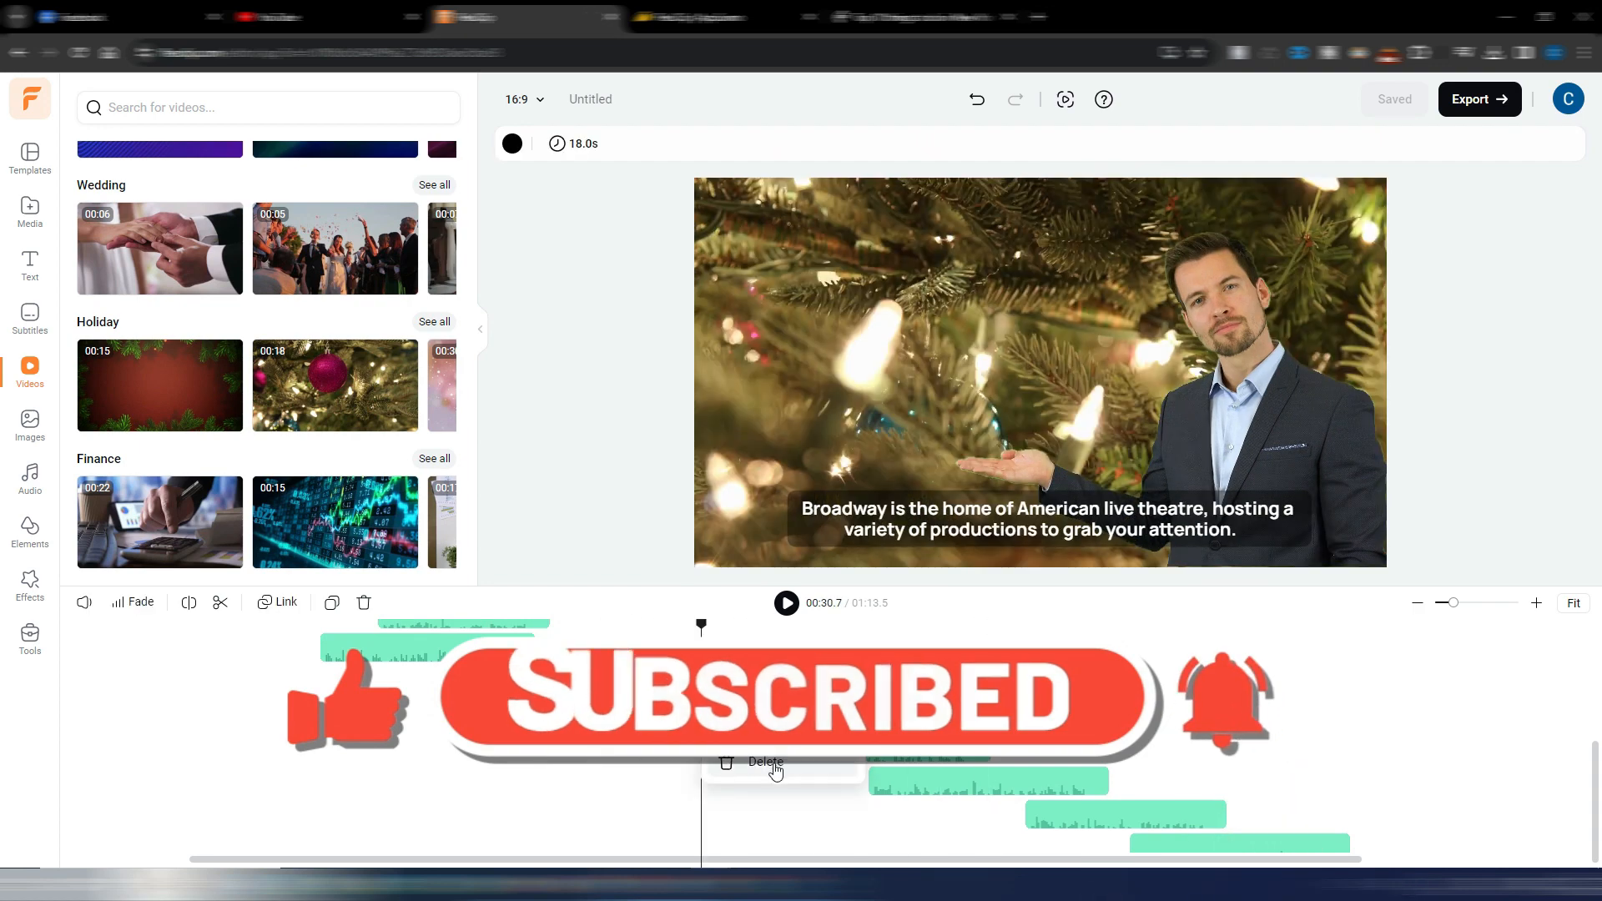
left_click(775, 762)
scroll(568, 759, "down", 2)
right_click(473, 774)
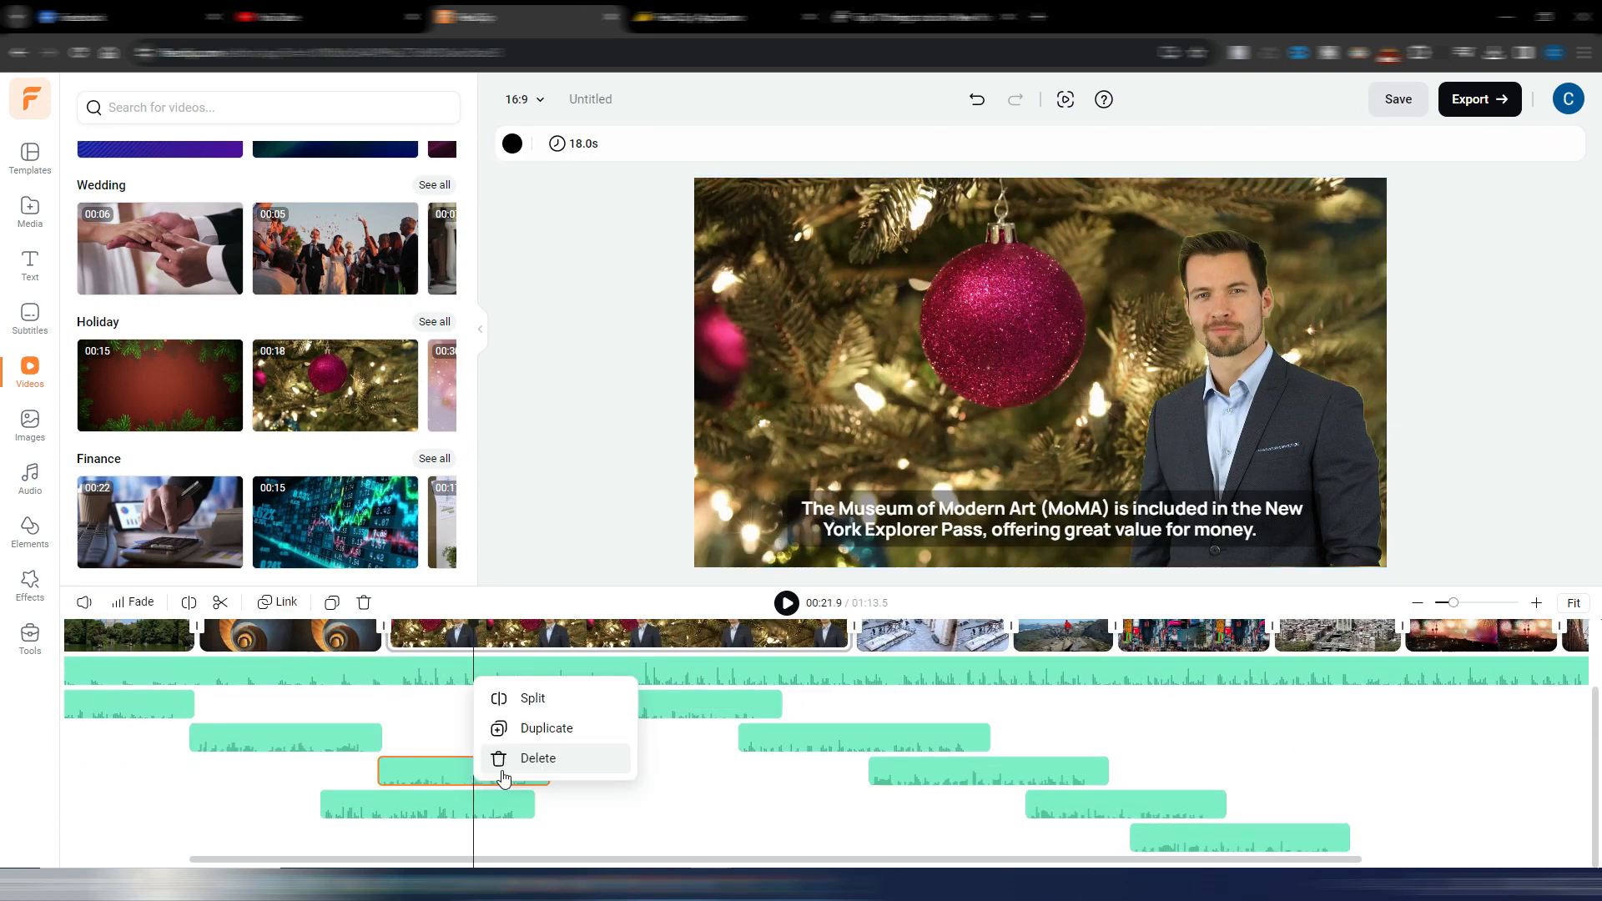
left_click(533, 759)
scroll(520, 777, "down", 2)
right_click(521, 777)
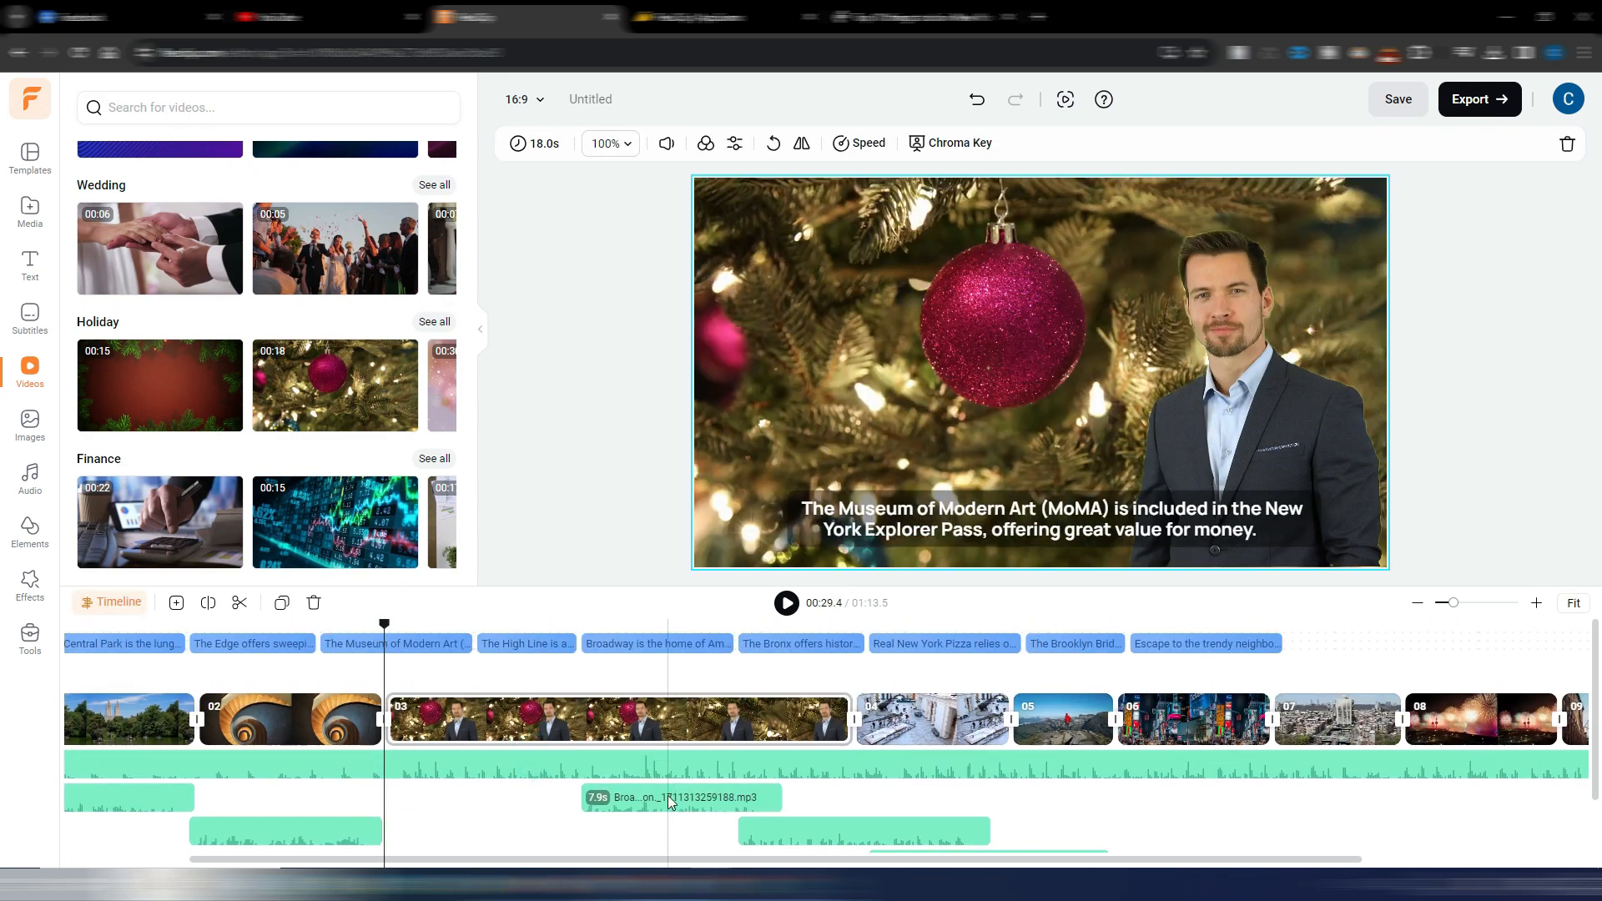
right_click(668, 794)
left_click(739, 784)
key("space")
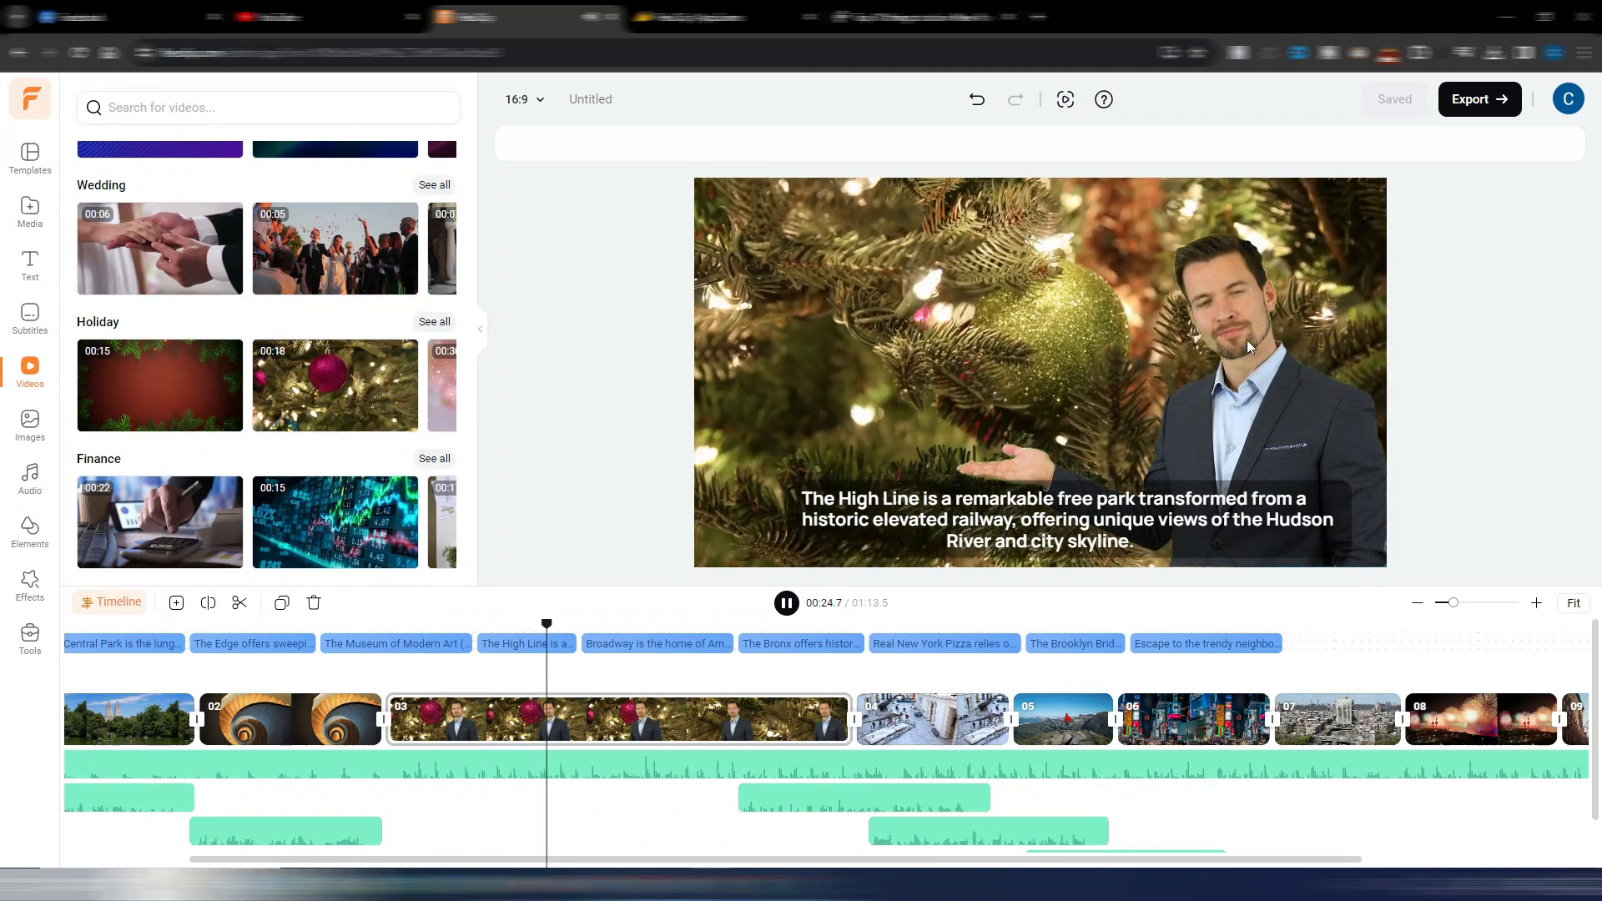
- Apply the Jump Cut speed curve to the third scene's bauble background video
left_click(1154, 391)
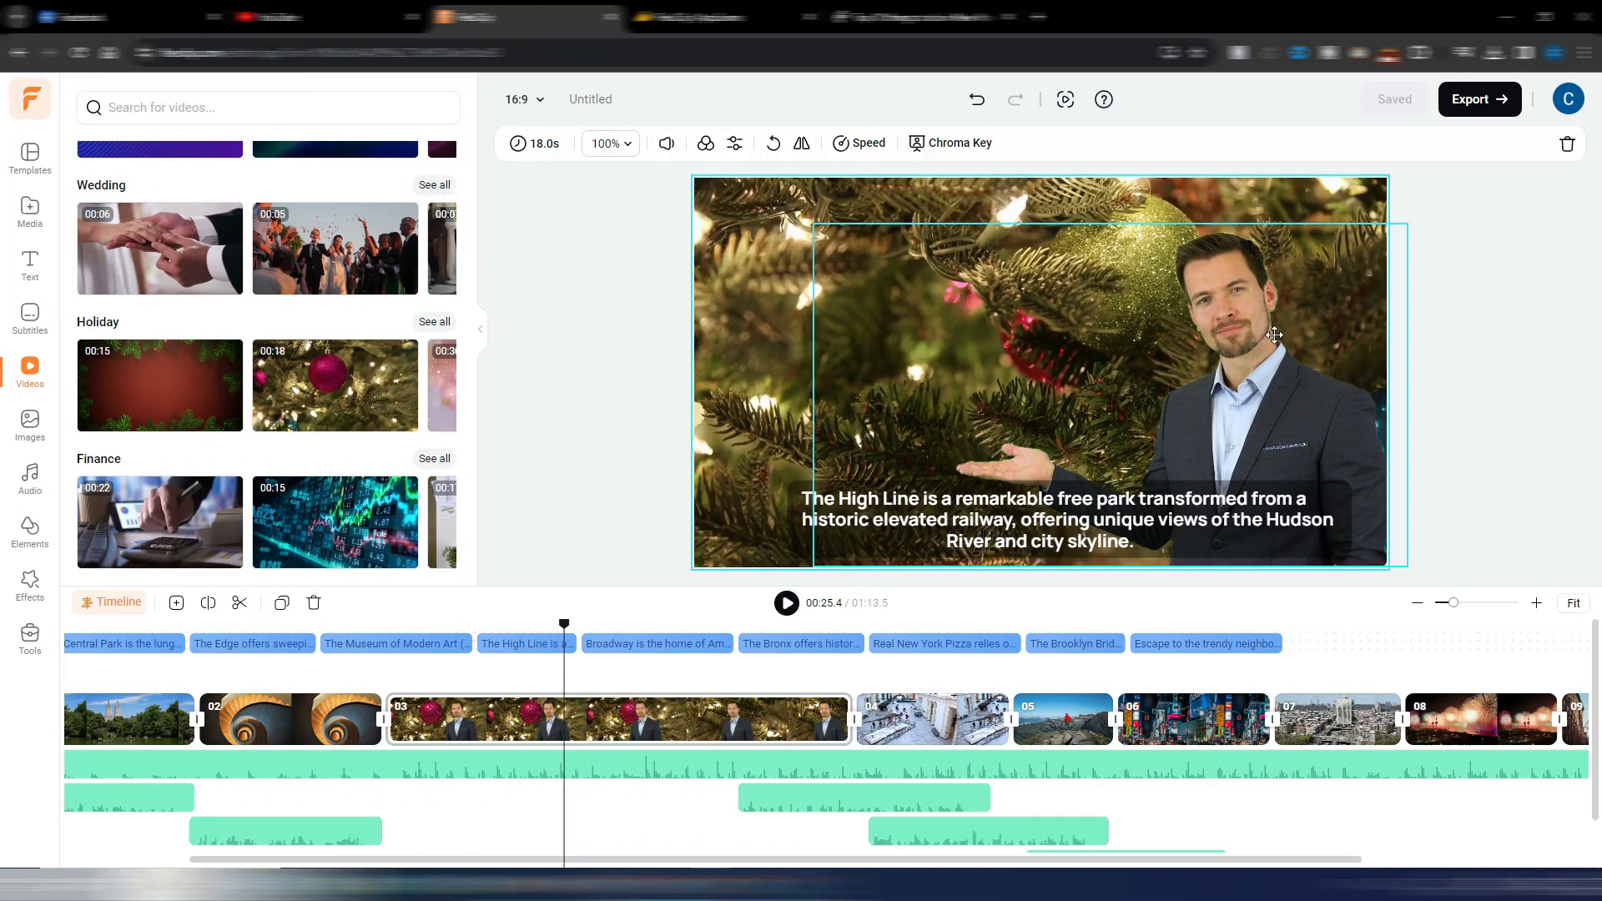
left_click(955, 143)
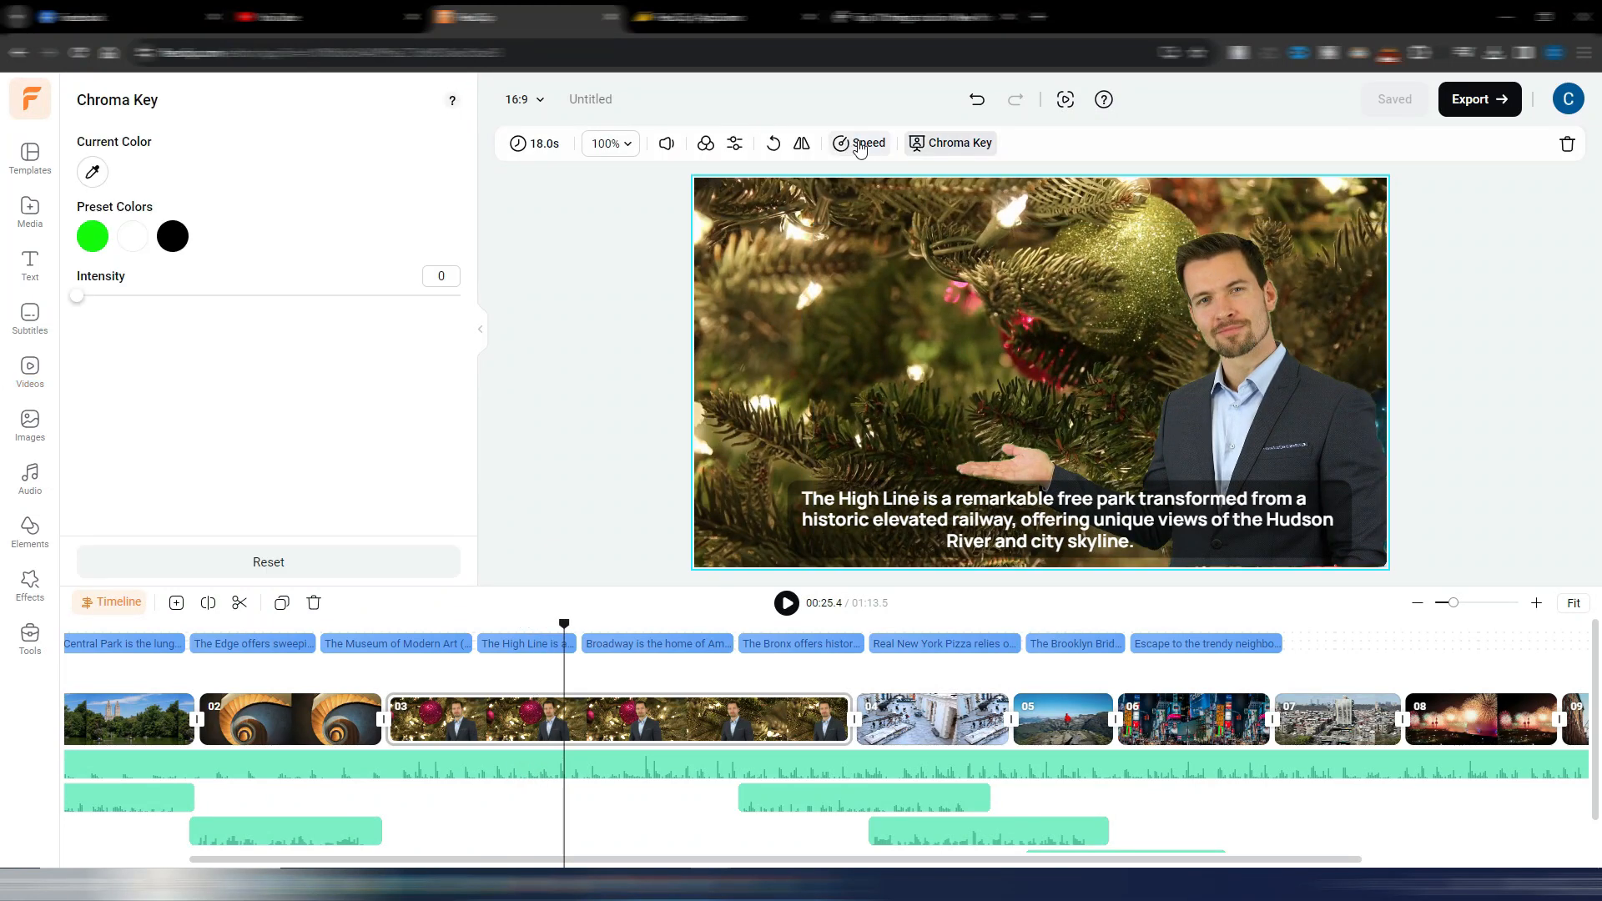
left_click(860, 145)
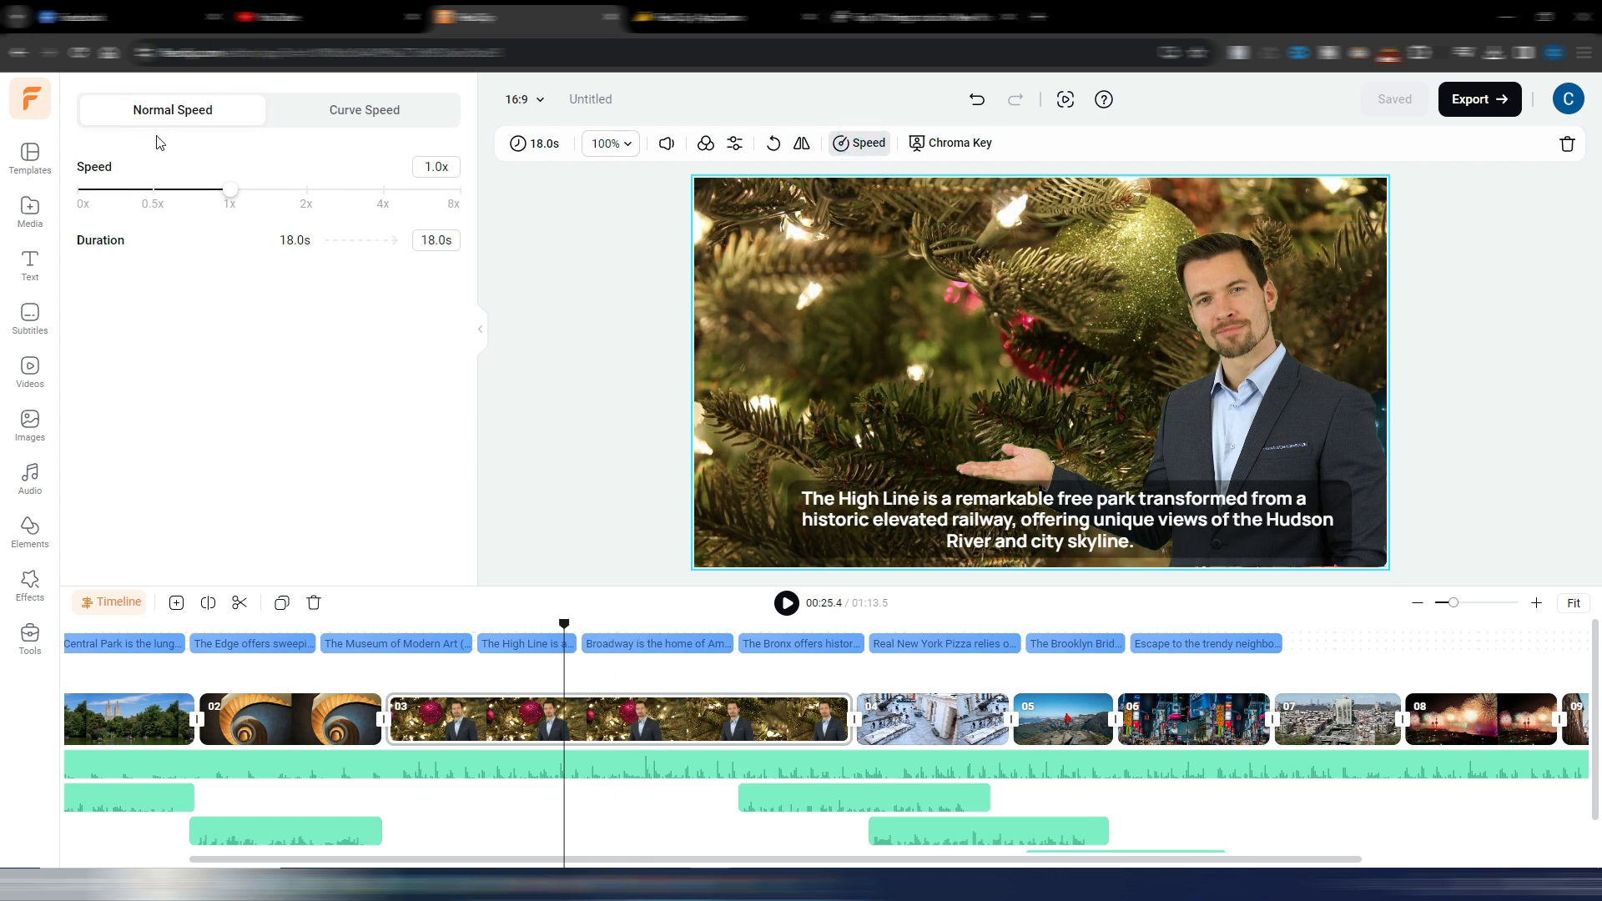
left_click(366, 116)
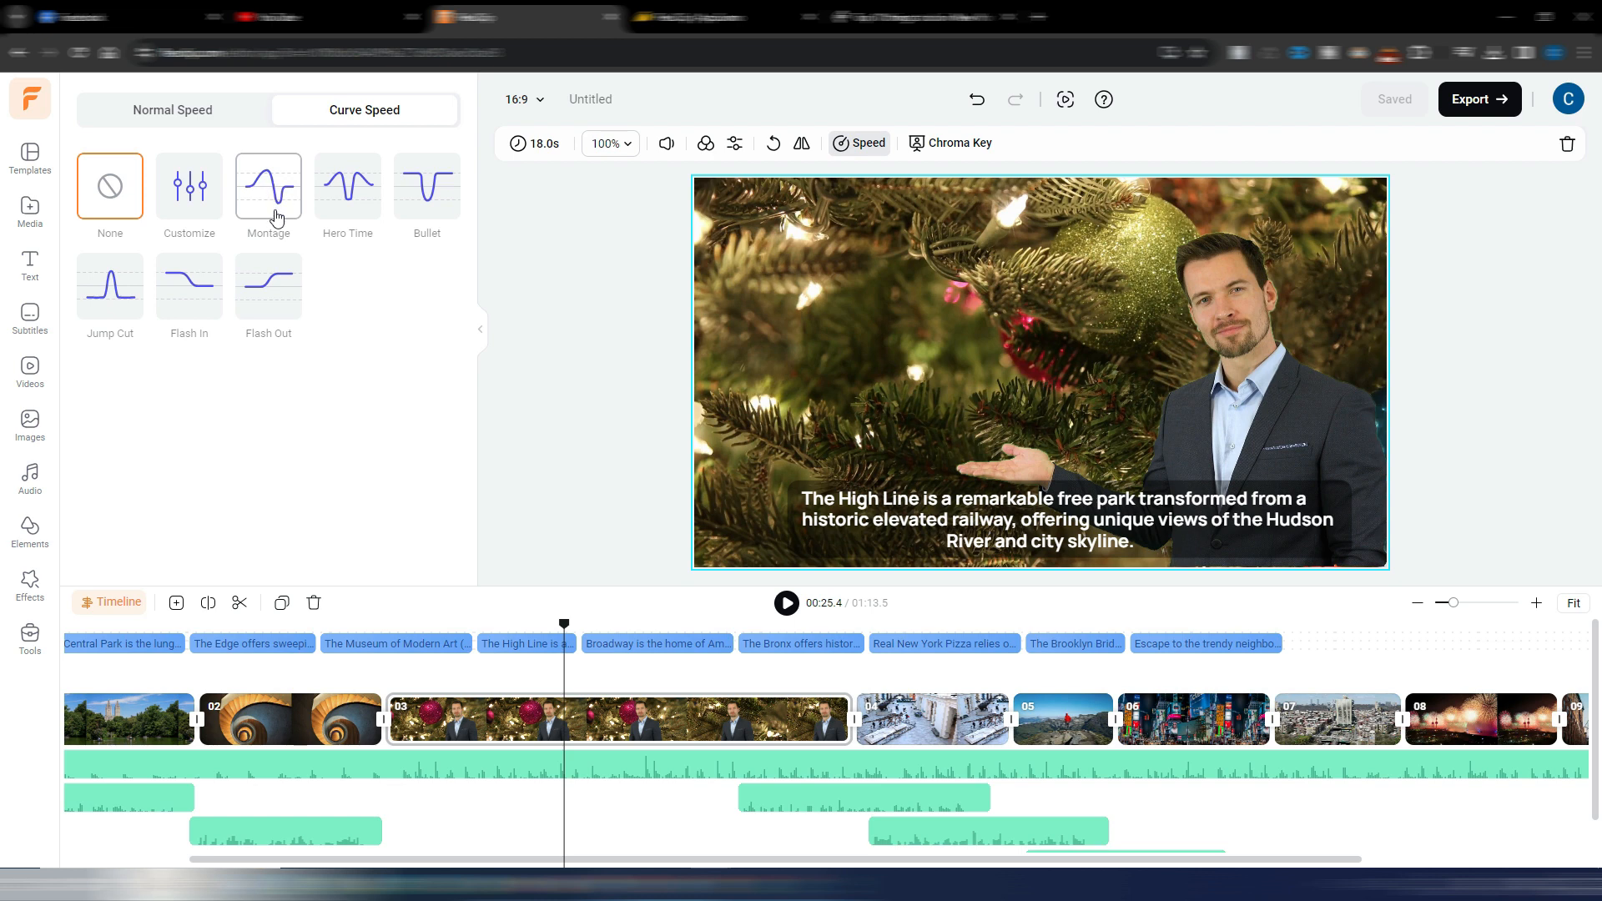
left_click(110, 286)
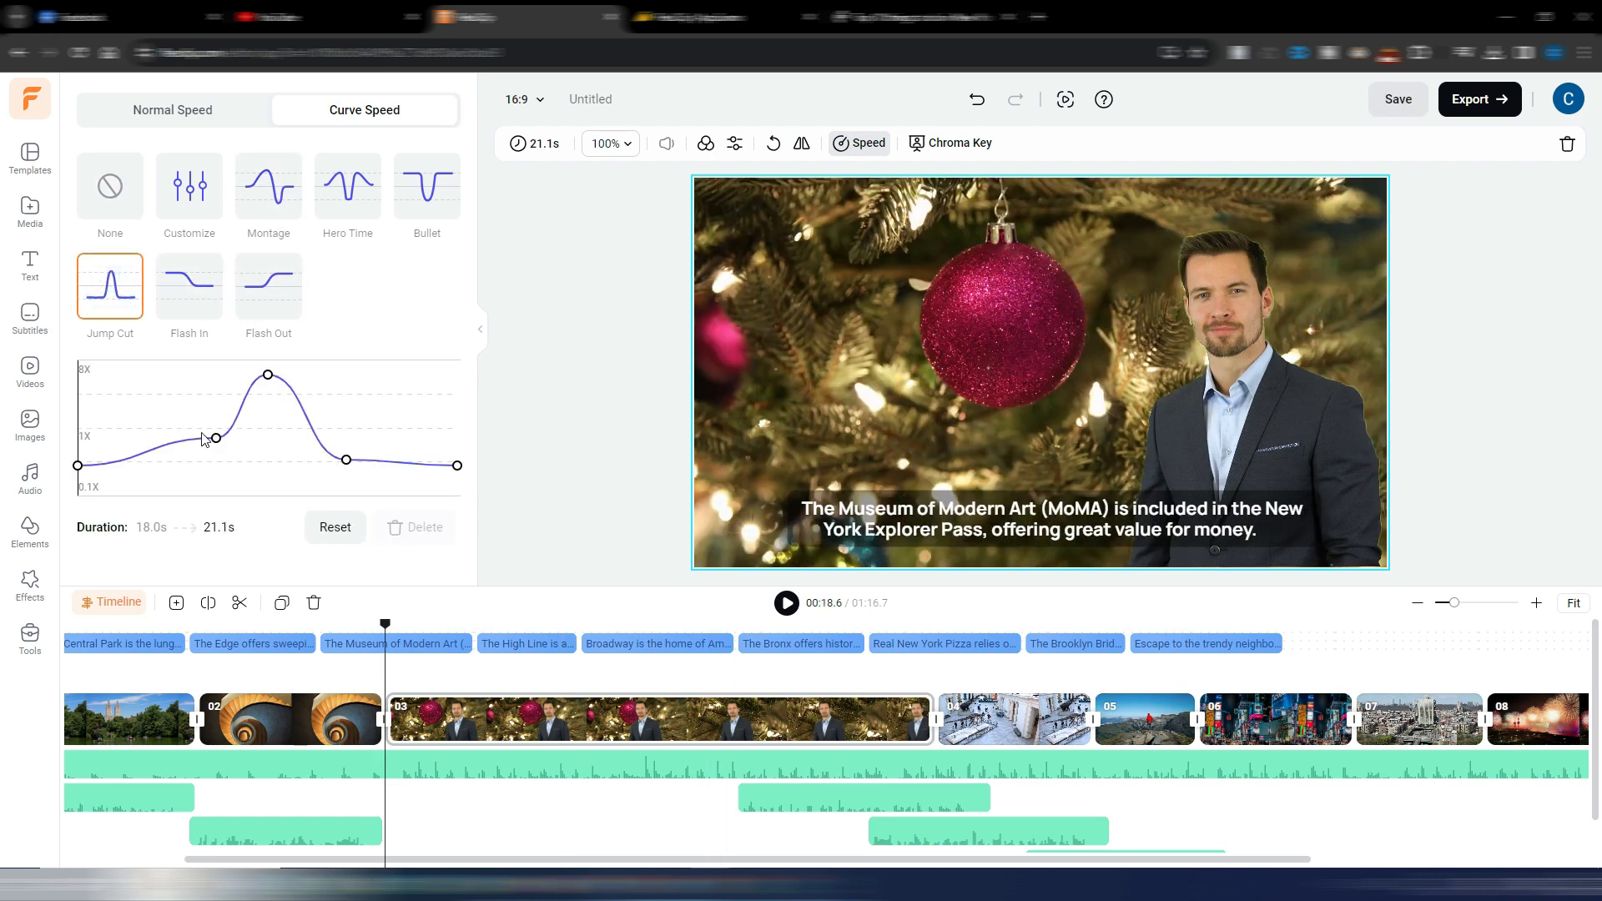
- Shift the Jump Cut curve's first inner point and peak earlier, raise its last inner point slightly, and play the third scene
left_click_drag(220, 447, 172, 447)
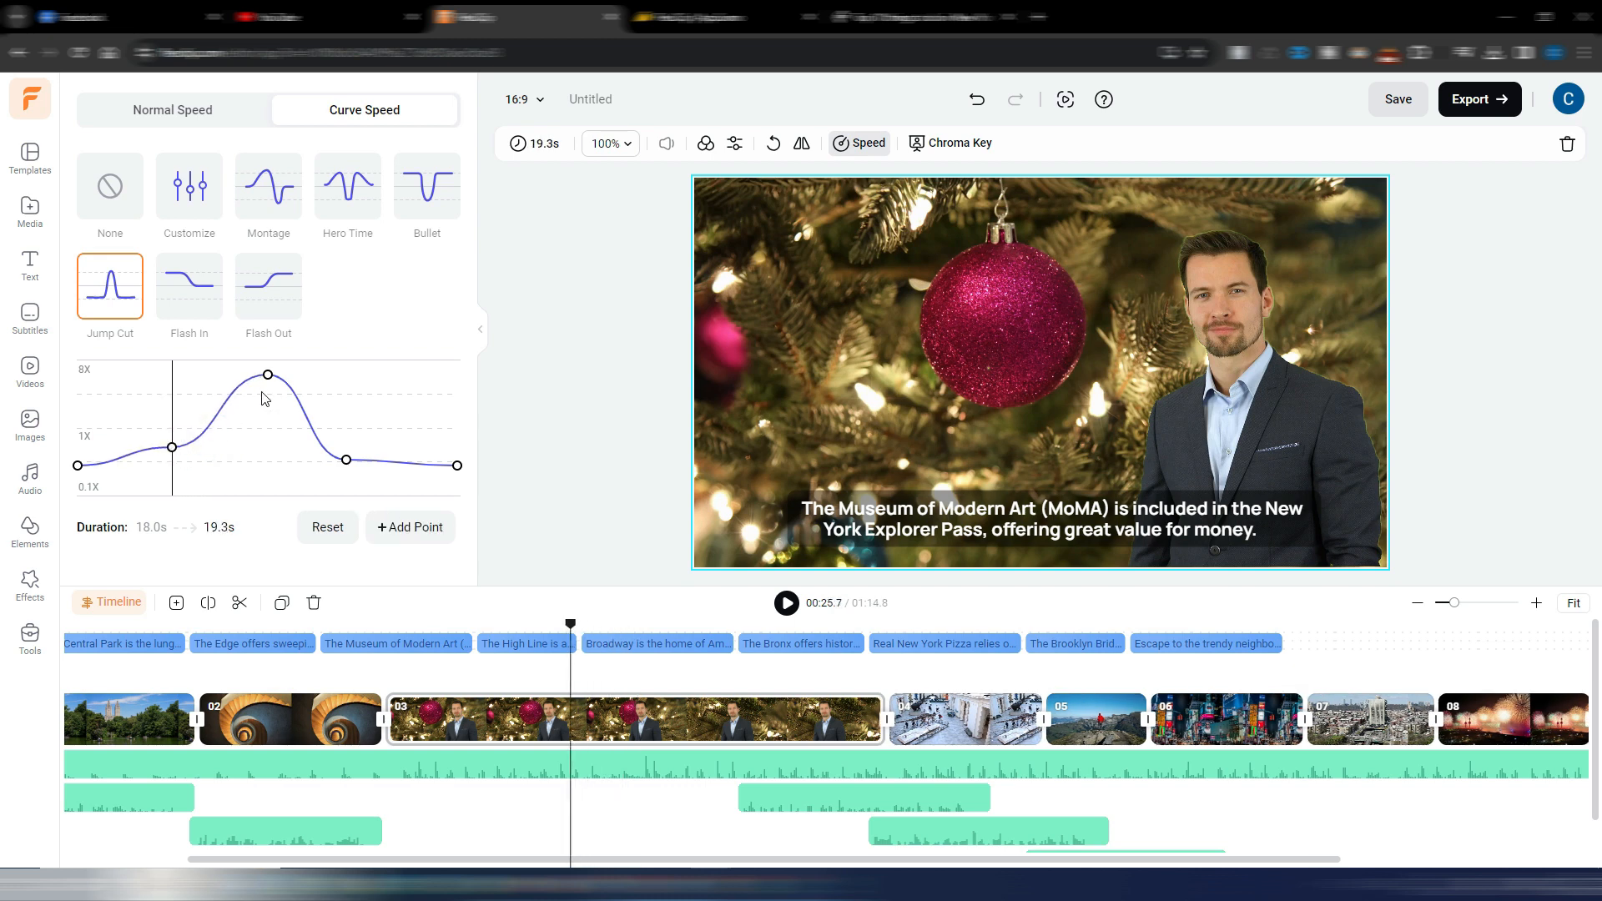
left_click_drag(266, 375, 229, 380)
left_click_drag(346, 459, 348, 448)
left_click(387, 668)
left_click(786, 603)
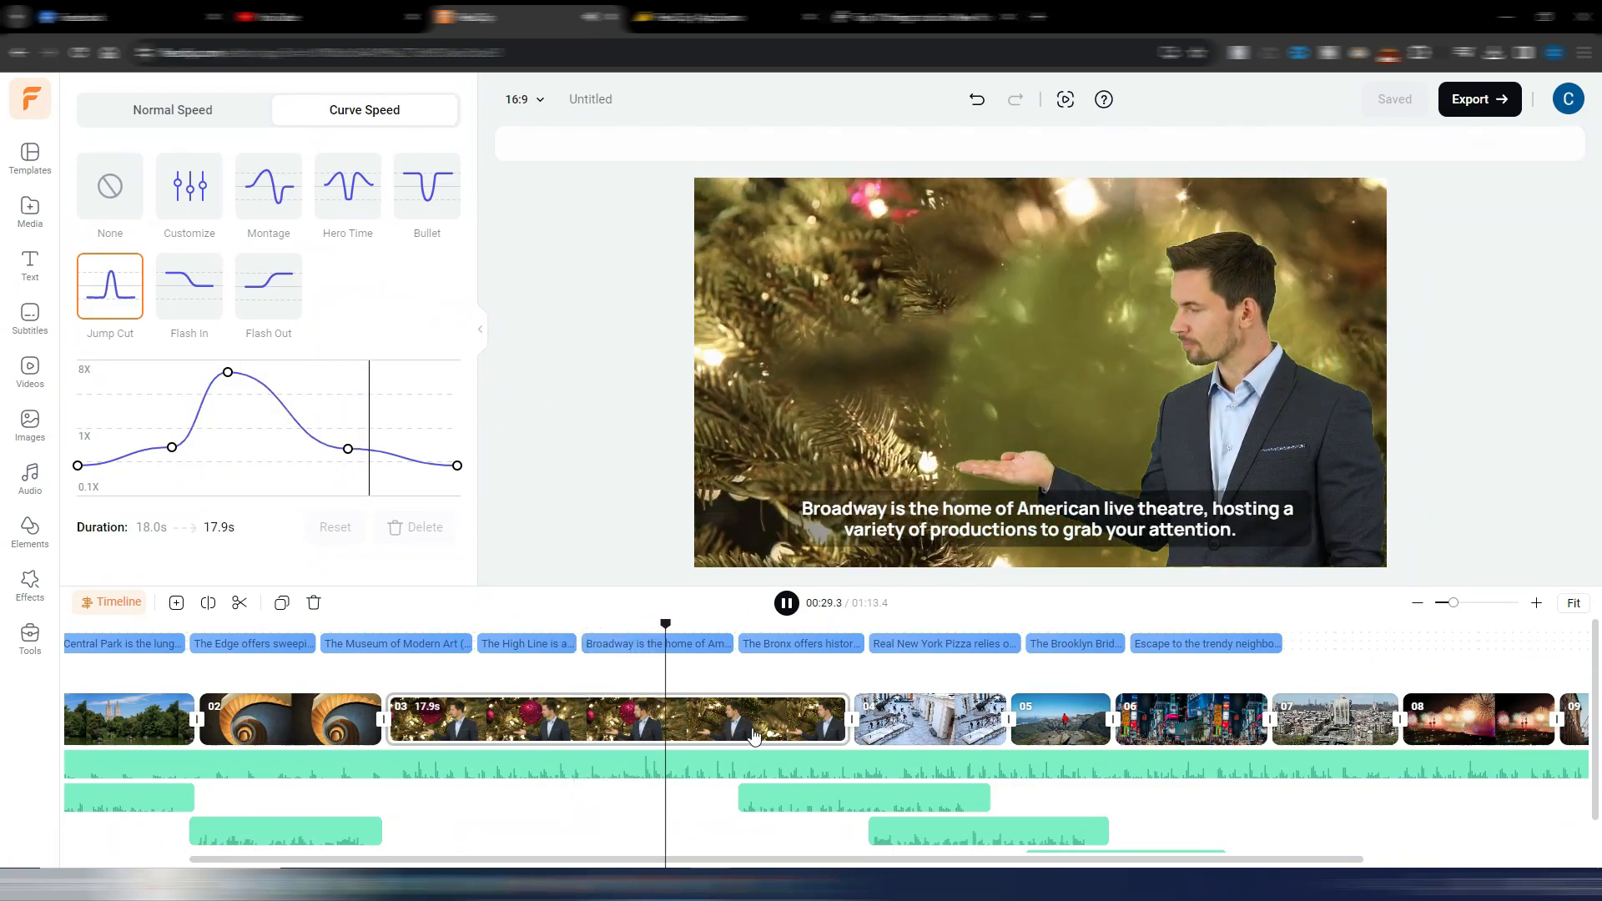
left_click(851, 315)
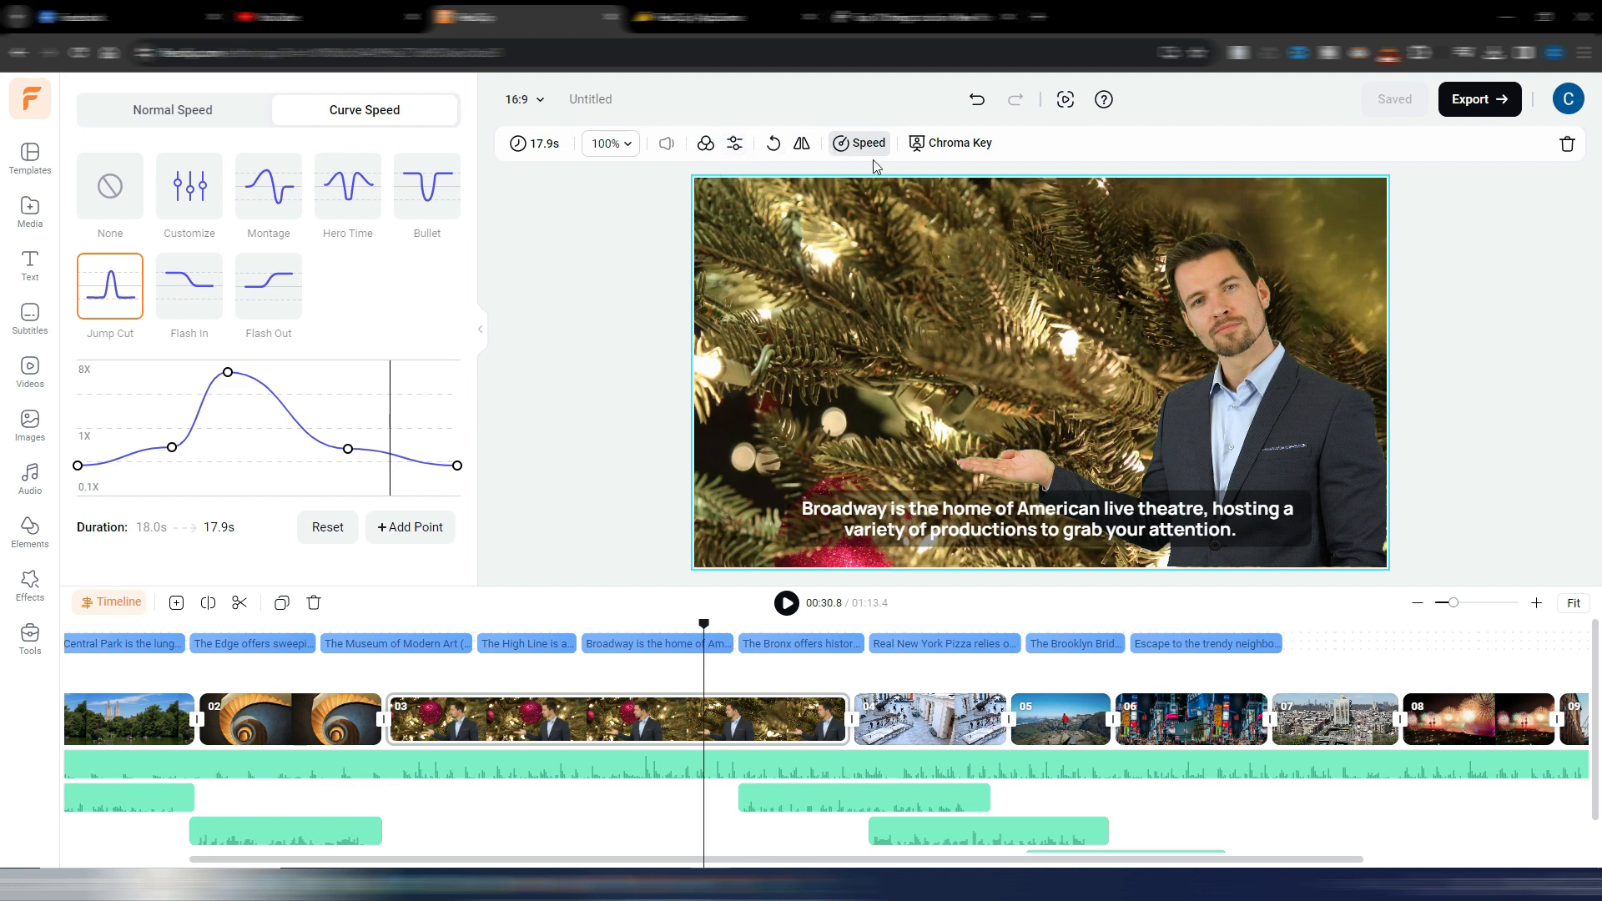
left_click(725, 720)
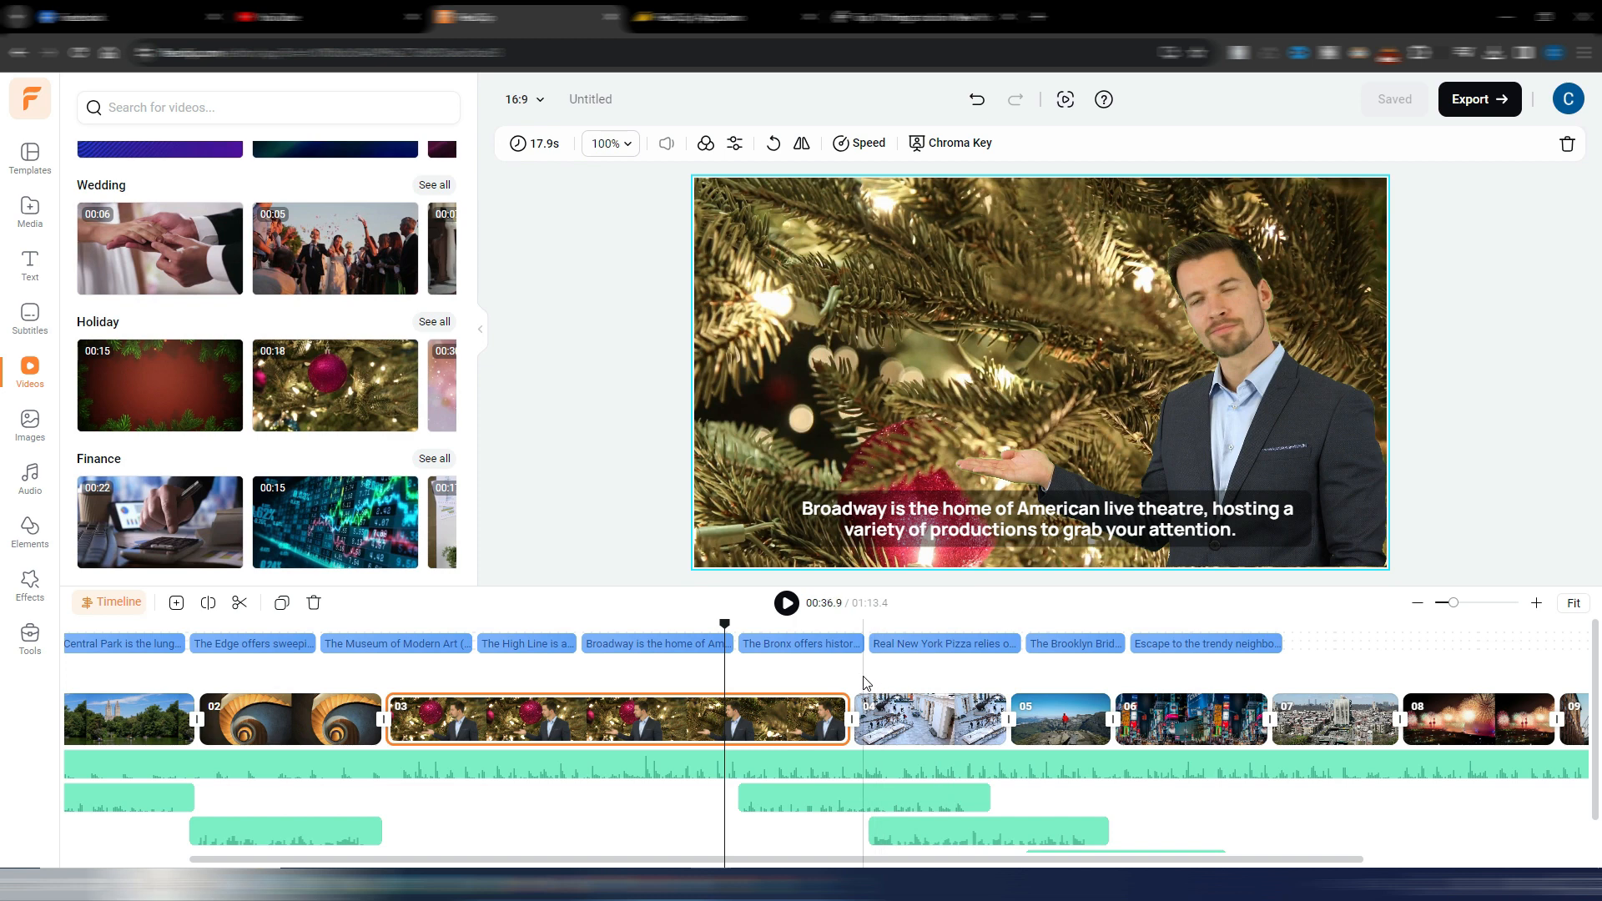
- Delete all remaining voiceover clips after the second one, starting with the Bronx clip, leaving the background music in place
left_click(860, 713)
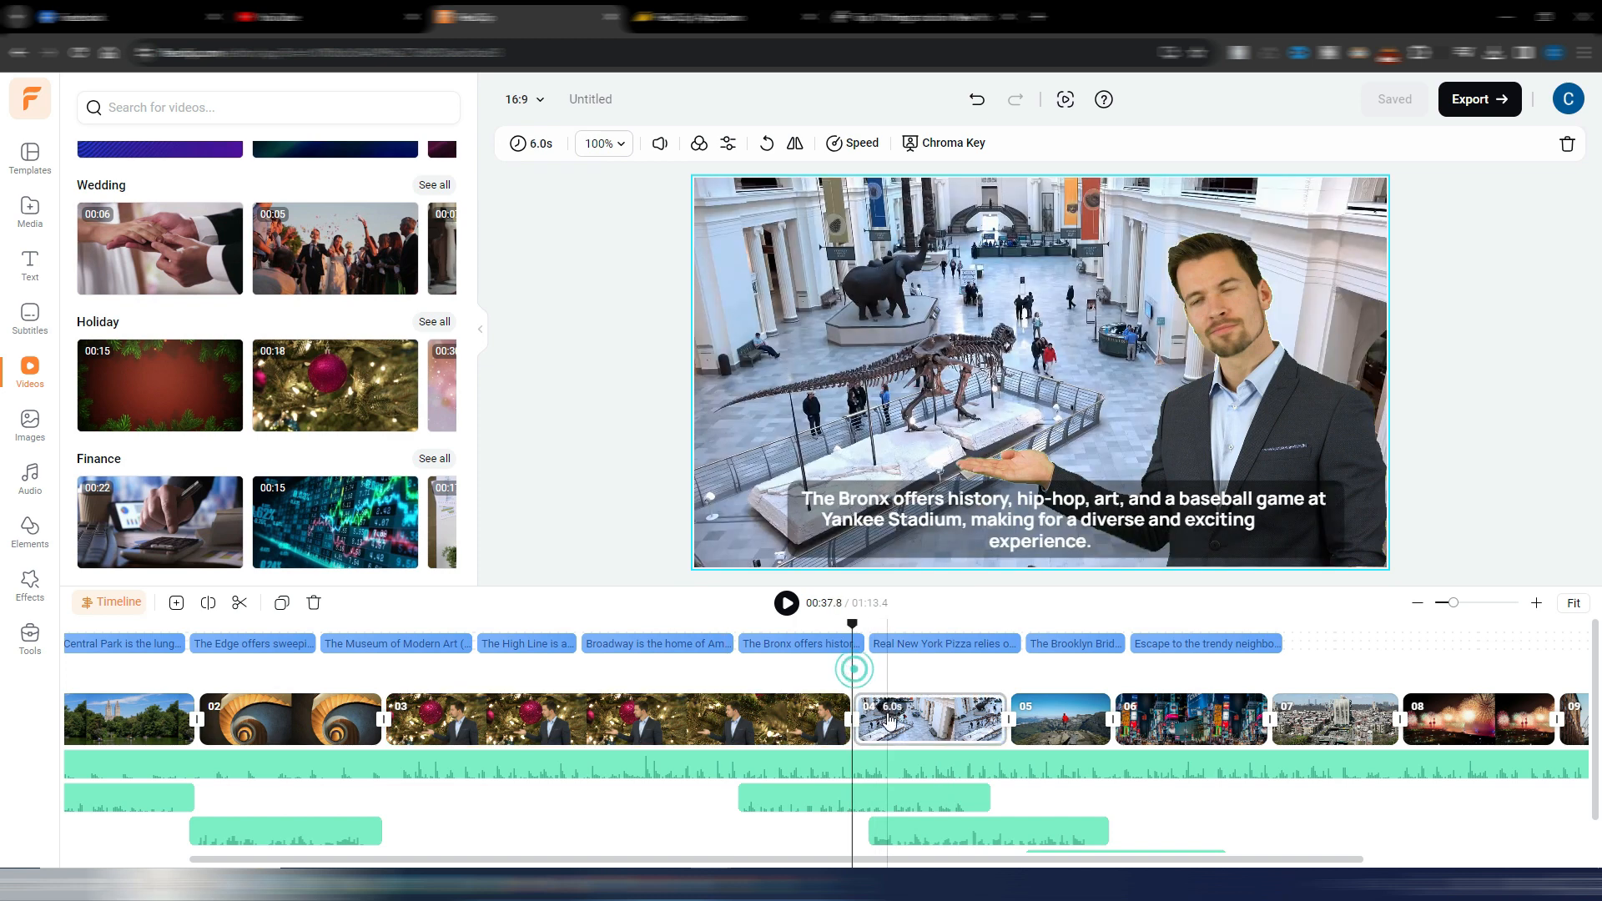
right_click(890, 799)
left_click(966, 791)
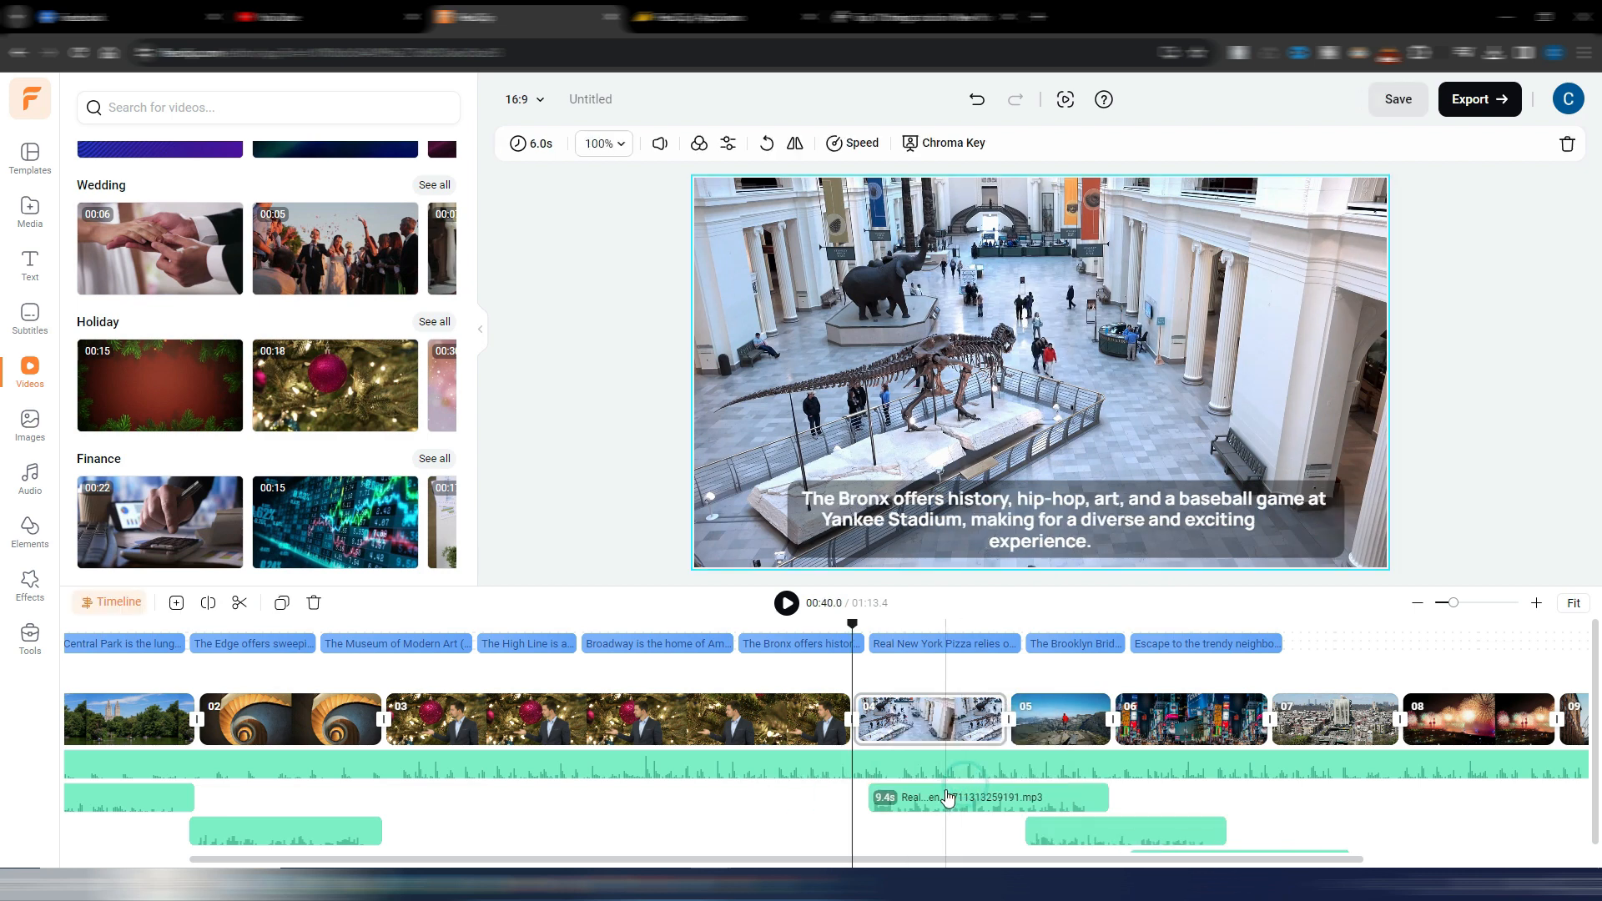
right_click(946, 799)
left_click(1001, 776)
left_click(1098, 799)
- Preview the fourth scene's museum clip, reverse its video, and replay it from the scene's start
left_click(877, 669)
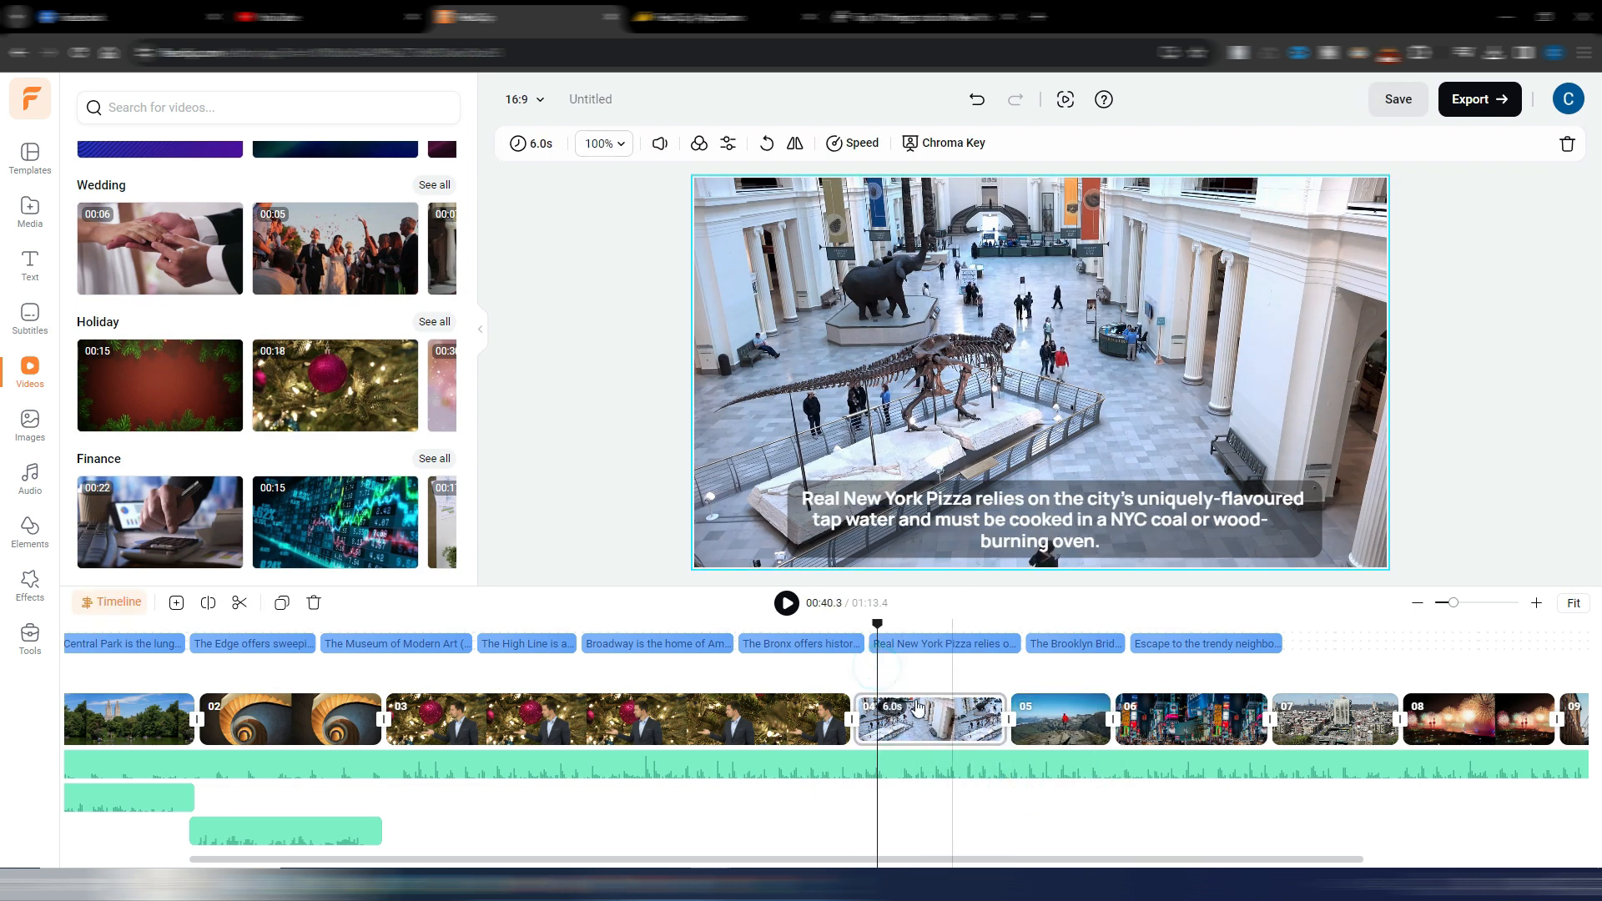
key("space")
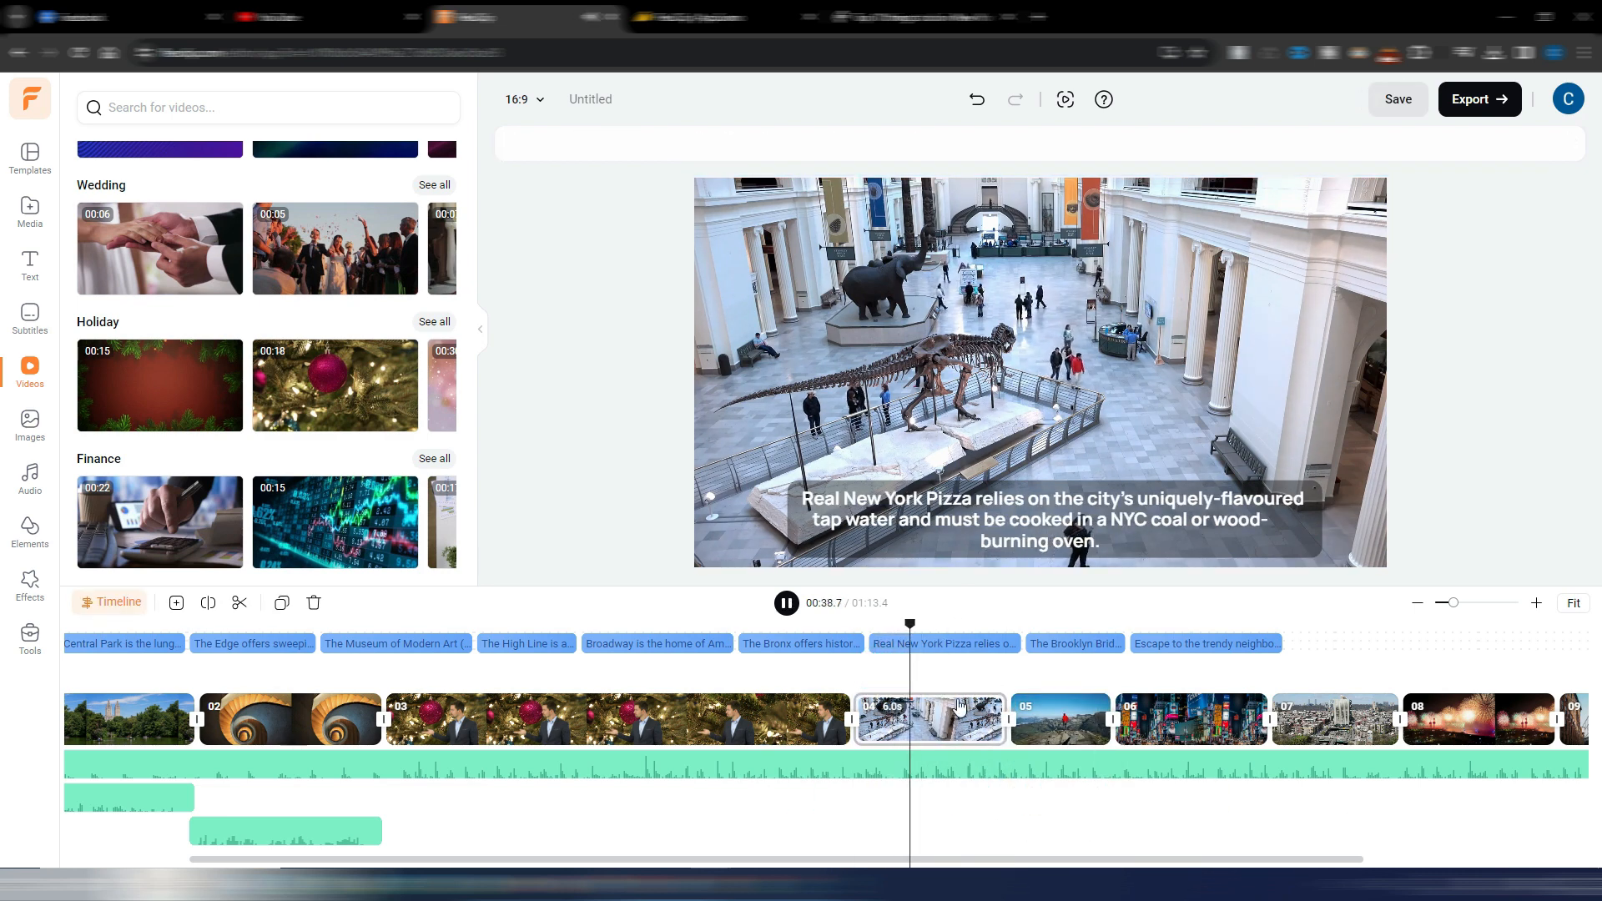
right_click(959, 723)
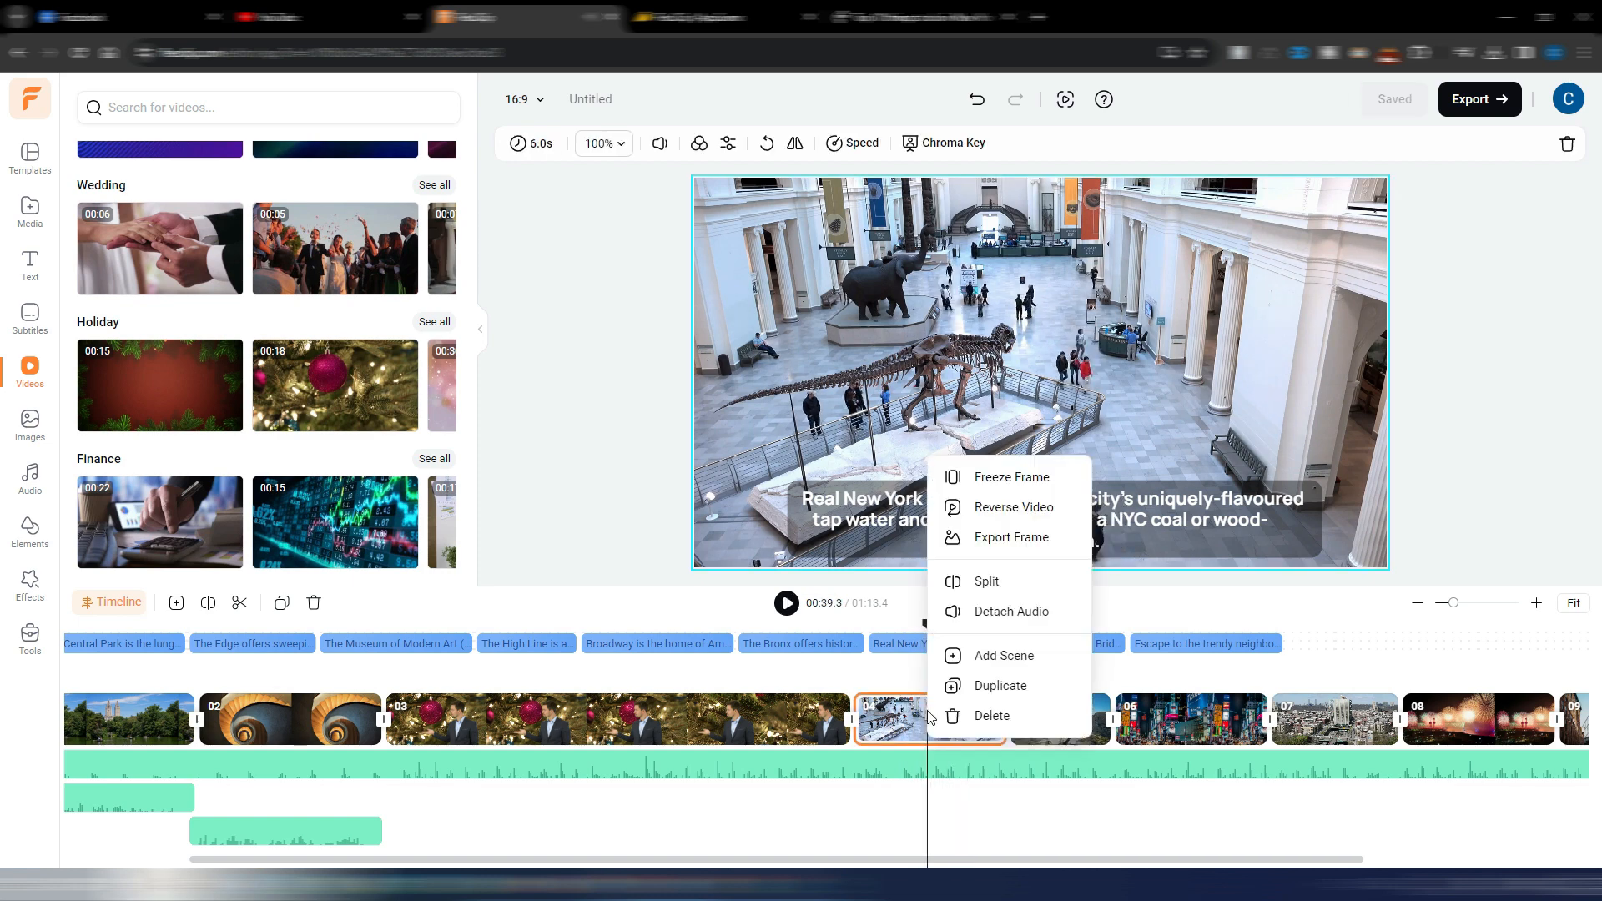
left_click(1013, 508)
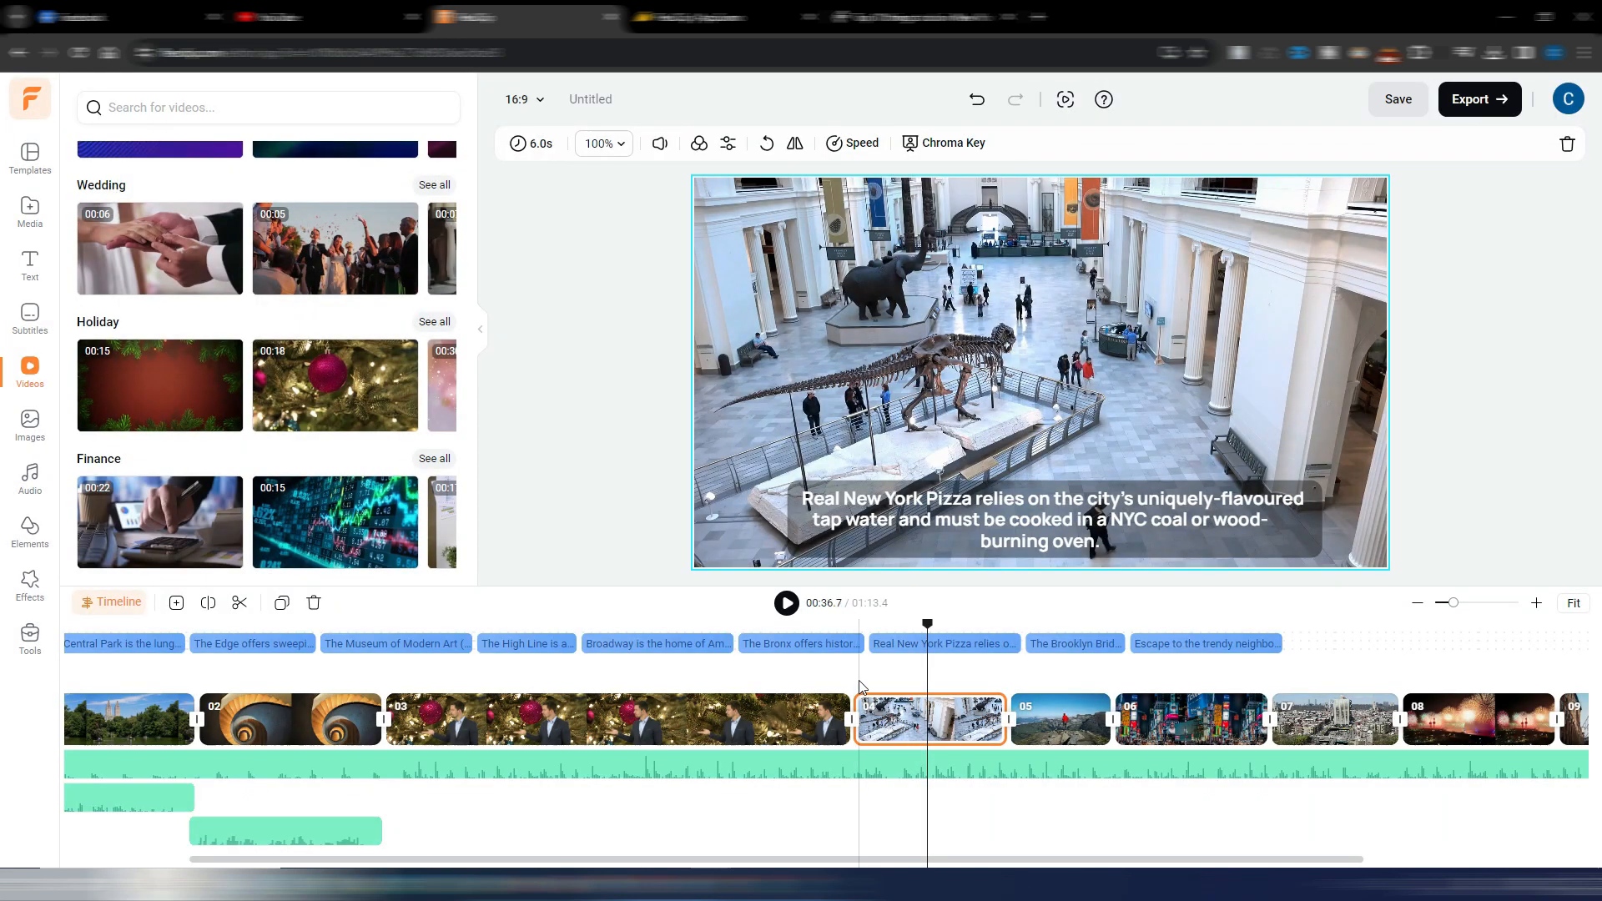
left_click(860, 680)
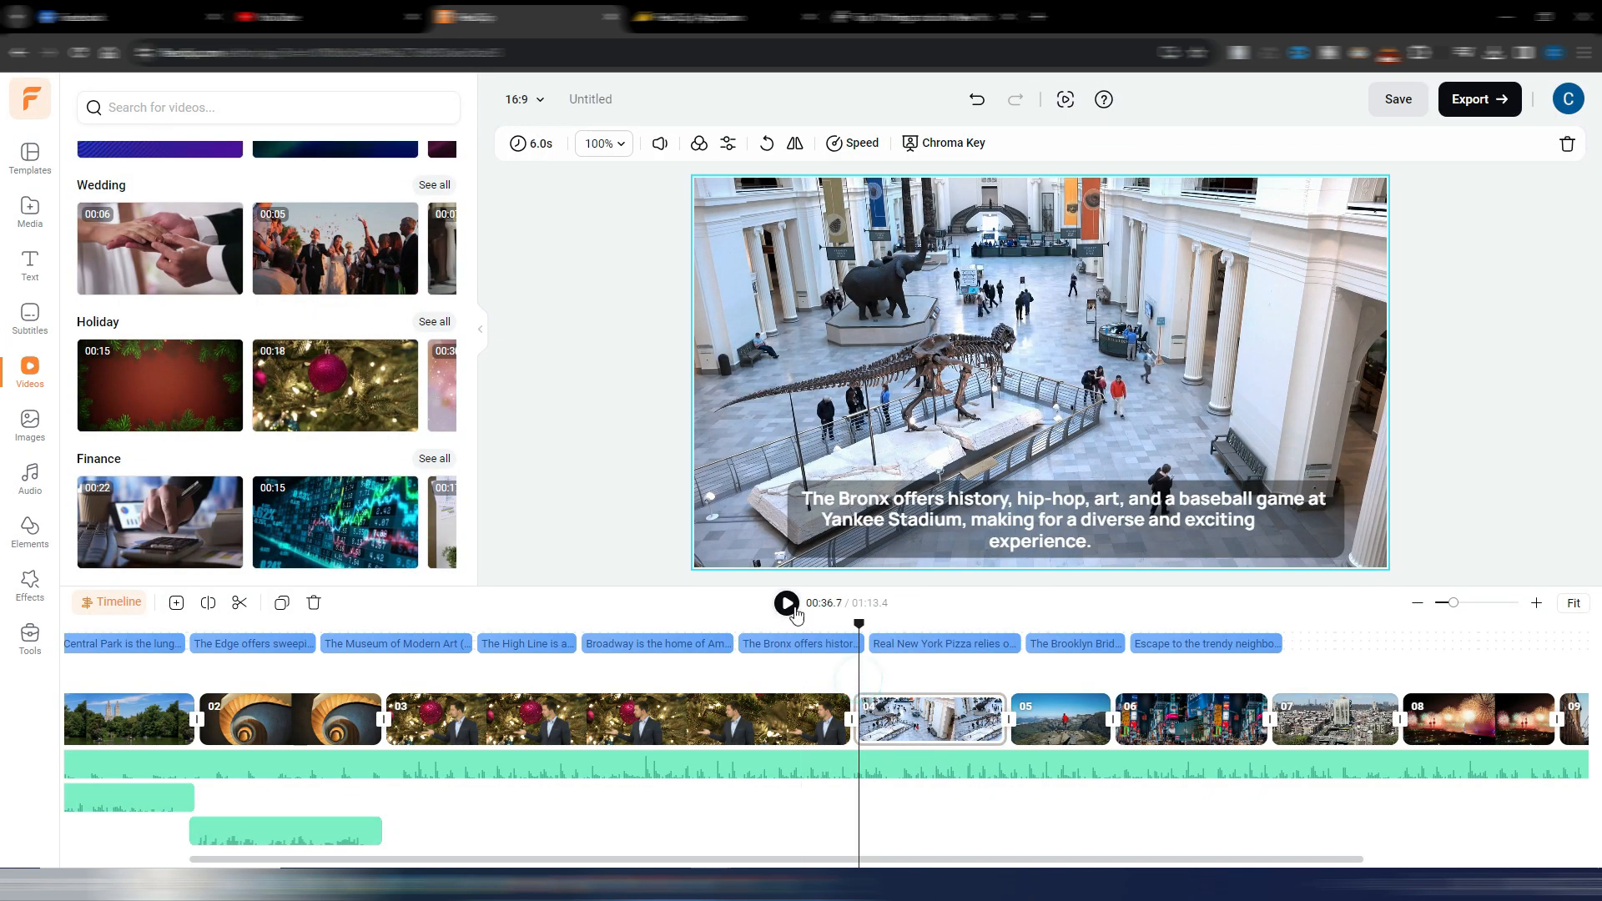
left_click(788, 604)
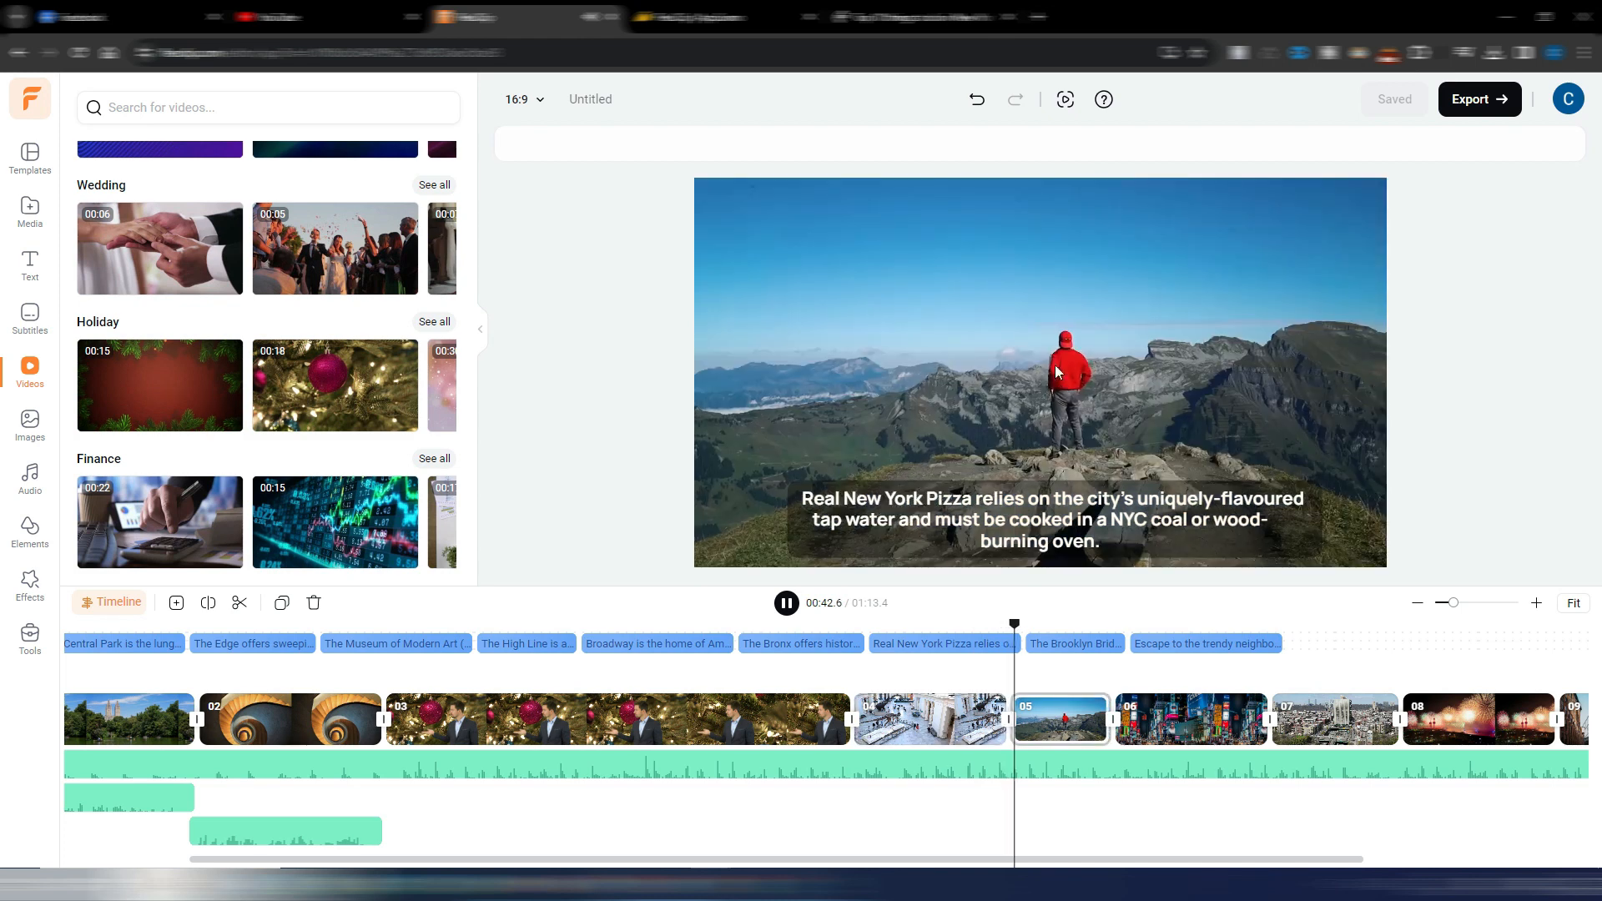
left_click(1100, 344)
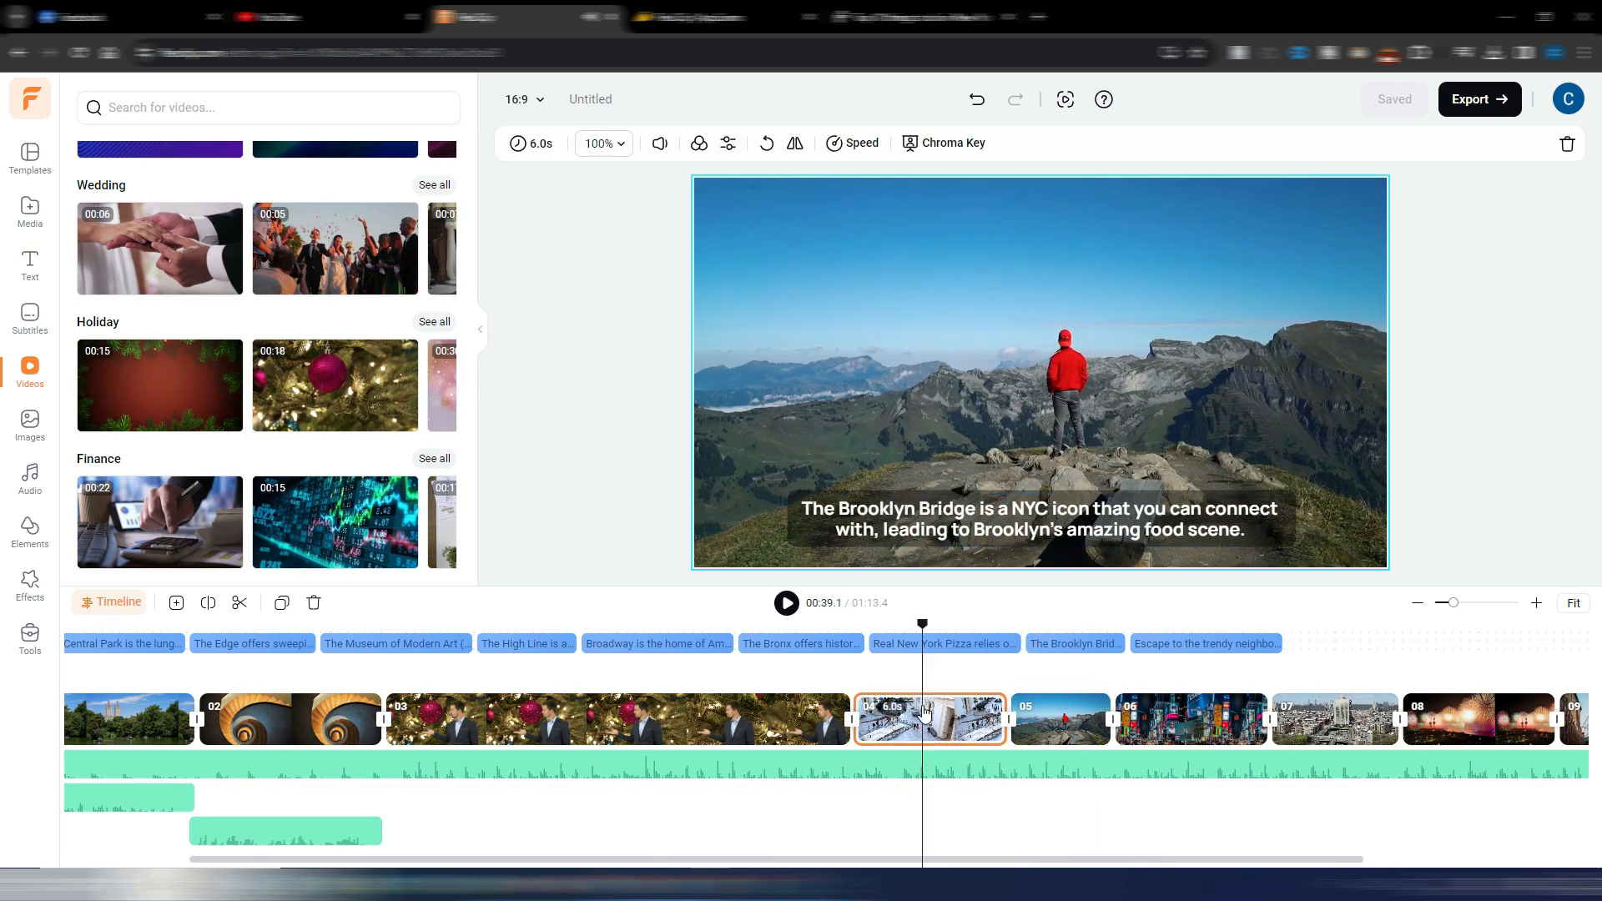
left_click(922, 709)
right_click(949, 716)
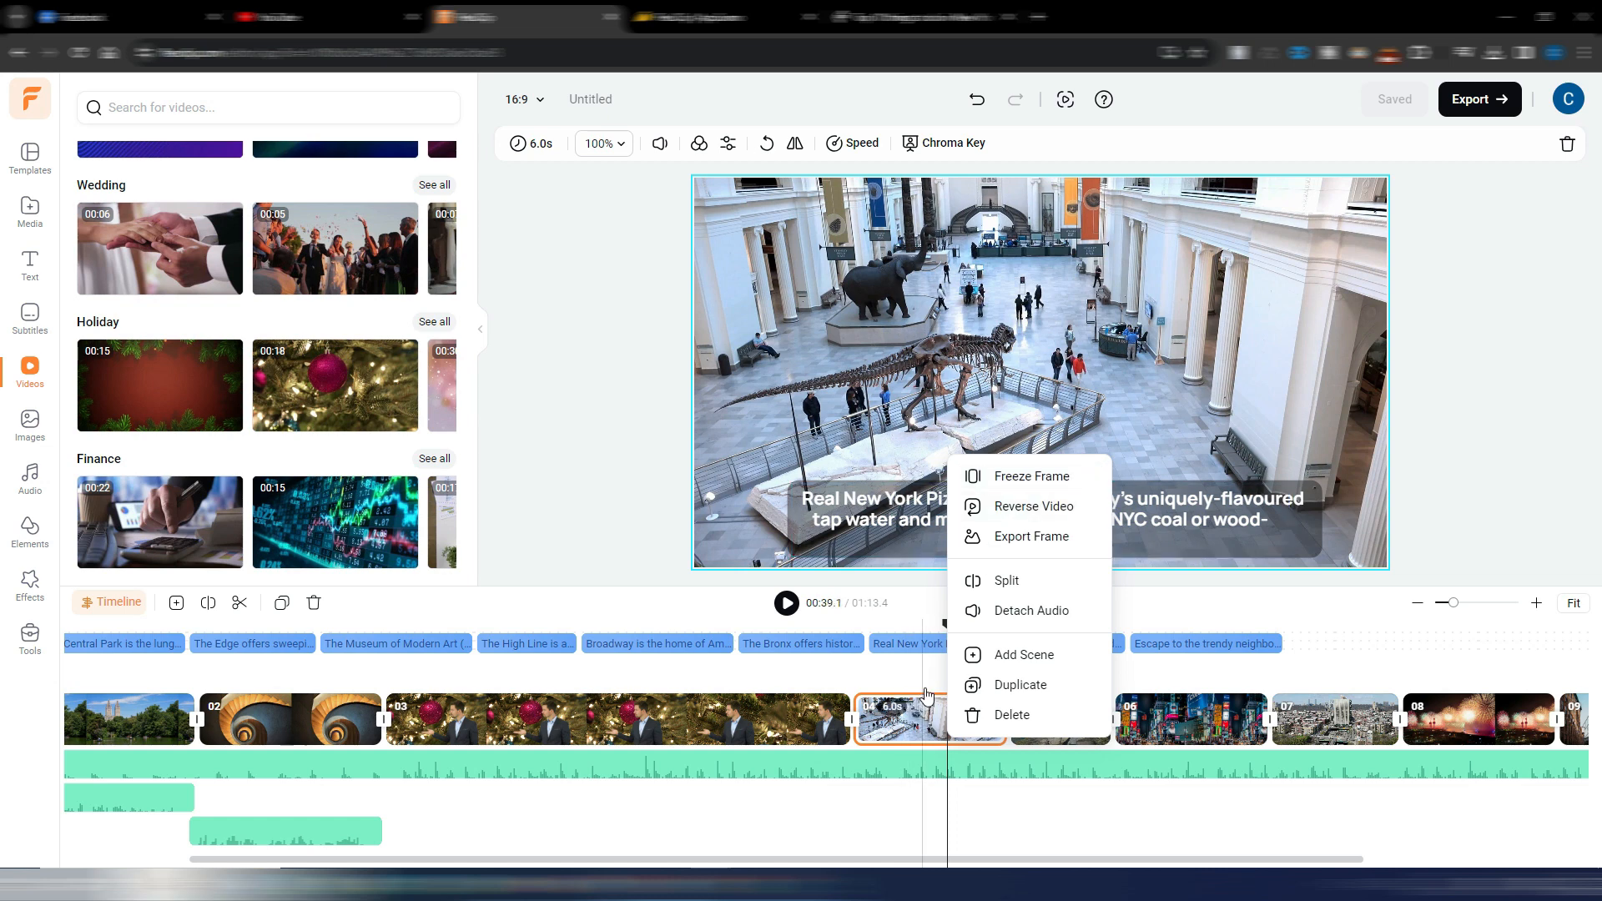
left_click(1041, 476)
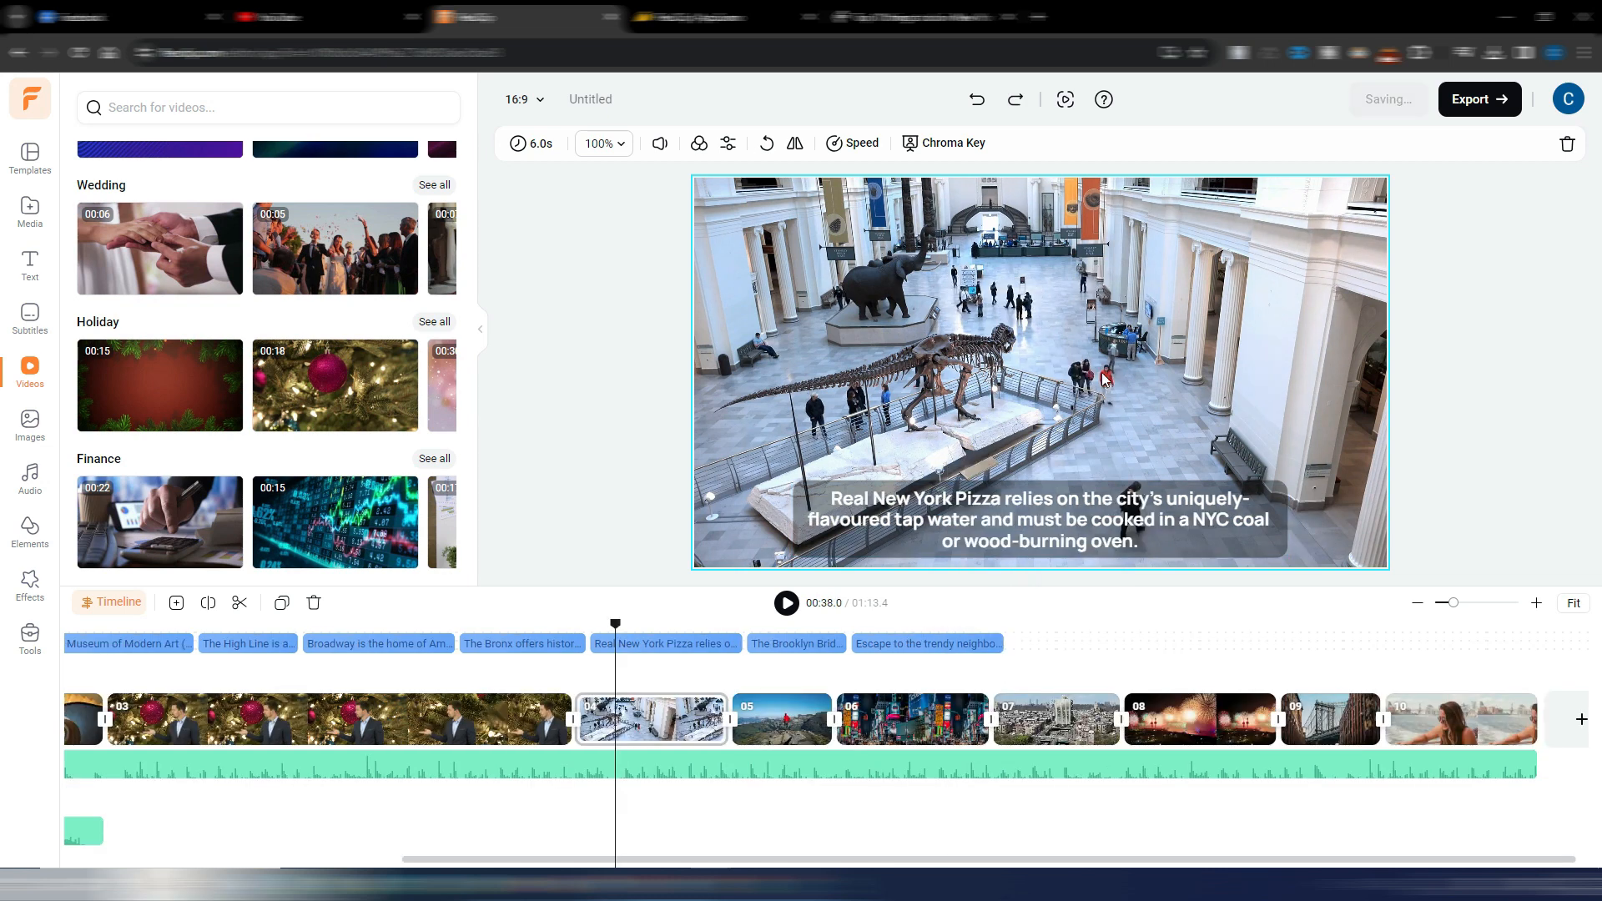
- Insert a freeze frame in the museum clip at about 38.1 s and play from the start of the fourth scene
right_click(619, 726)
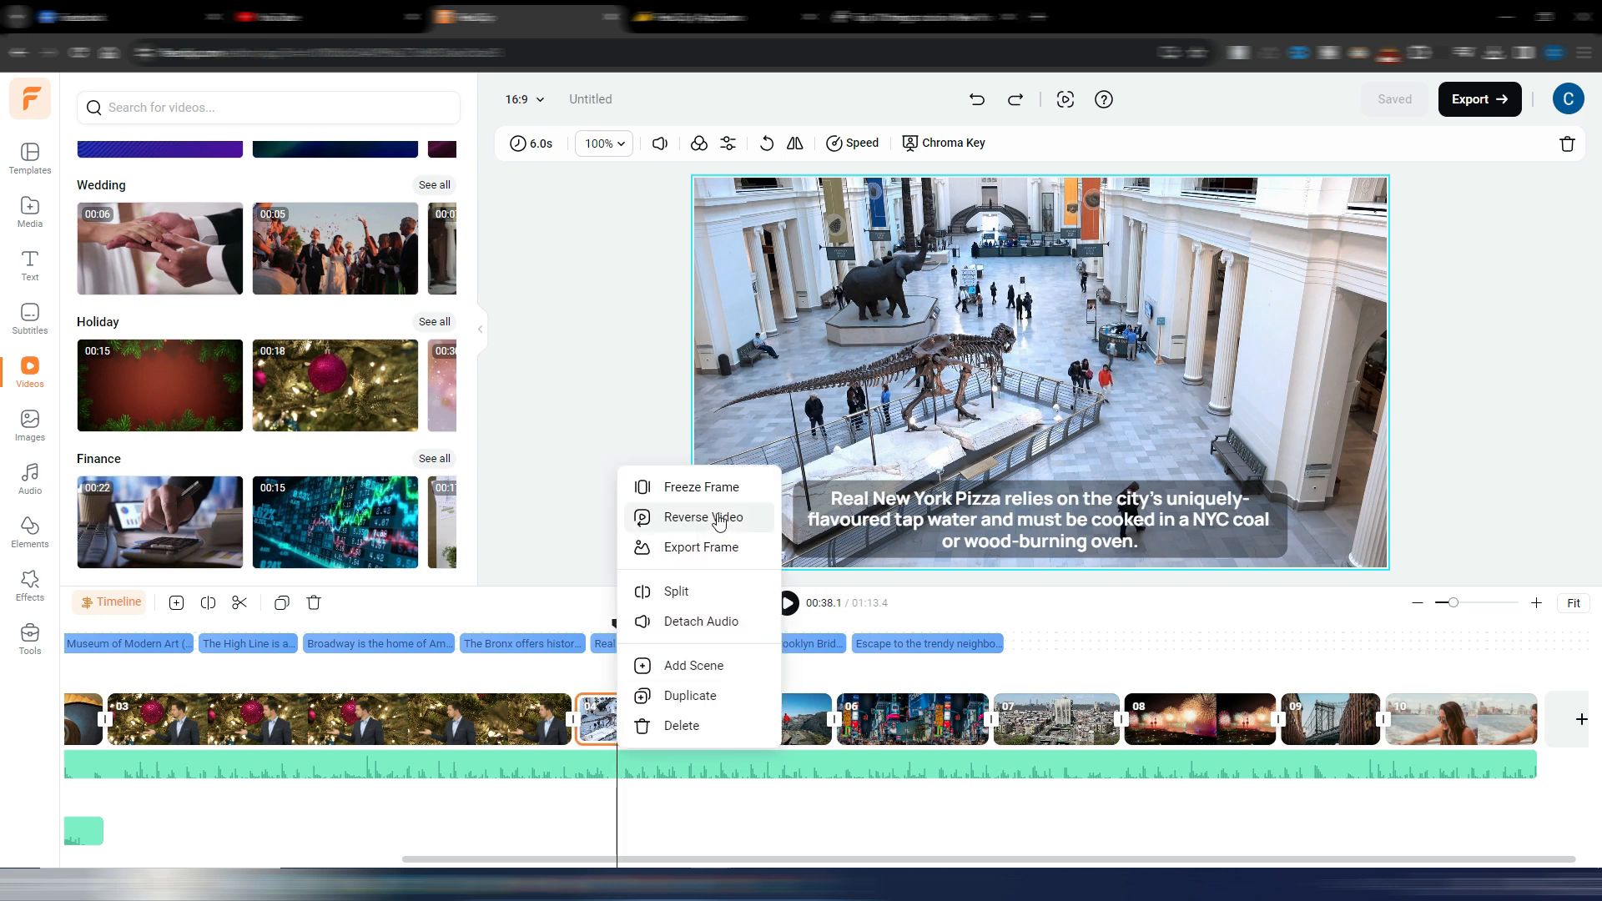
left_click(709, 491)
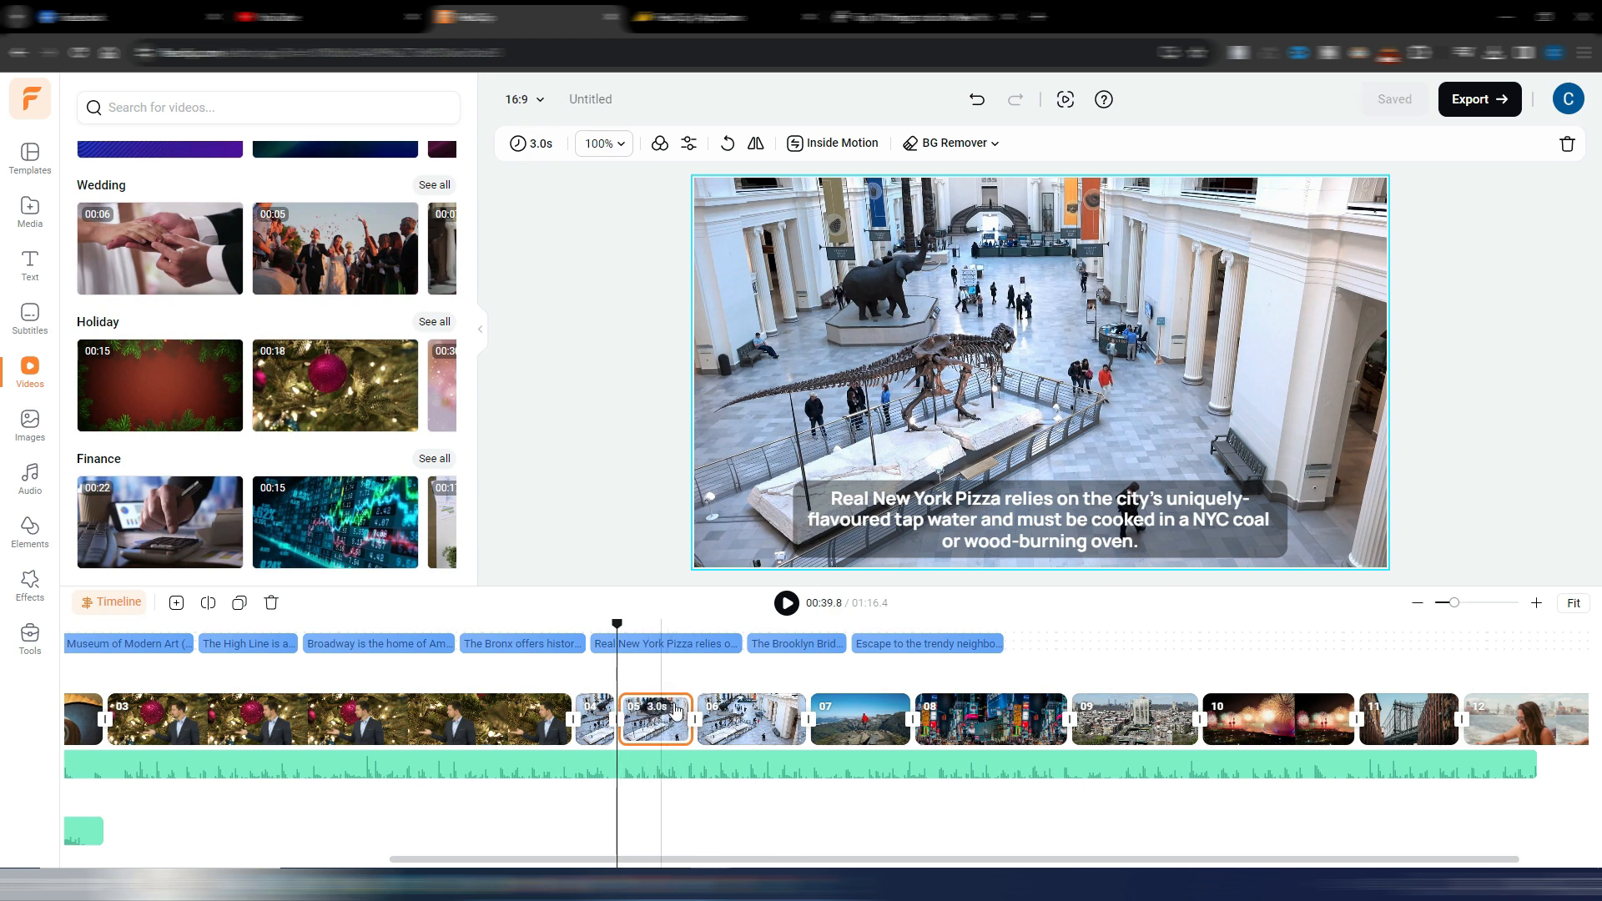
left_click(591, 710)
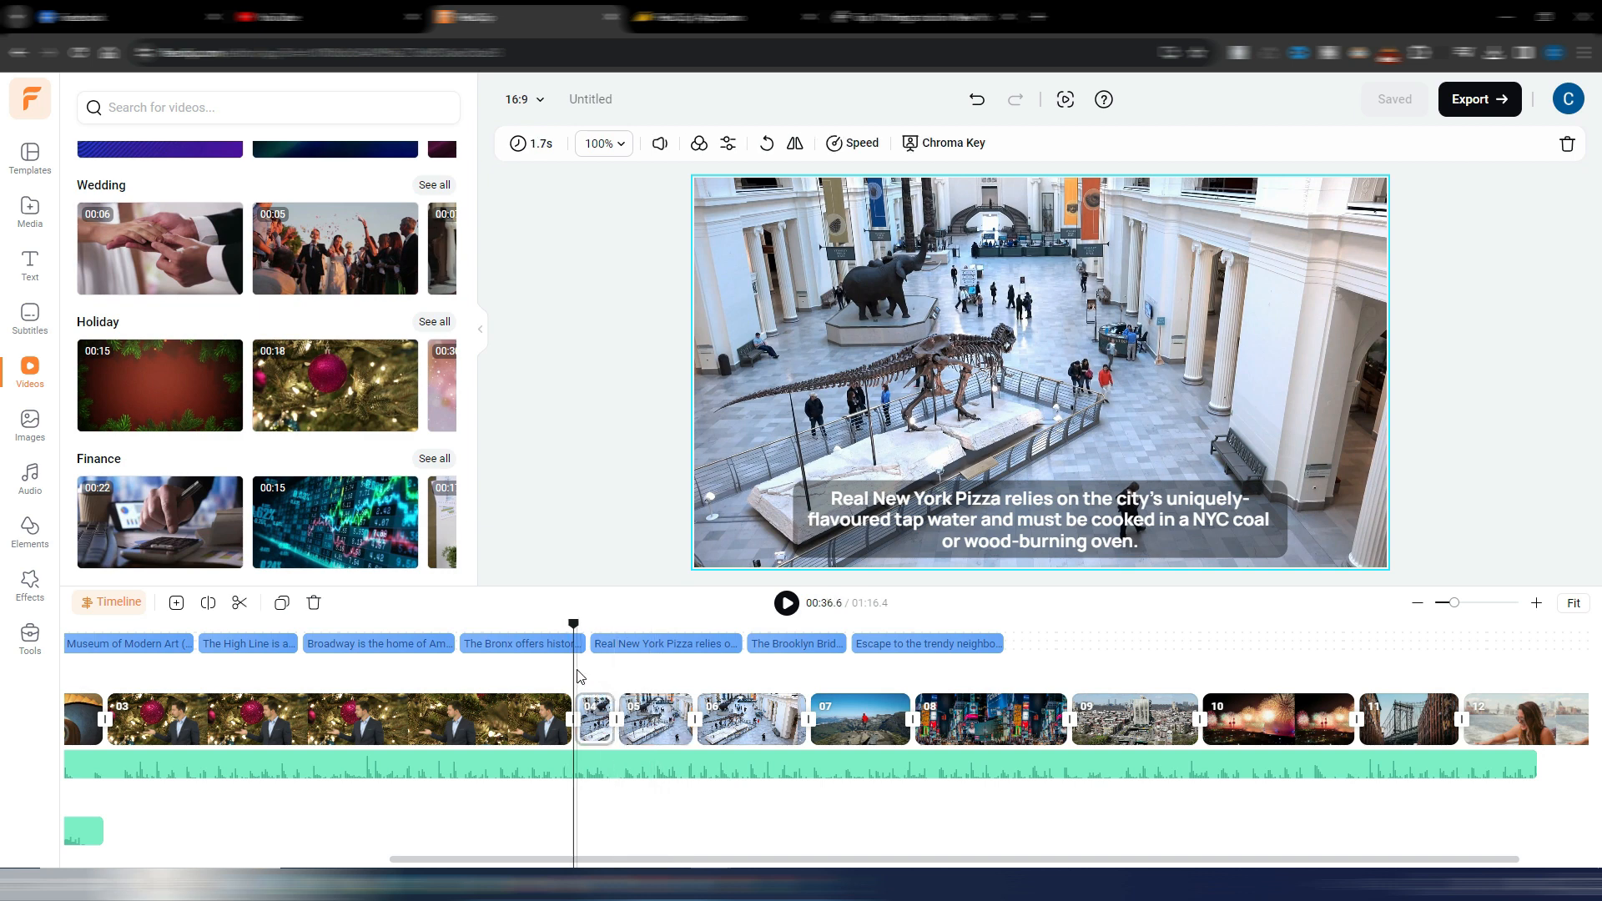
left_click(785, 603)
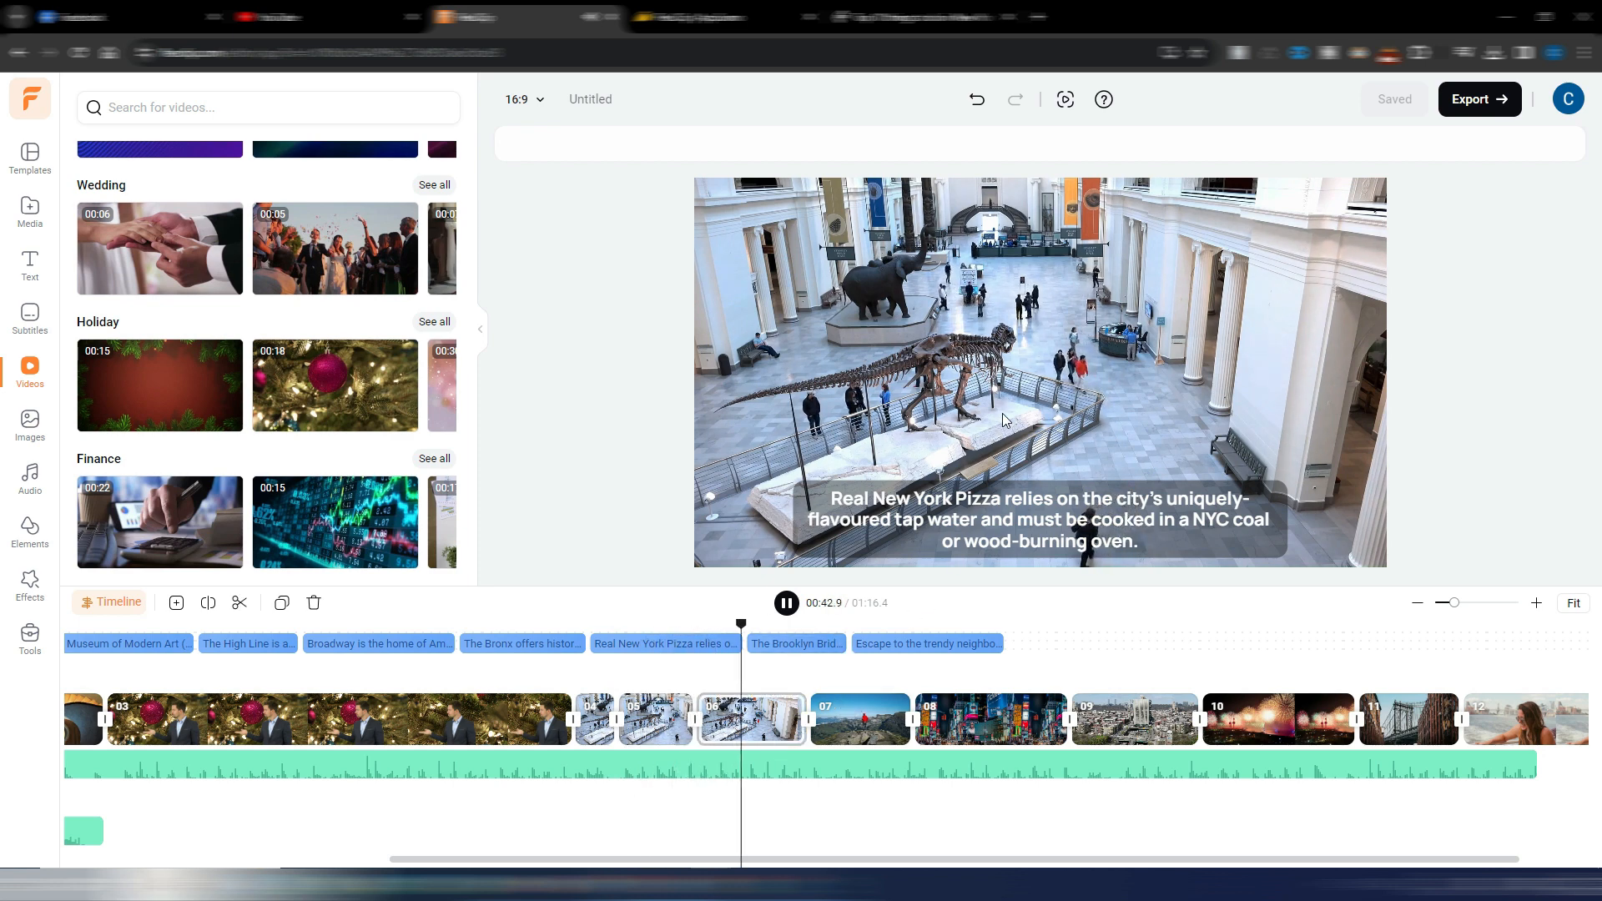
- Stop playback and split the sixth scene's museum clip in its last part
left_click(782, 722)
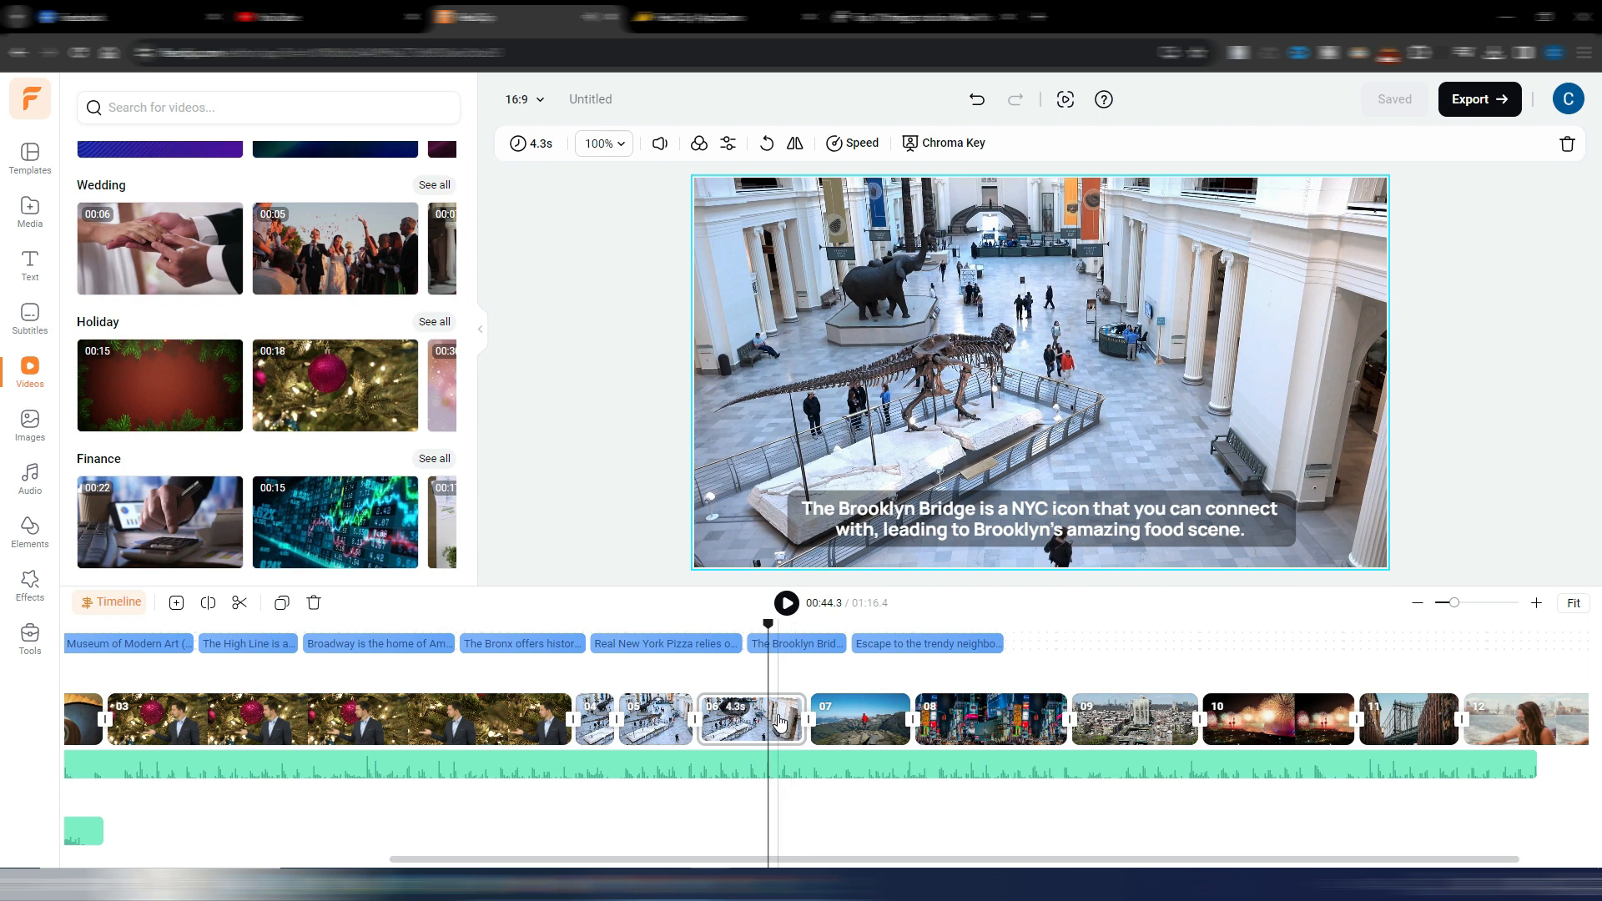
right_click(781, 723)
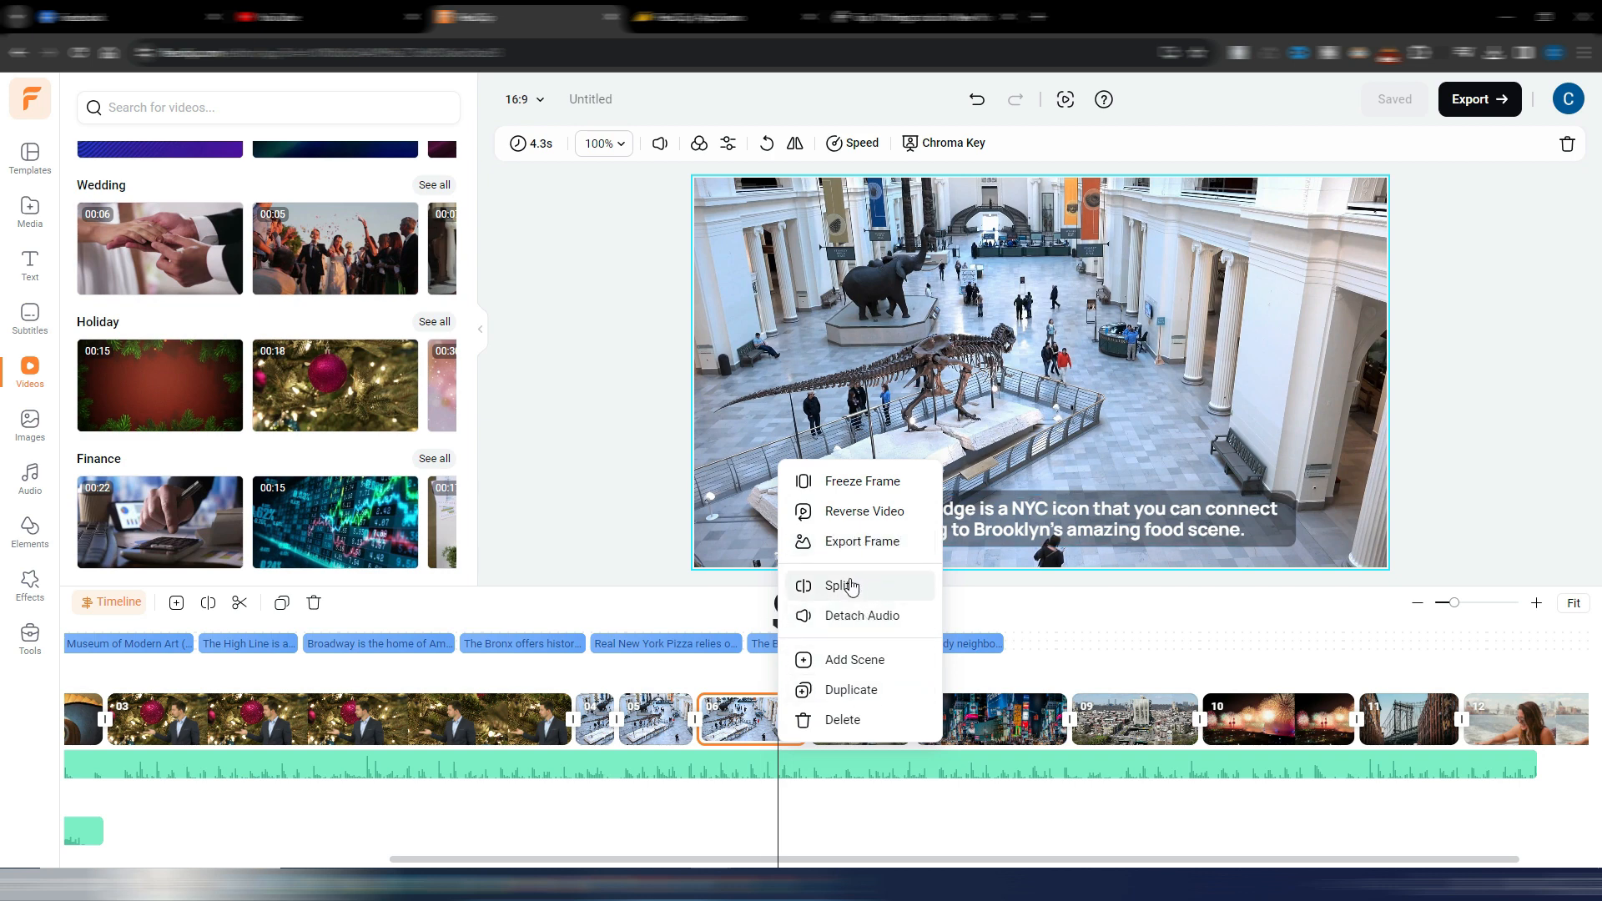
left_click(837, 587)
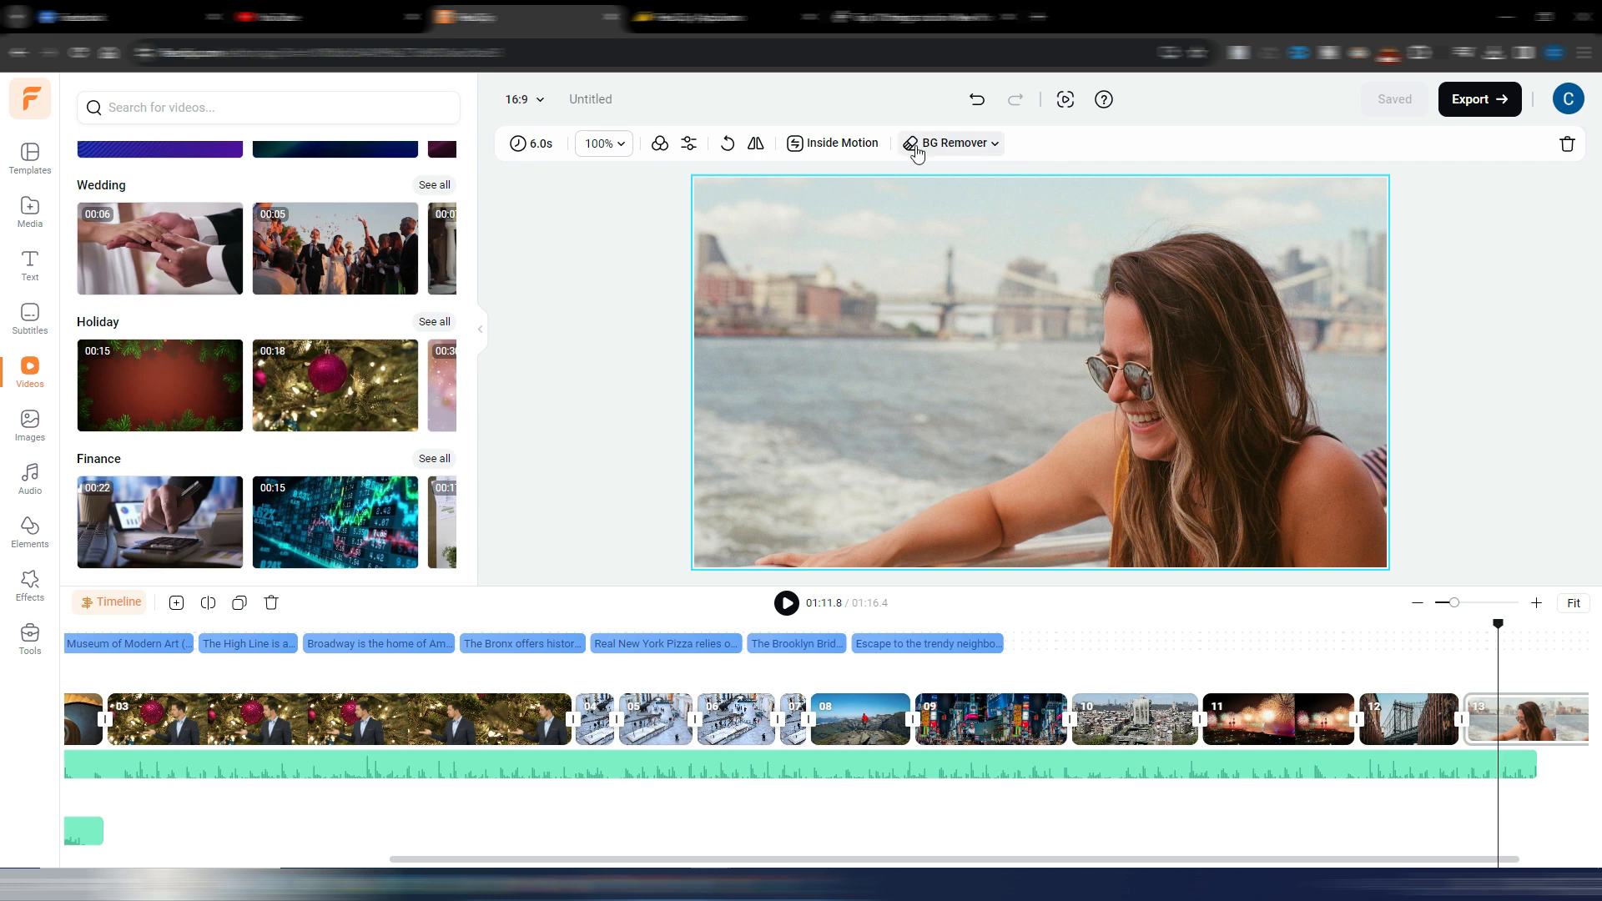
- Try AI Image BG Removal on the last scene's photo with the Remove and Keep brushes, and close it discarding the changes
left_click(1506, 668)
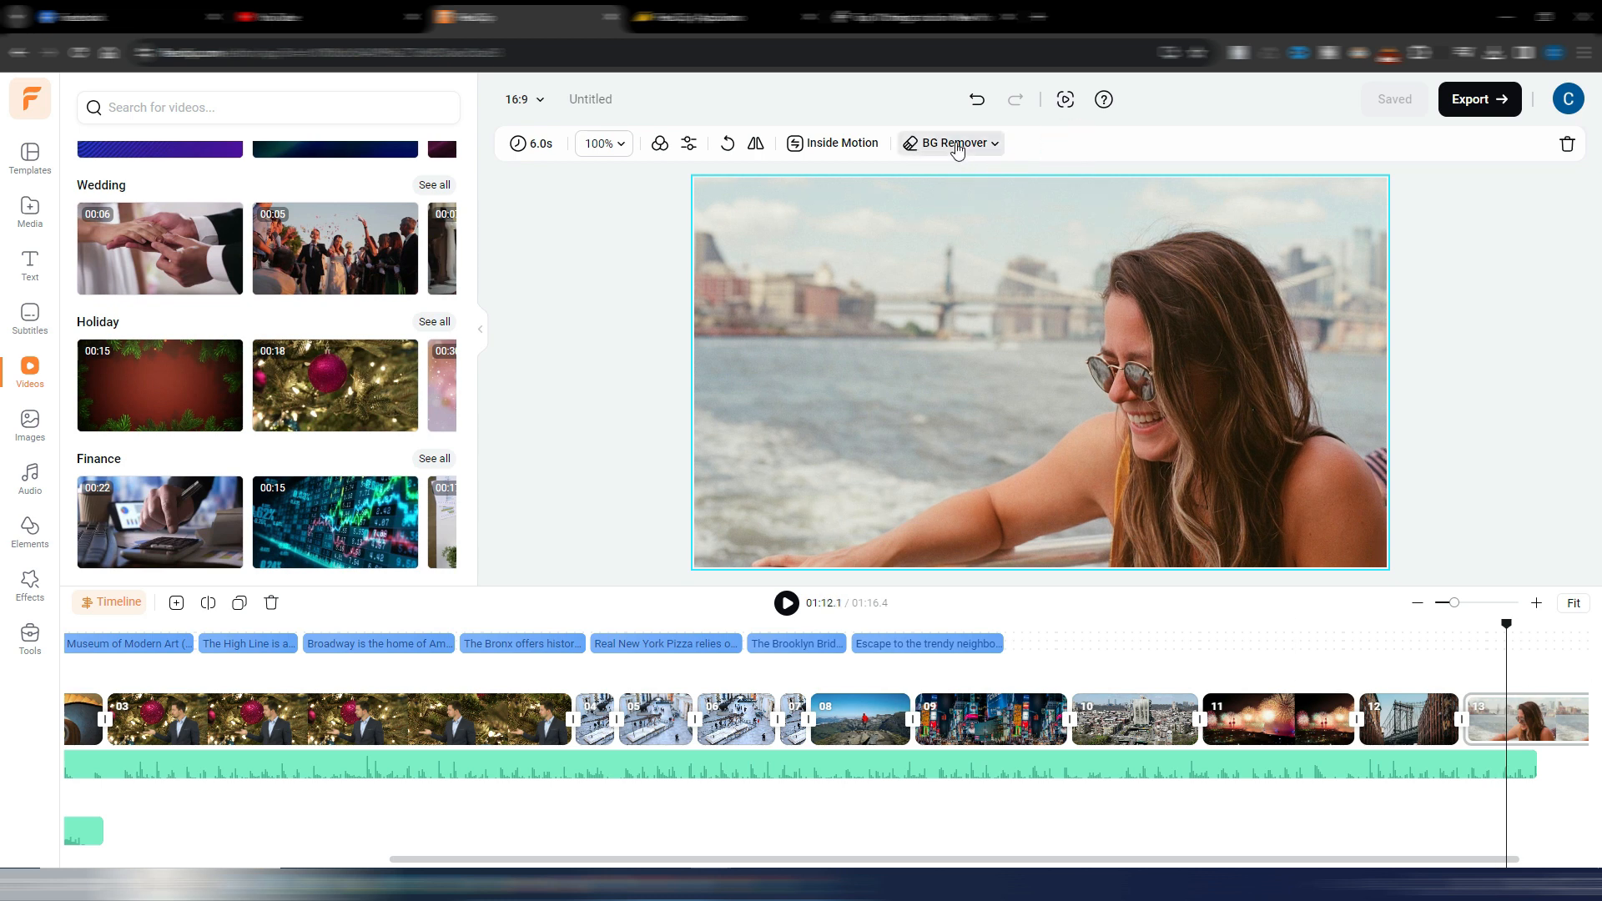
left_click(956, 143)
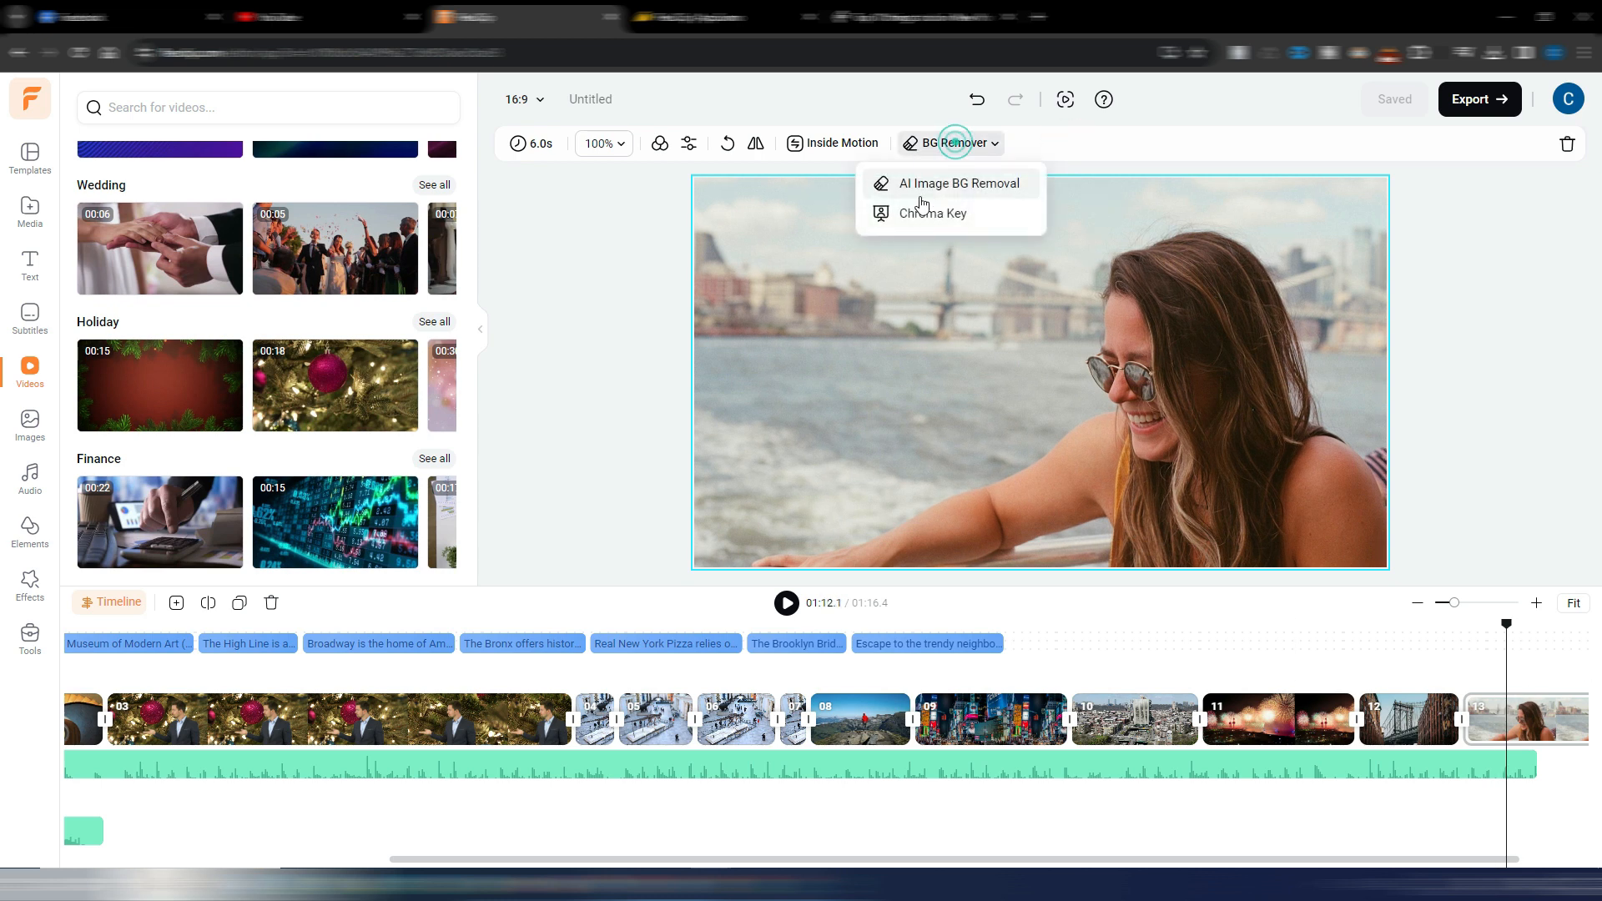
left_click(975, 183)
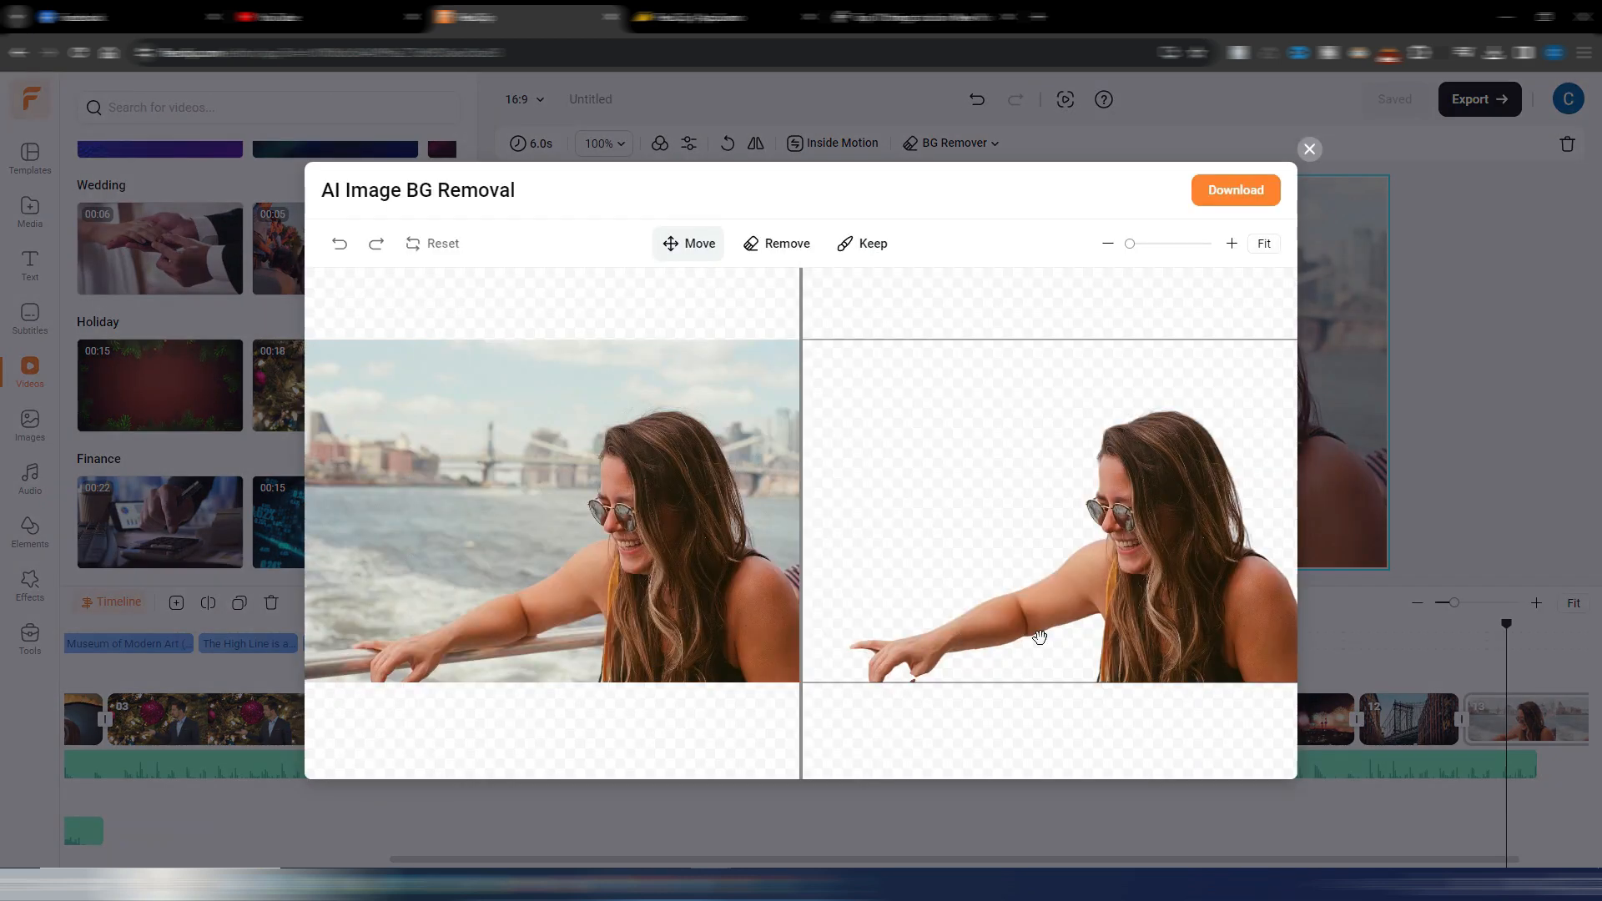
left_click(792, 251)
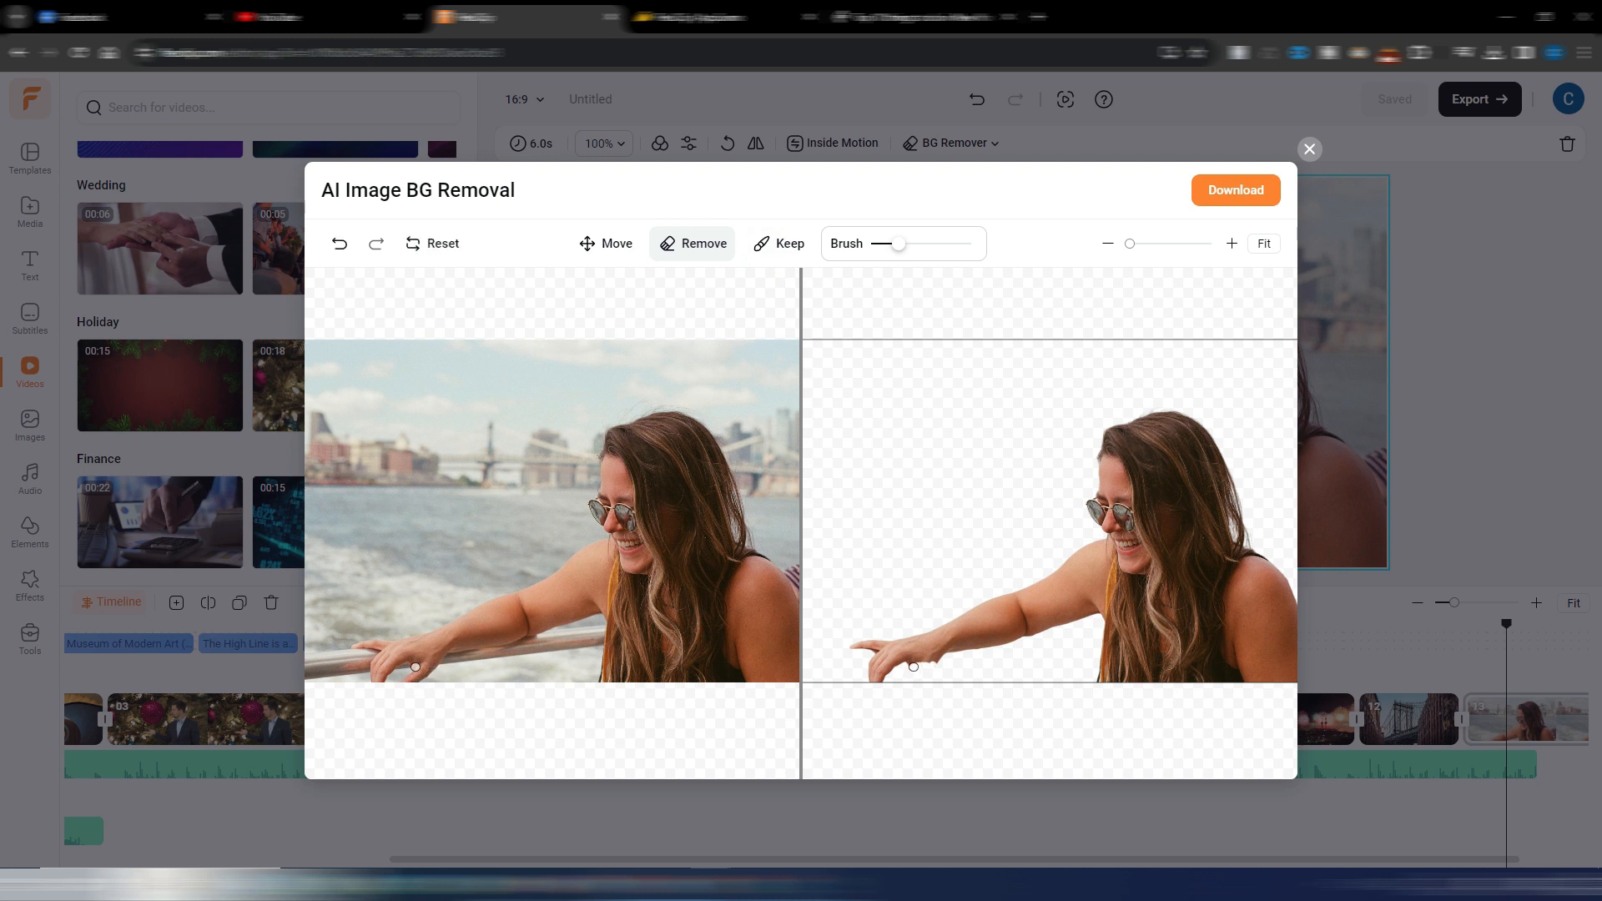
left_click(784, 252)
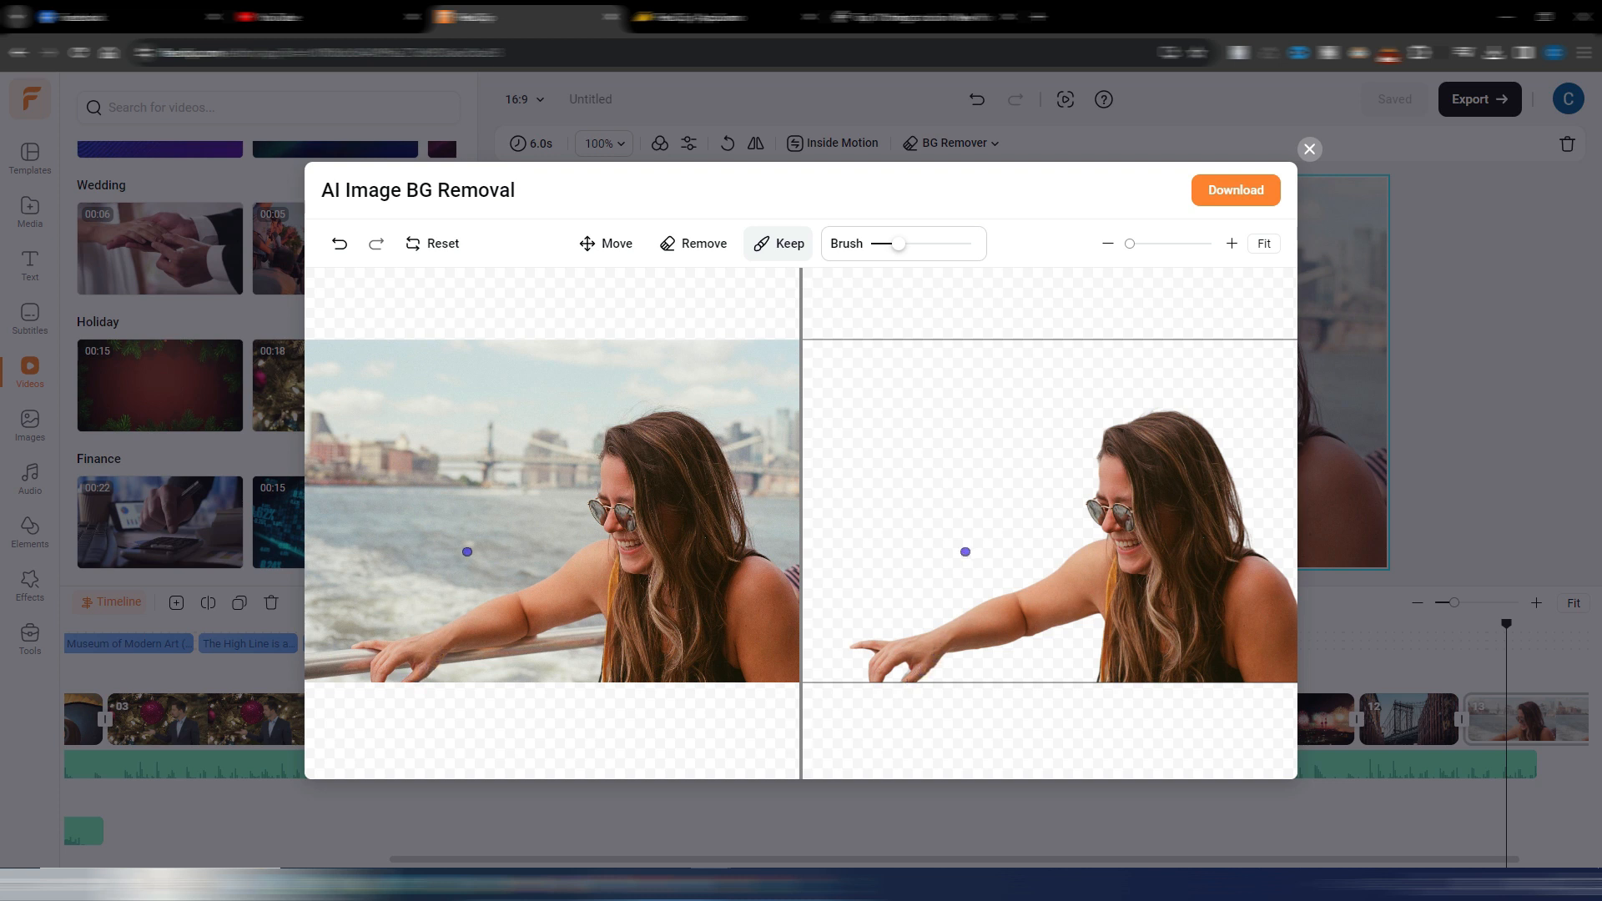
left_click_drag(912, 248, 904, 250)
left_click(1310, 150)
left_click(870, 506)
left_click(1309, 149)
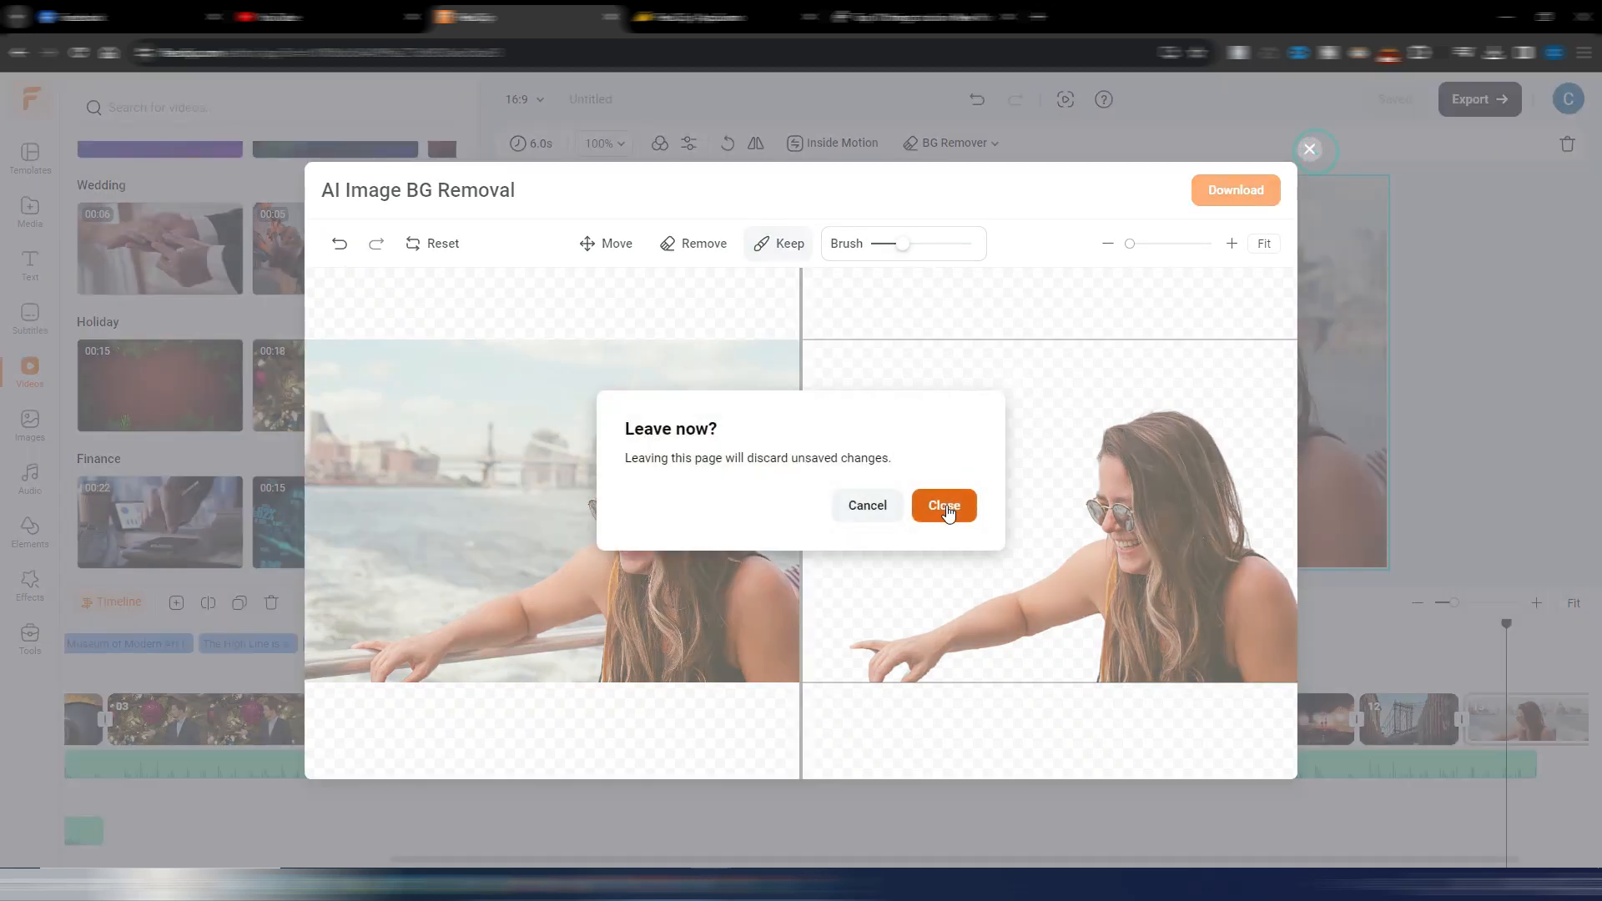
left_click(944, 506)
- Apply the Move to the right inside motion to the last scene's photo and play that scene from its start
left_click(979, 145)
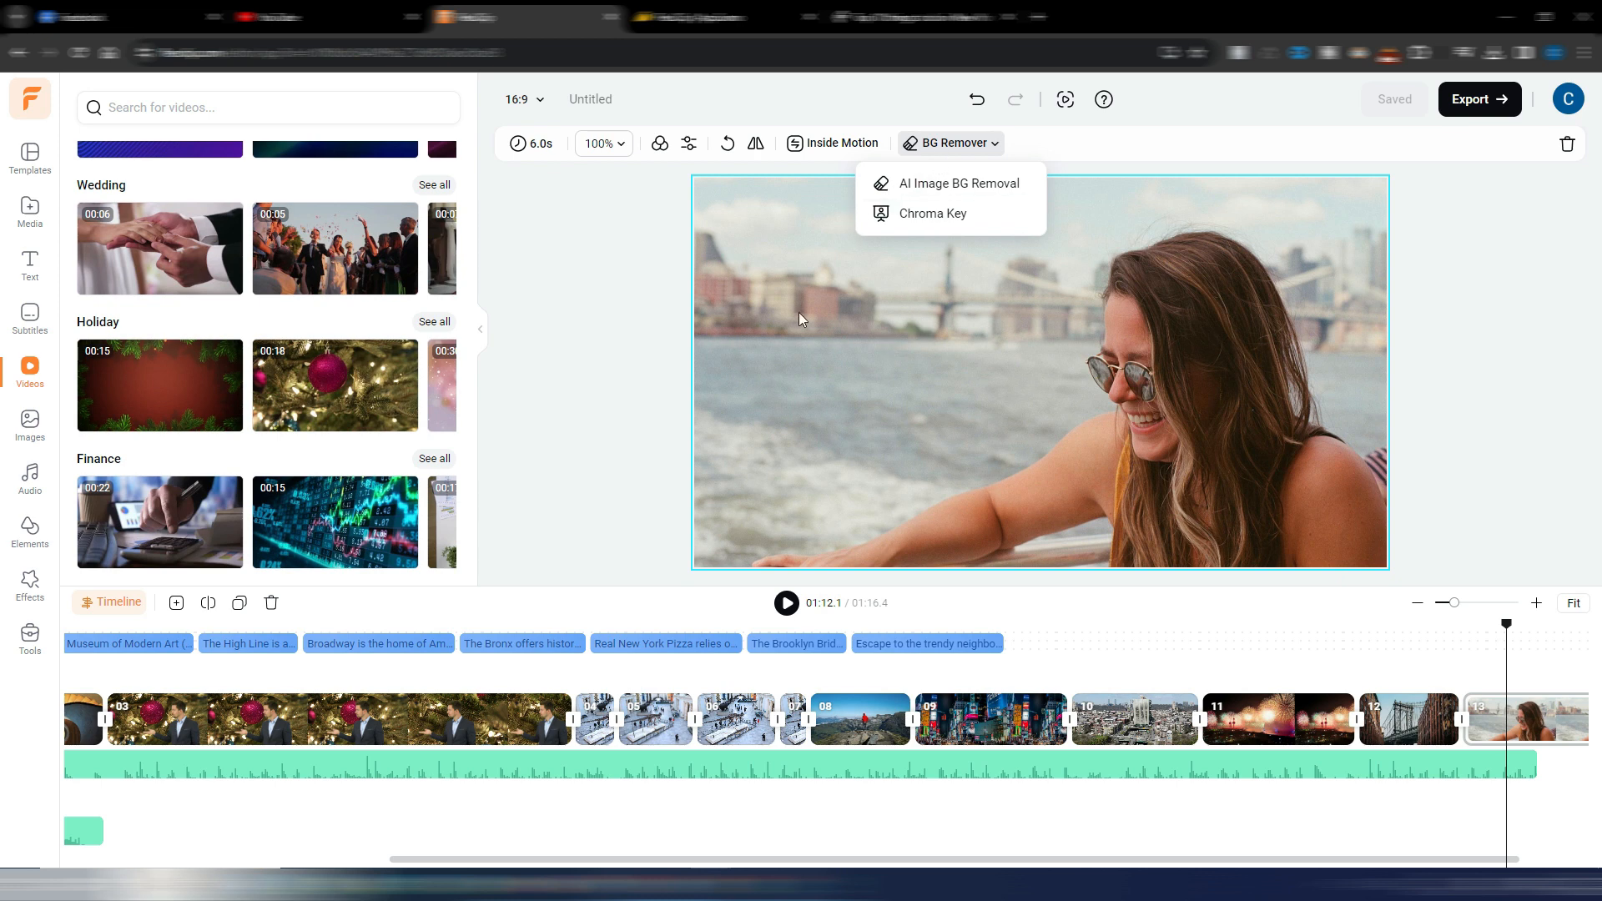
left_click(641, 296)
left_click(868, 350)
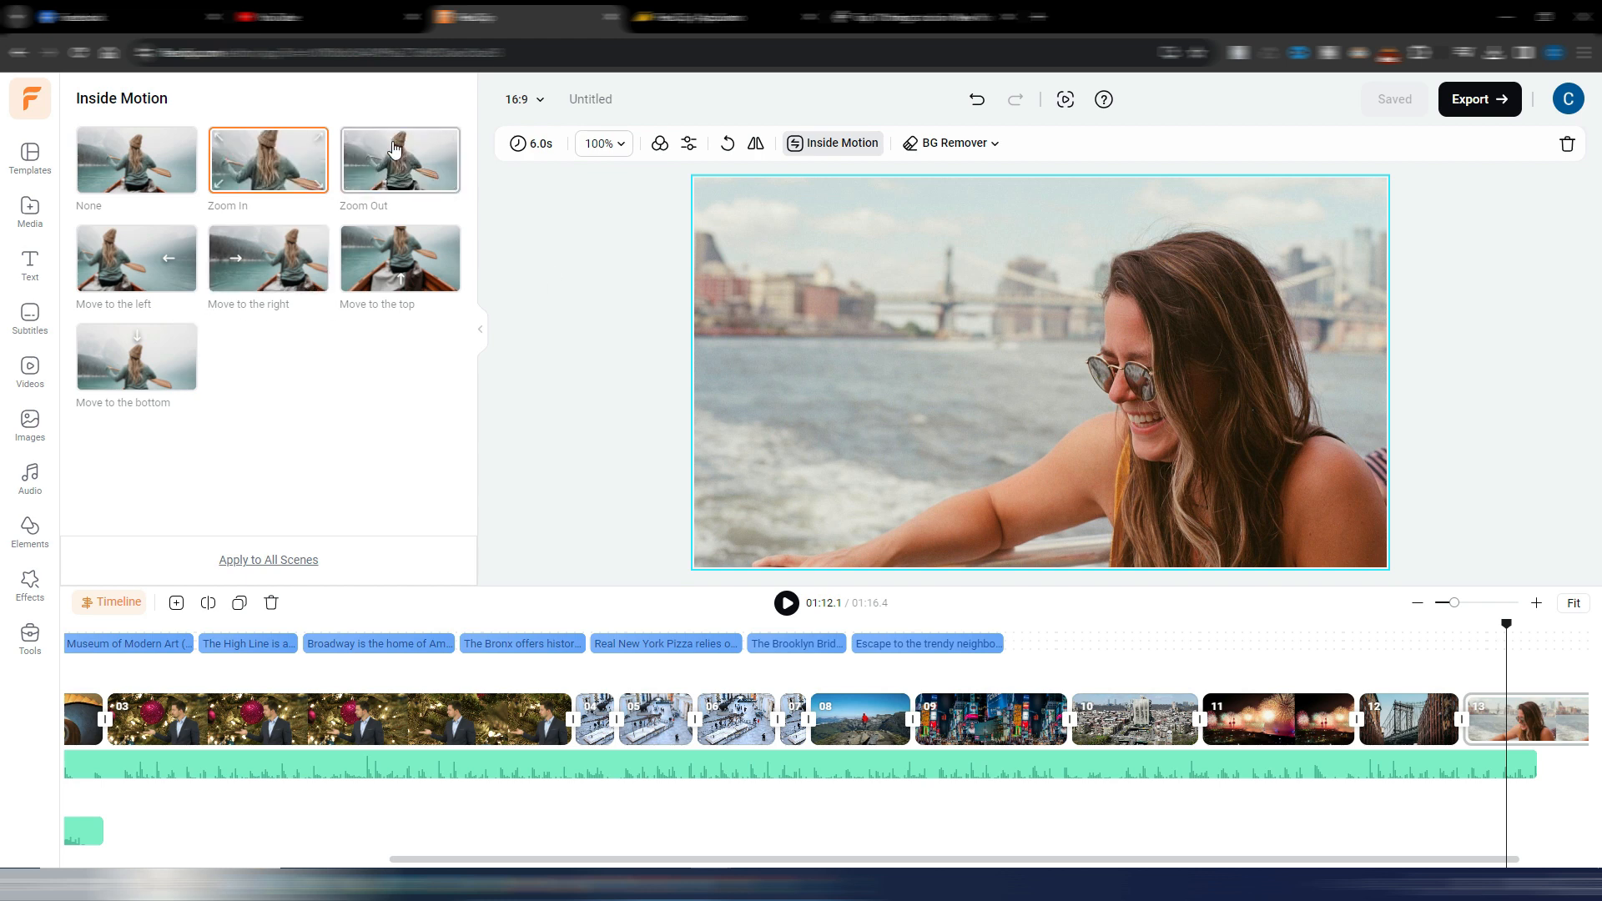
left_click(268, 257)
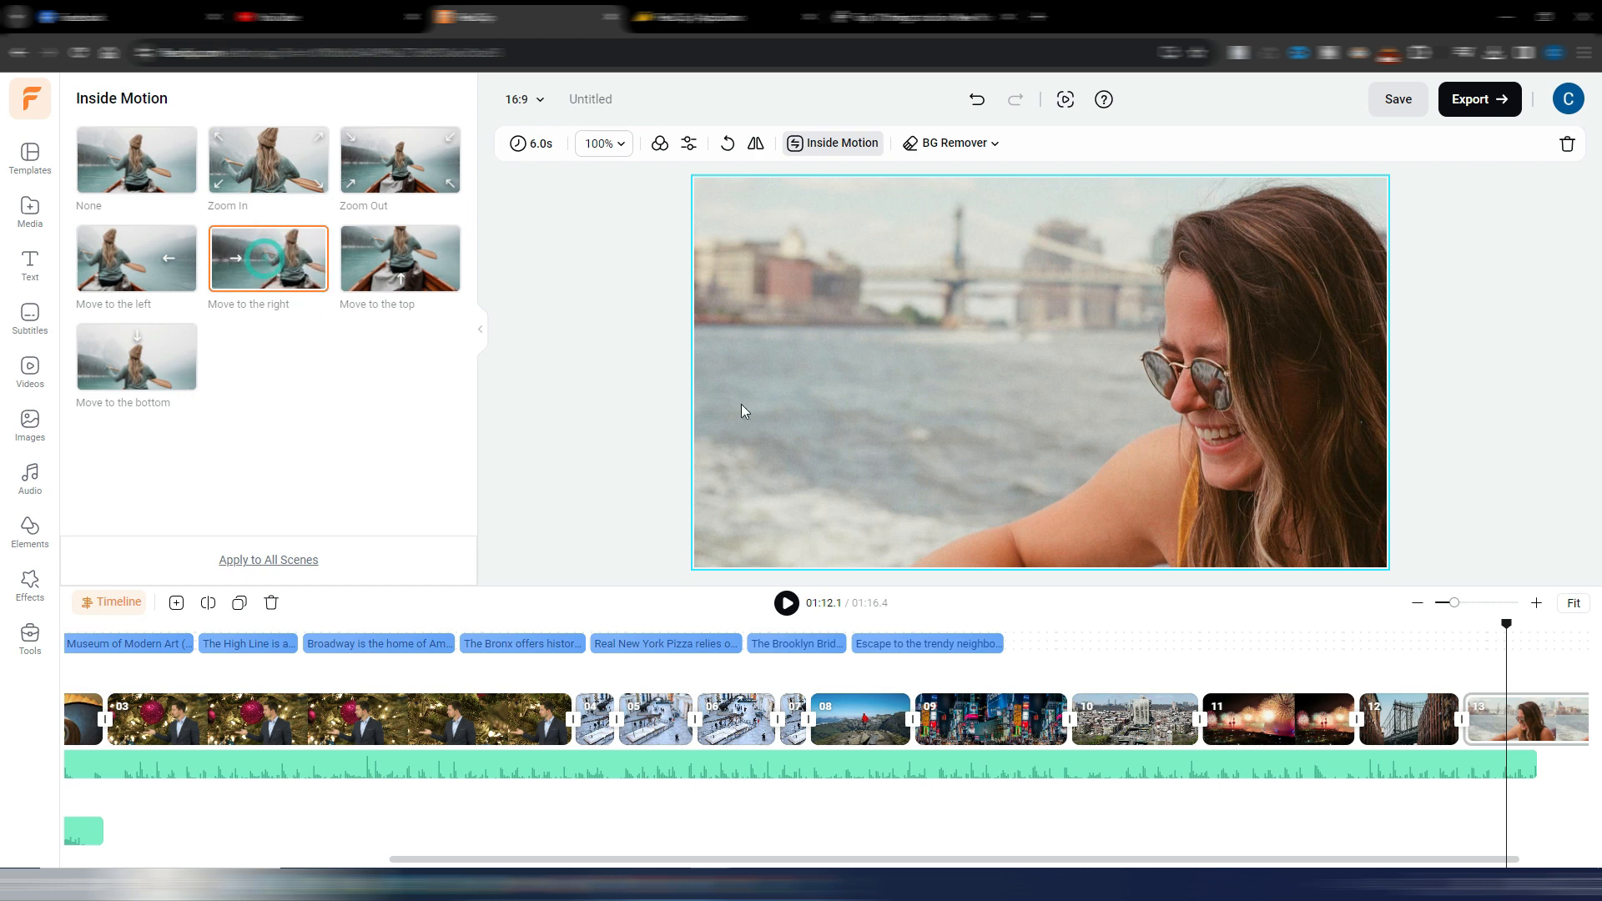
left_click(1468, 675)
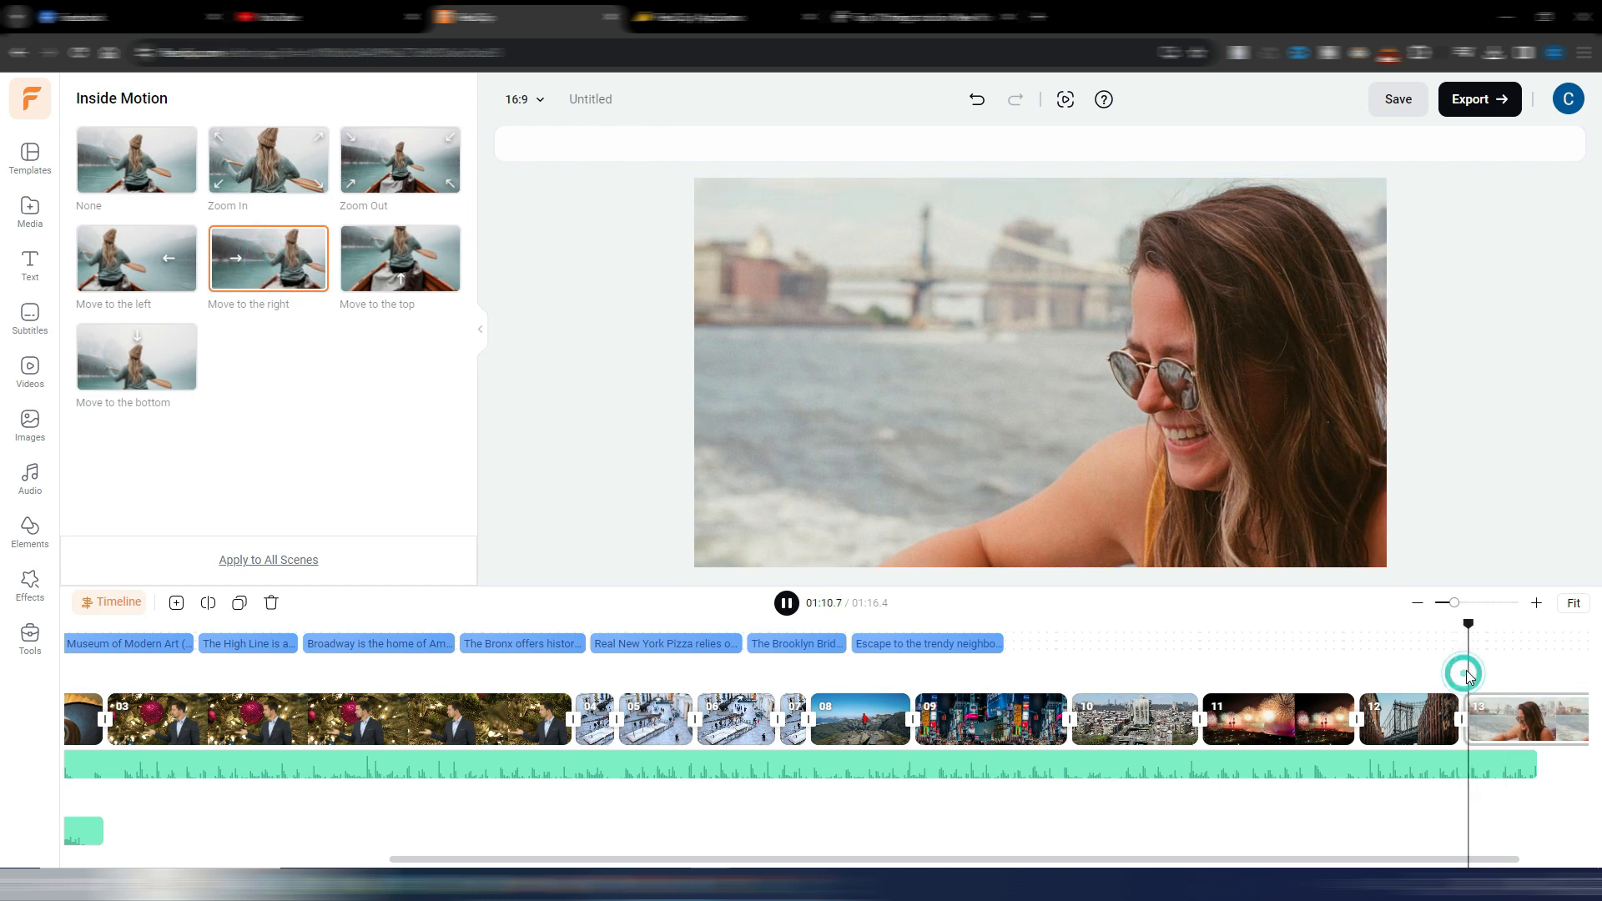
left_click(1206, 383)
- Add the first Electric effect overlay across the sixth scene's museum clip and play that scene to preview it
left_click(611, 681)
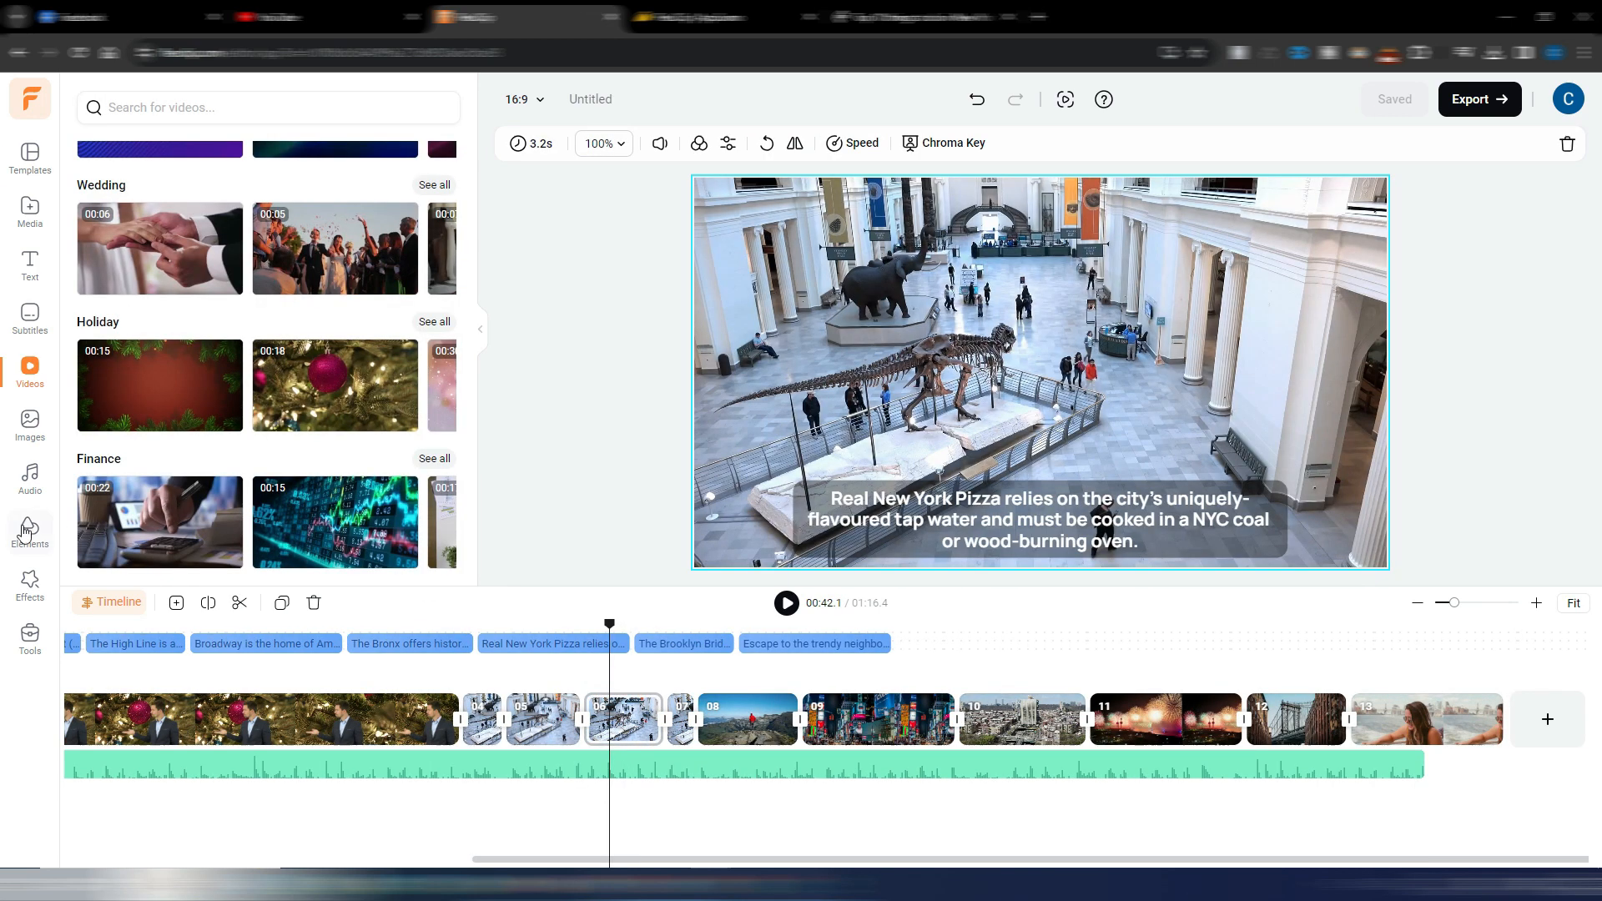
left_click(30, 580)
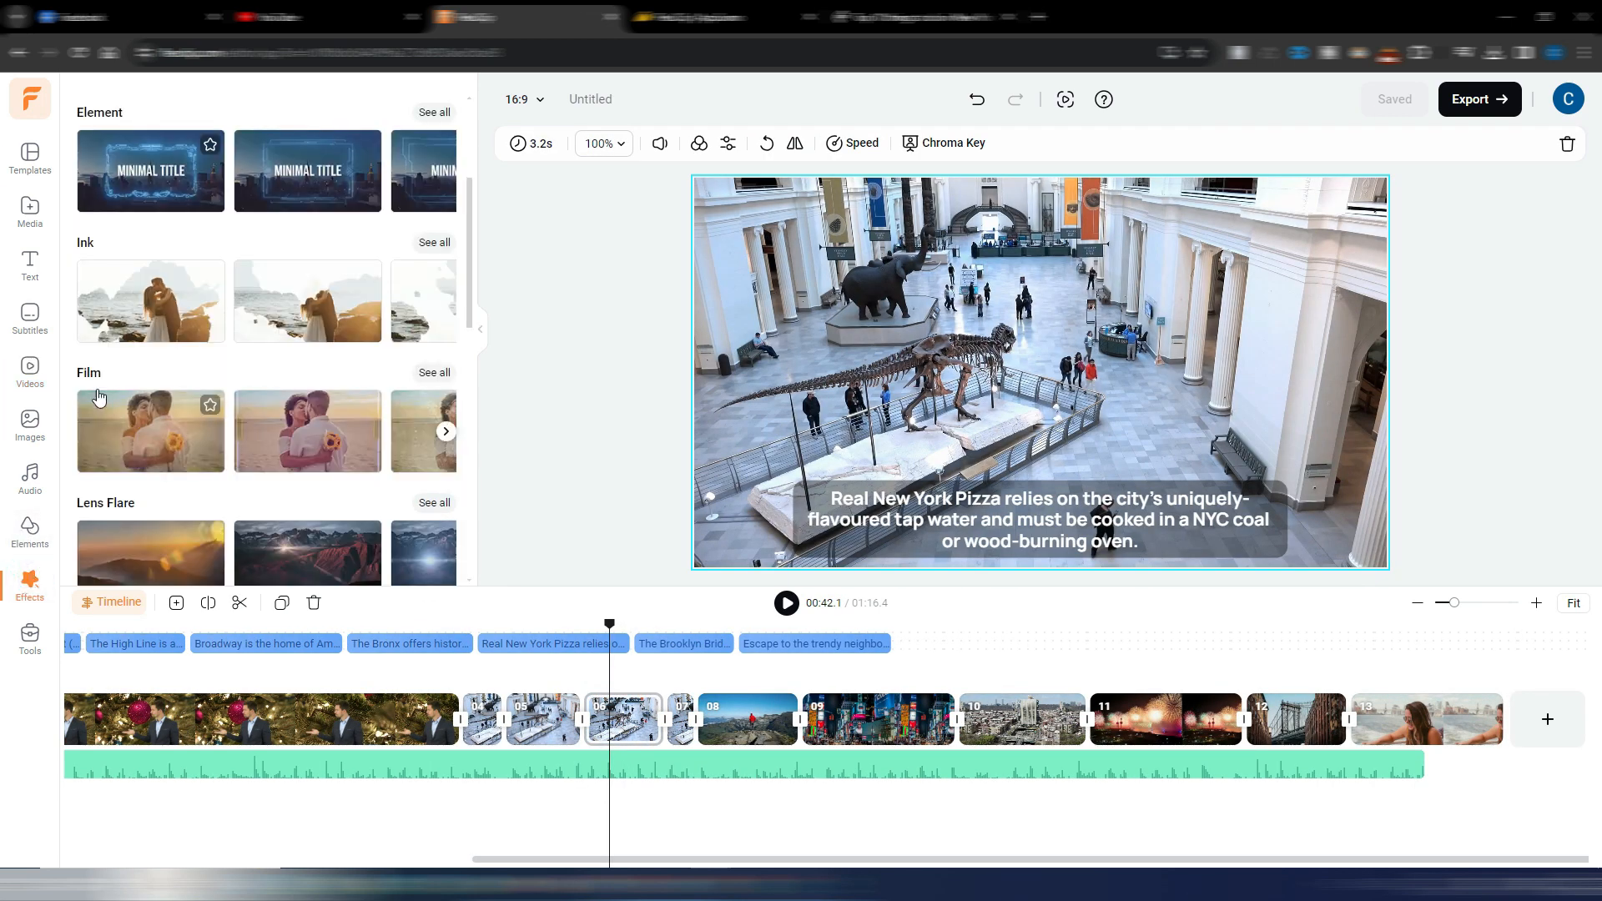
scroll(158, 368, "down", 5)
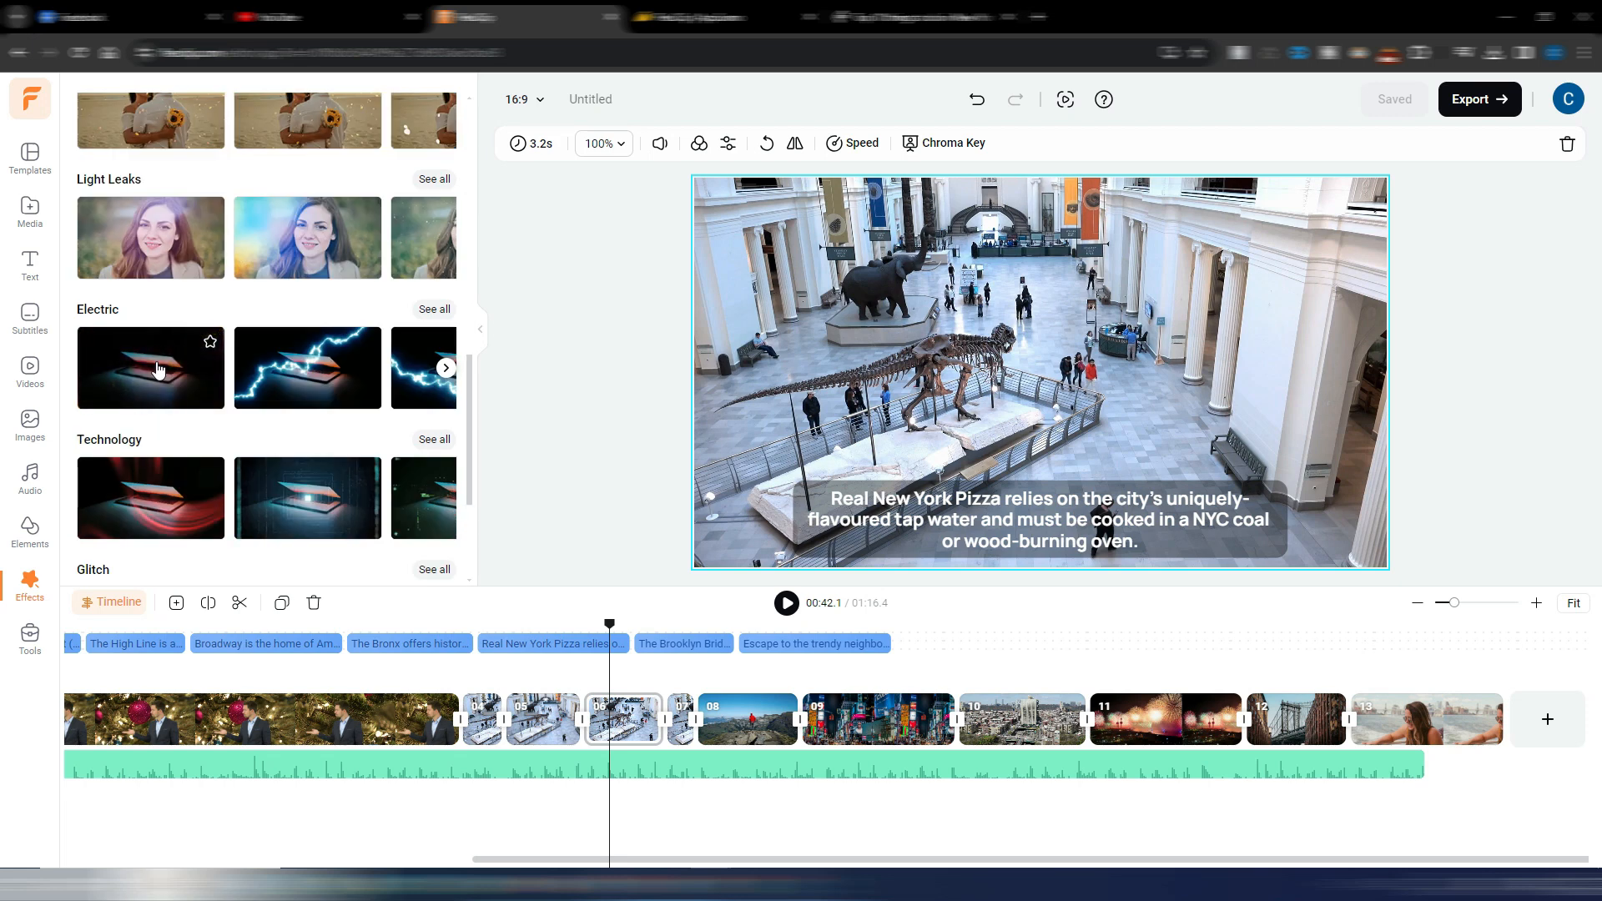
left_click_drag(159, 368, 621, 678)
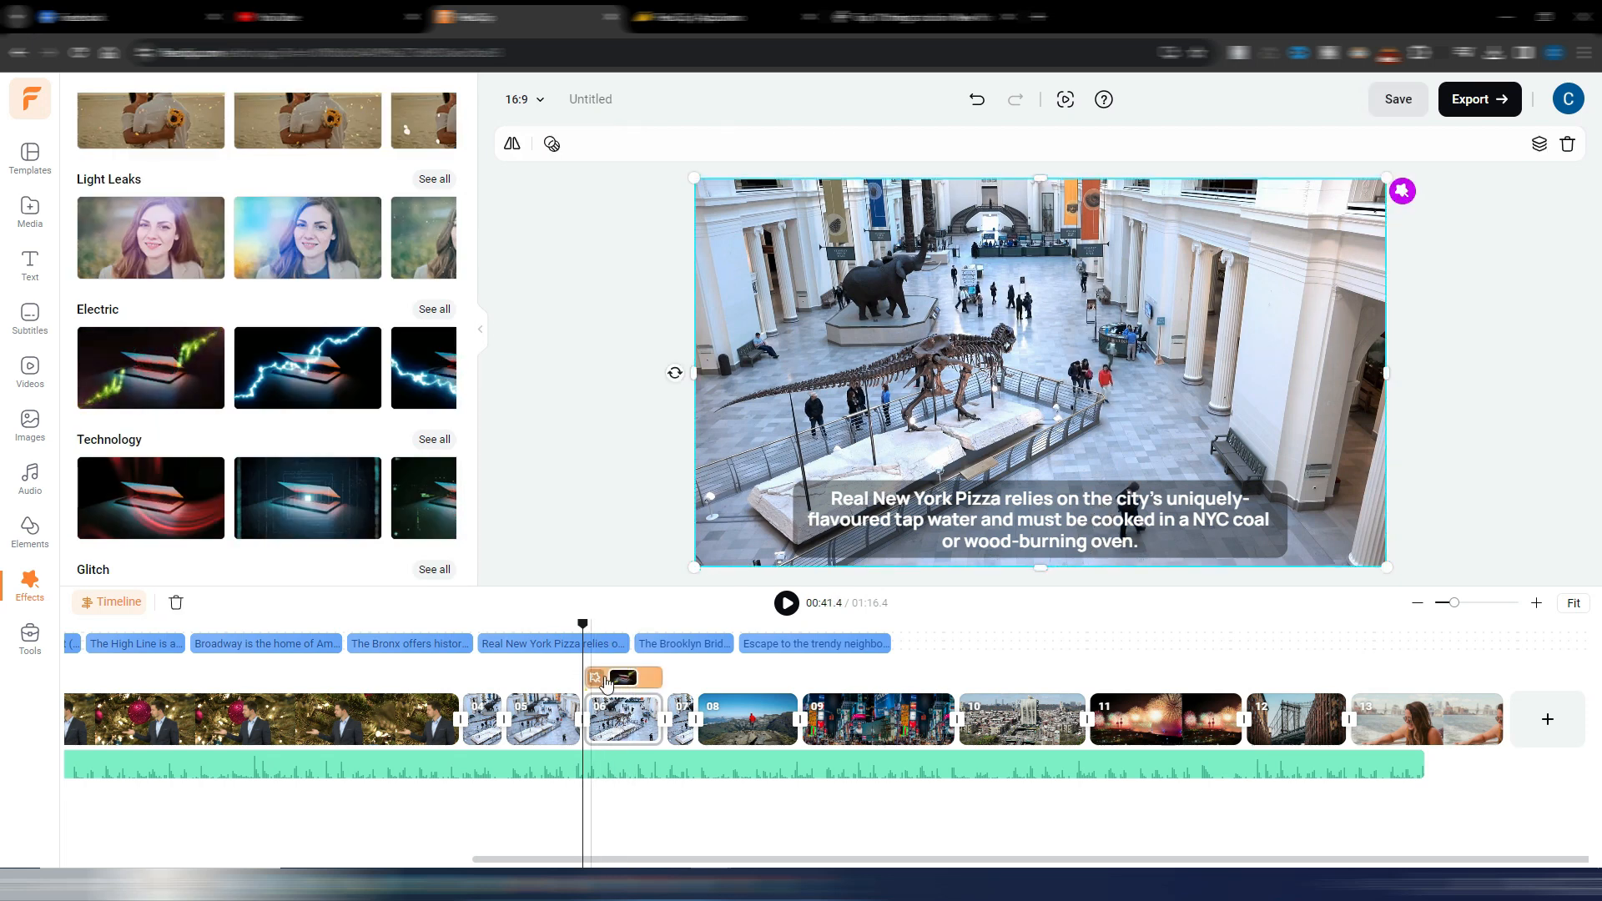
left_click(793, 606)
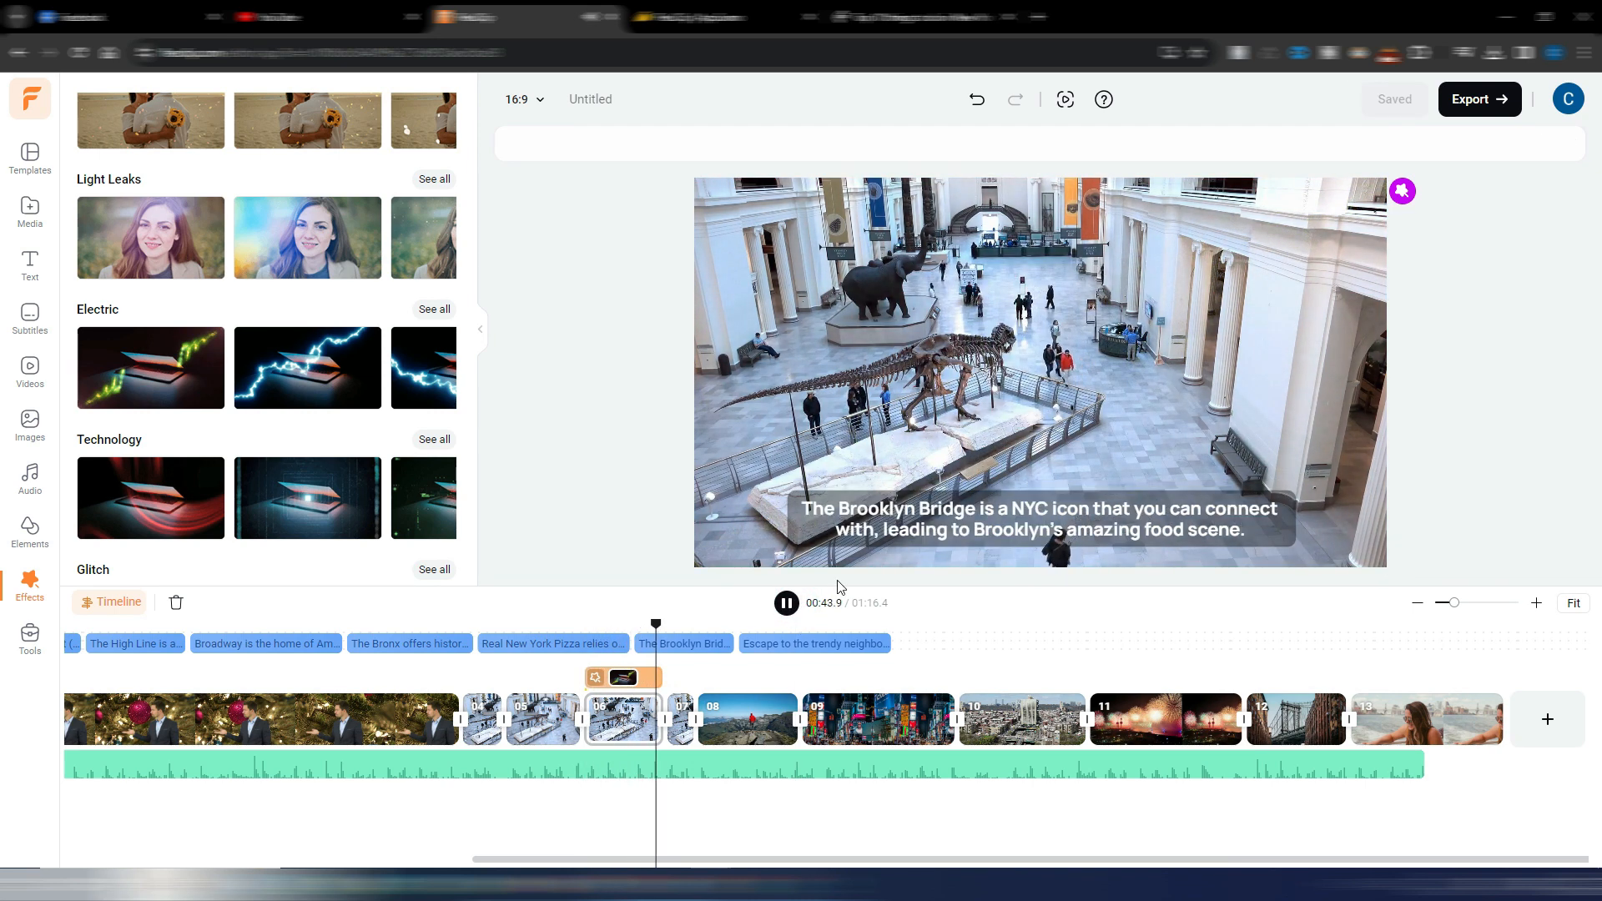
left_click(786, 603)
- Add the first Bubble effect overlay to the short seventh scene, preview it, and set the playhead to 45.8 s
scroll(284, 451, "down", 2)
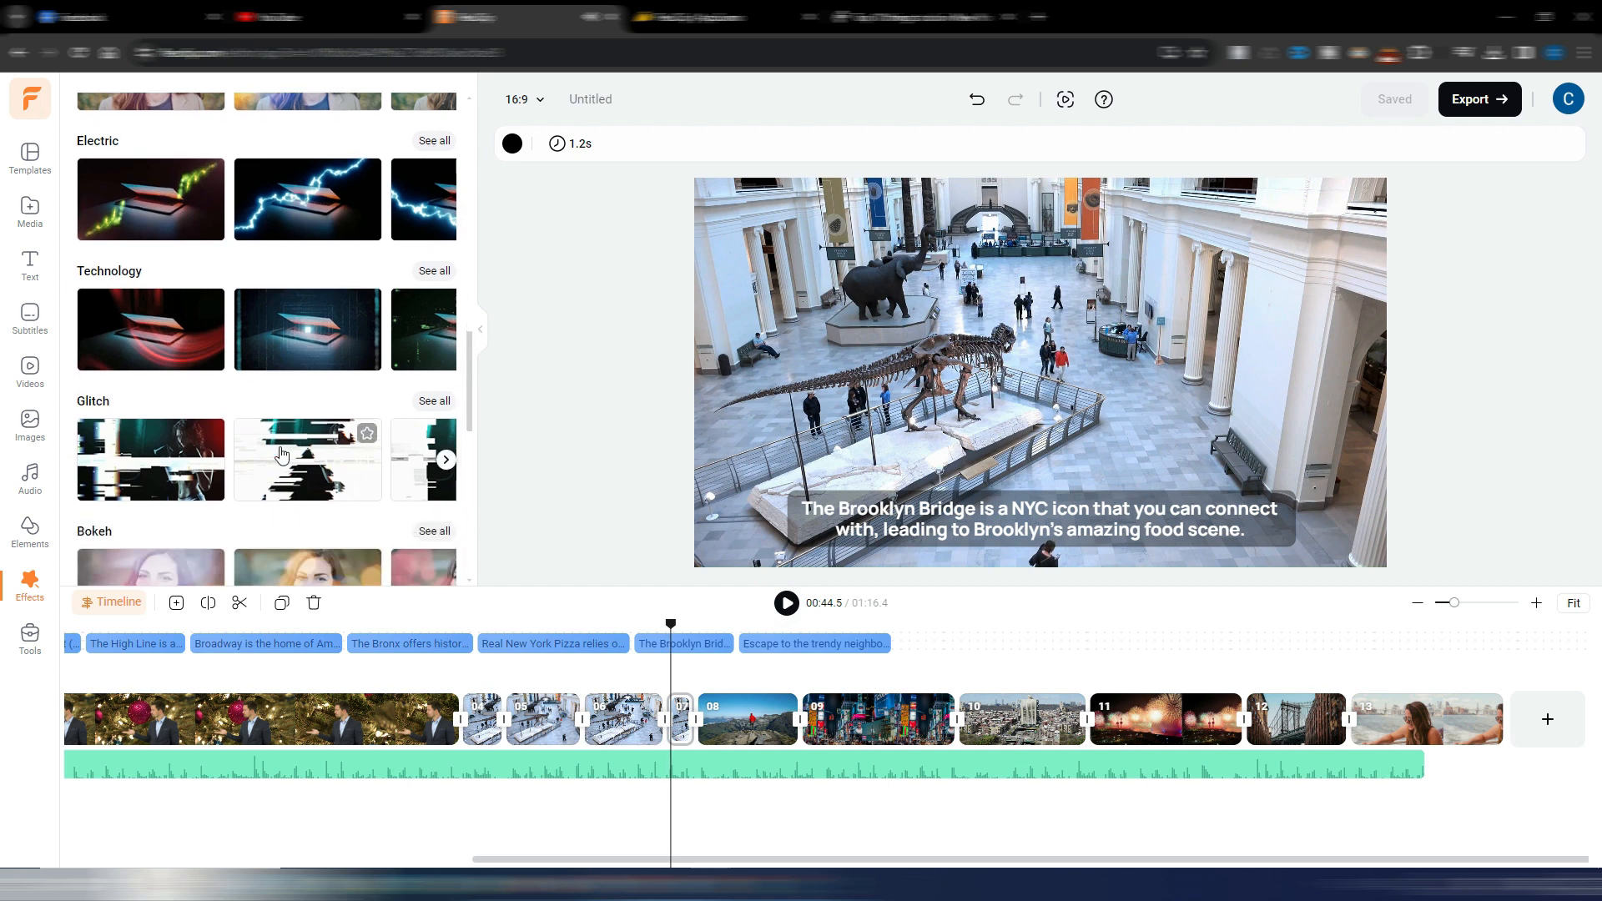
scroll(282, 454, "down", 8)
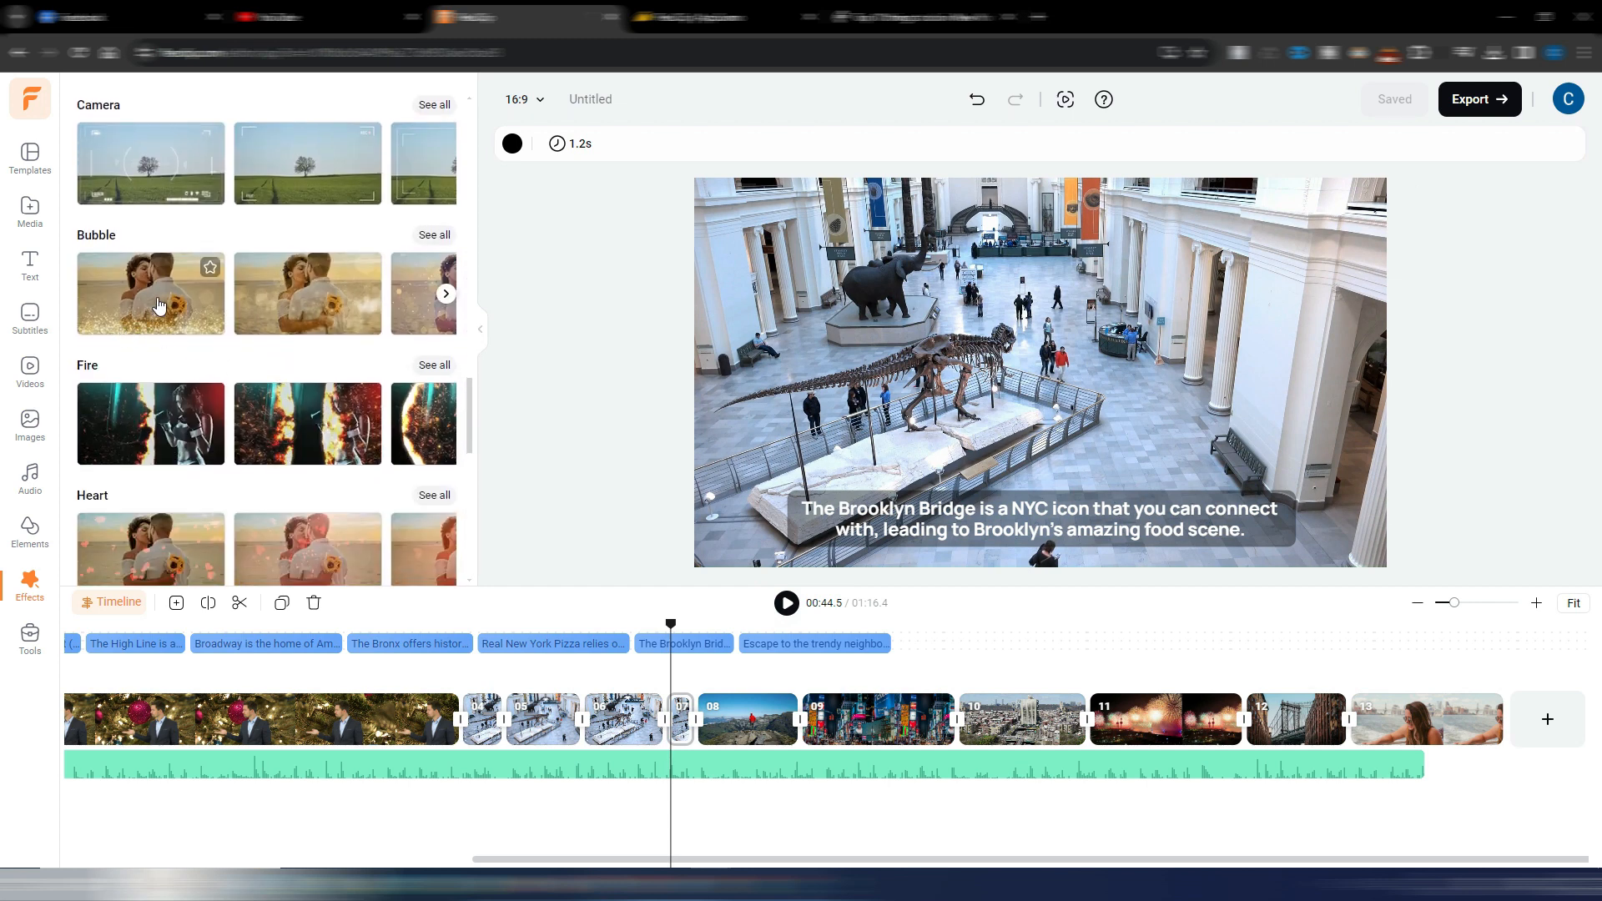
left_click_drag(159, 305, 673, 368)
left_click(784, 604)
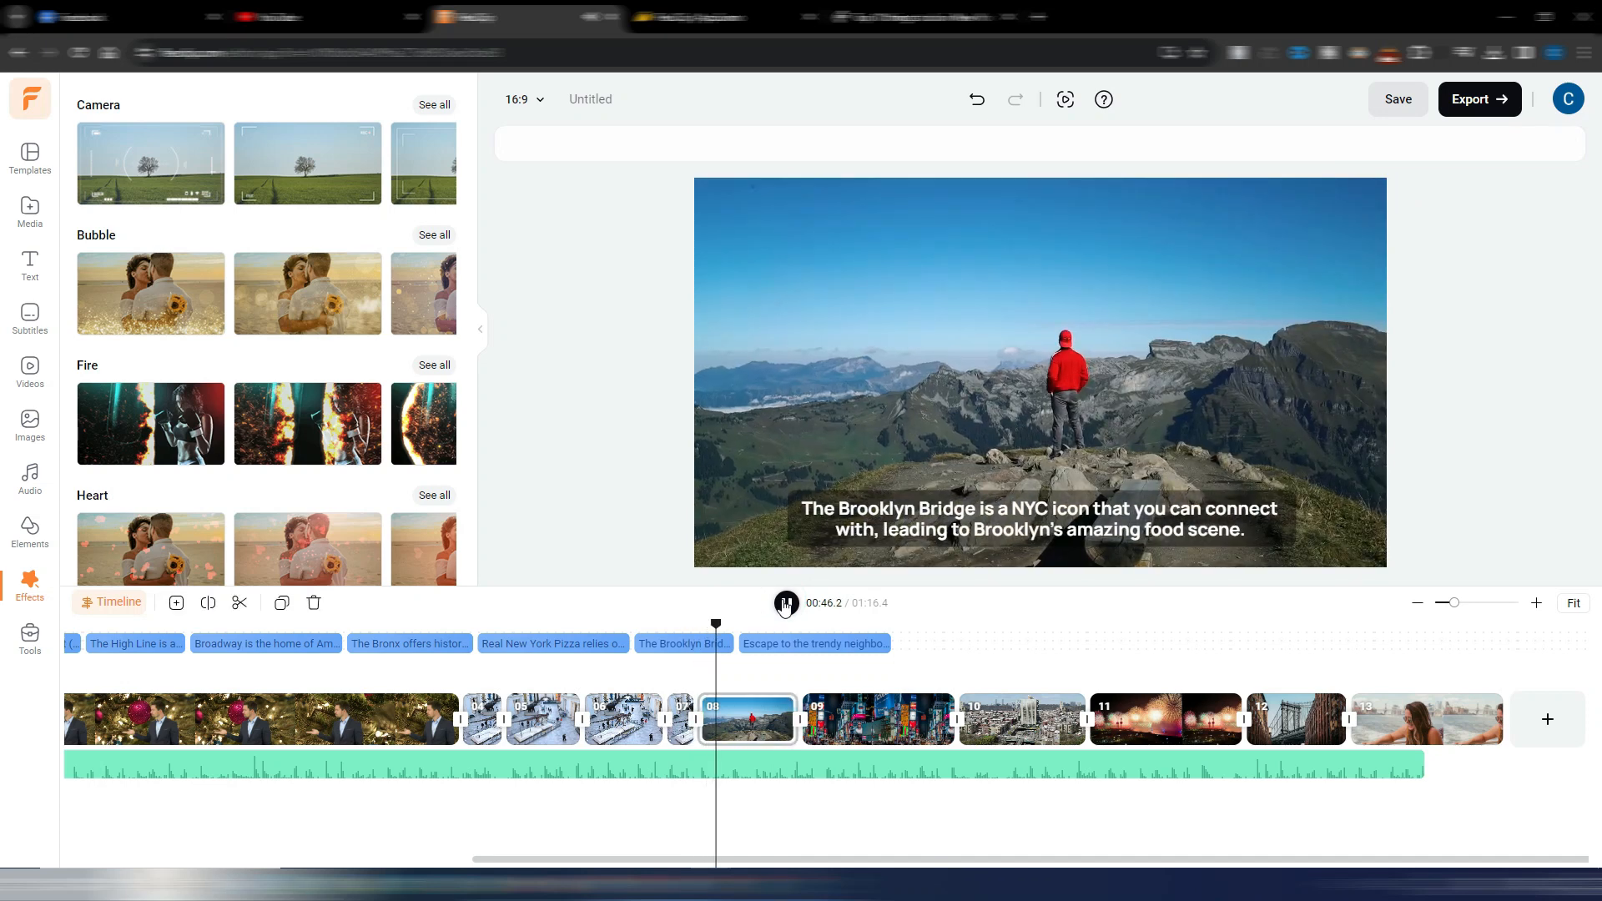
left_click(784, 604)
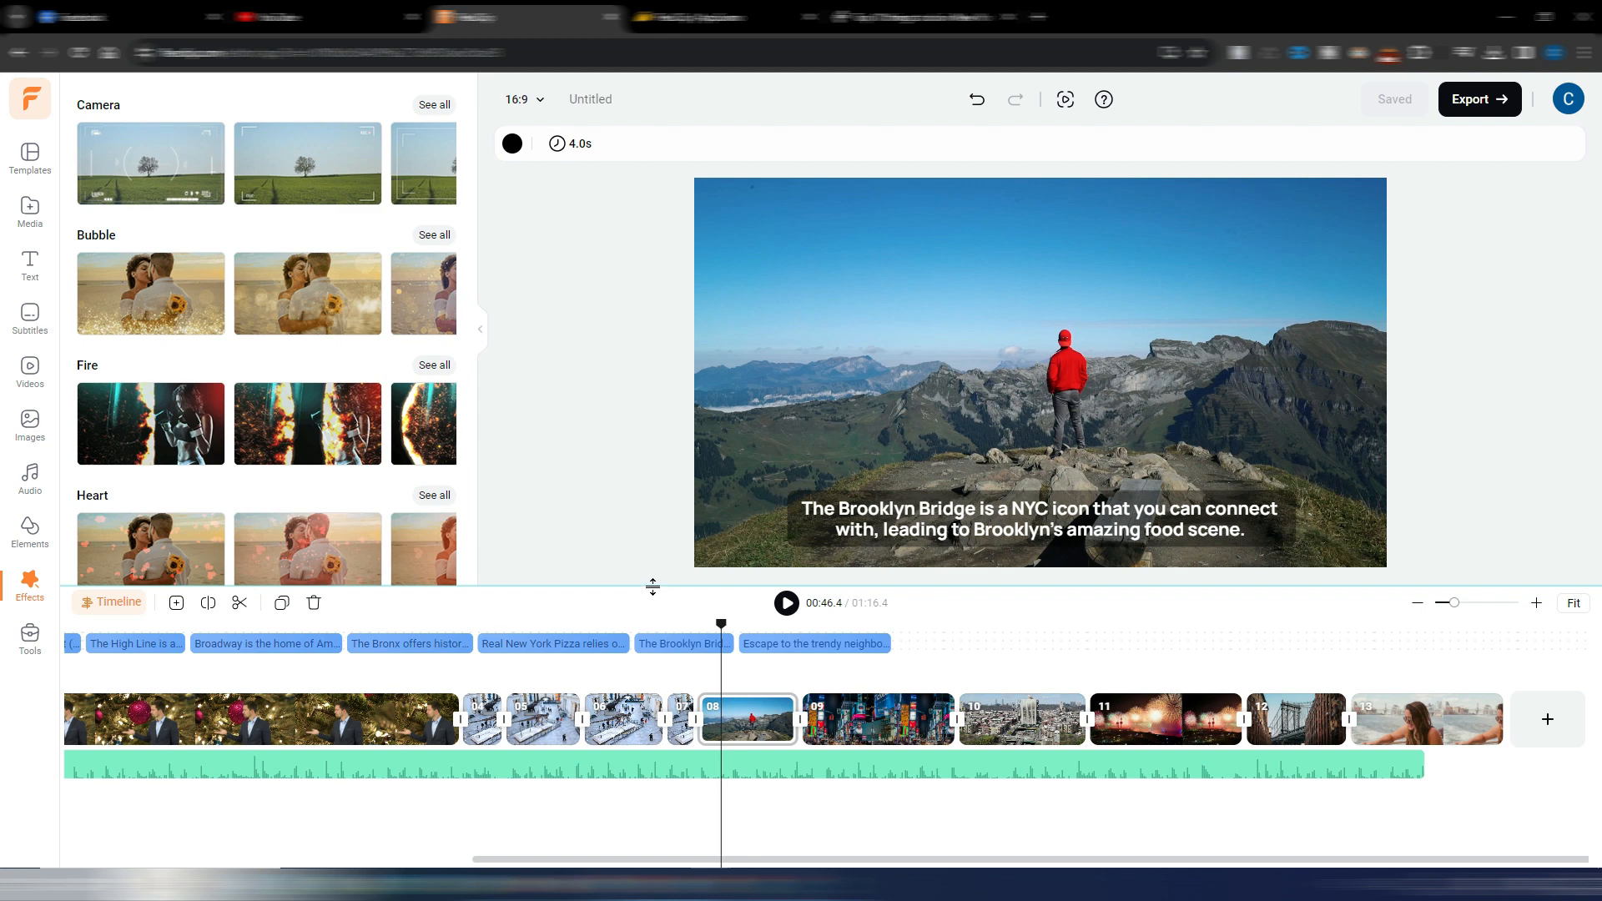
left_click(705, 623)
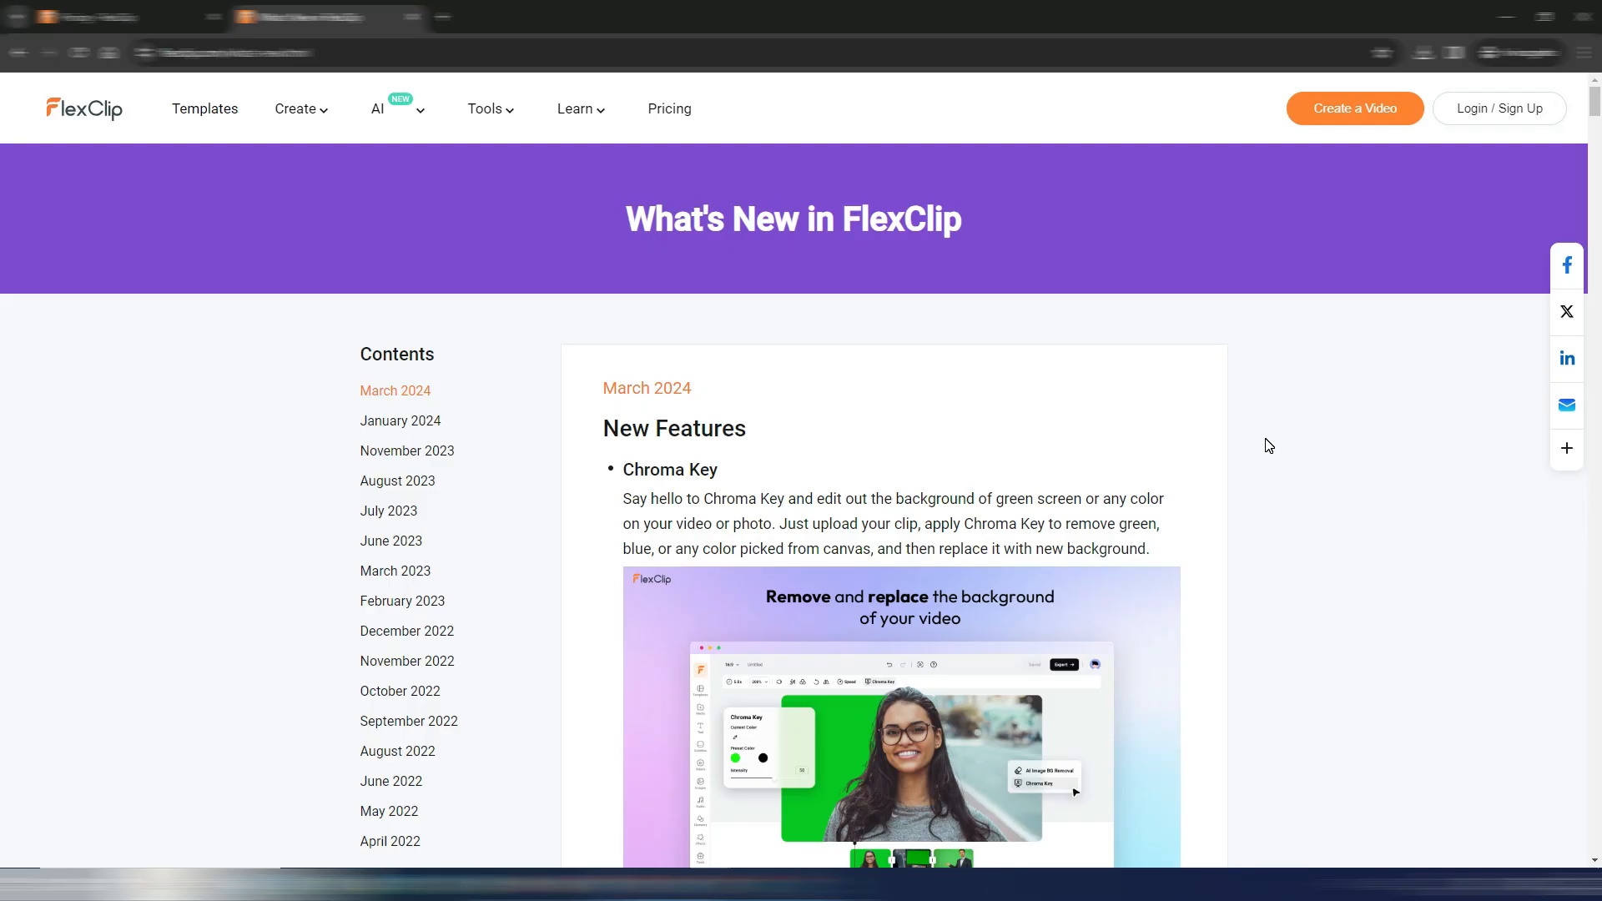
- Examine the new features and improvements from March 2024 back to November 2023 on the What's New in FlexClip page
scroll(1265, 444, "down", 2)
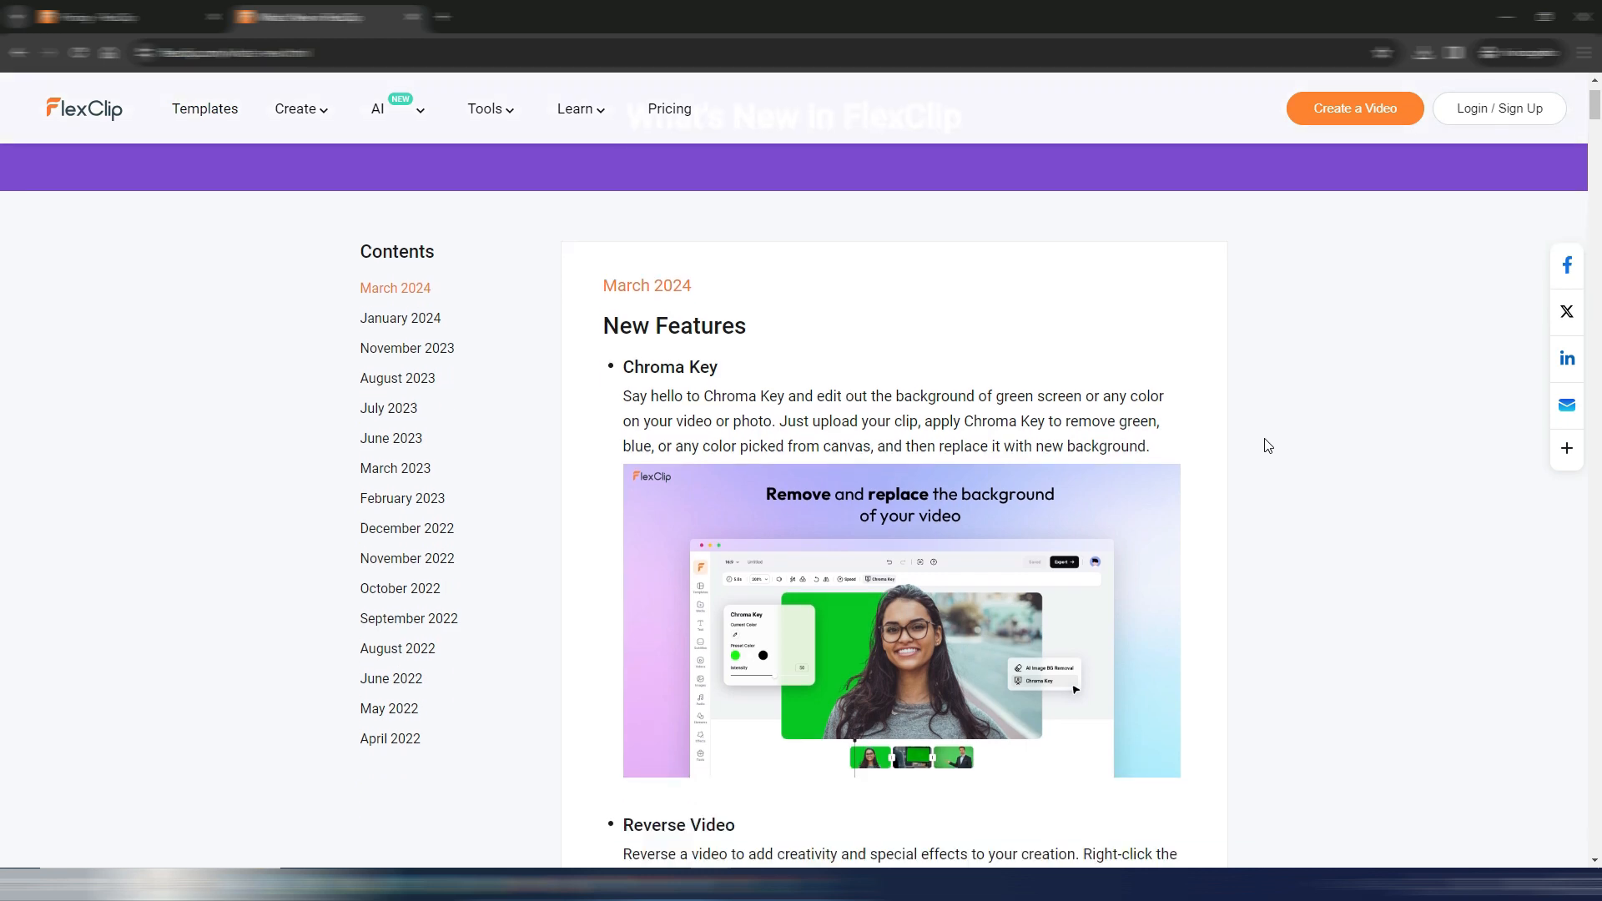
scroll(1152, 385, "down", 5)
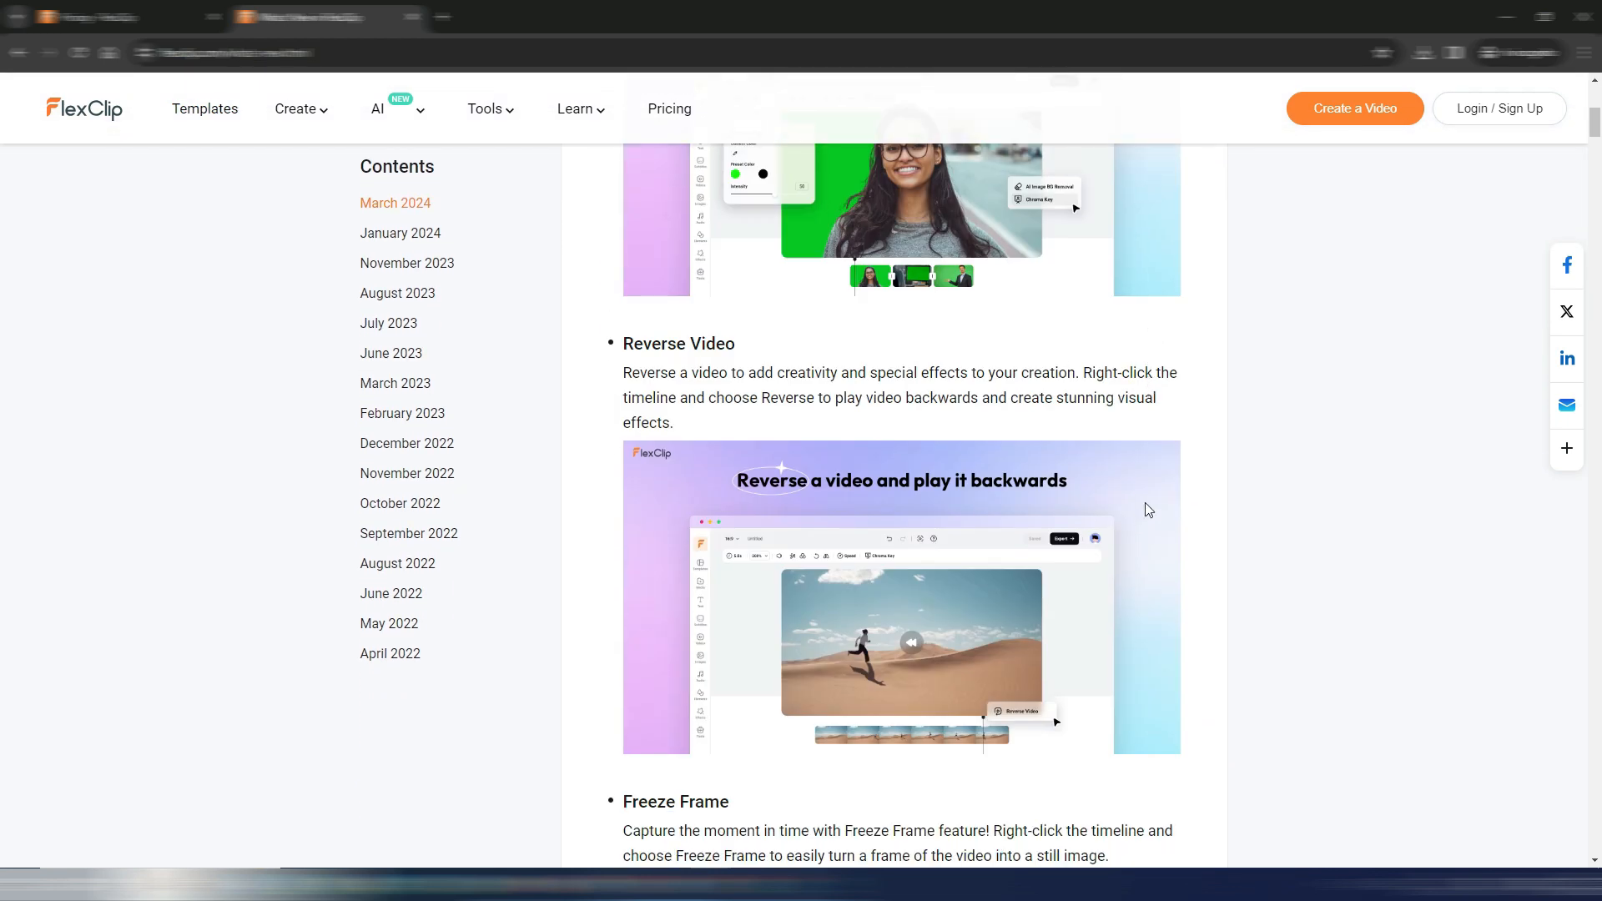
scroll(1148, 507, "down", 5)
scroll(1161, 441, "down", 5)
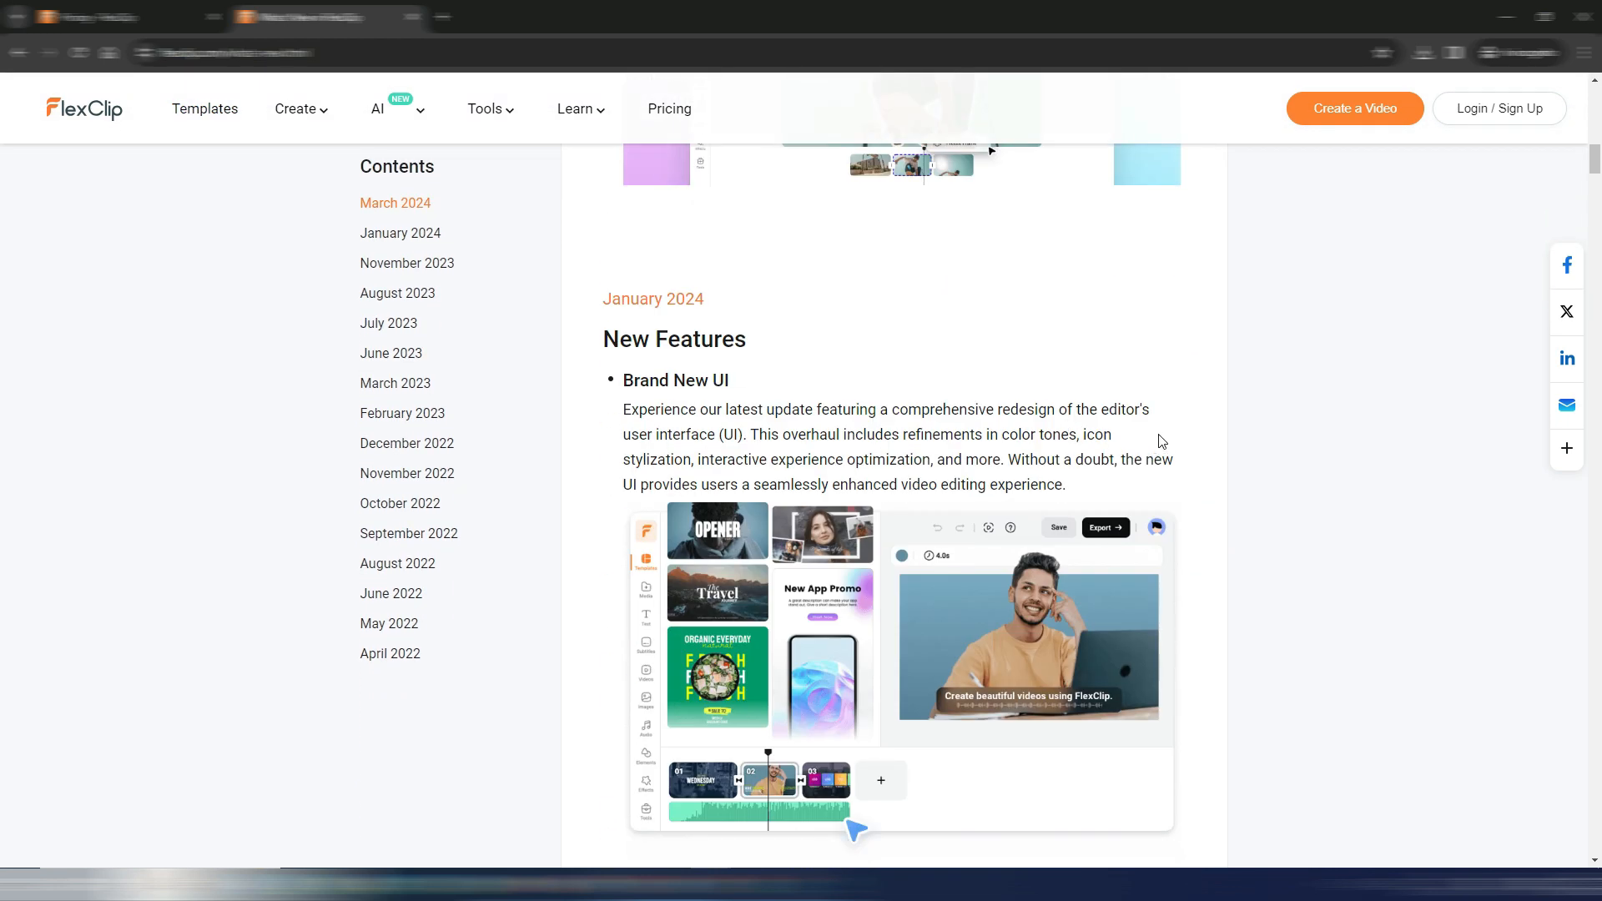
scroll(1161, 440, "down", 3)
scroll(1241, 490, "down", 5)
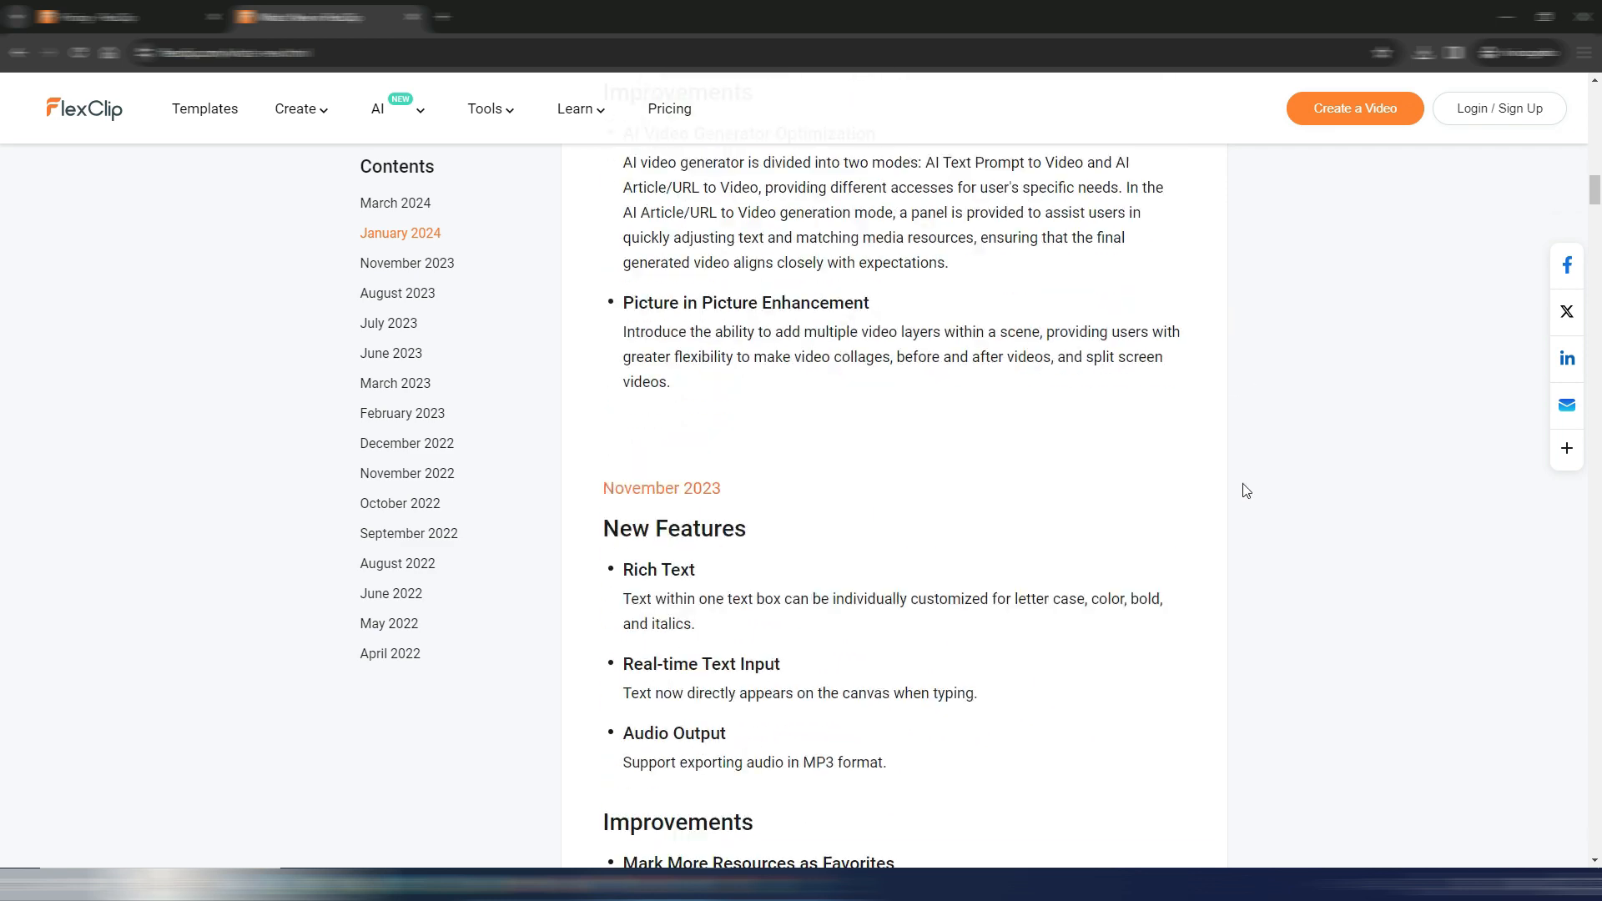
scroll(1245, 490, "down", 3)
scroll(1248, 493, "up", 6)
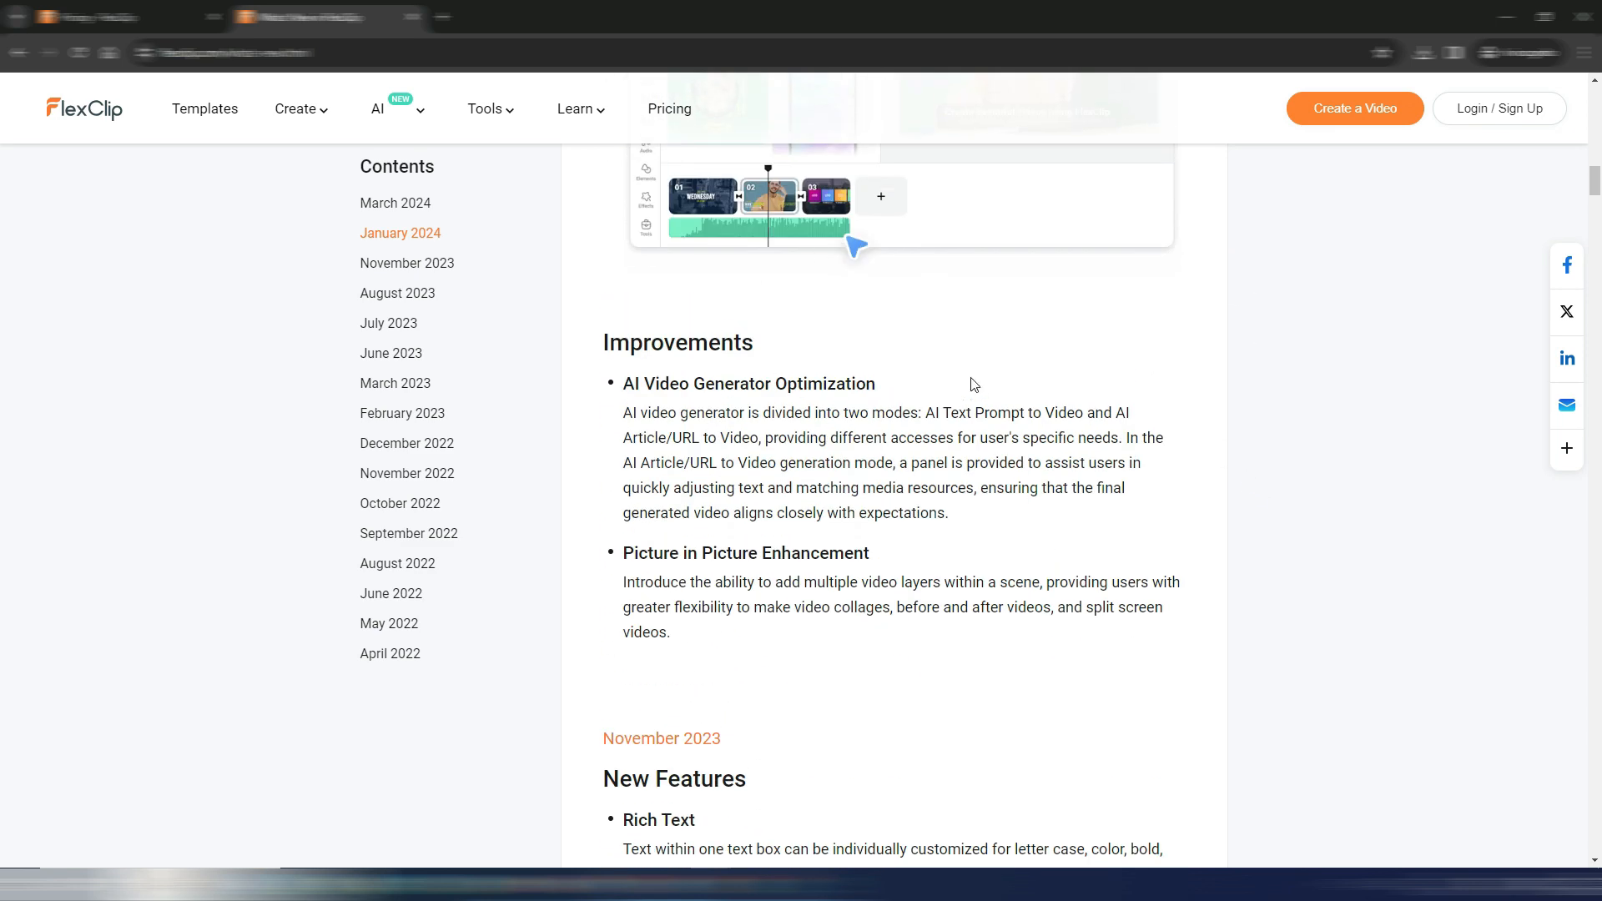
scroll(1019, 454, "down", 5)
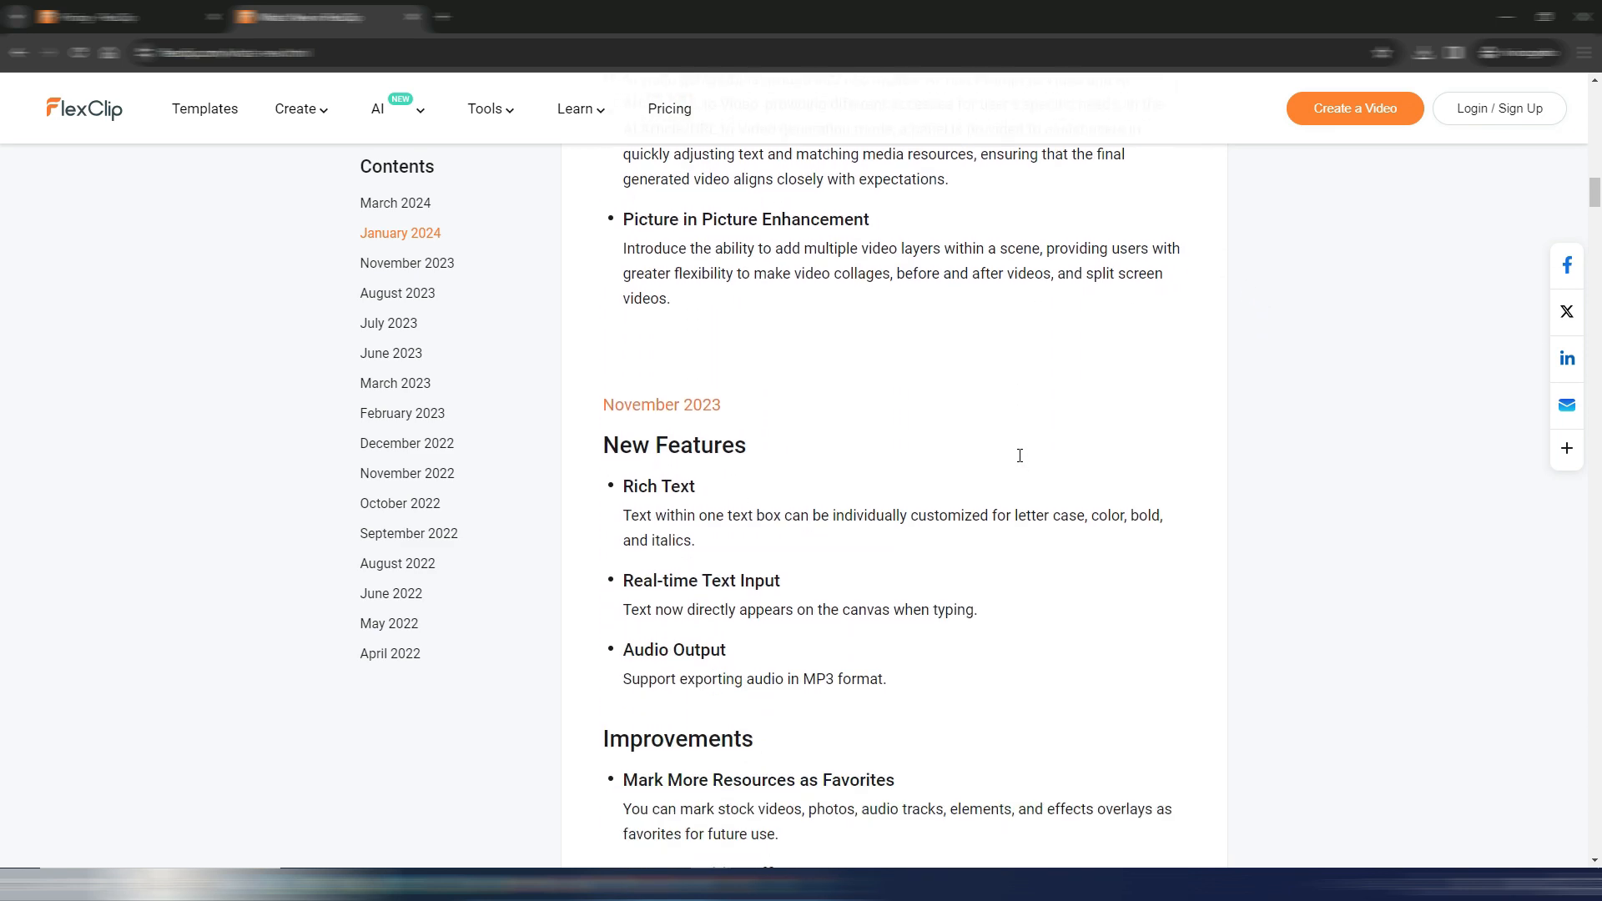
scroll(1019, 454, "up", 15)
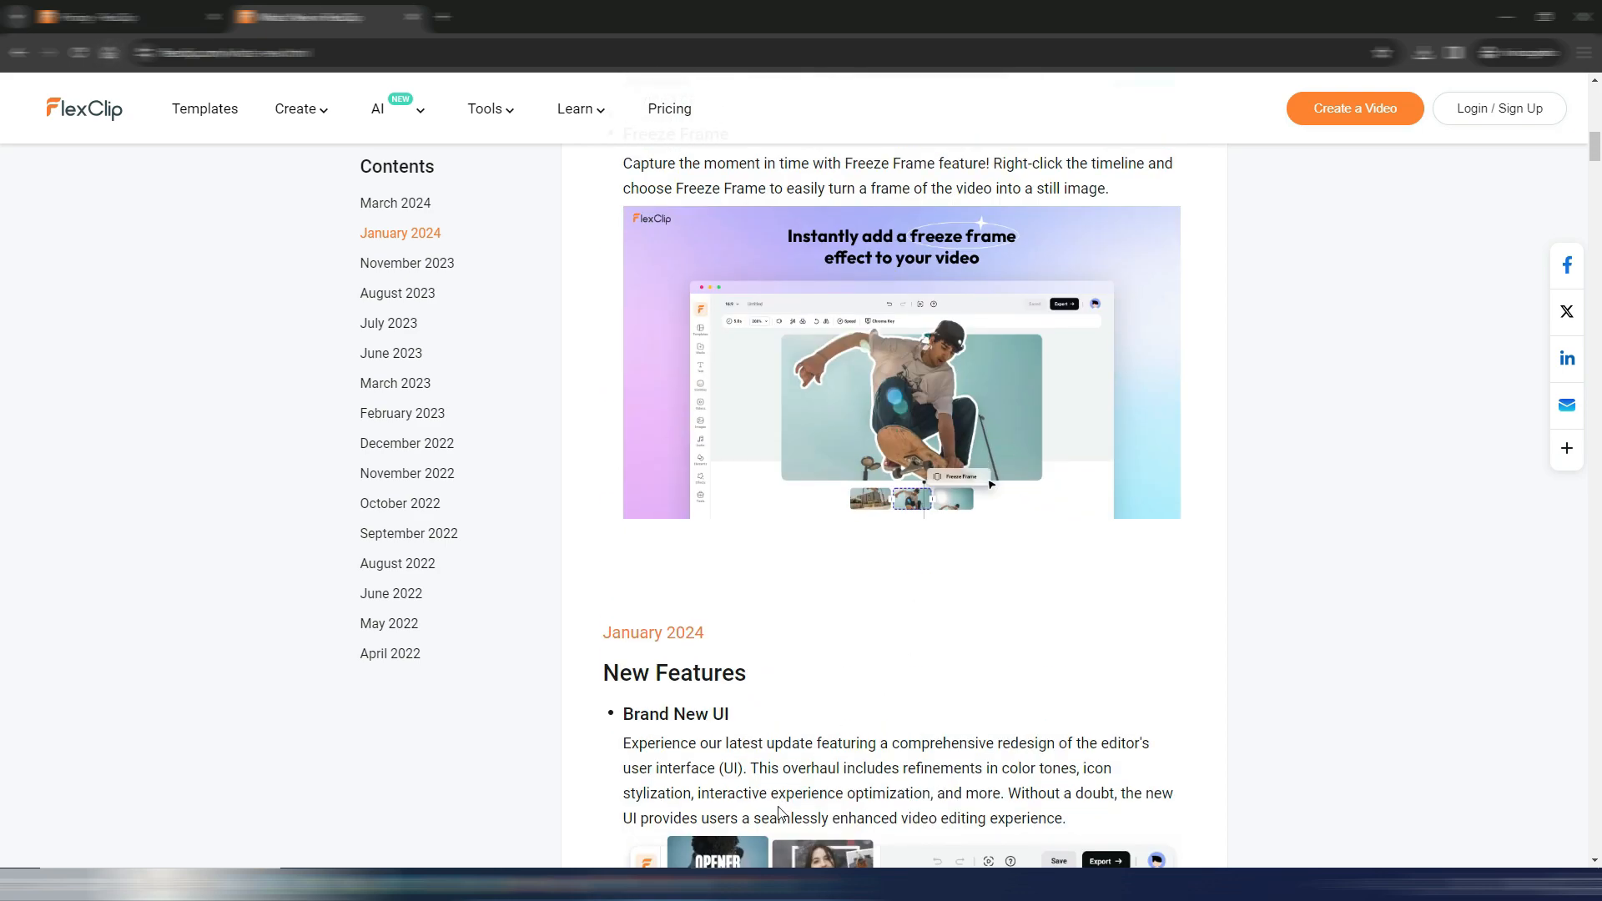
- Switch to FlexClip's AppSumo page and review its lifetime deal, overview and plans
mouse_move(706, 885)
left_click(613, 760)
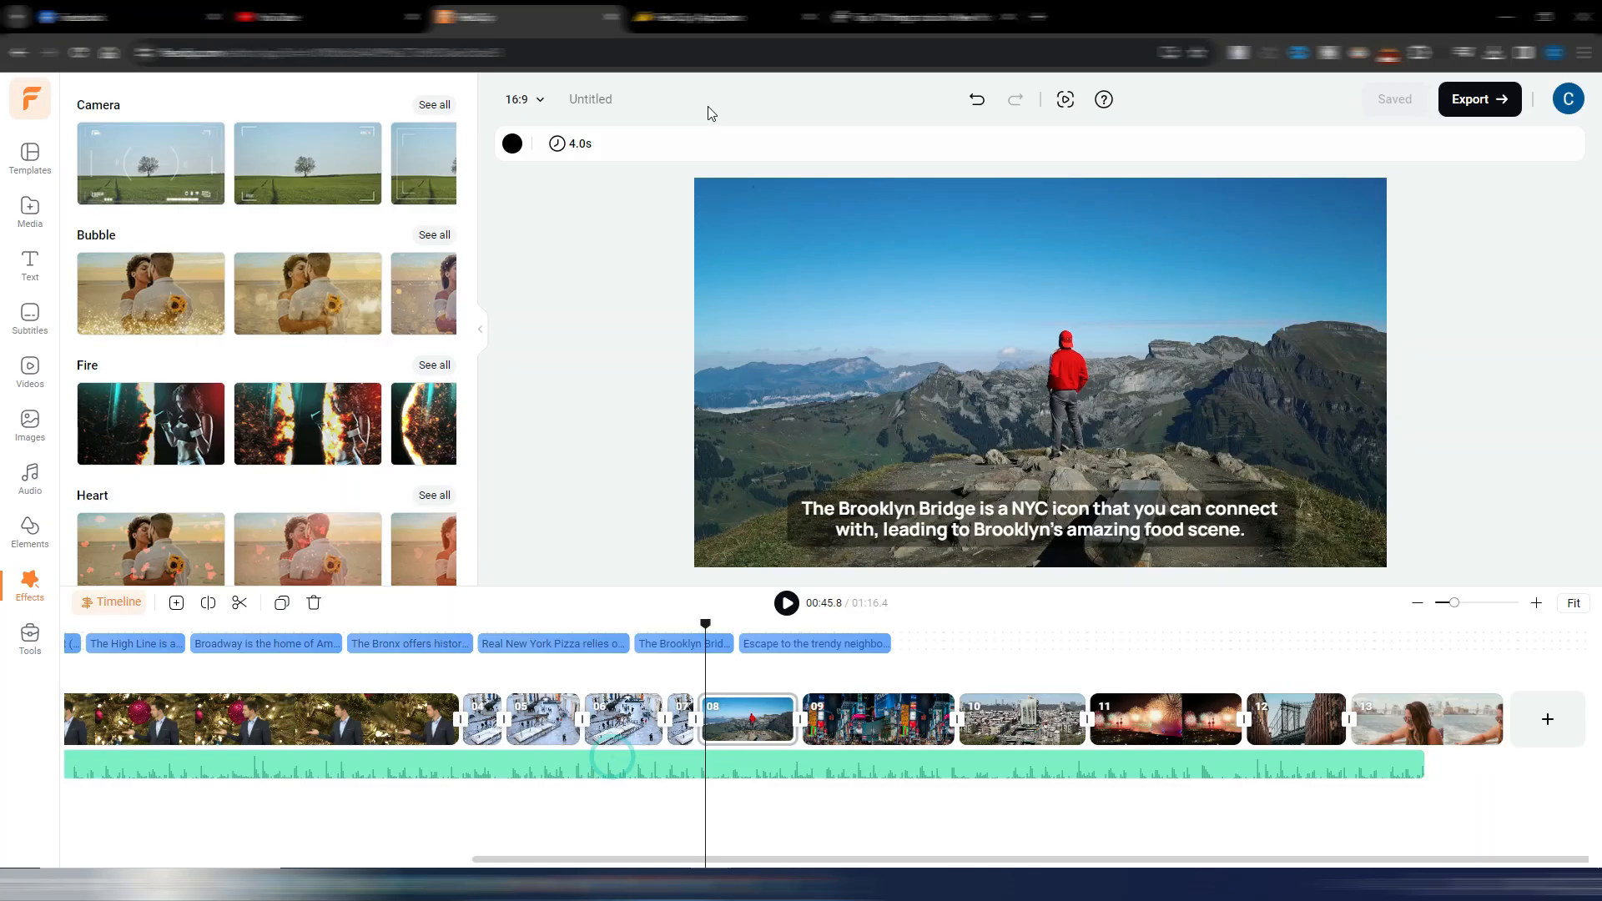
left_click(719, 16)
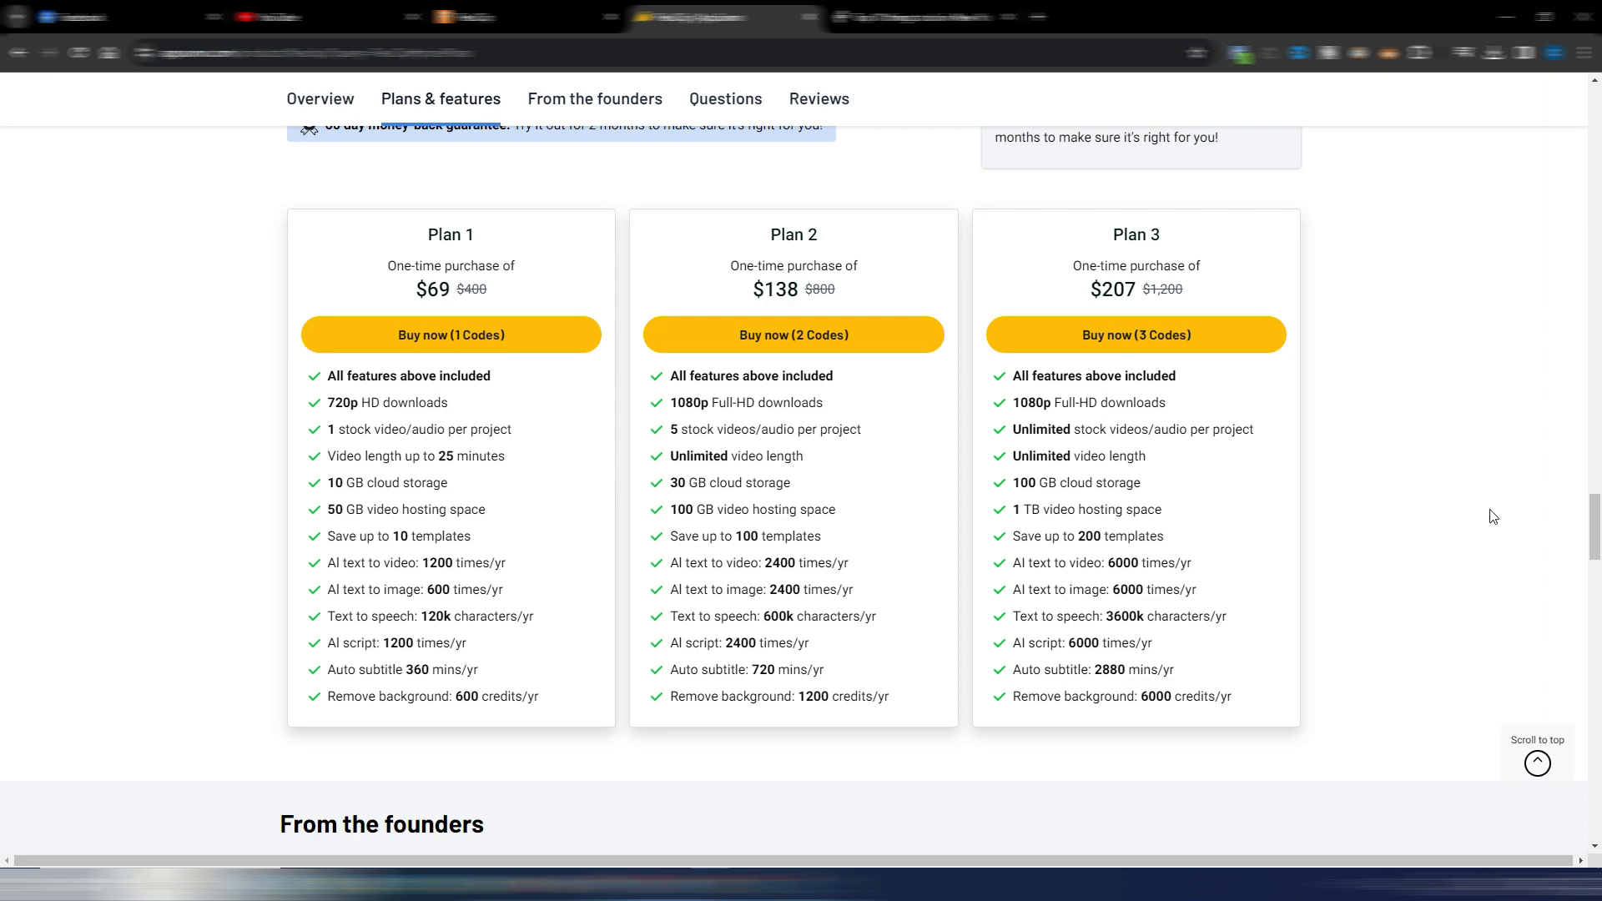
left_click_drag(1601, 518, 1601, 89)
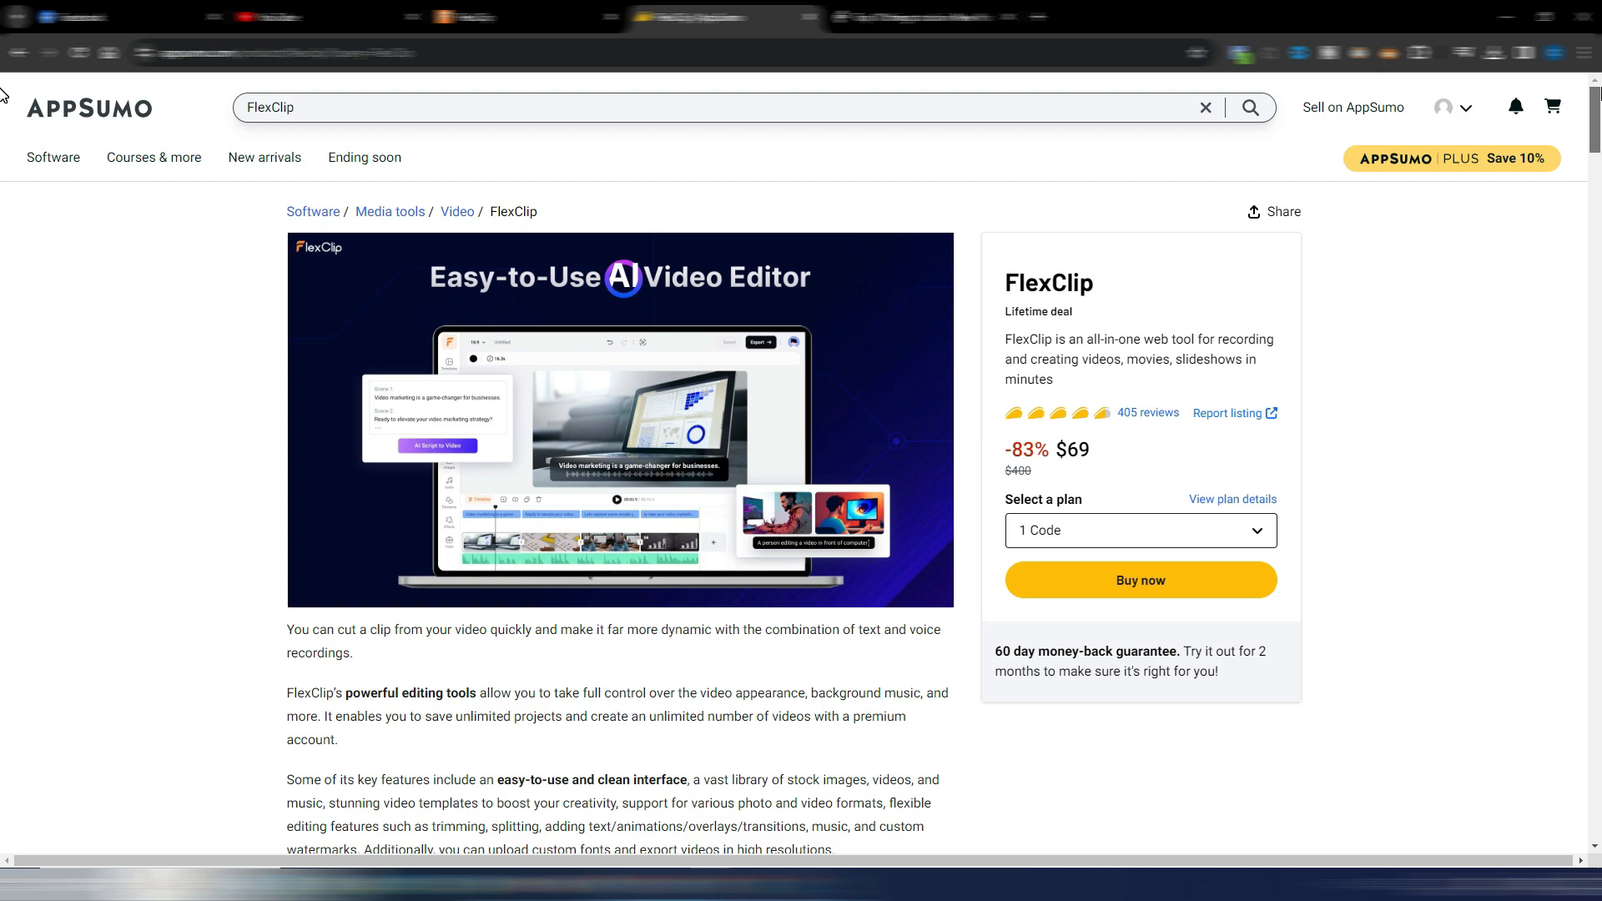
scroll(4, 250, "down", 20)
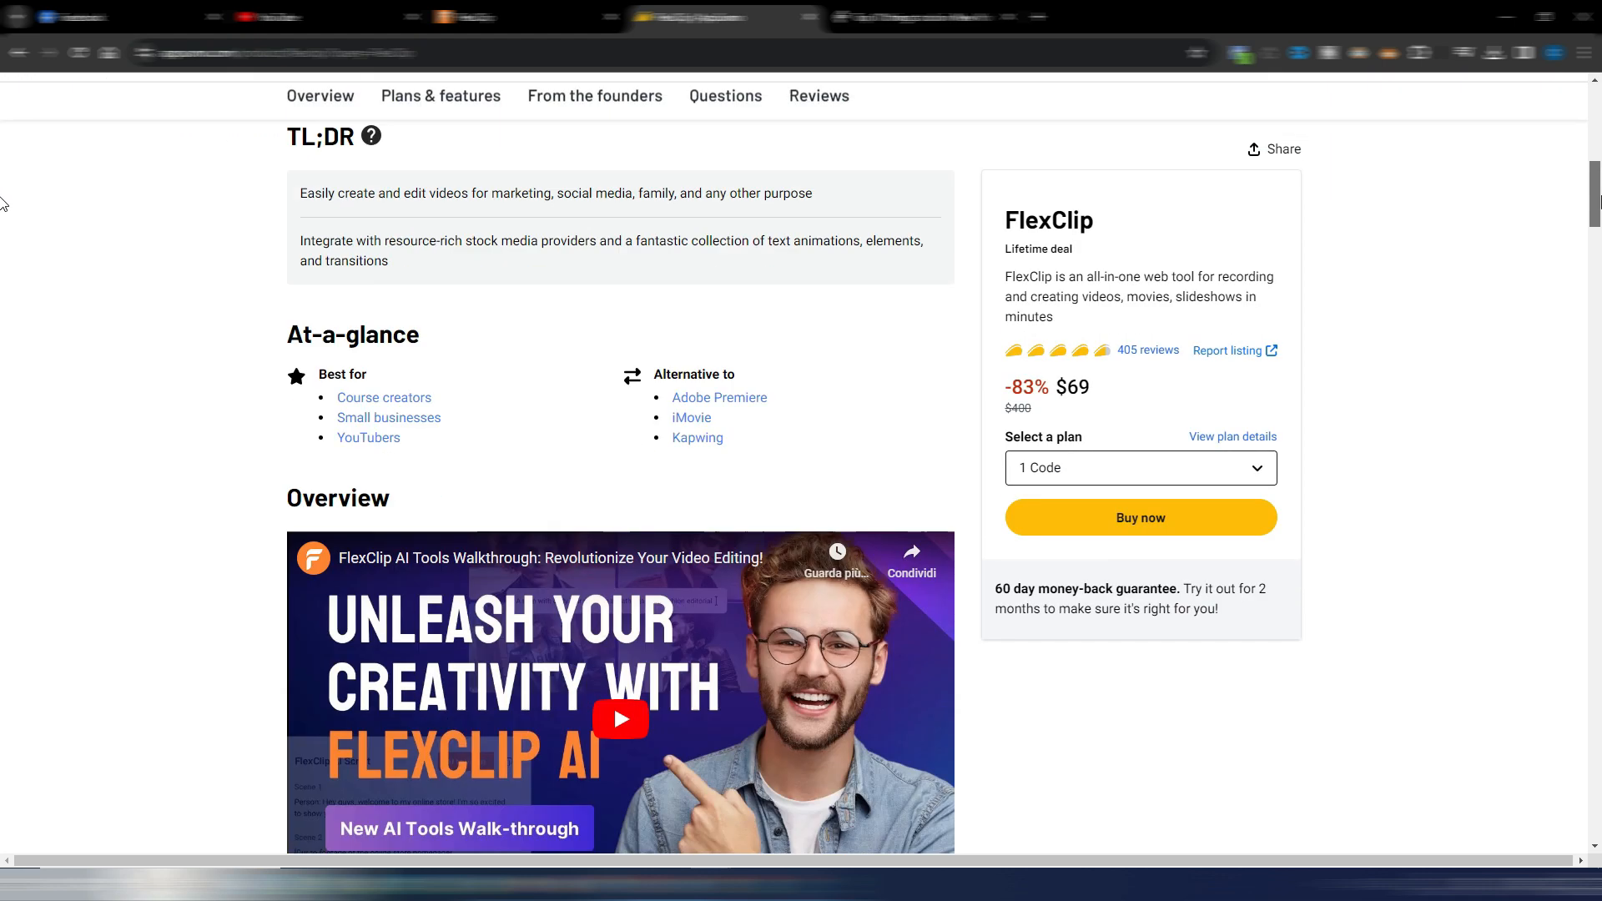
left_click_drag(1601, 429, 1599, 522)
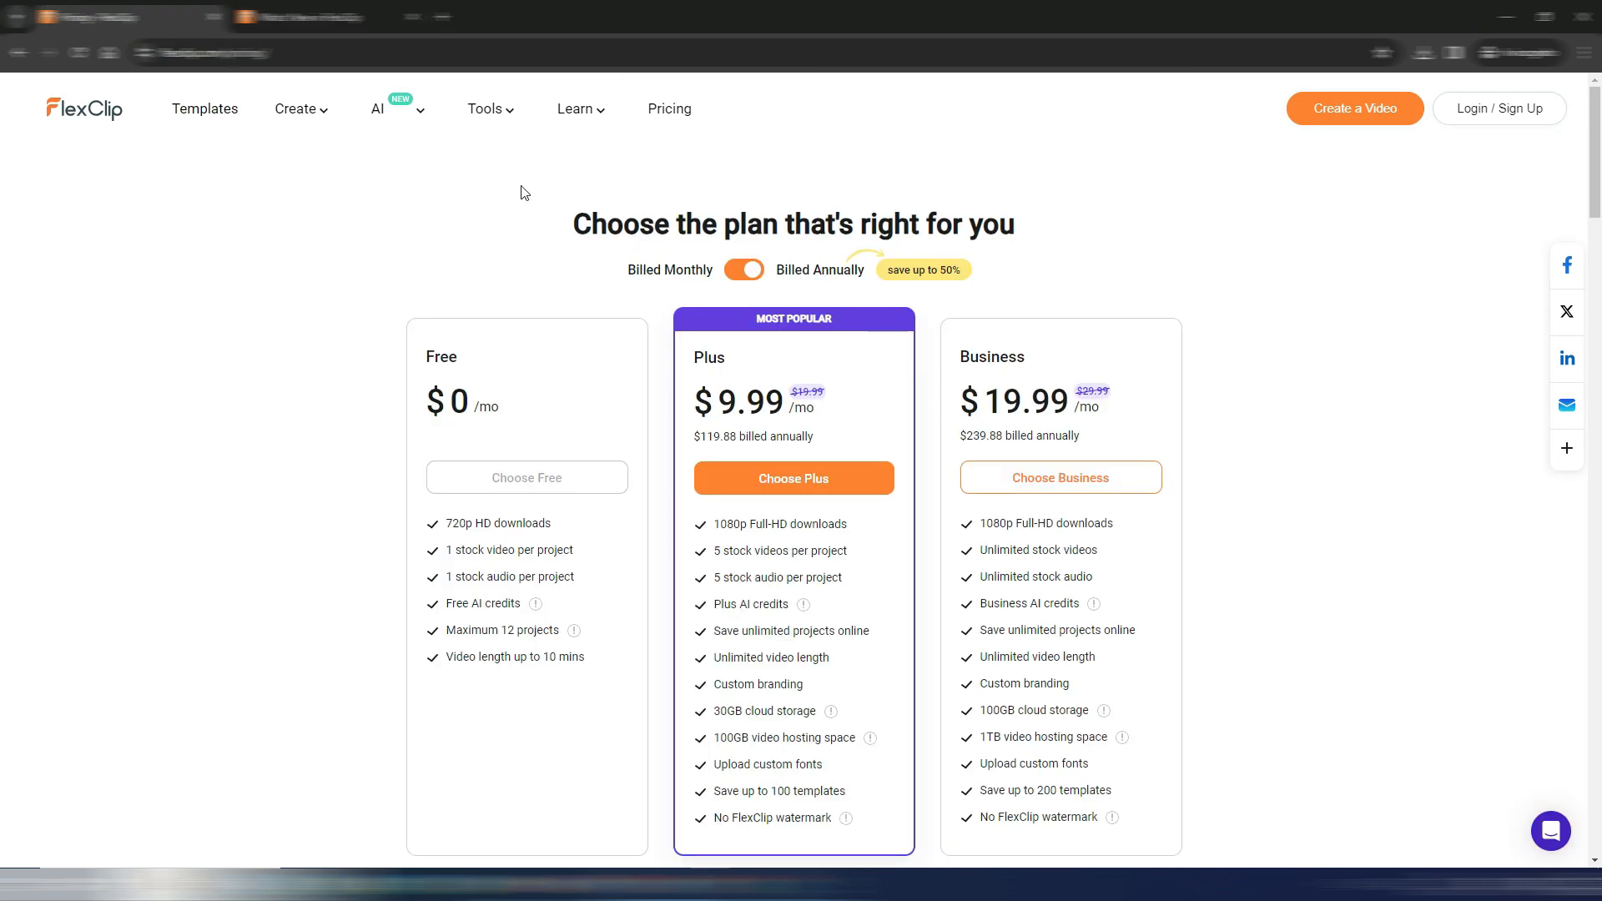
- Review the Free, Plus and Business plans on FlexClip's pricing page and open the FlexClip homepage
scroll(1365, 413, "down", 2)
scroll(1353, 408, "up", 2)
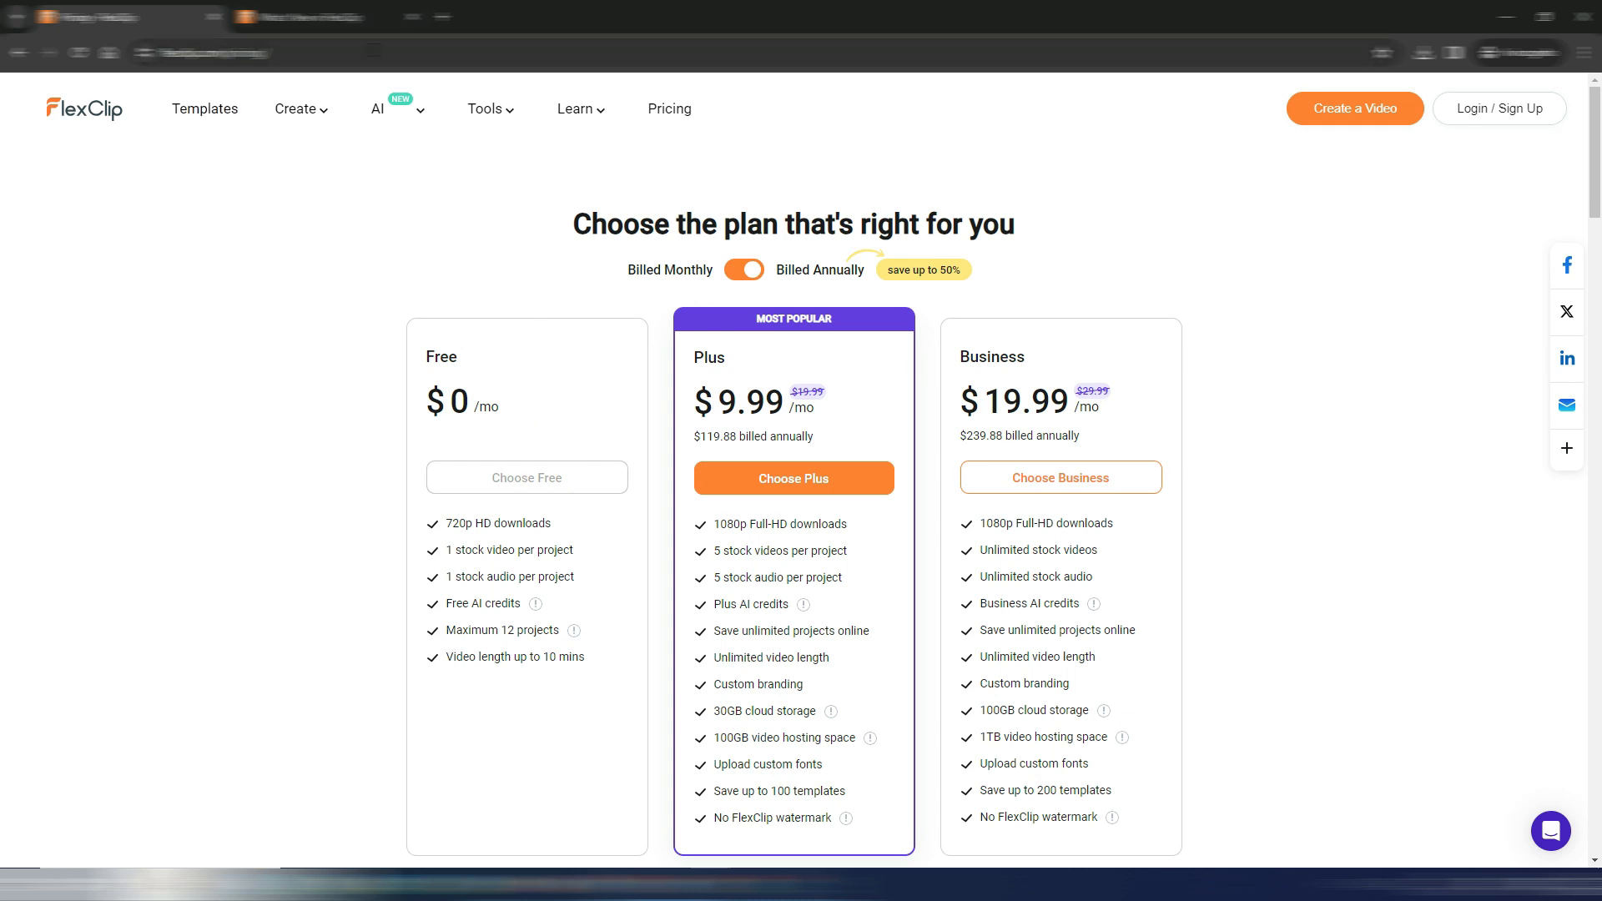
left_click(84, 108)
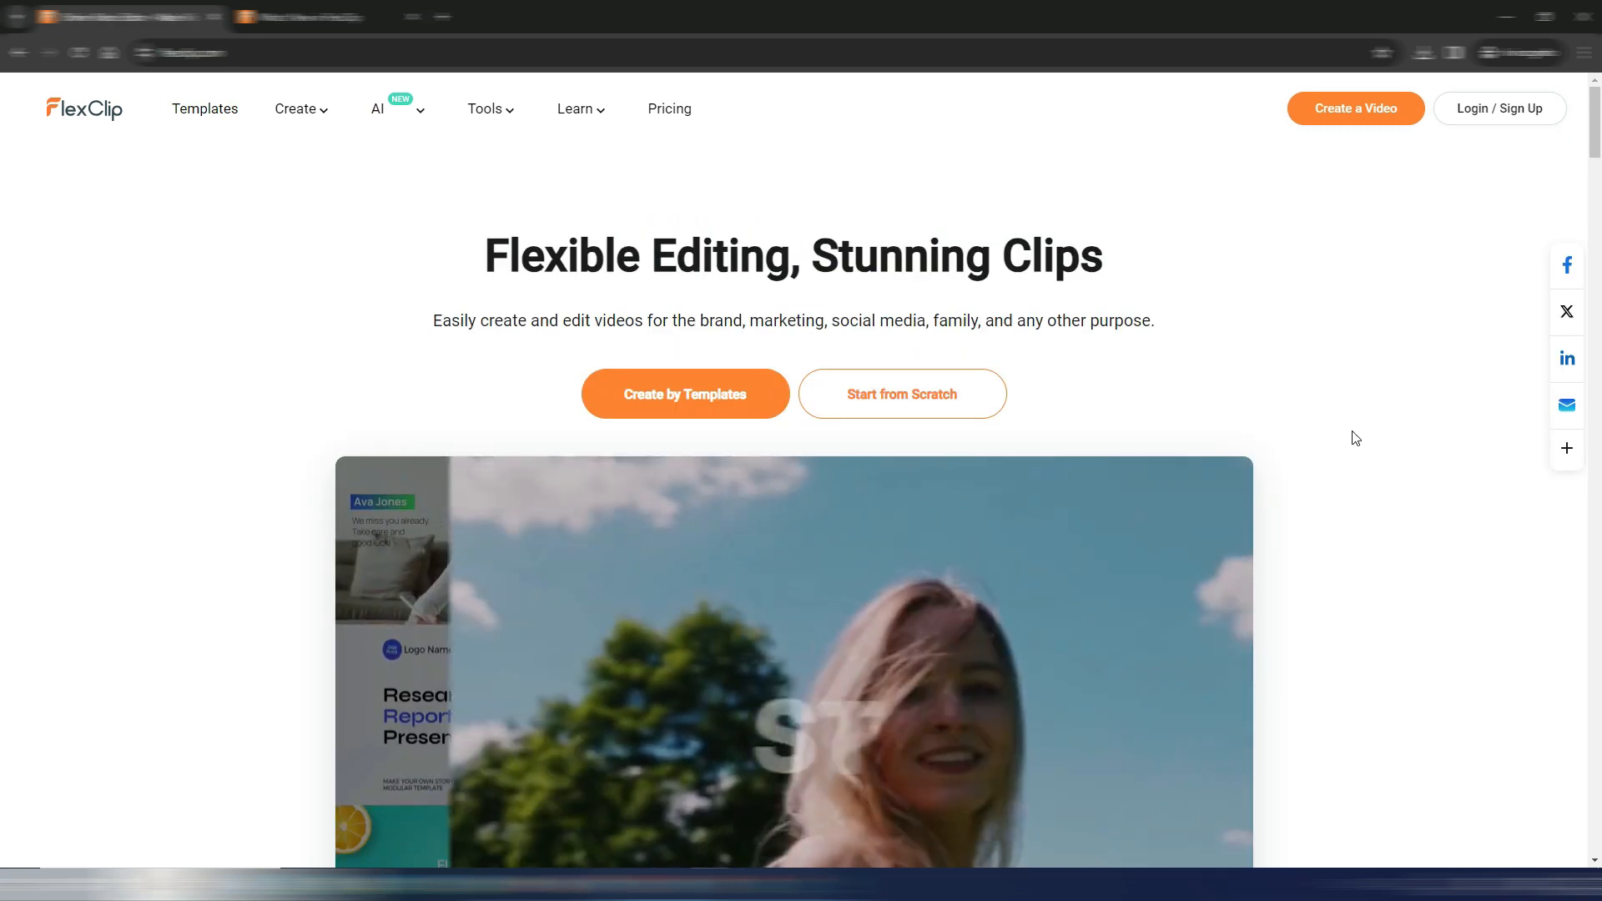